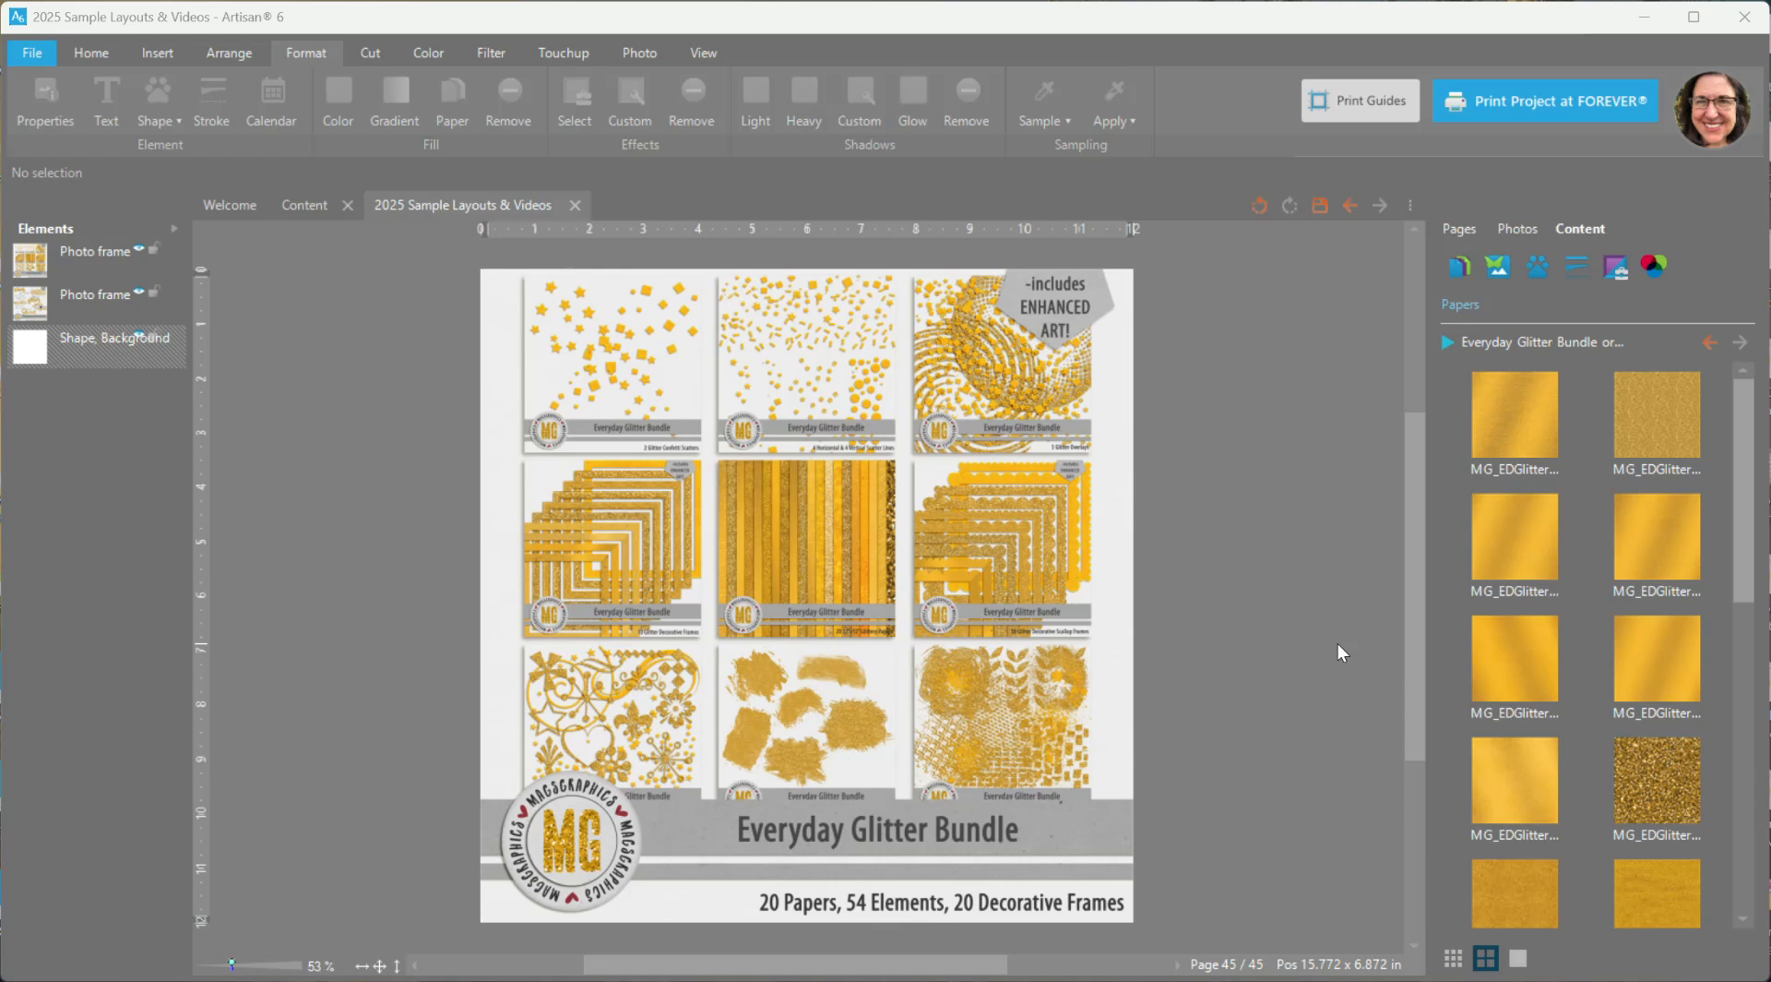
- Hide both bundle preview photo frames on the page, leaving only the white background displayed
click(139, 252)
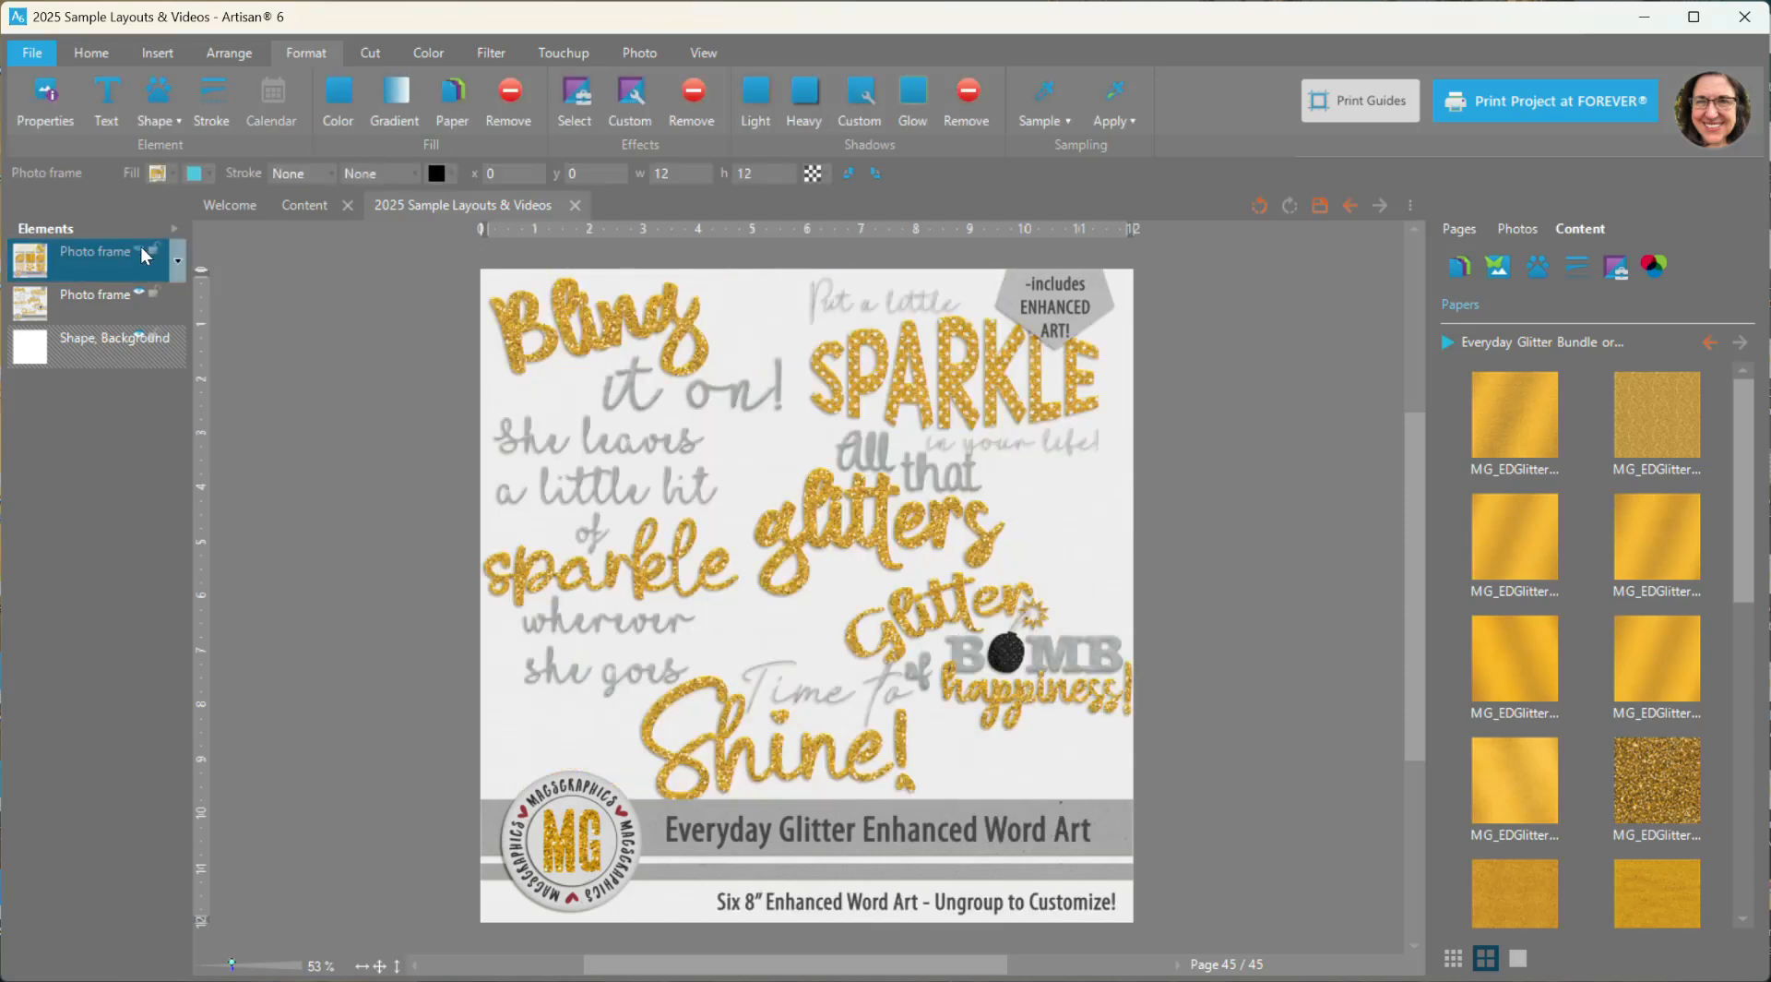
click(141, 248)
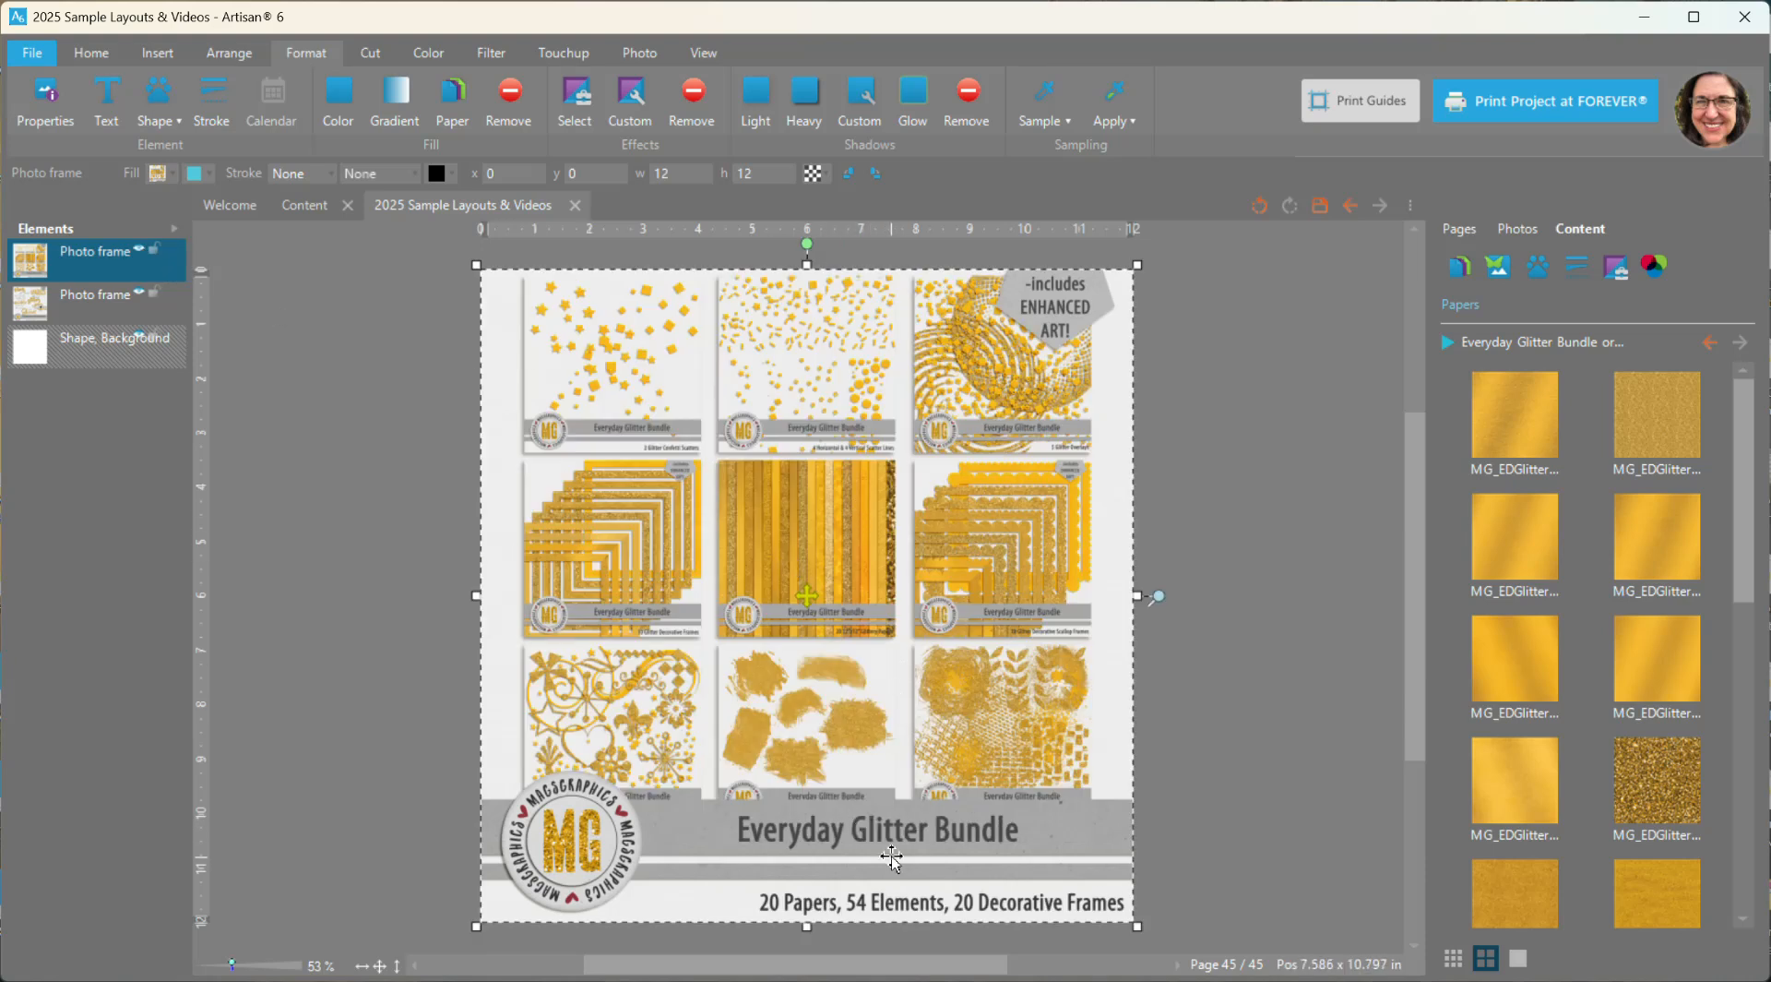
click(140, 251)
click(139, 293)
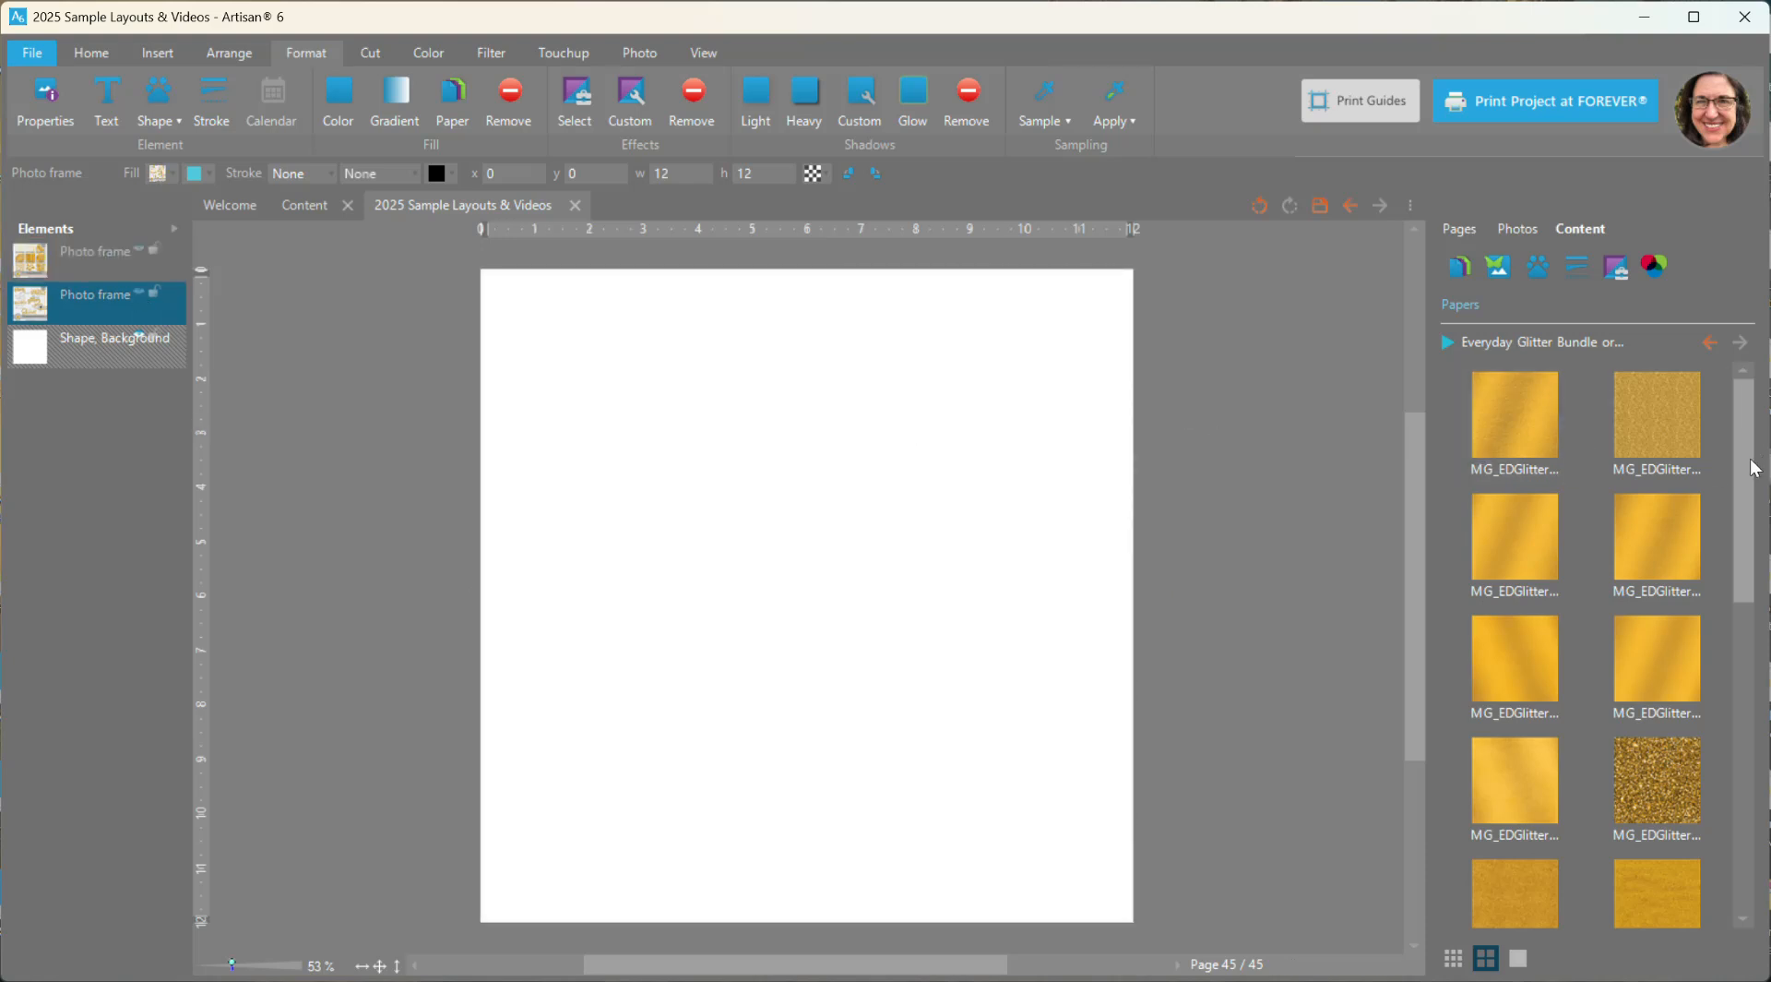
- Add two satin gold papers from the Everyday Glitter Bundle to the page: the first one and the right-hand one in the third row
mouse_move(1747, 536)
mouse_down()
mouse_move(1767, 846)
mouse_move(1741, 515)
mouse_up()
click(1518, 435)
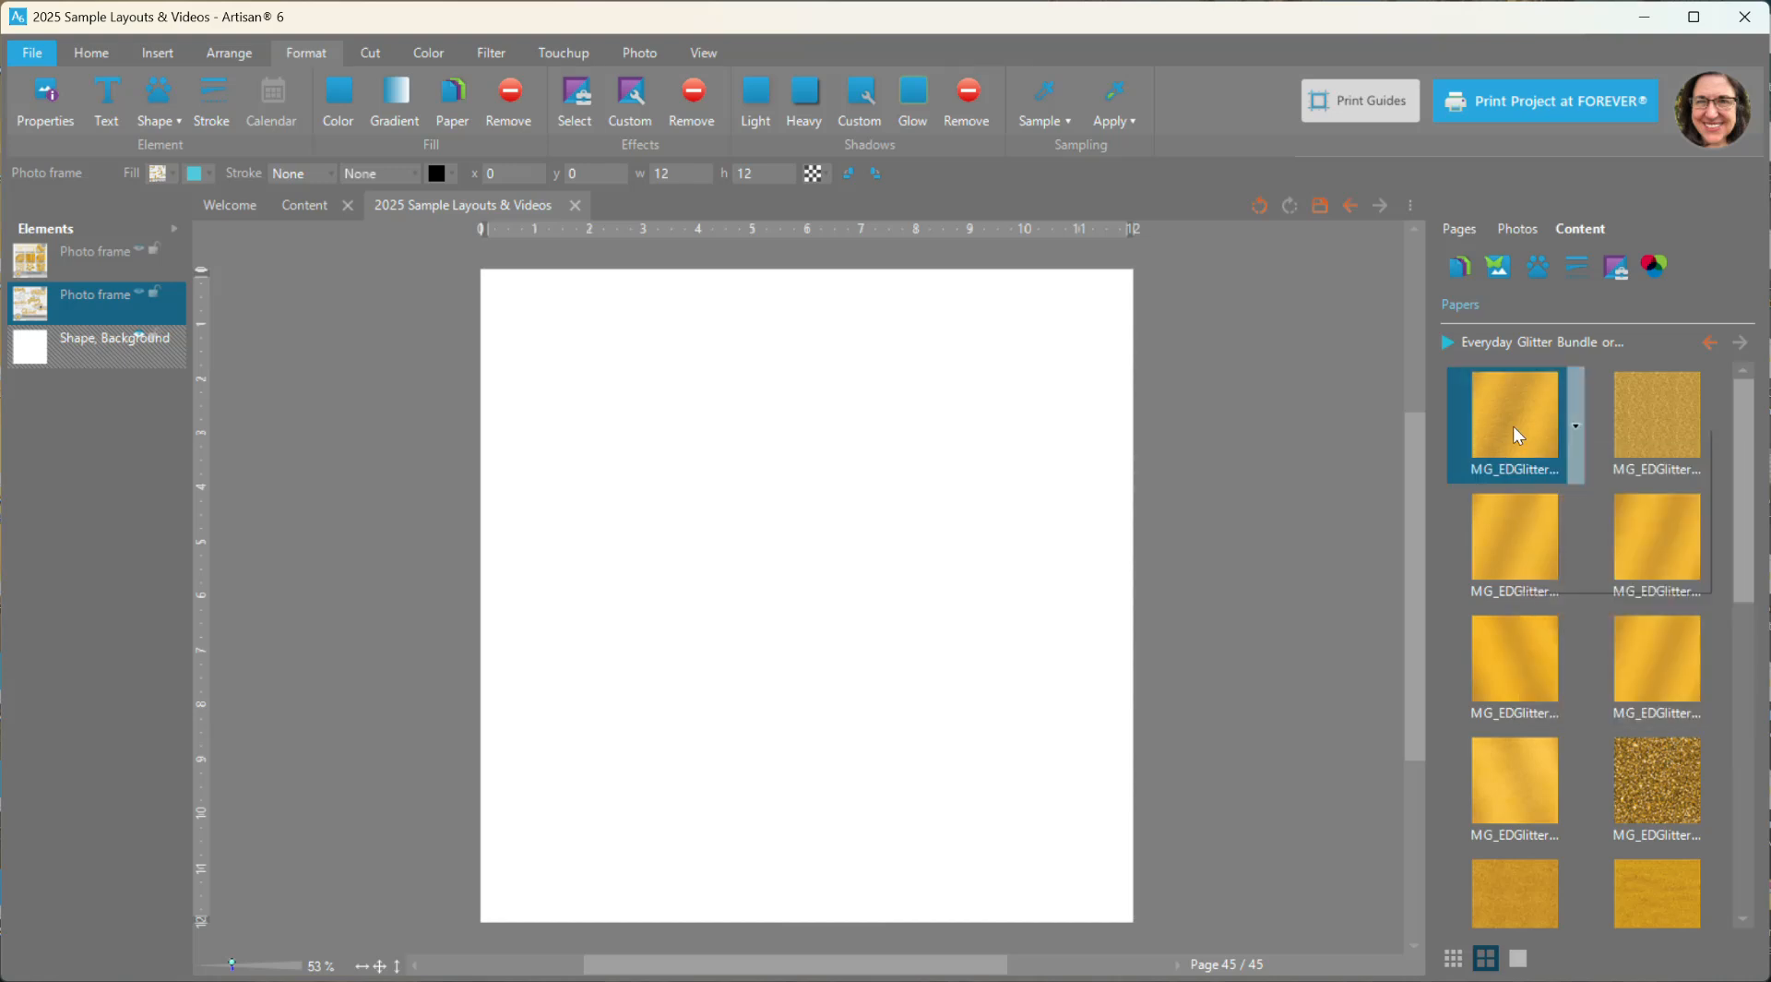
right_click(1518, 436)
click(1549, 499)
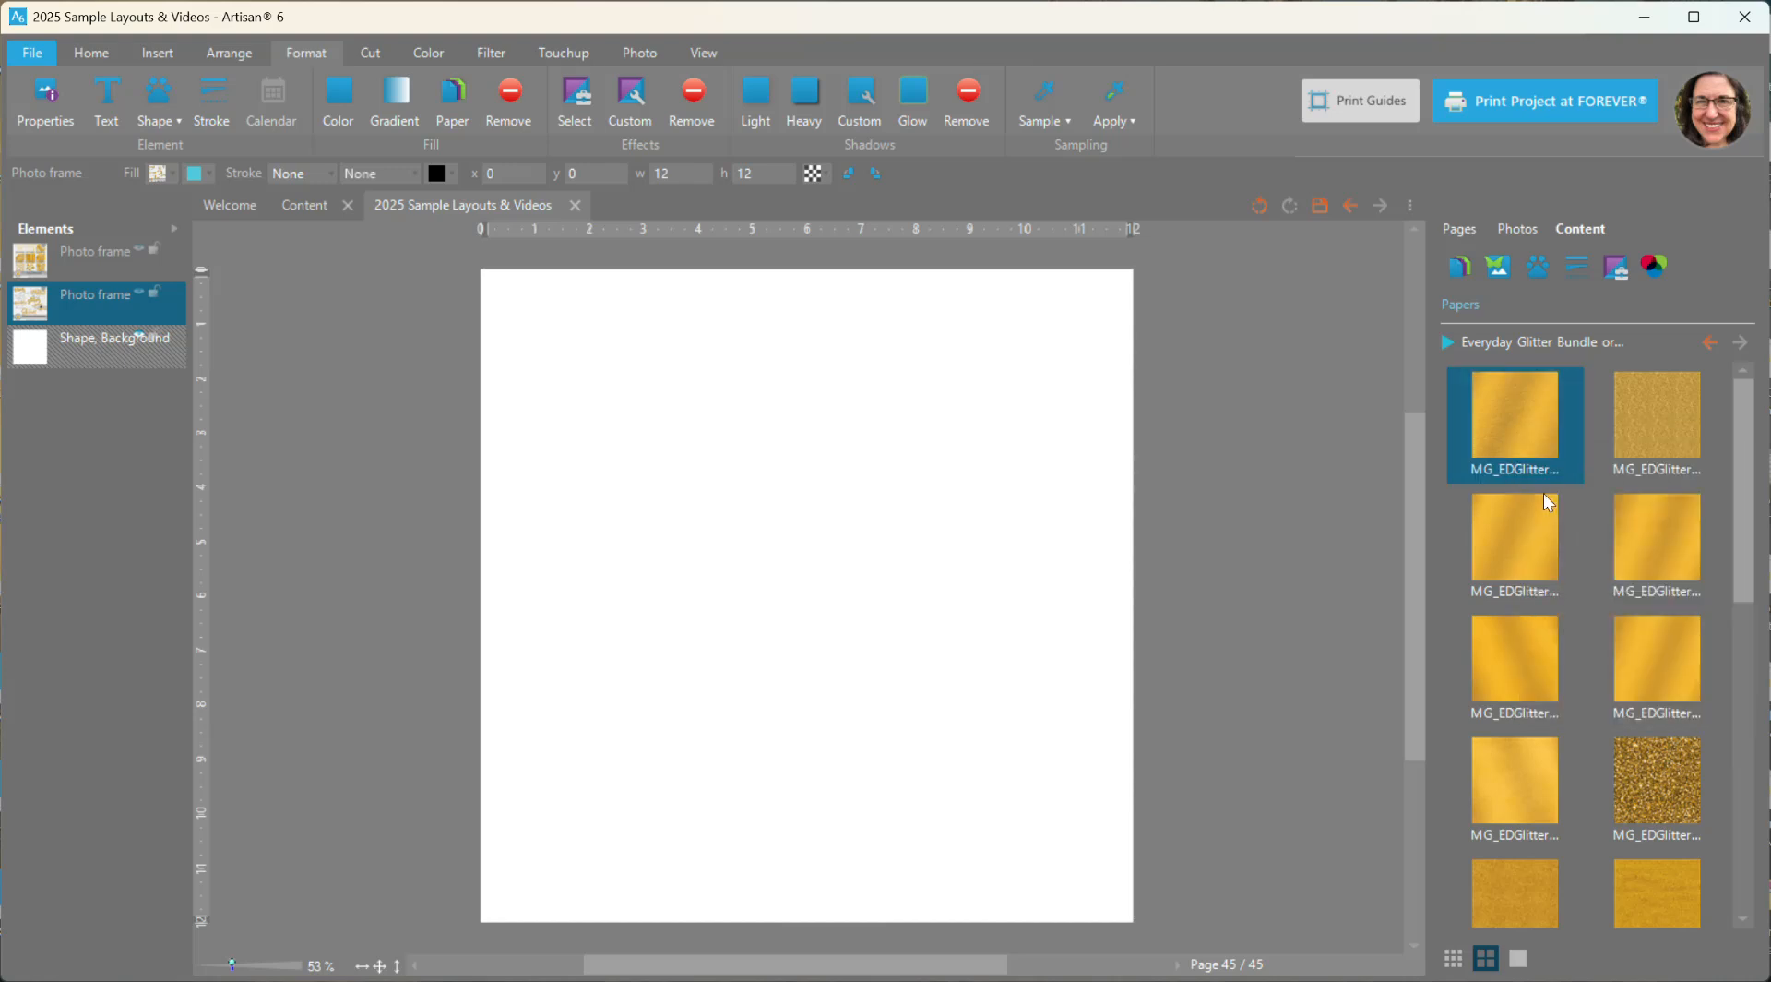
right_click(1655, 672)
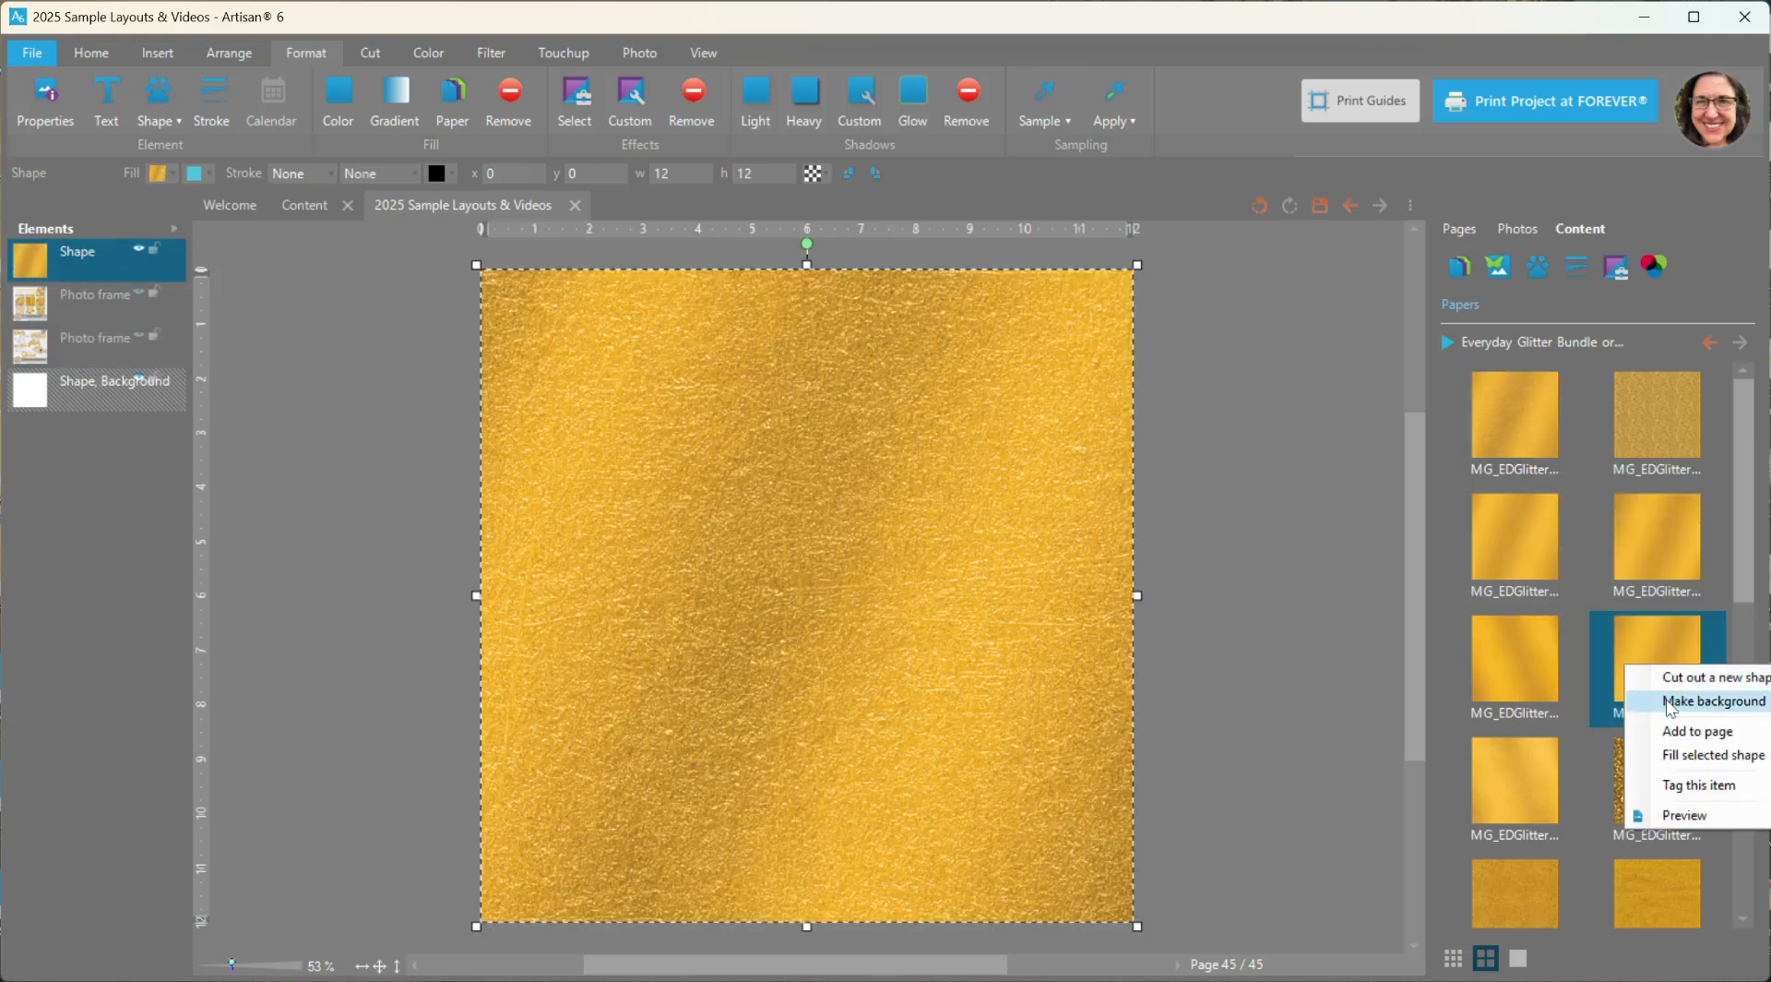
click(1671, 733)
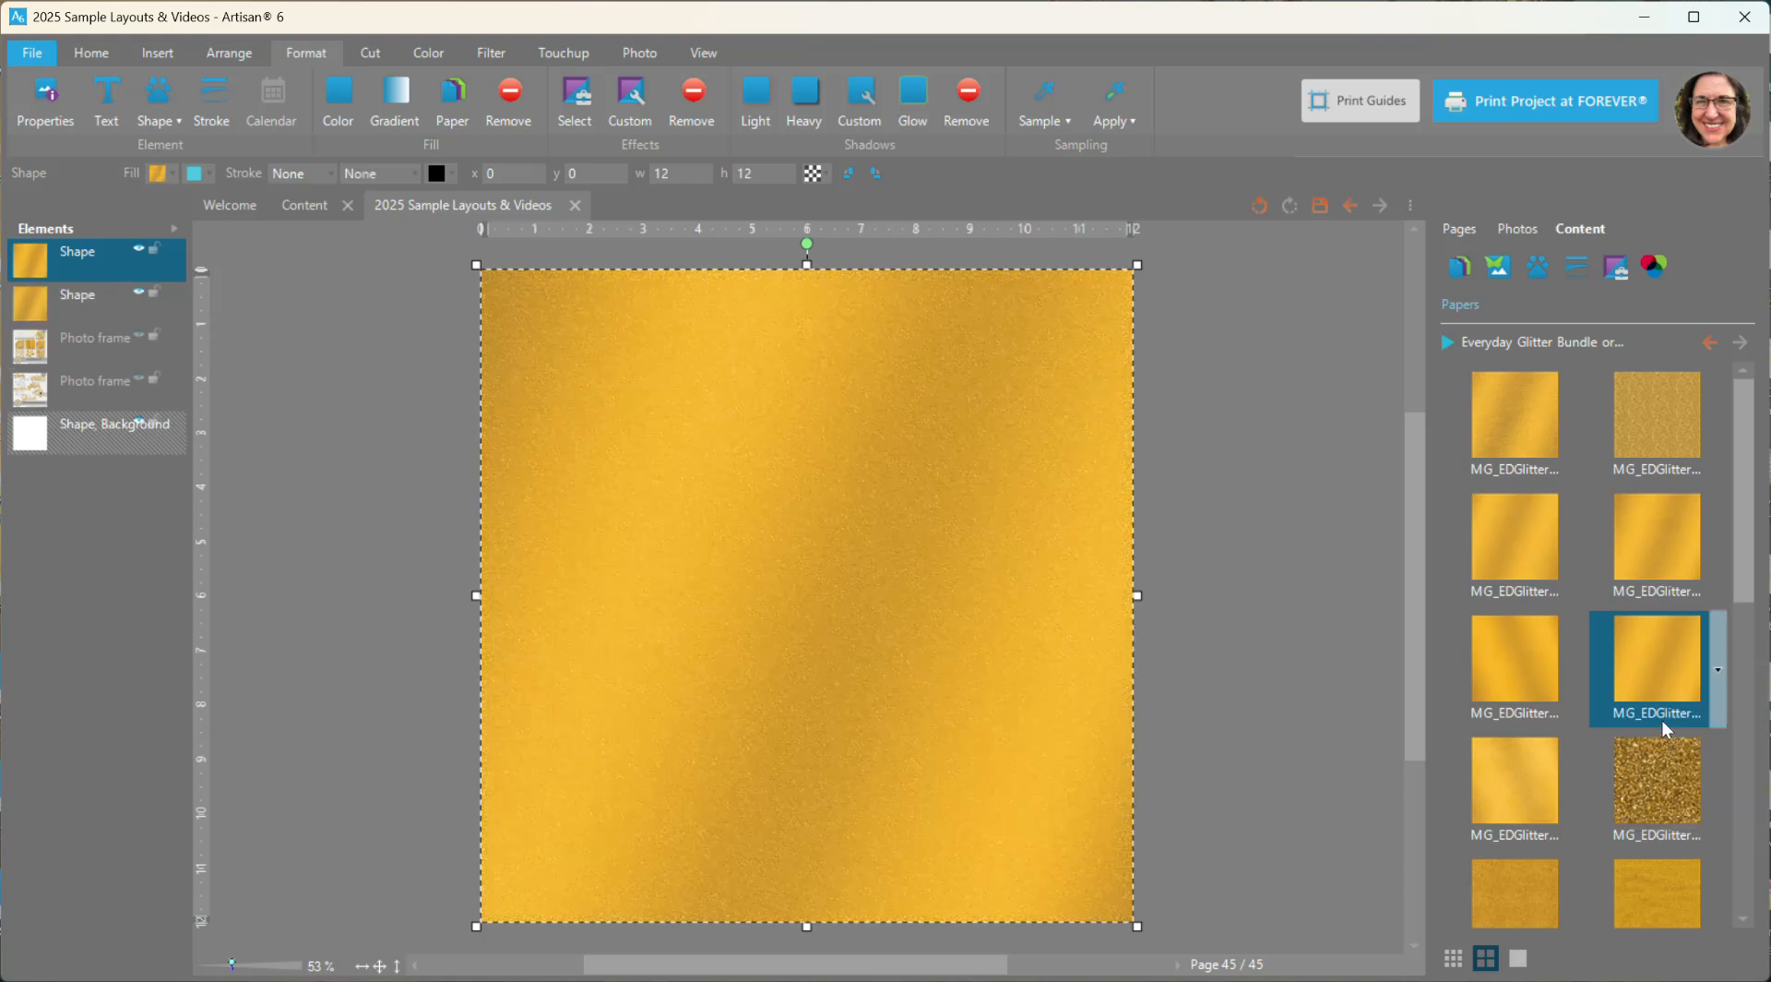
- Fill the selected top paper shape with the chunky dark gold glitter paper, accepting the default cutting area
right_click(1628, 789)
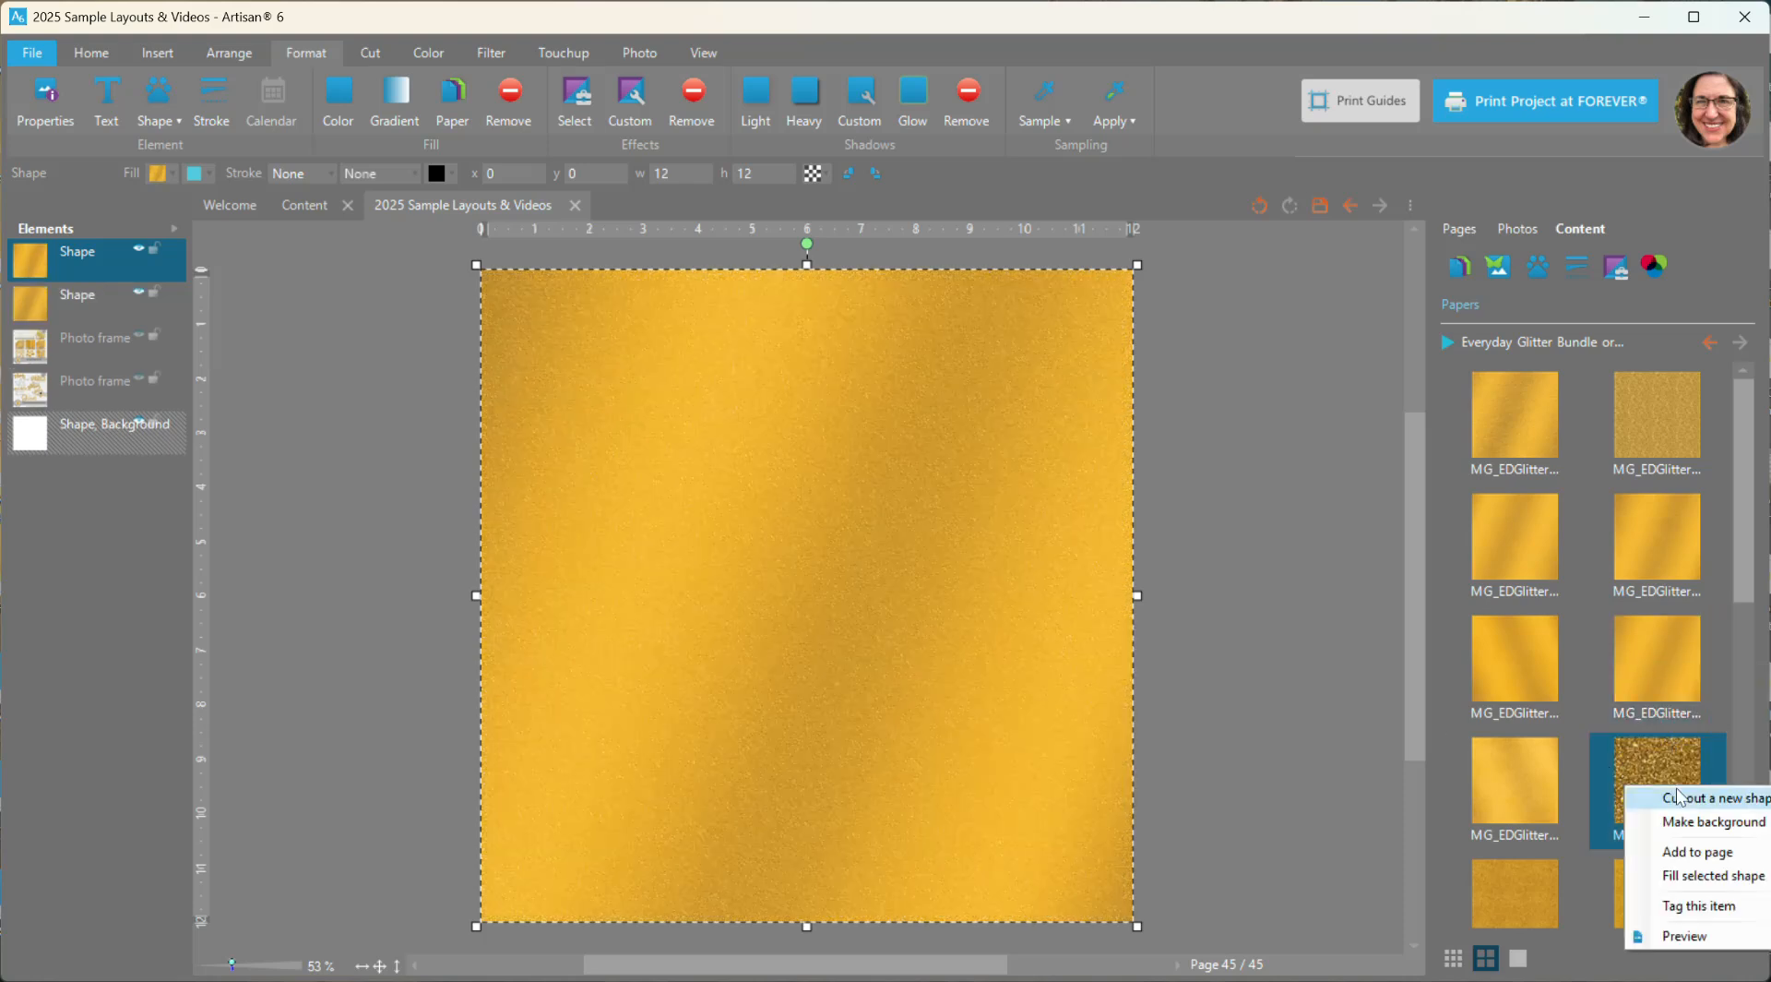
click(1692, 878)
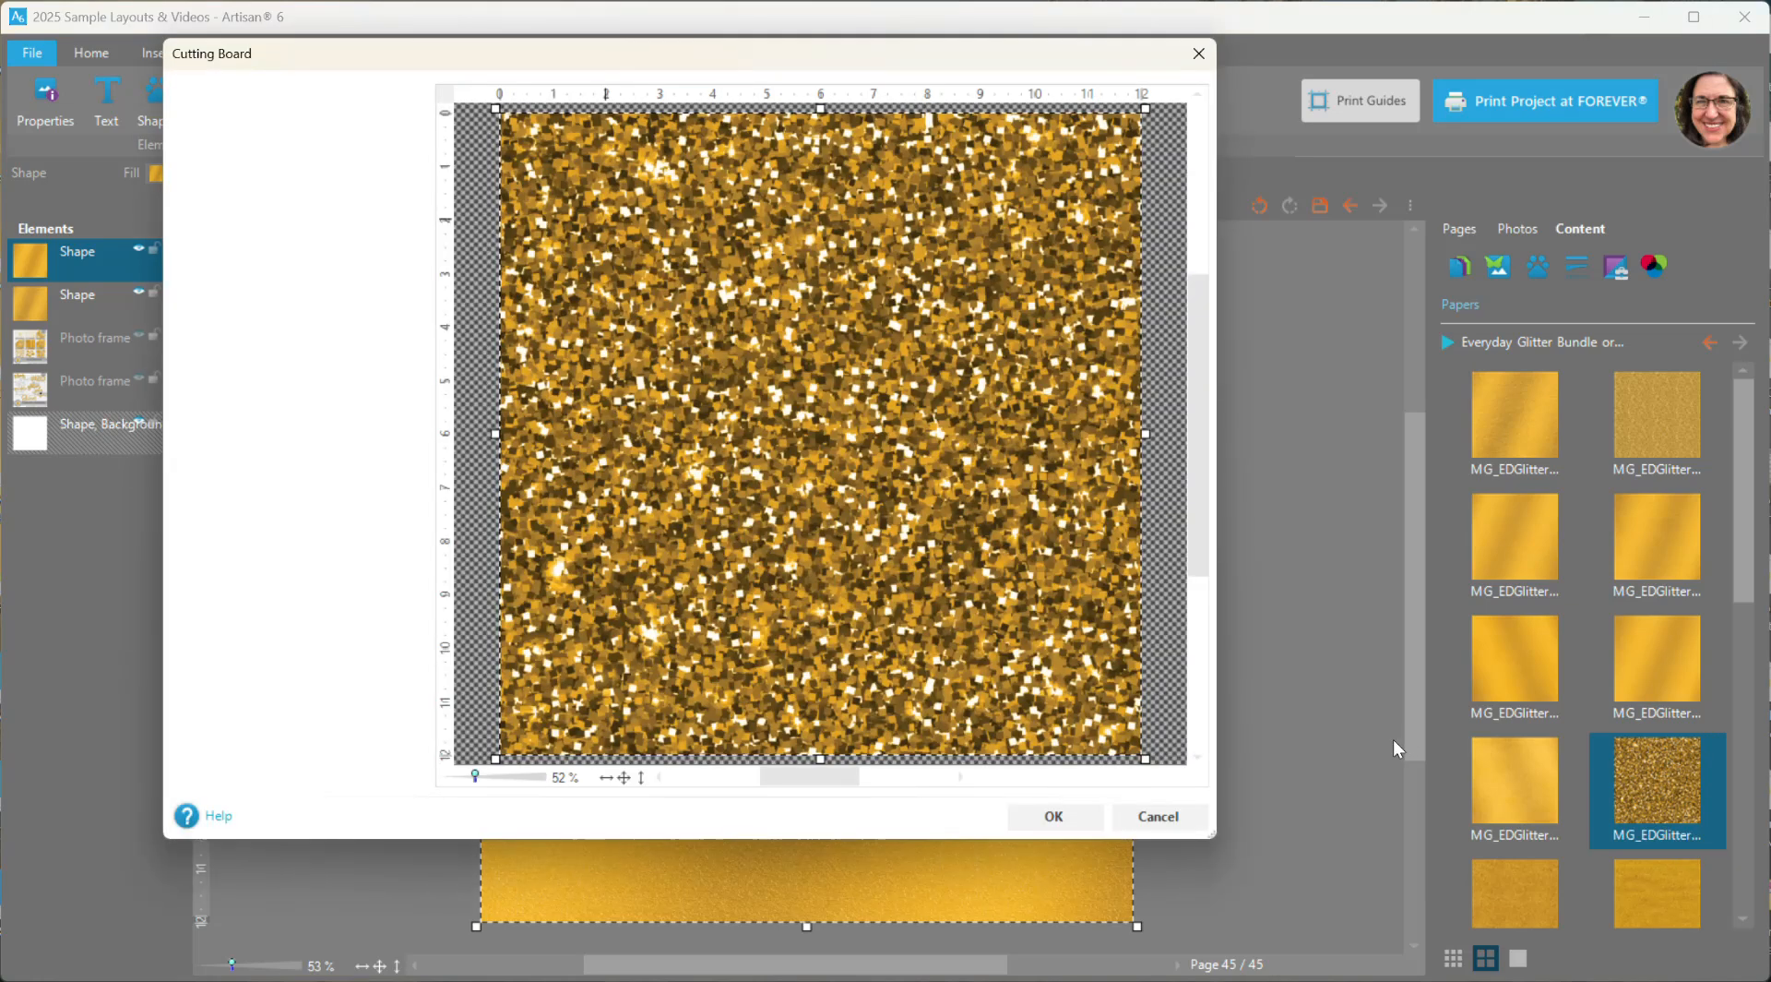
click(1074, 817)
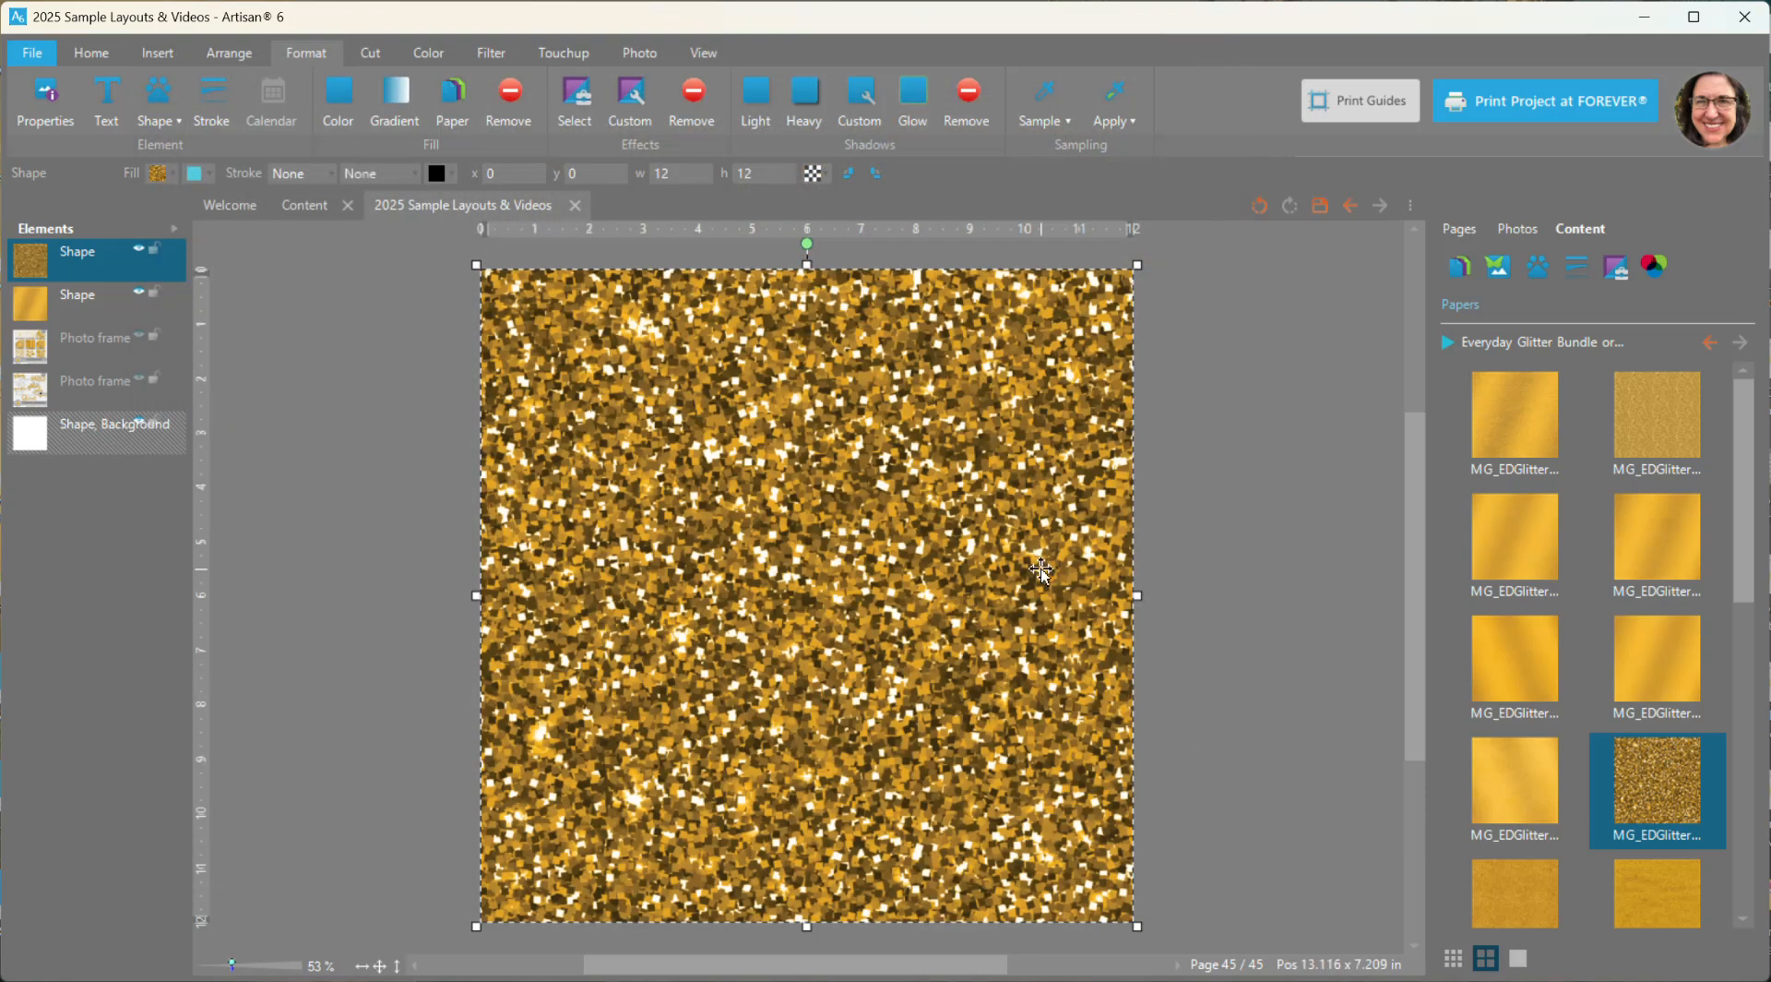
- Add the fine-grained gold glitter paper and the pale gold shimmering glitter paper to the page
mouse_move(1573, 732)
scroll(1573, 732, down, 2)
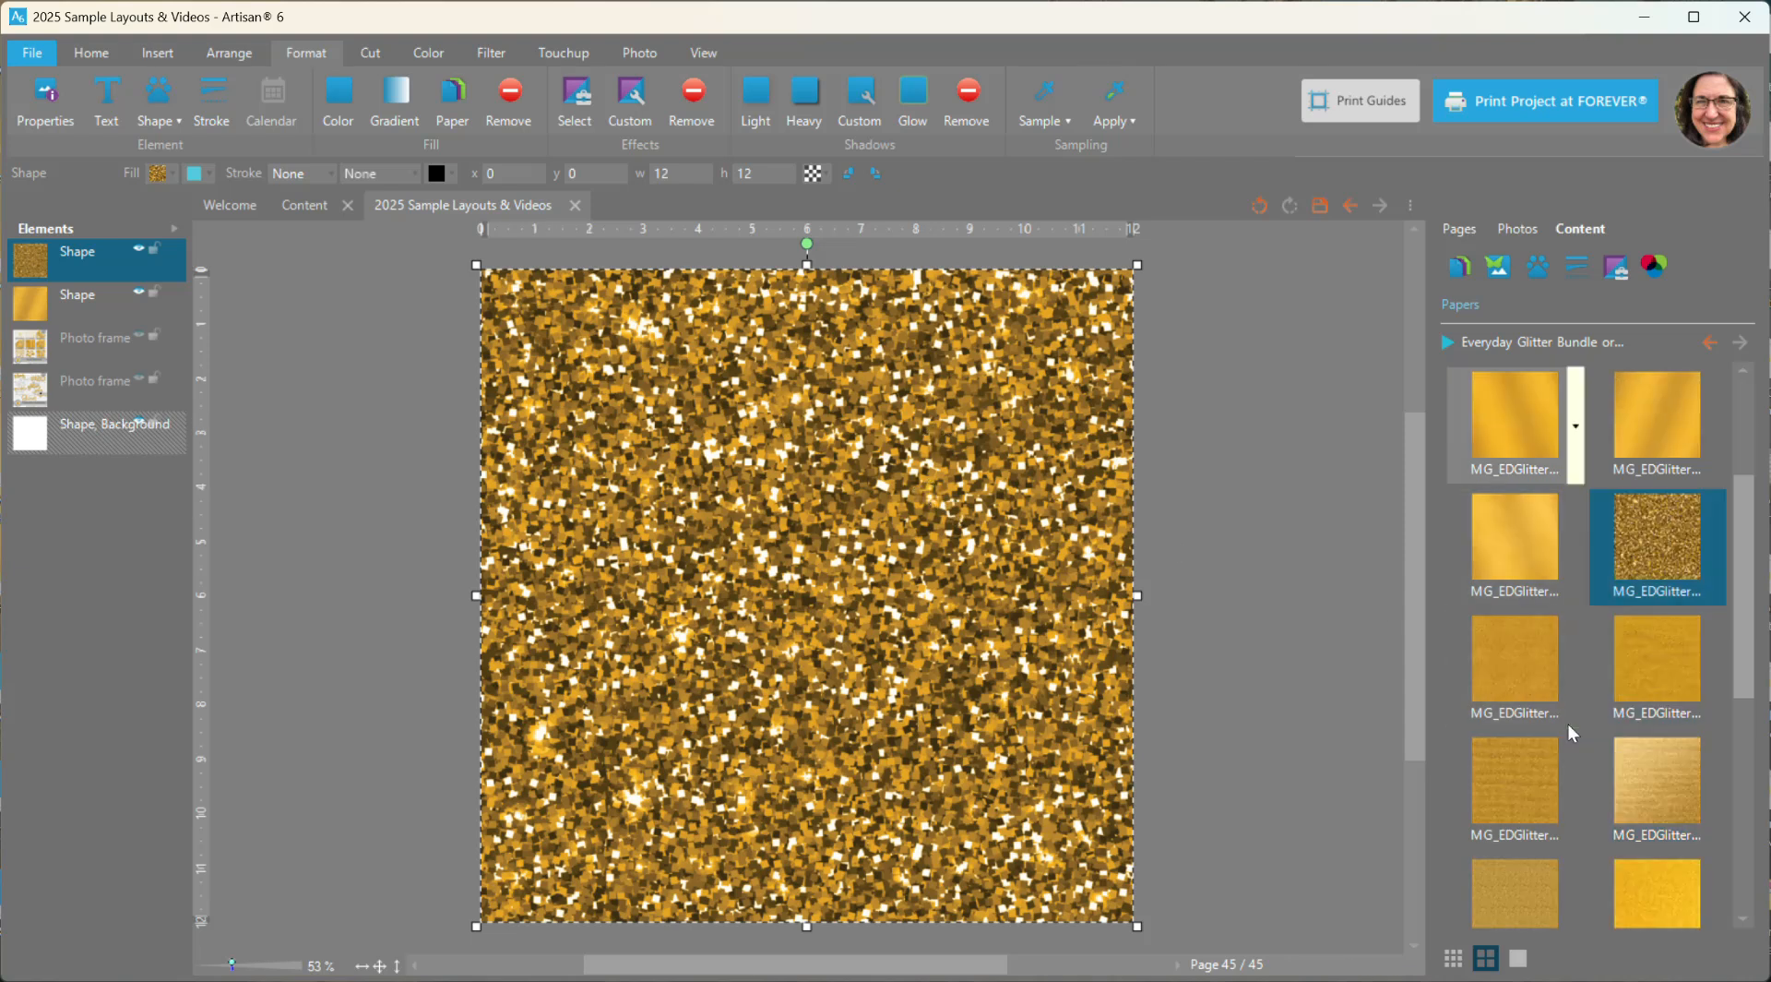
right_click(1510, 657)
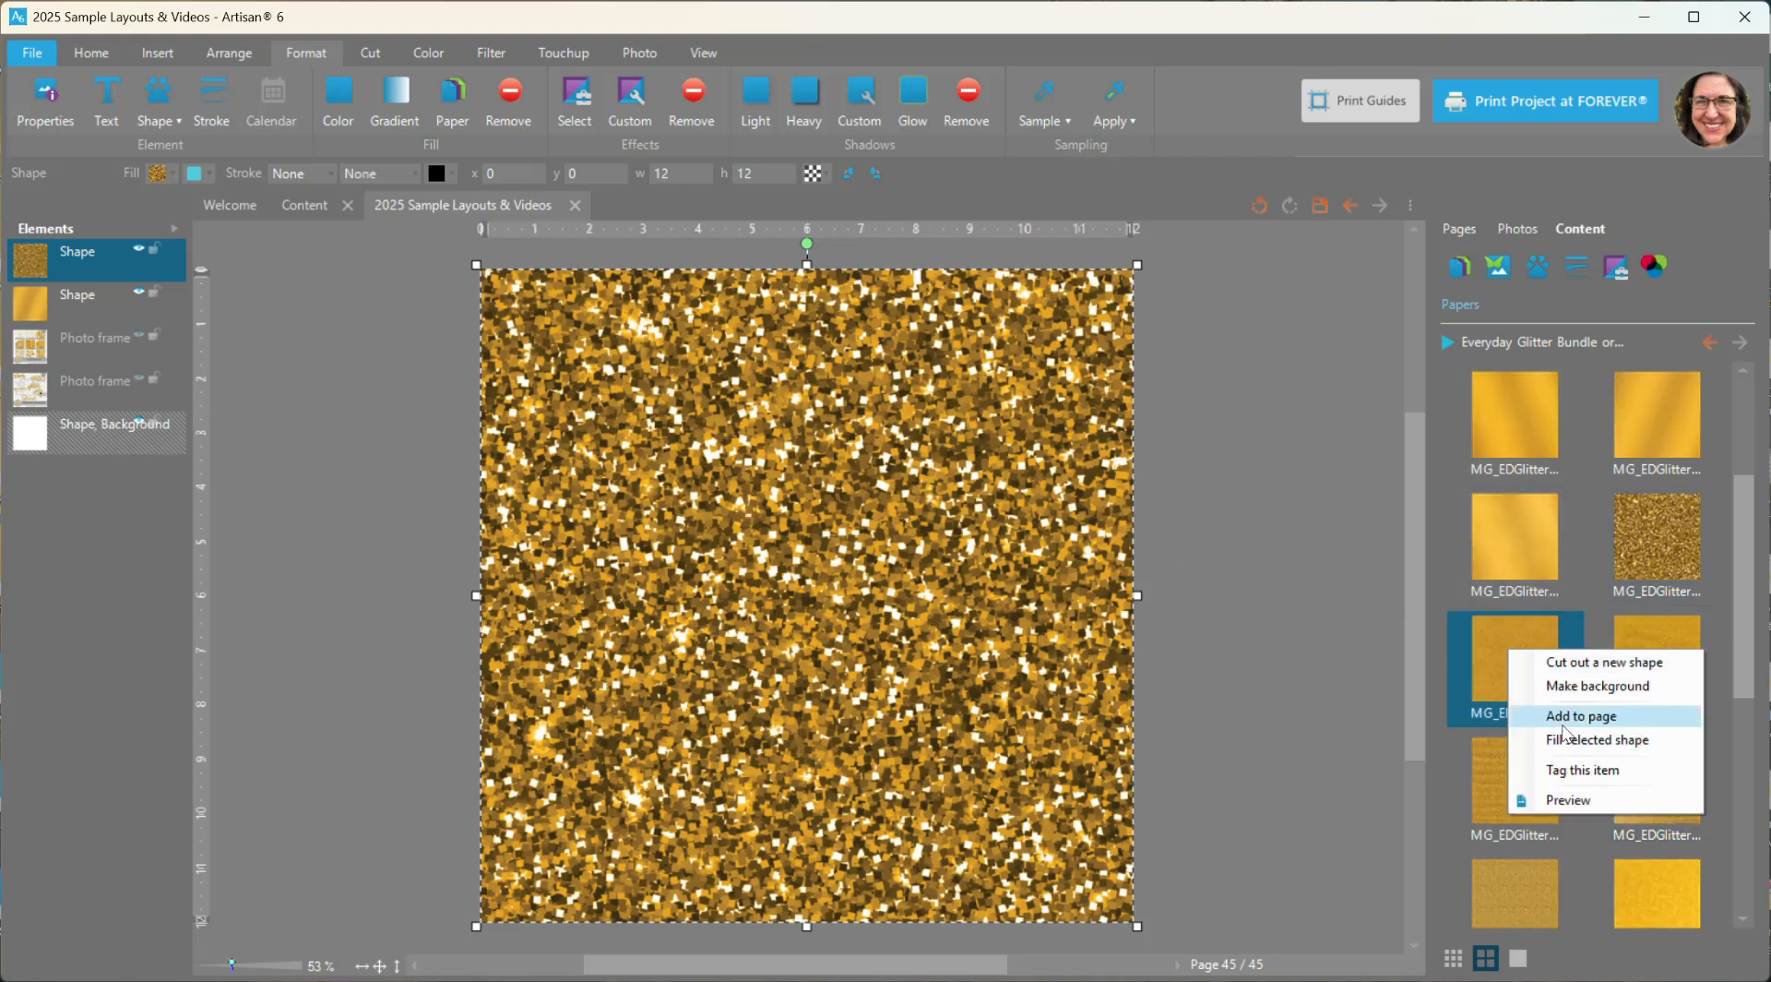
click(1566, 729)
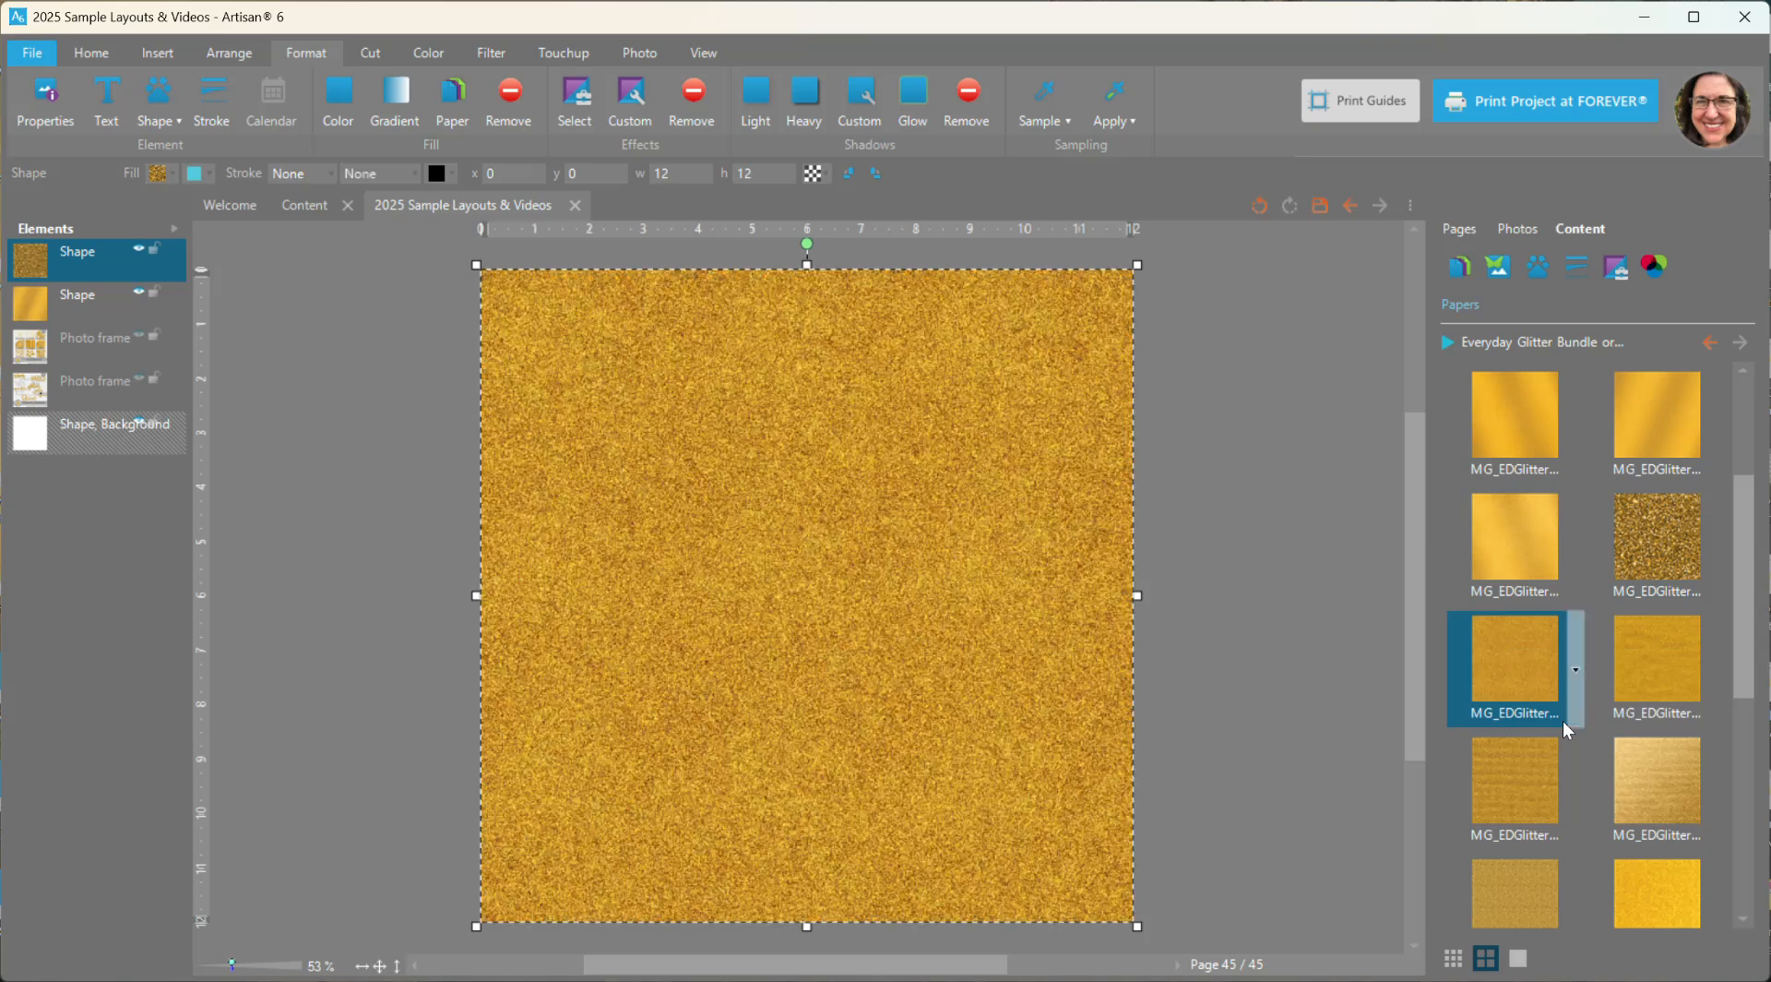
scroll(1602, 739, down, 1)
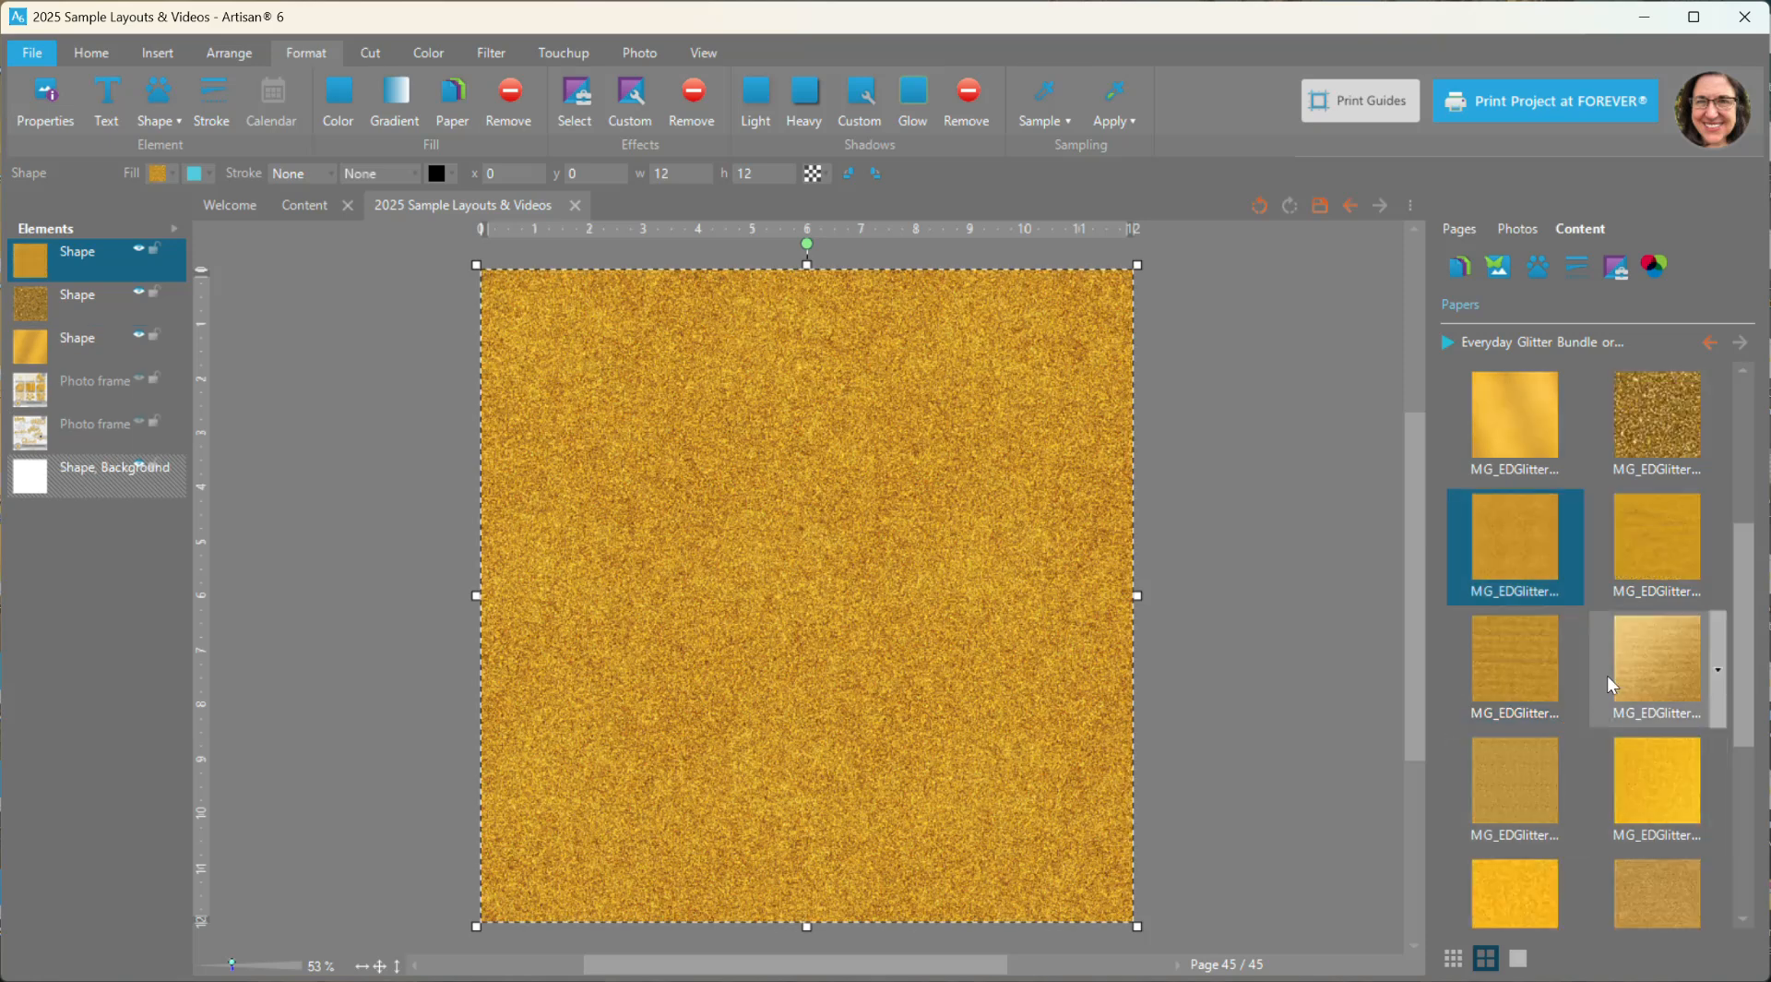
right_click(1624, 655)
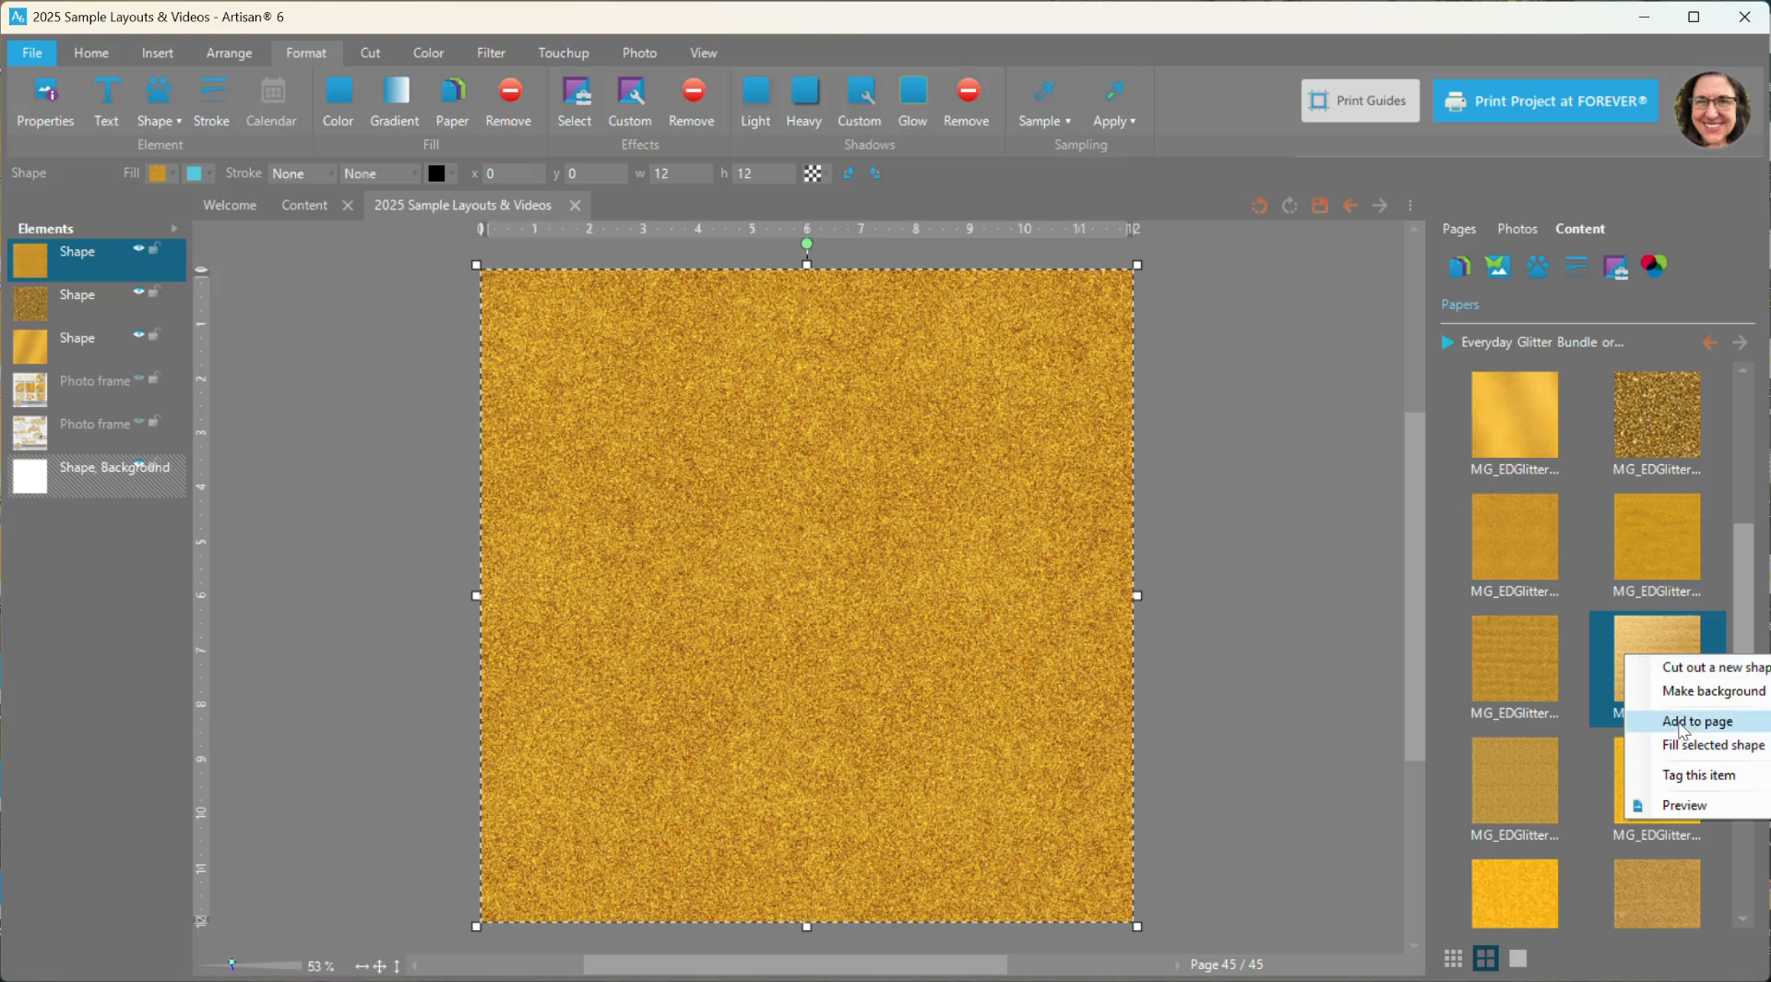
click(1681, 727)
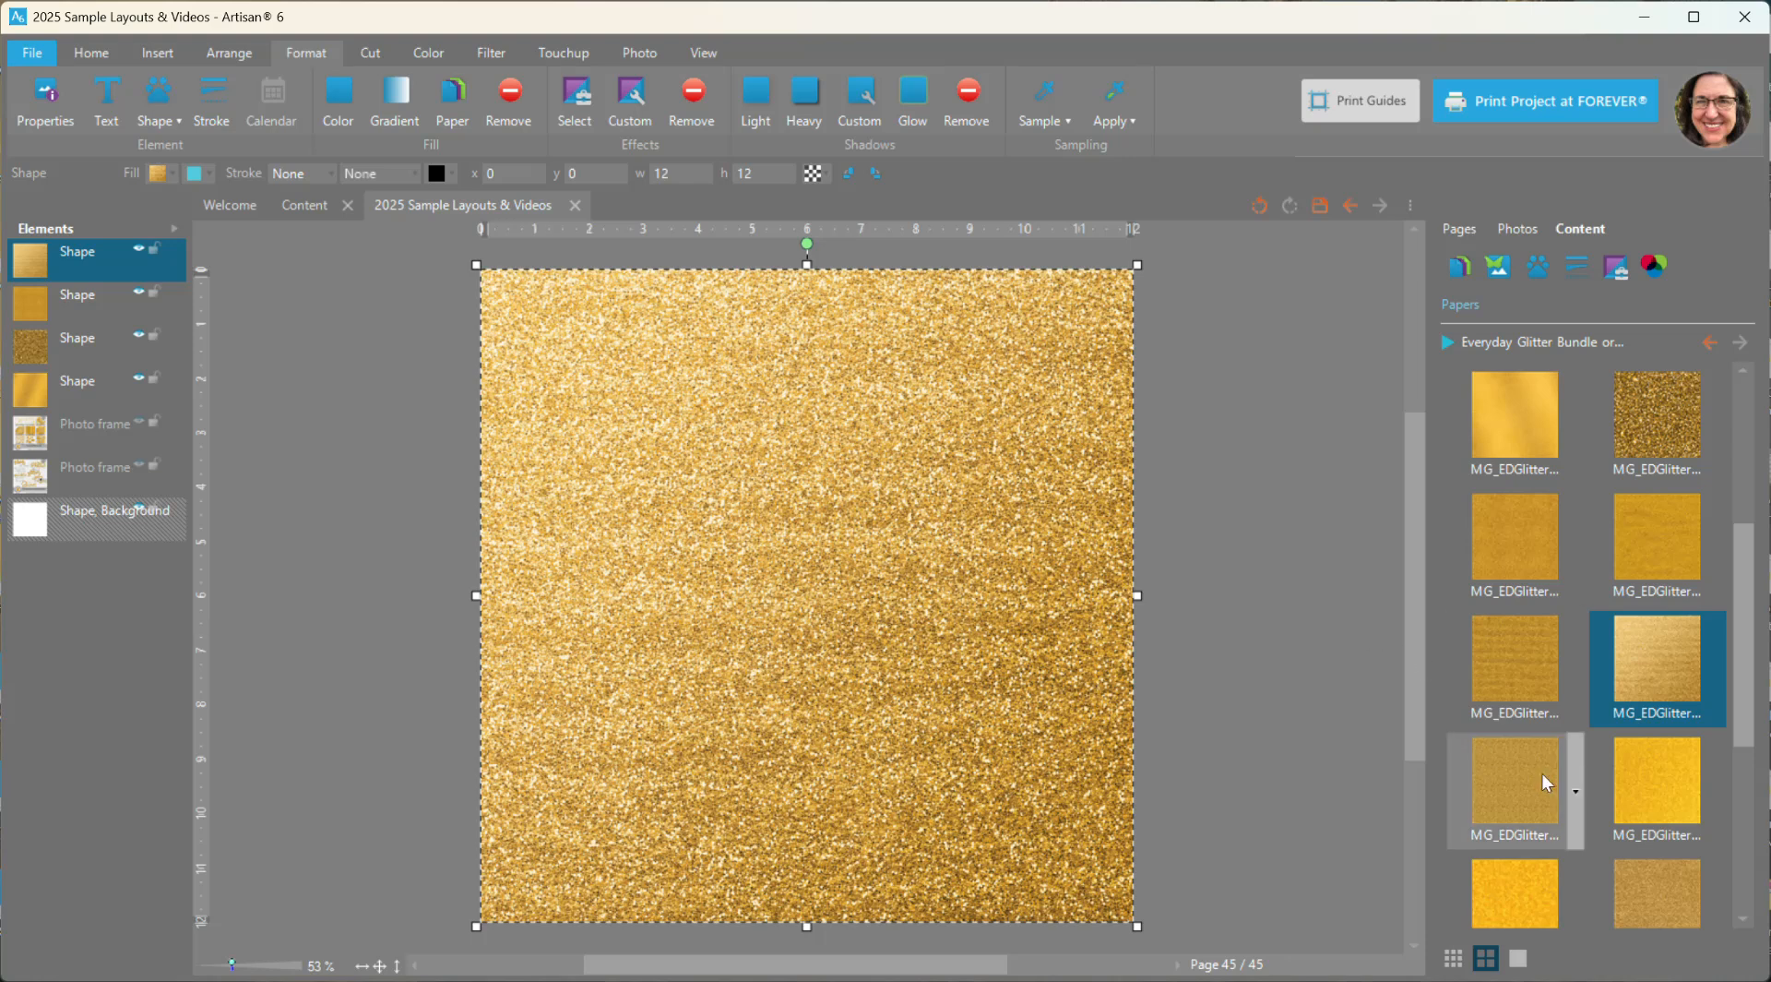
- Add the bright yellow faceted paper and the diagonally streaked gold paper, the last in the bundle, to the page
scroll(1612, 808, down, 1)
scroll(1613, 808, down, 1)
right_click(1524, 685)
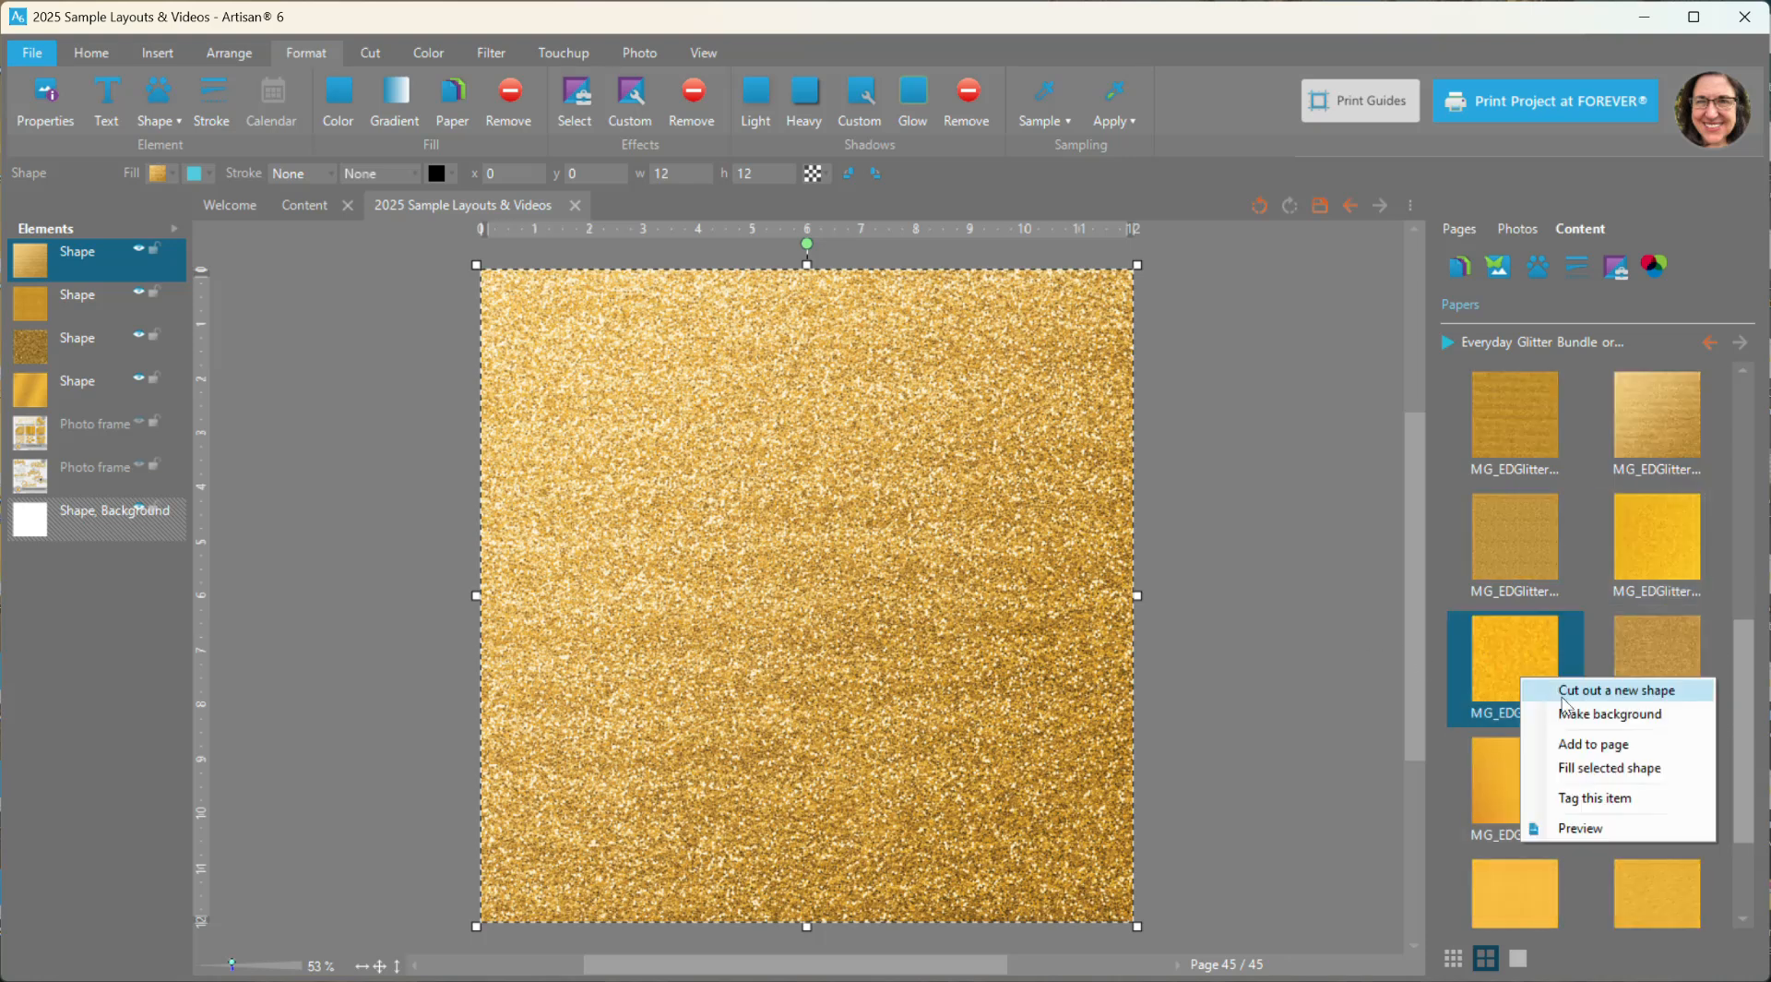
click(1593, 752)
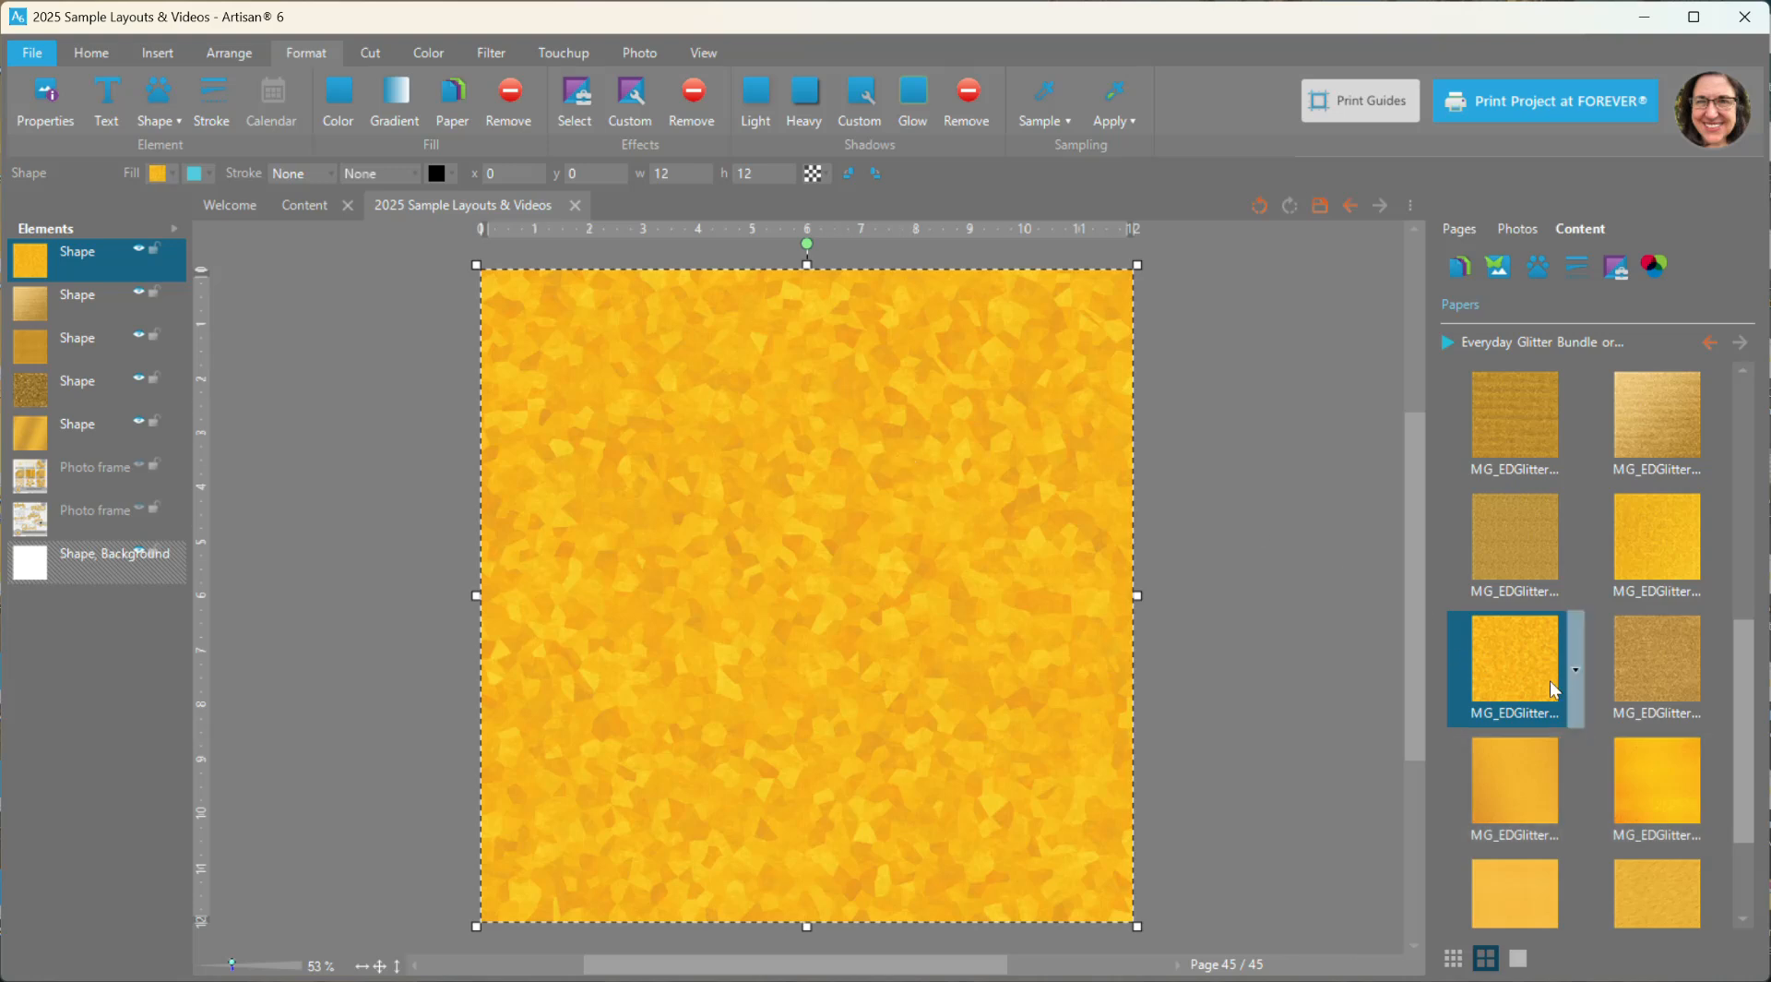
scroll(1556, 690, down, 2)
right_click(1659, 666)
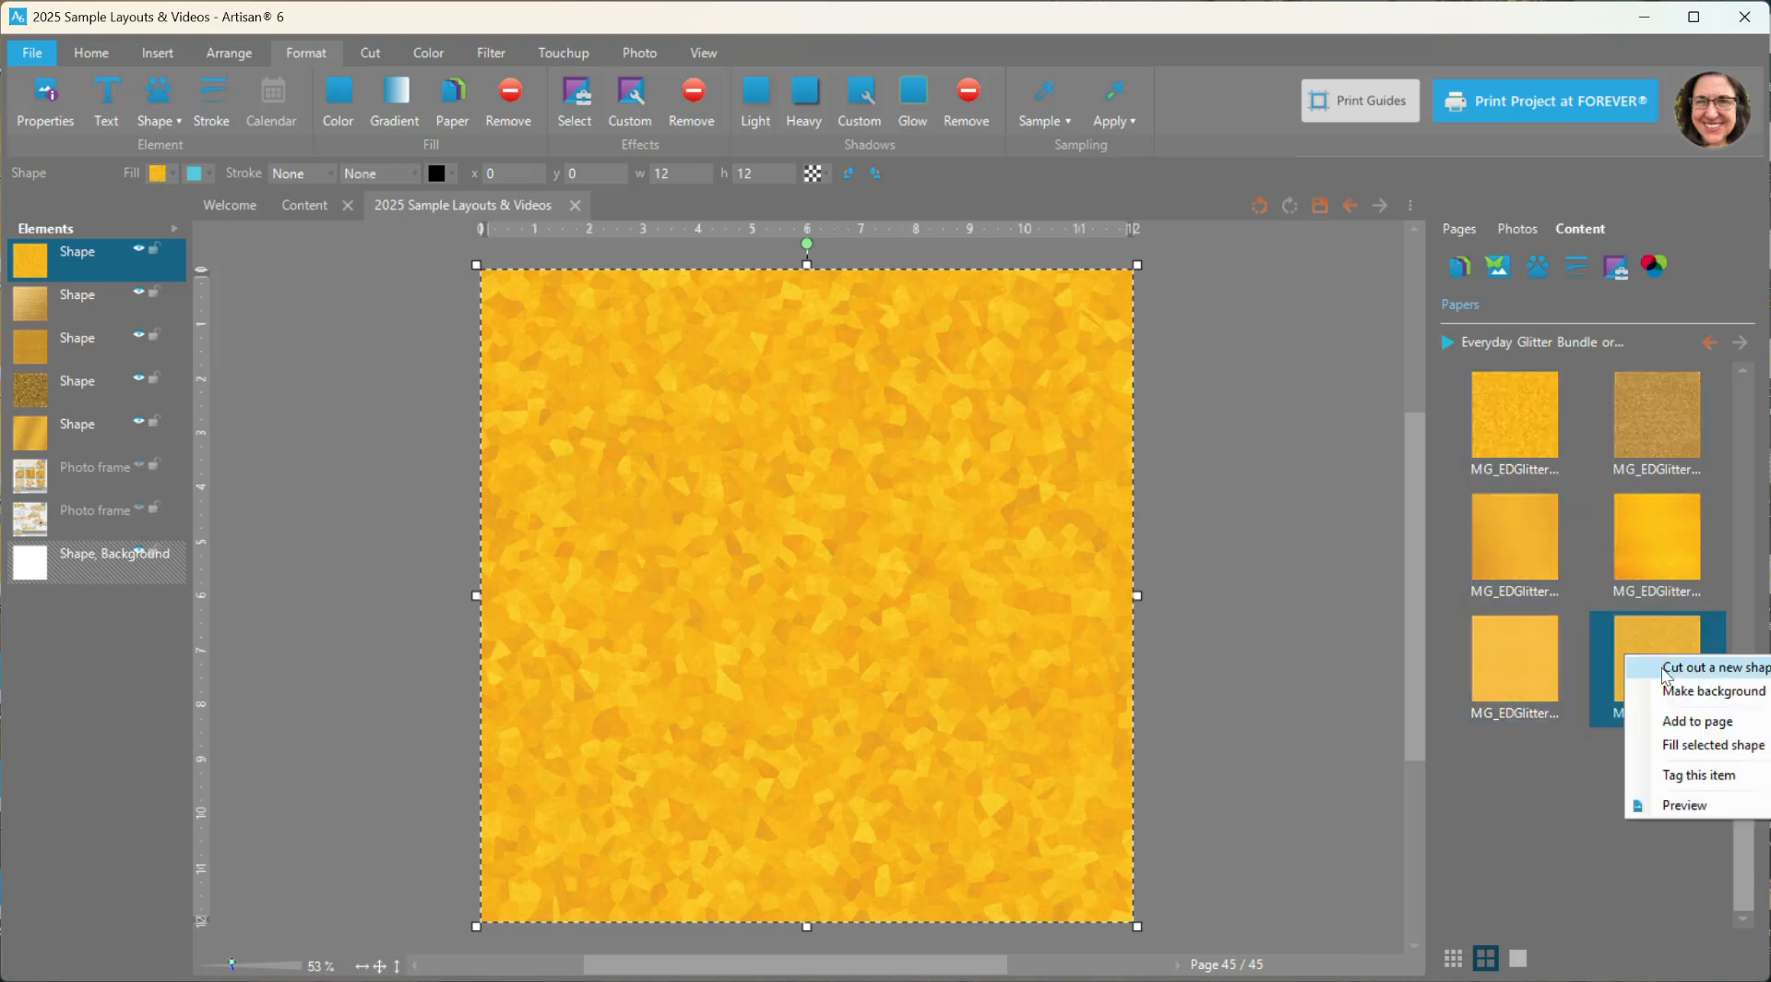
click(1681, 726)
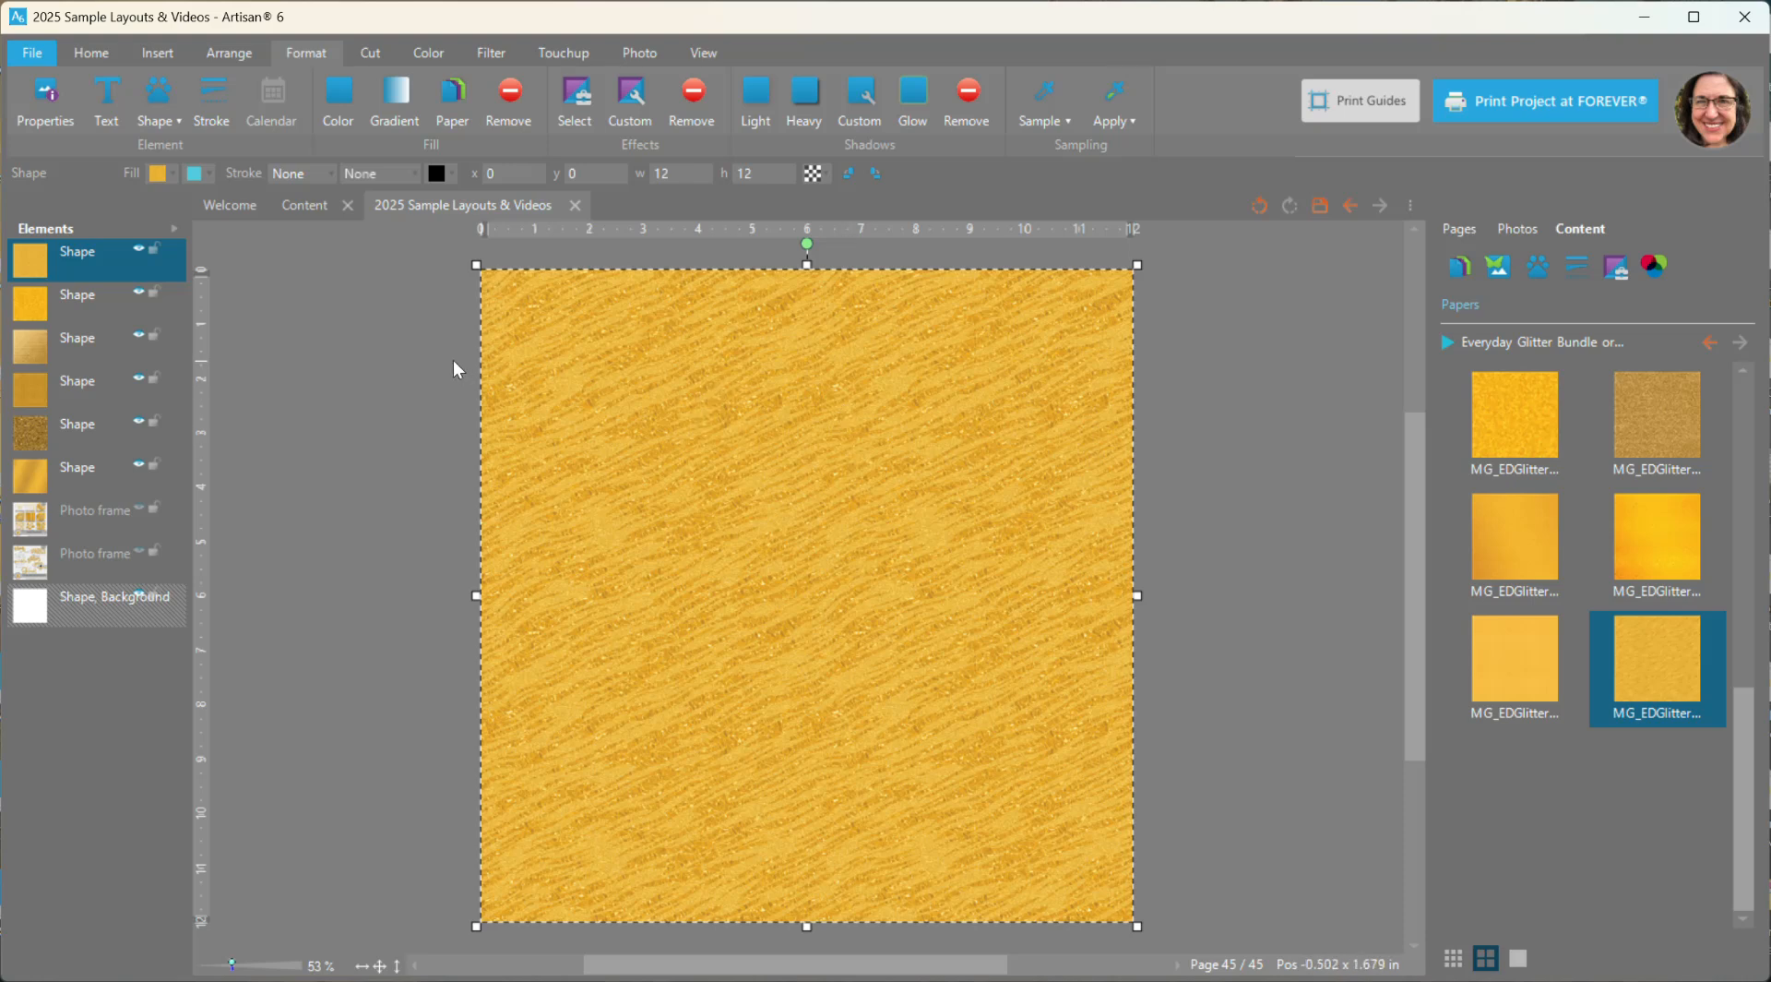
- Recolor the streaked paper to purple-blue with hue -122, saturation -47 and brightness -46
click(429, 54)
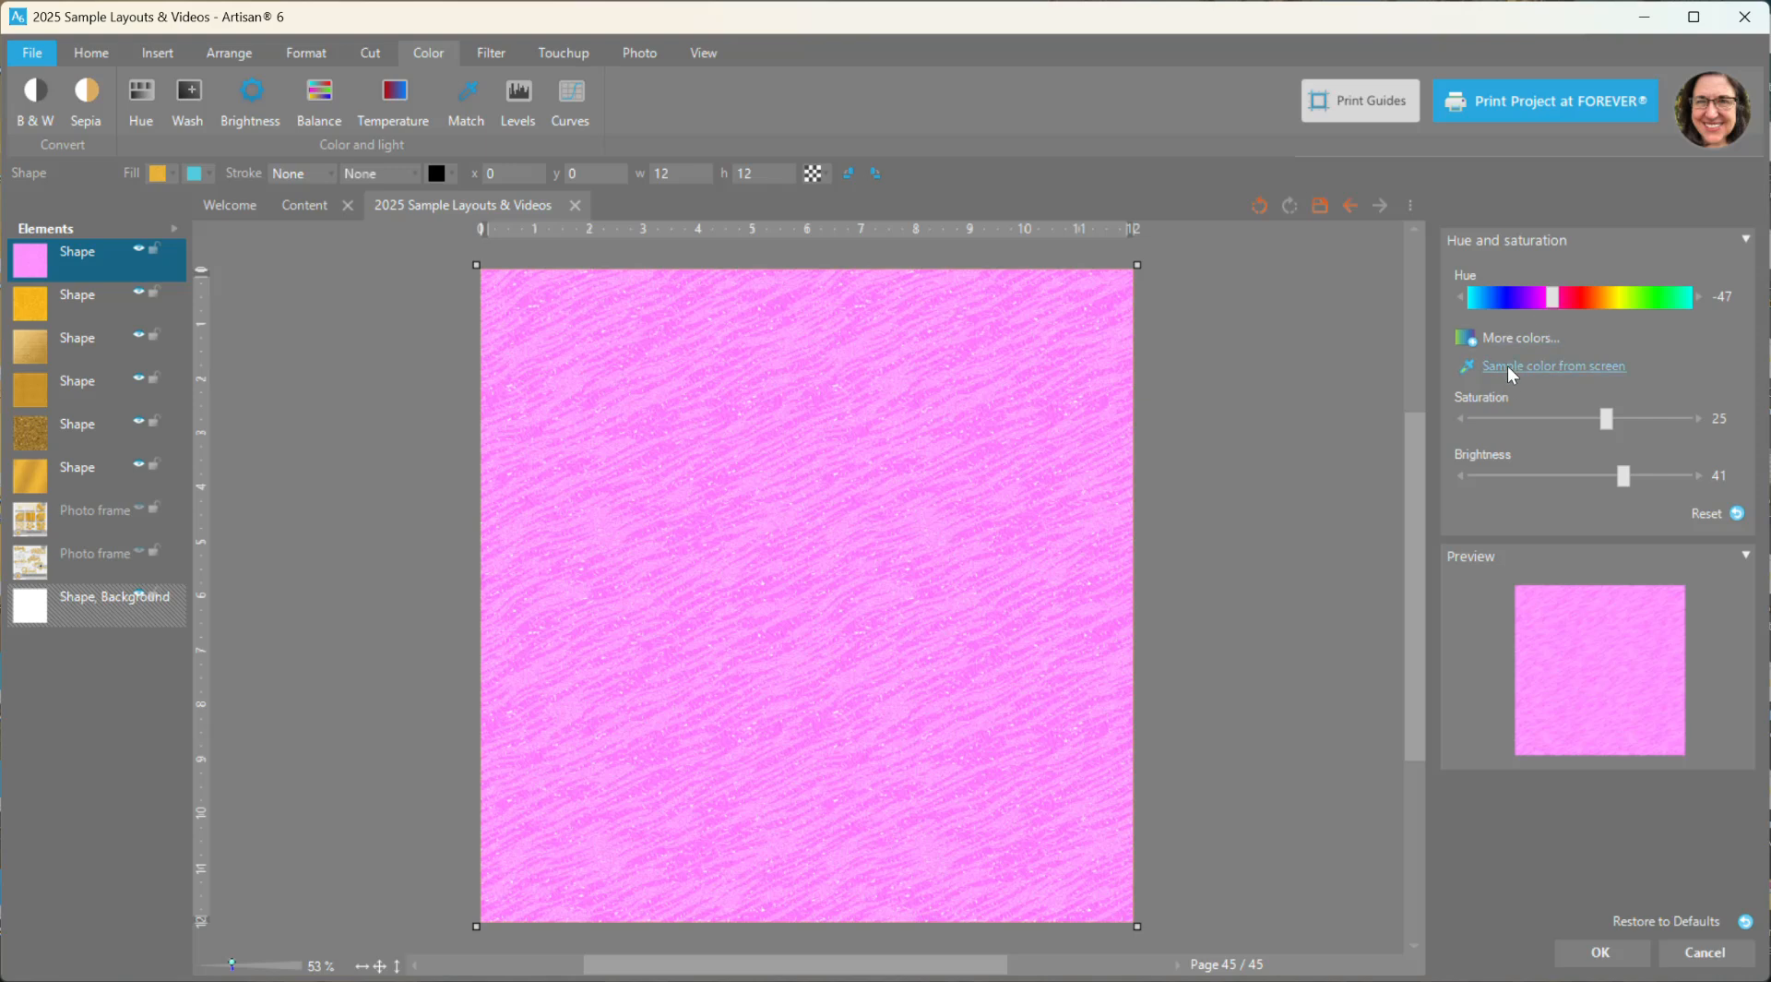
drag(1553, 300, 1523, 312)
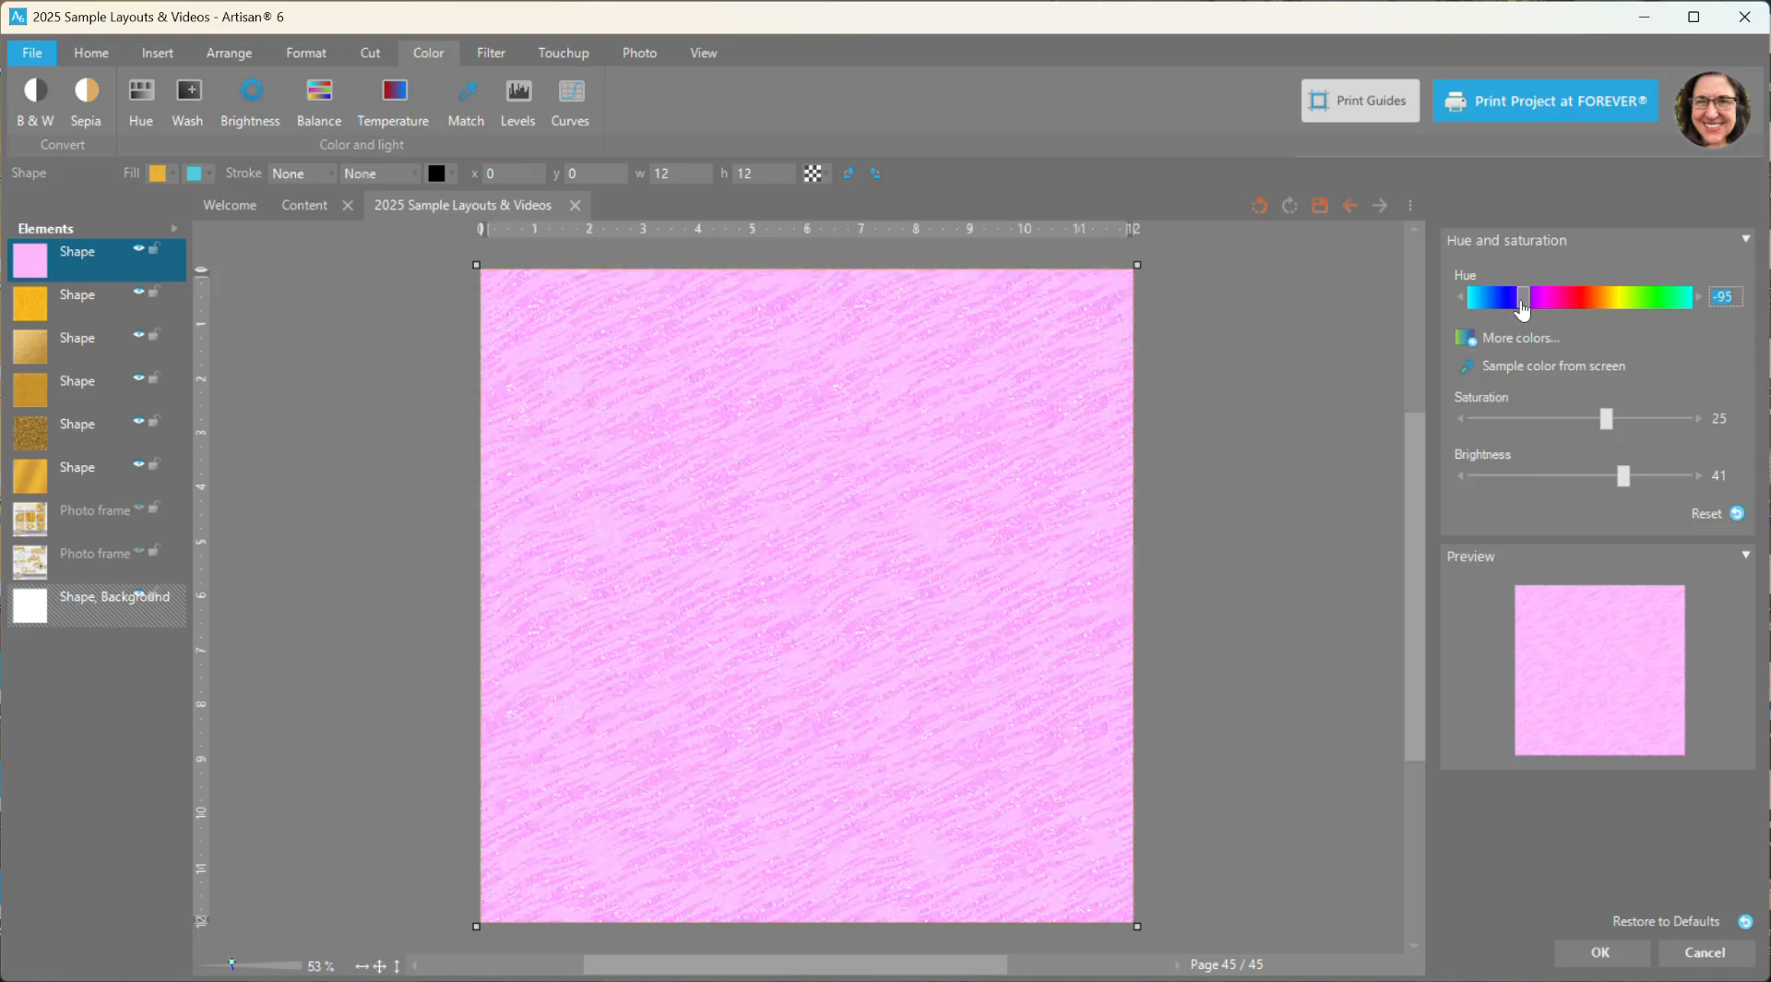
drag(1522, 307, 1510, 305)
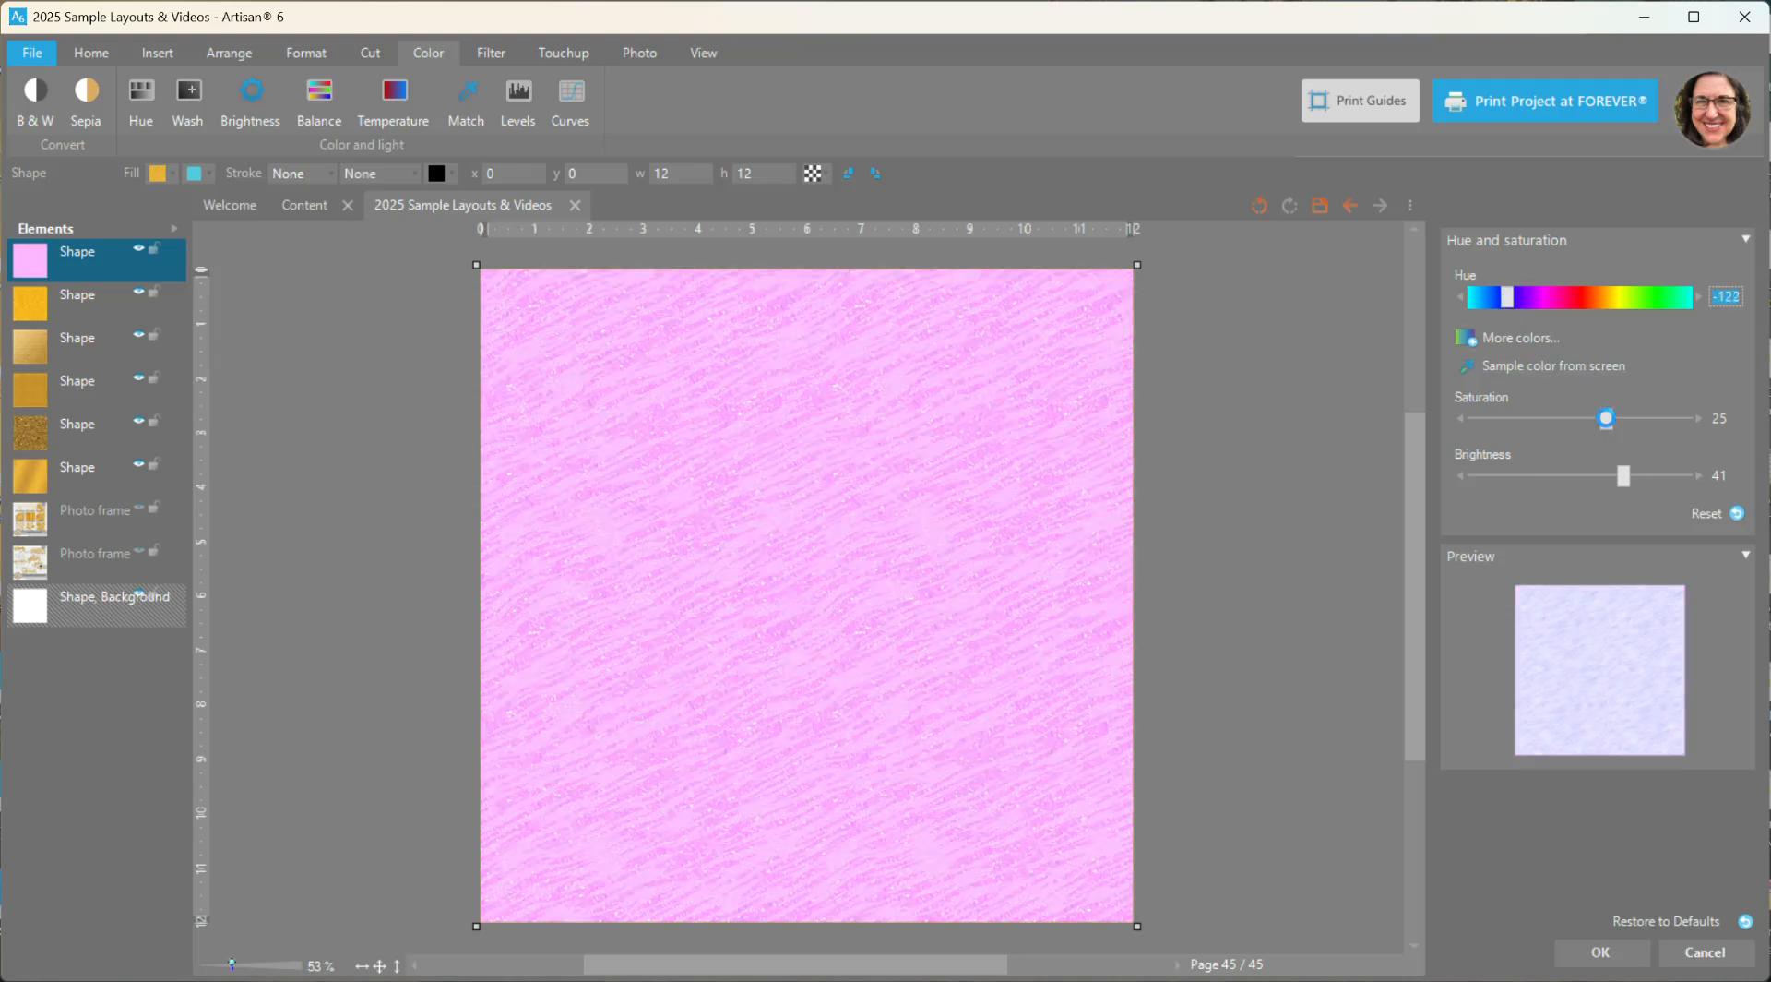
drag(1608, 426, 1697, 419)
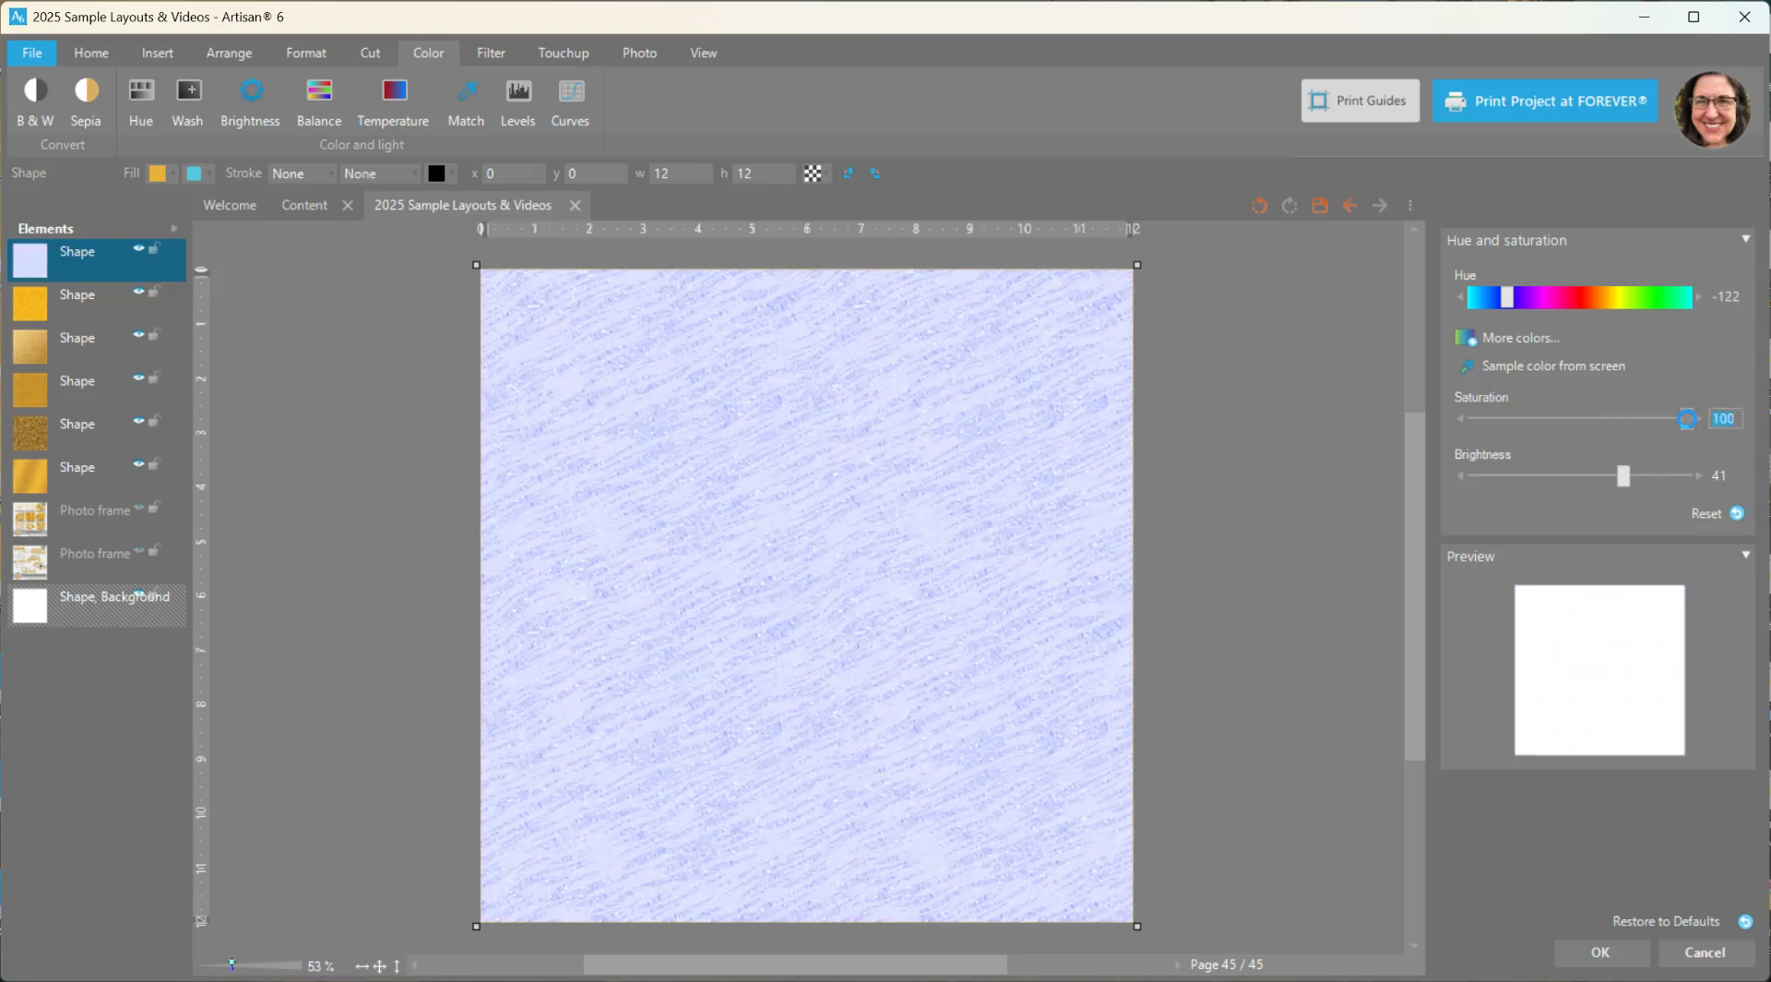
drag(1687, 418, 1531, 430)
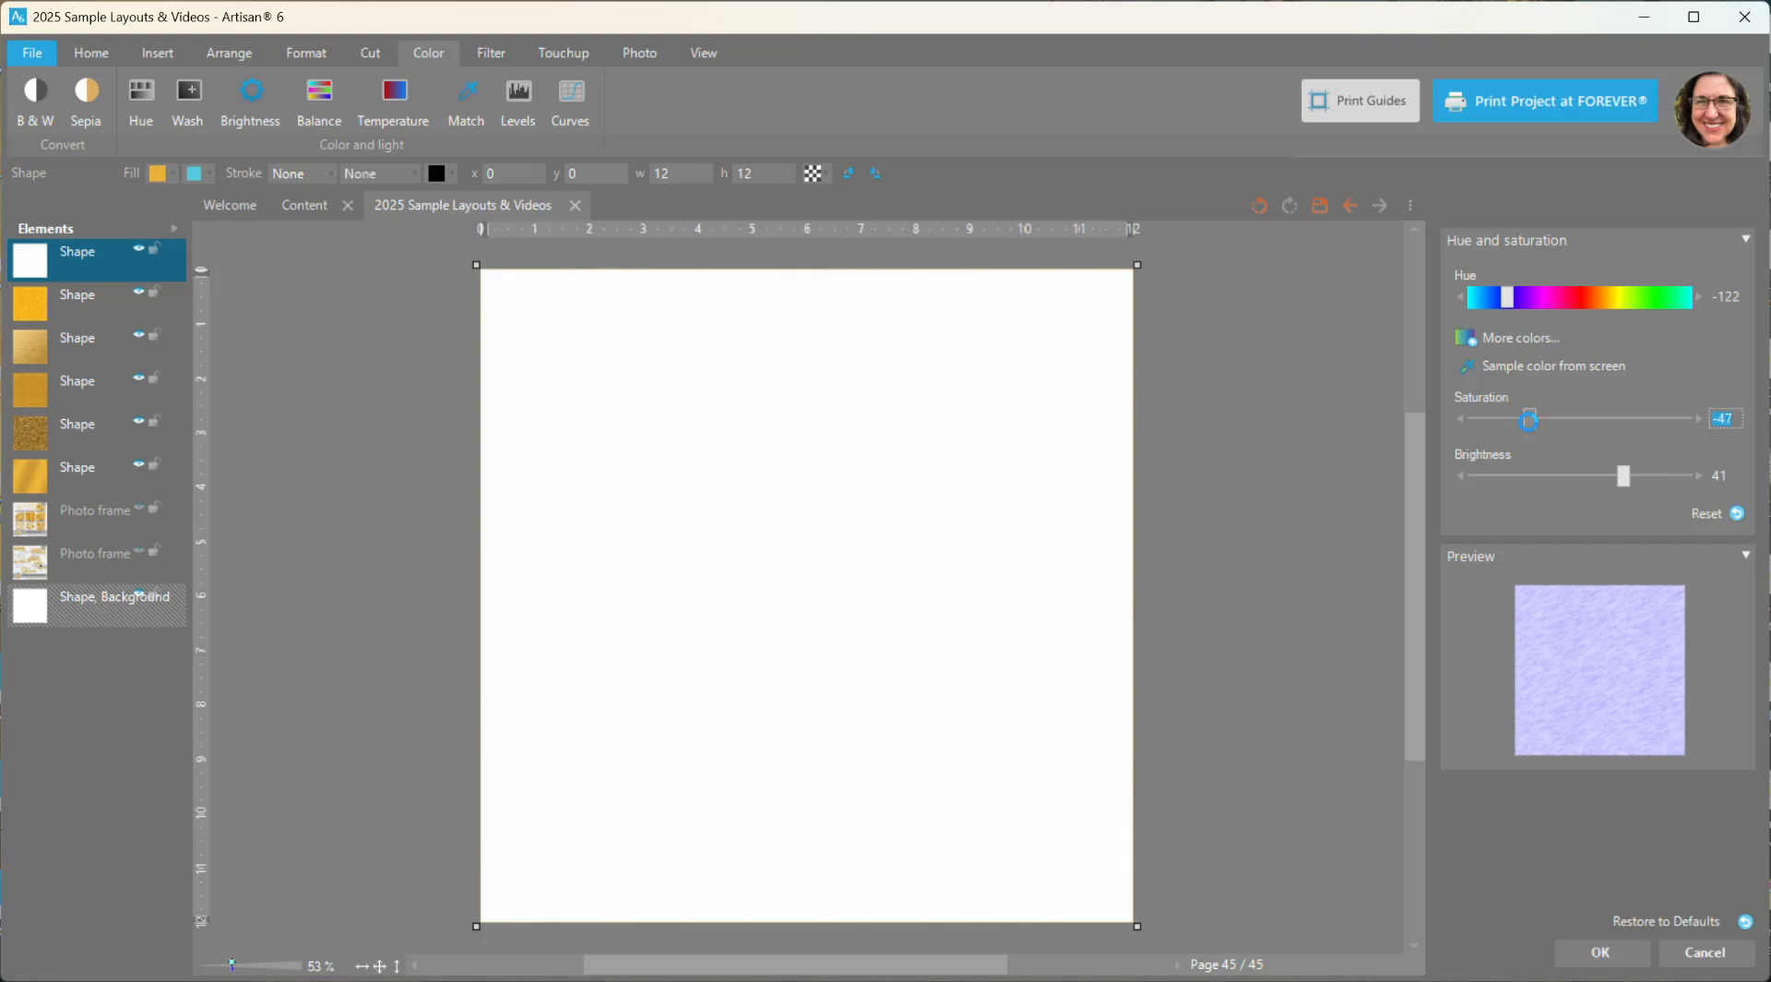
drag(1624, 478, 1664, 486)
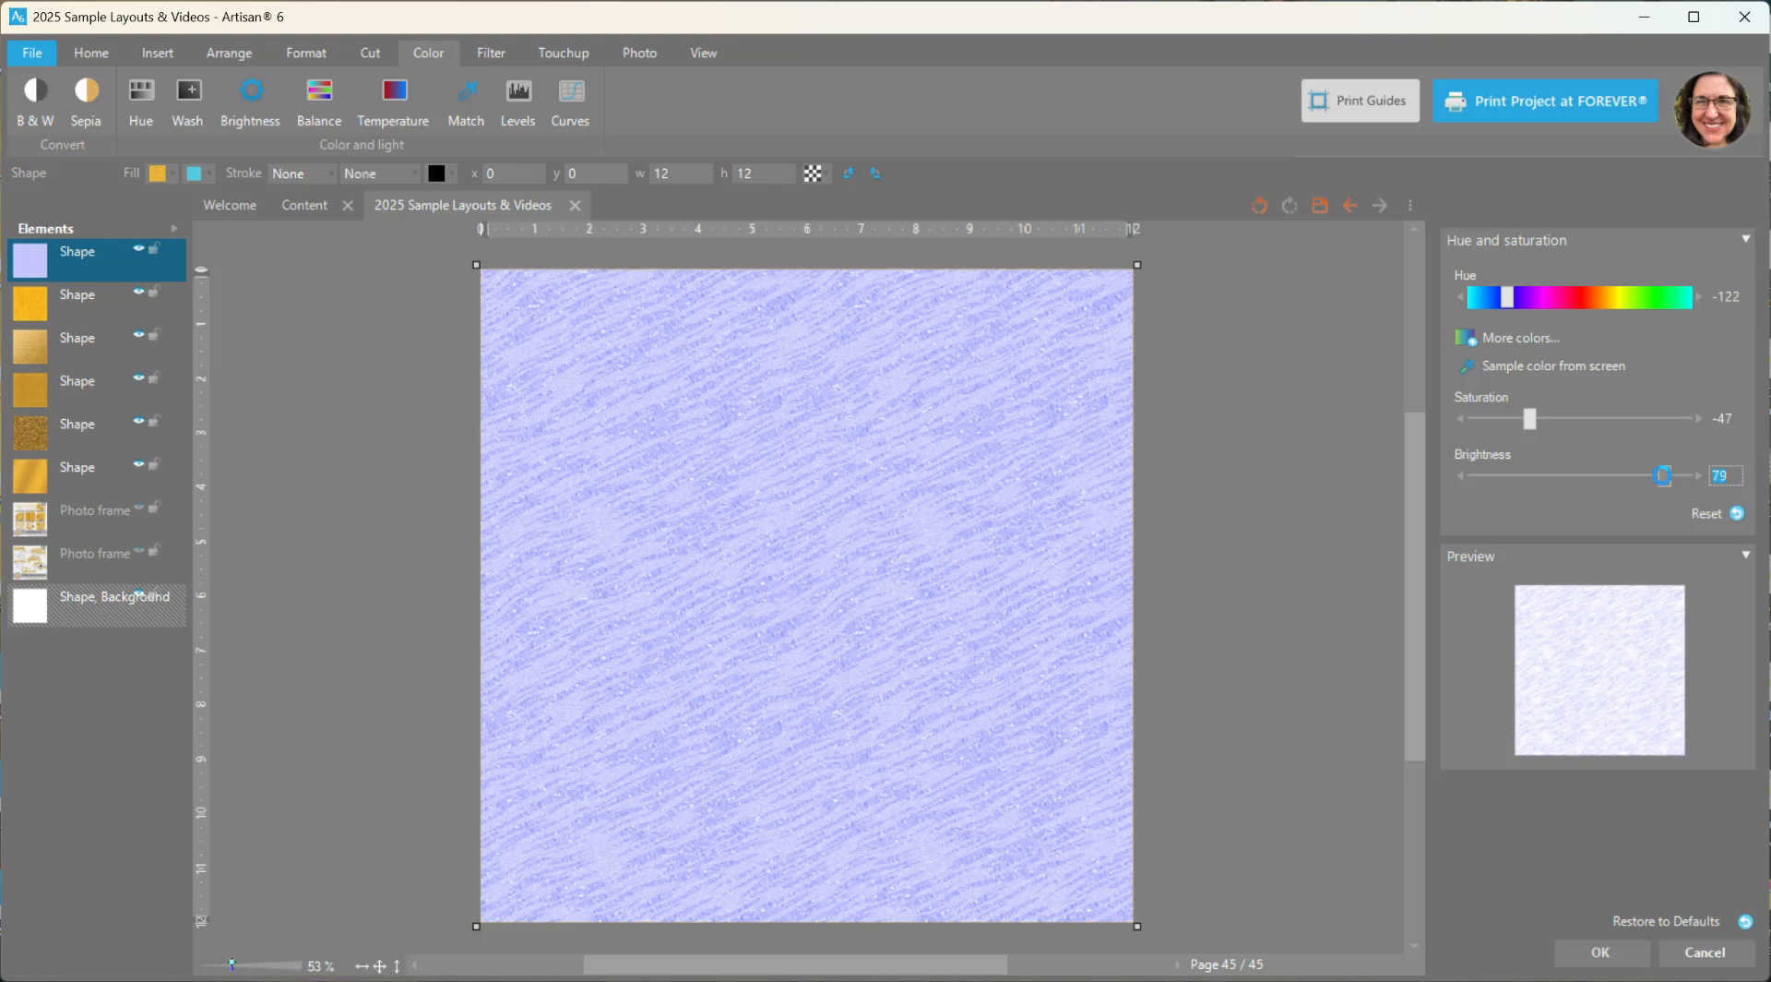
drag(1664, 478, 1532, 484)
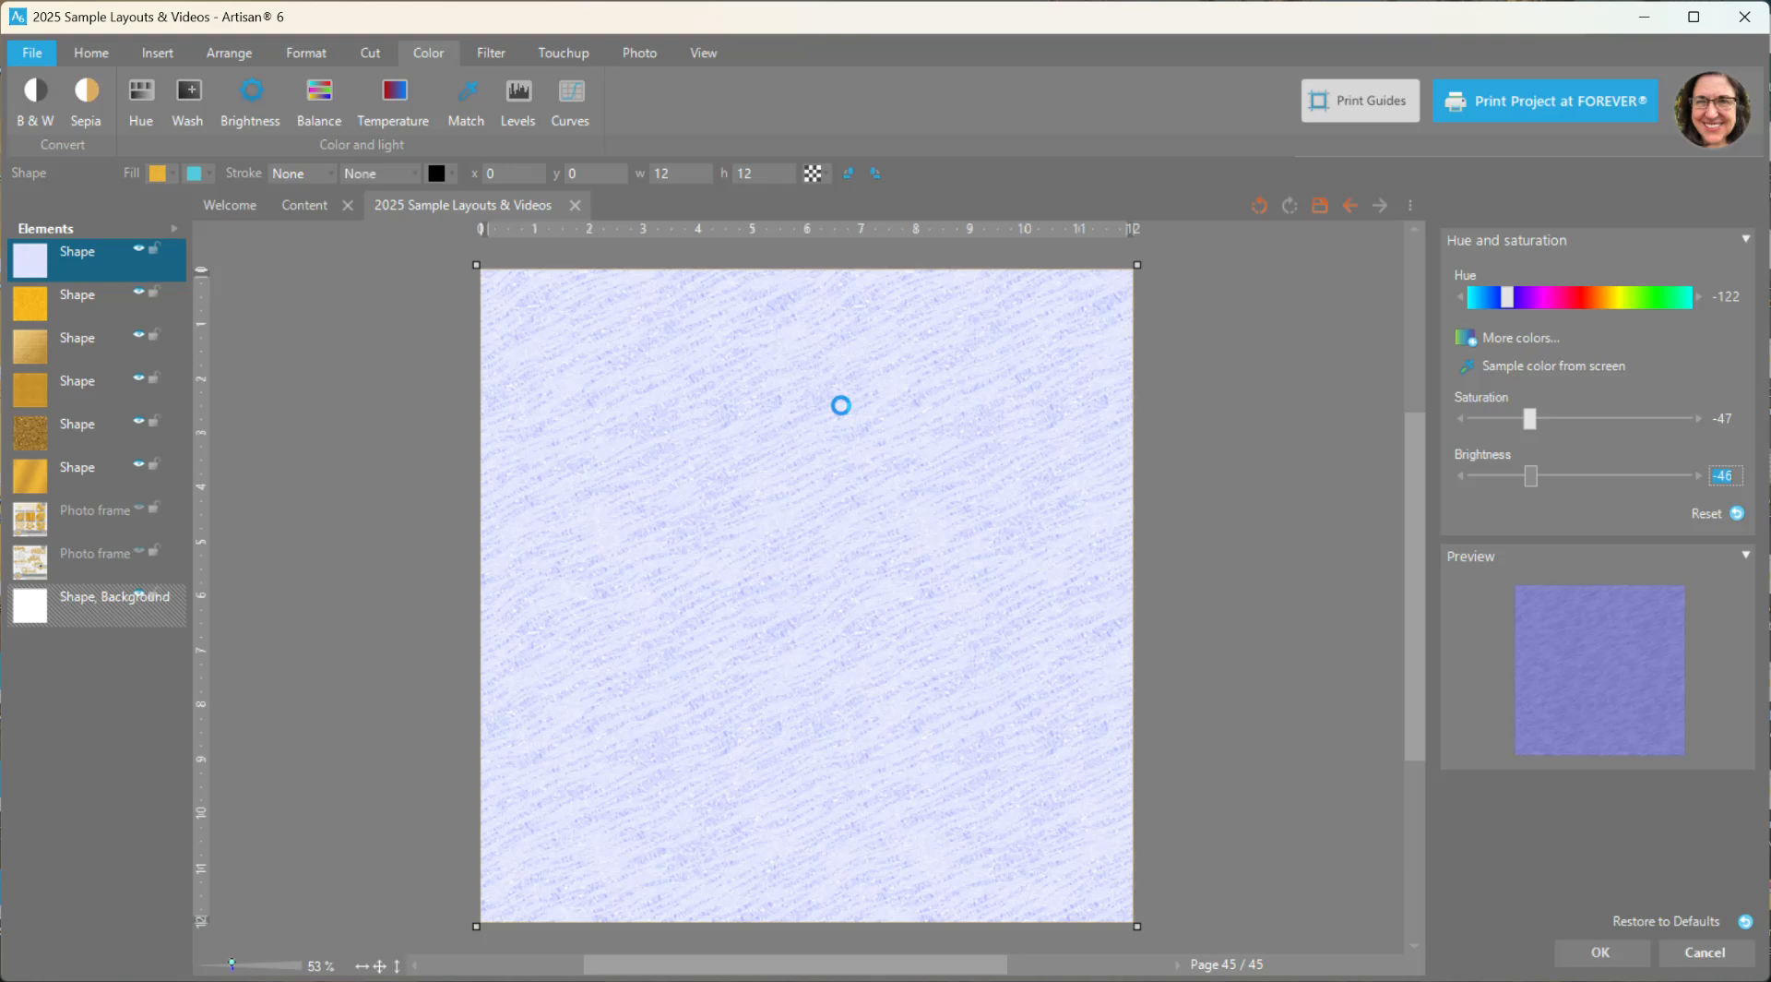
click(1603, 958)
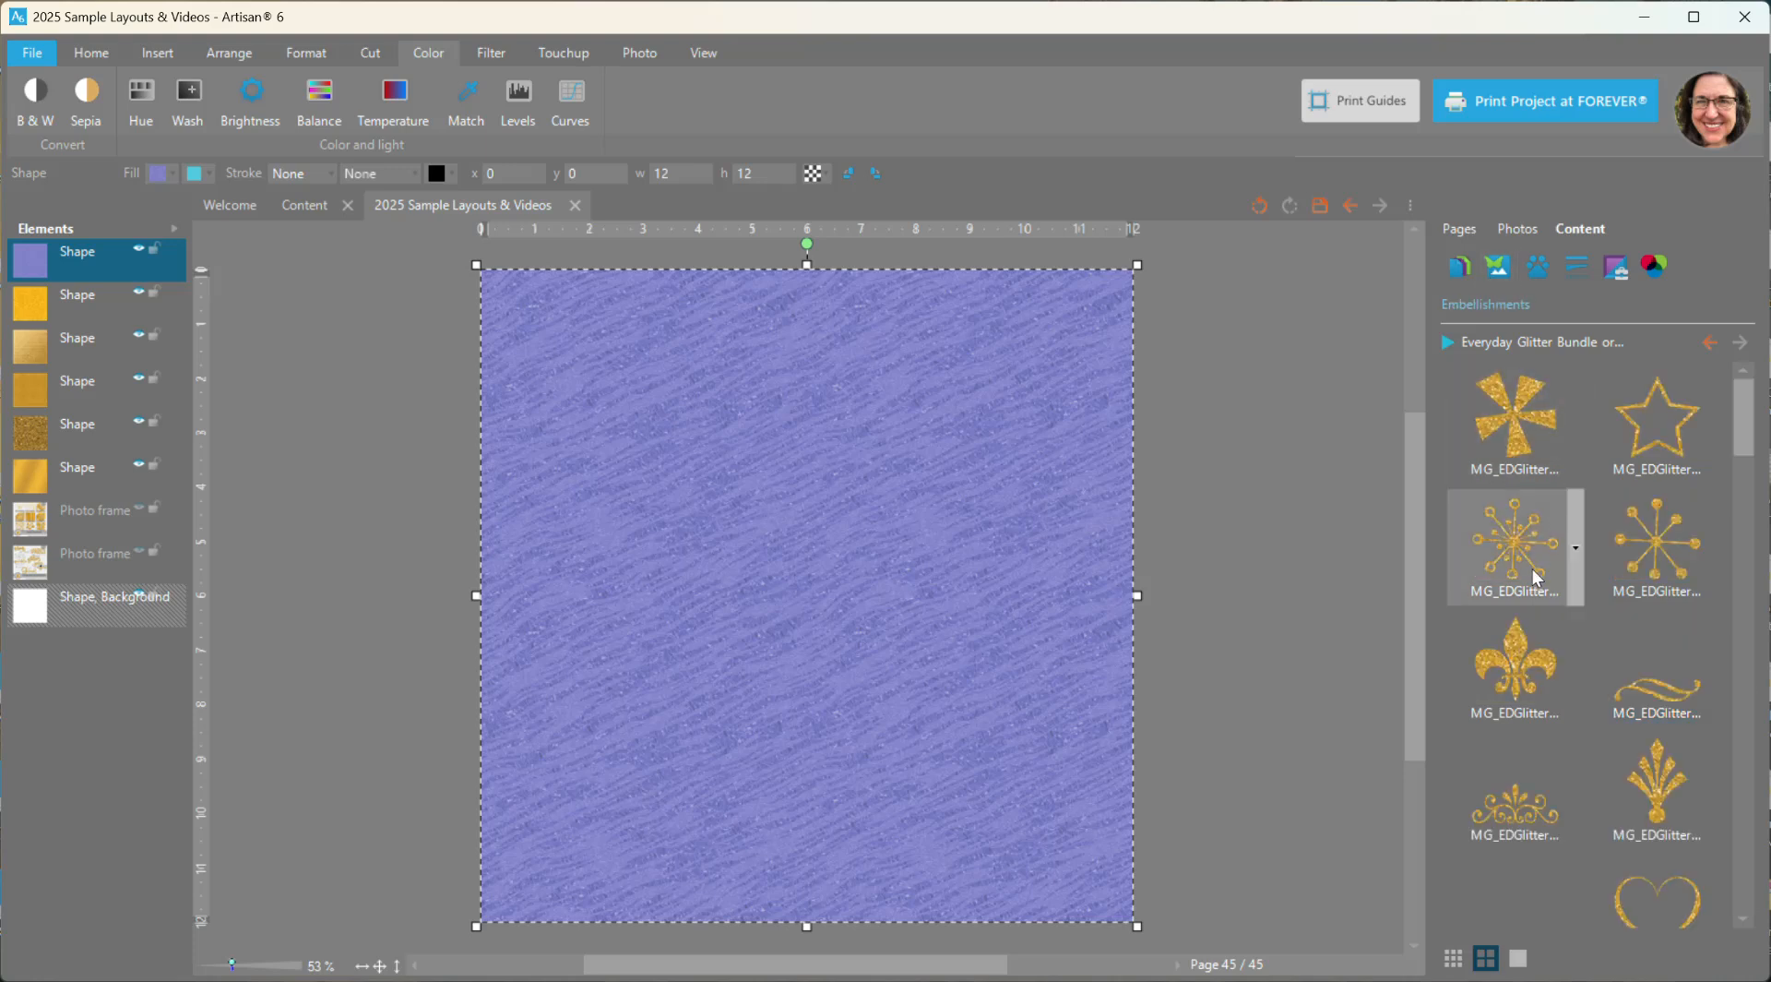
- Add the glitter pinwheel and ringed starburst embellishments, placing the pinwheel at the page's upper right and the starburst below it
mouse_move(1536, 577)
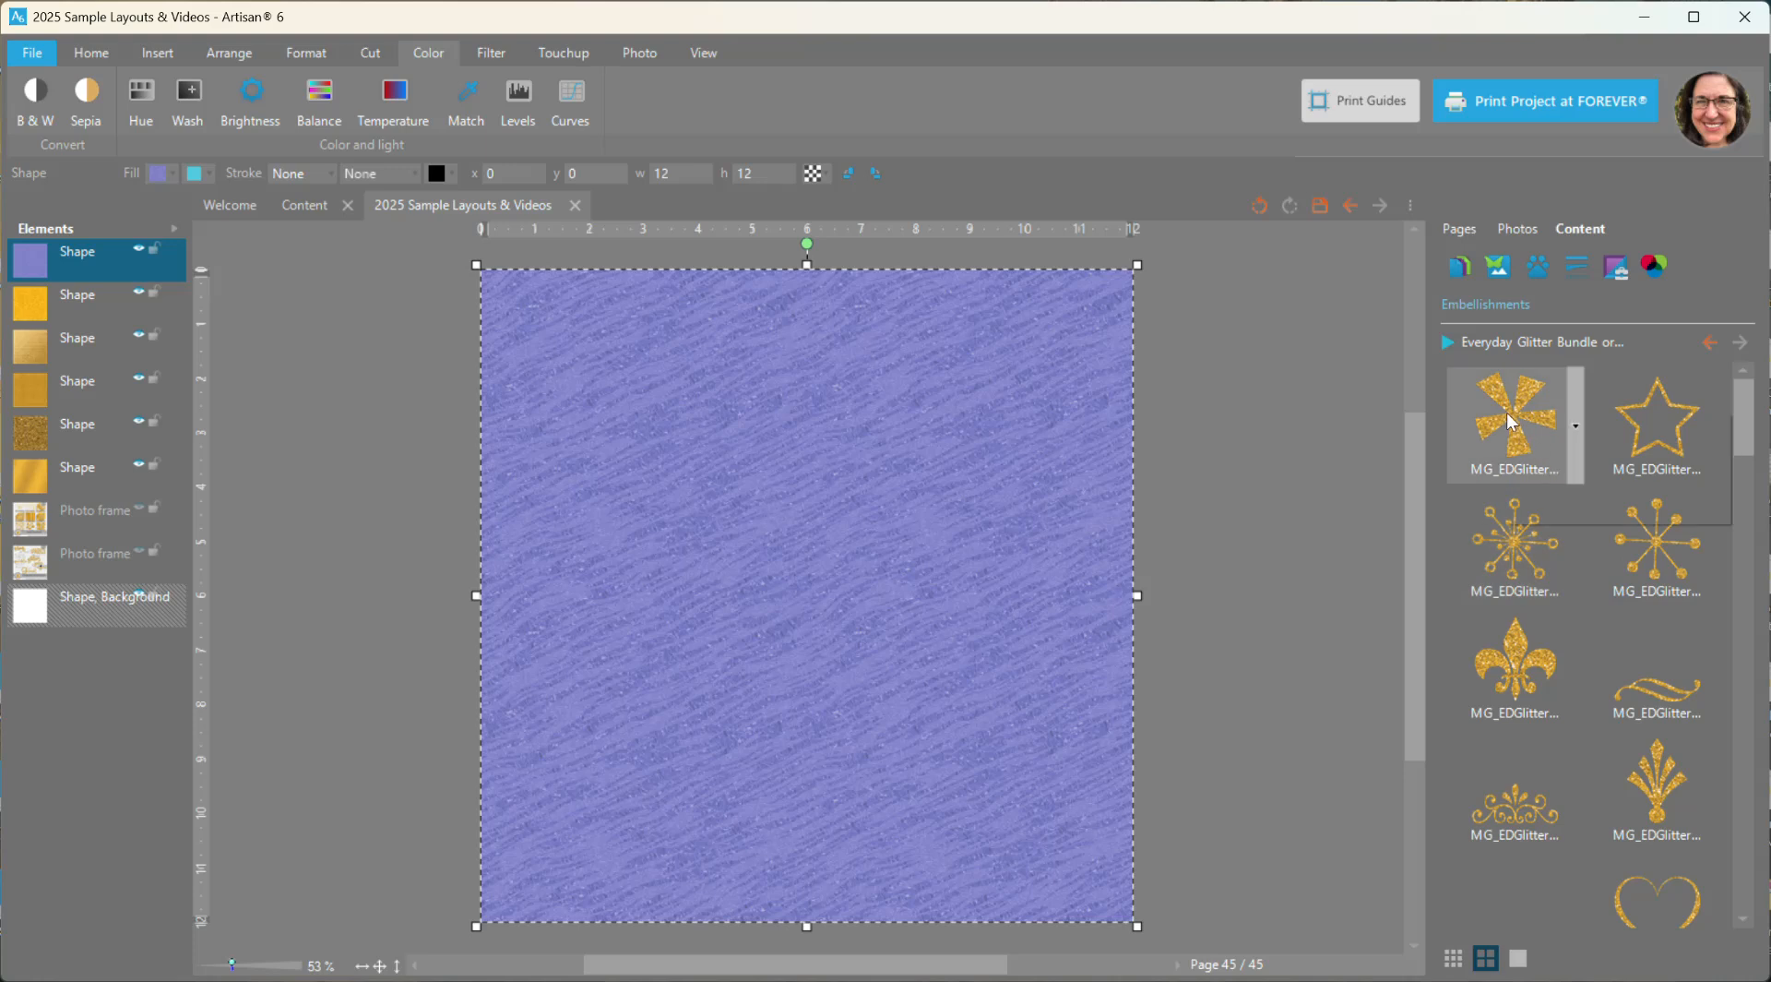
right_click(1523, 441)
click(1550, 426)
drag(822, 558, 949, 377)
right_click(1509, 544)
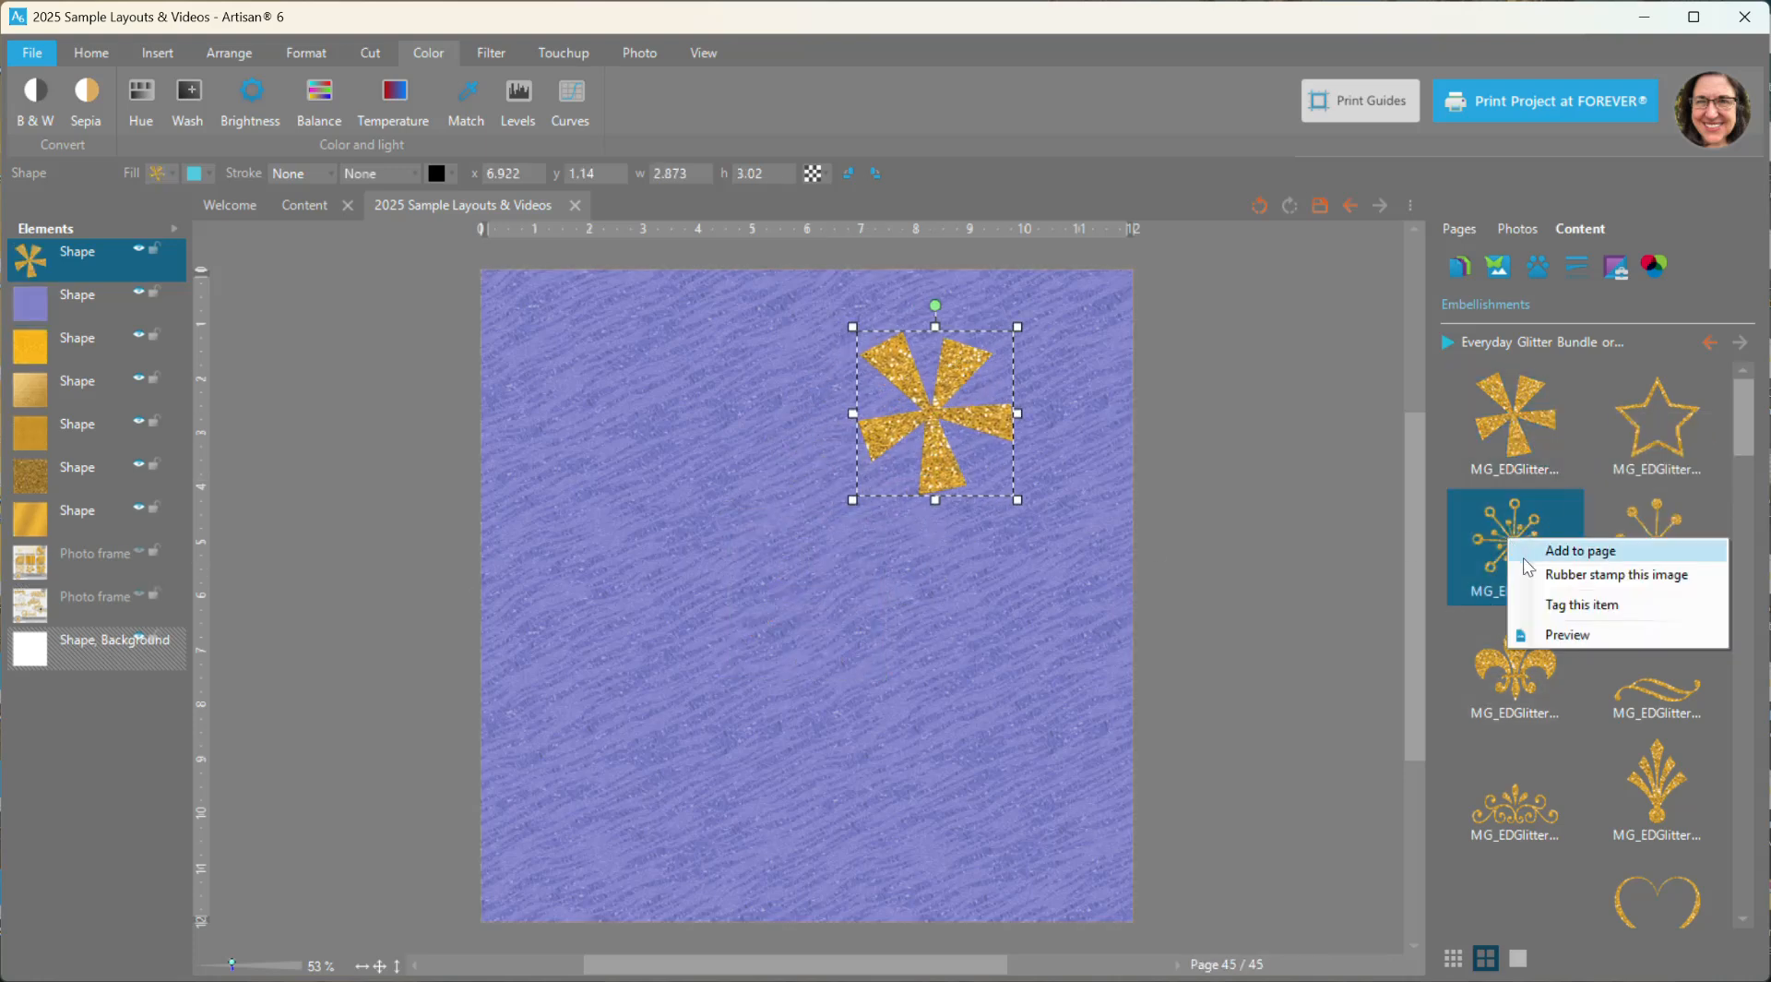
click(1534, 551)
drag(817, 617, 944, 695)
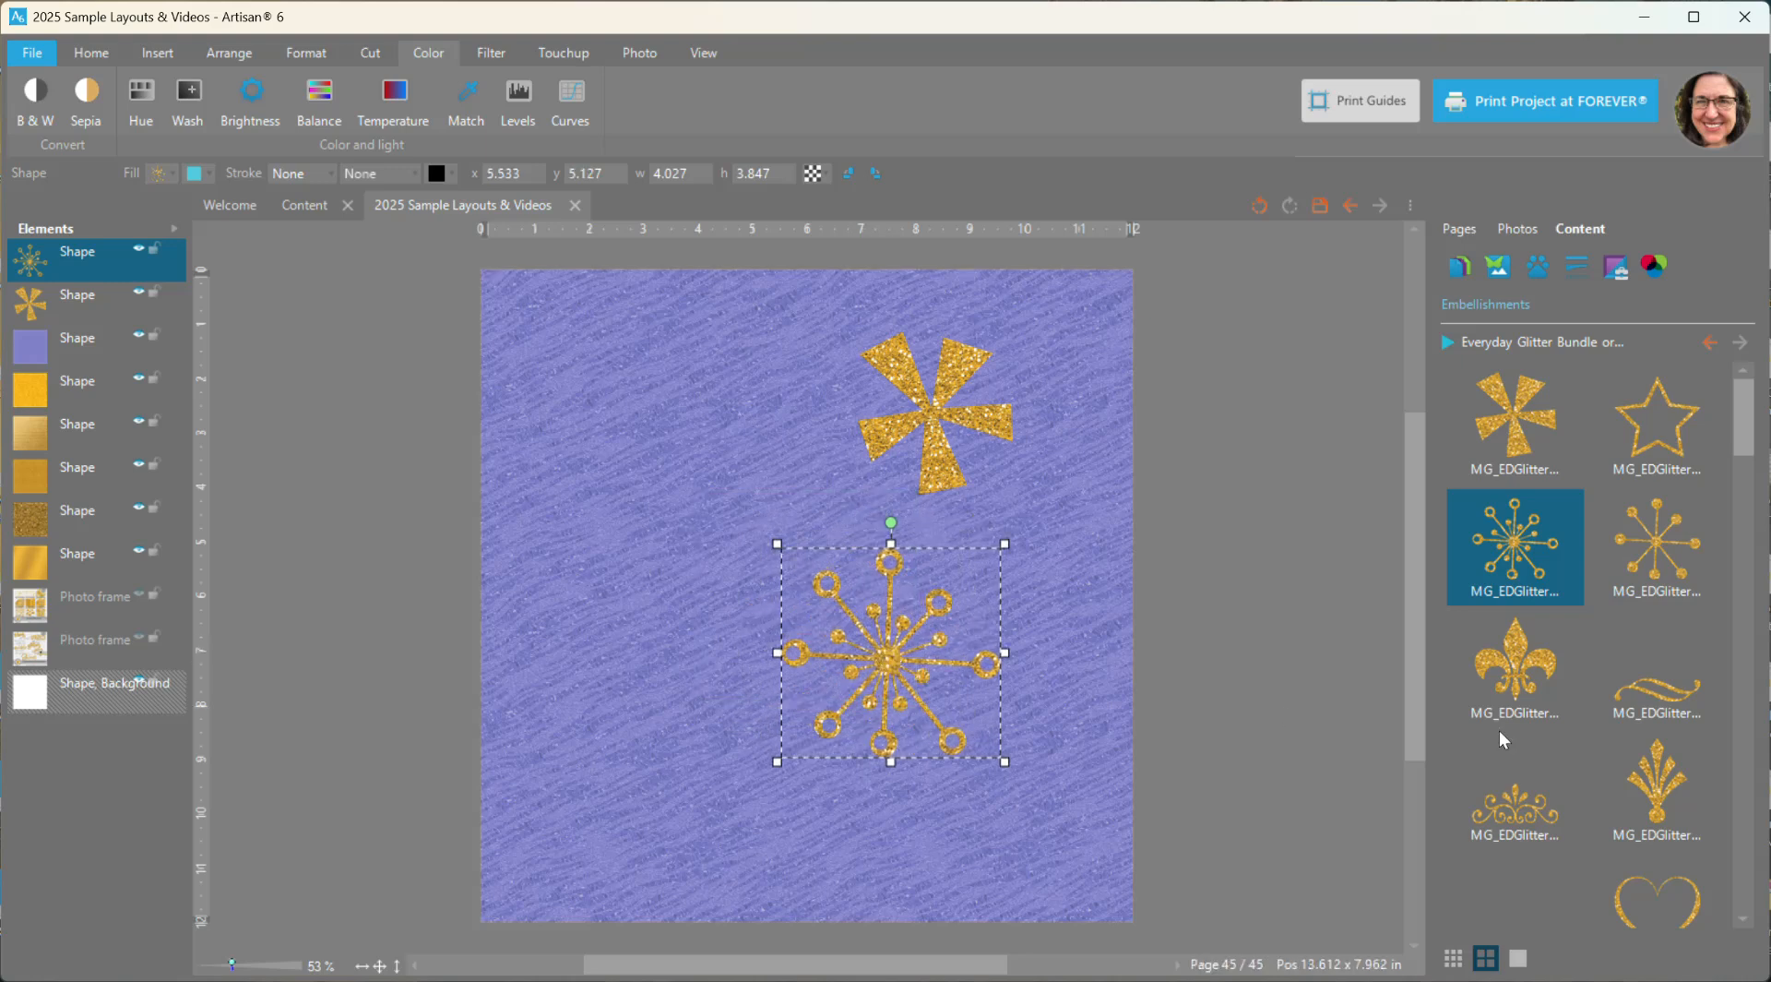
- Add the fleur-de-lis and crown-like flourish embellishments, placing the fleur-de-lis at the page's upper left and the flourish below it
right_click(1509, 637)
click(1543, 648)
drag(817, 581, 712, 388)
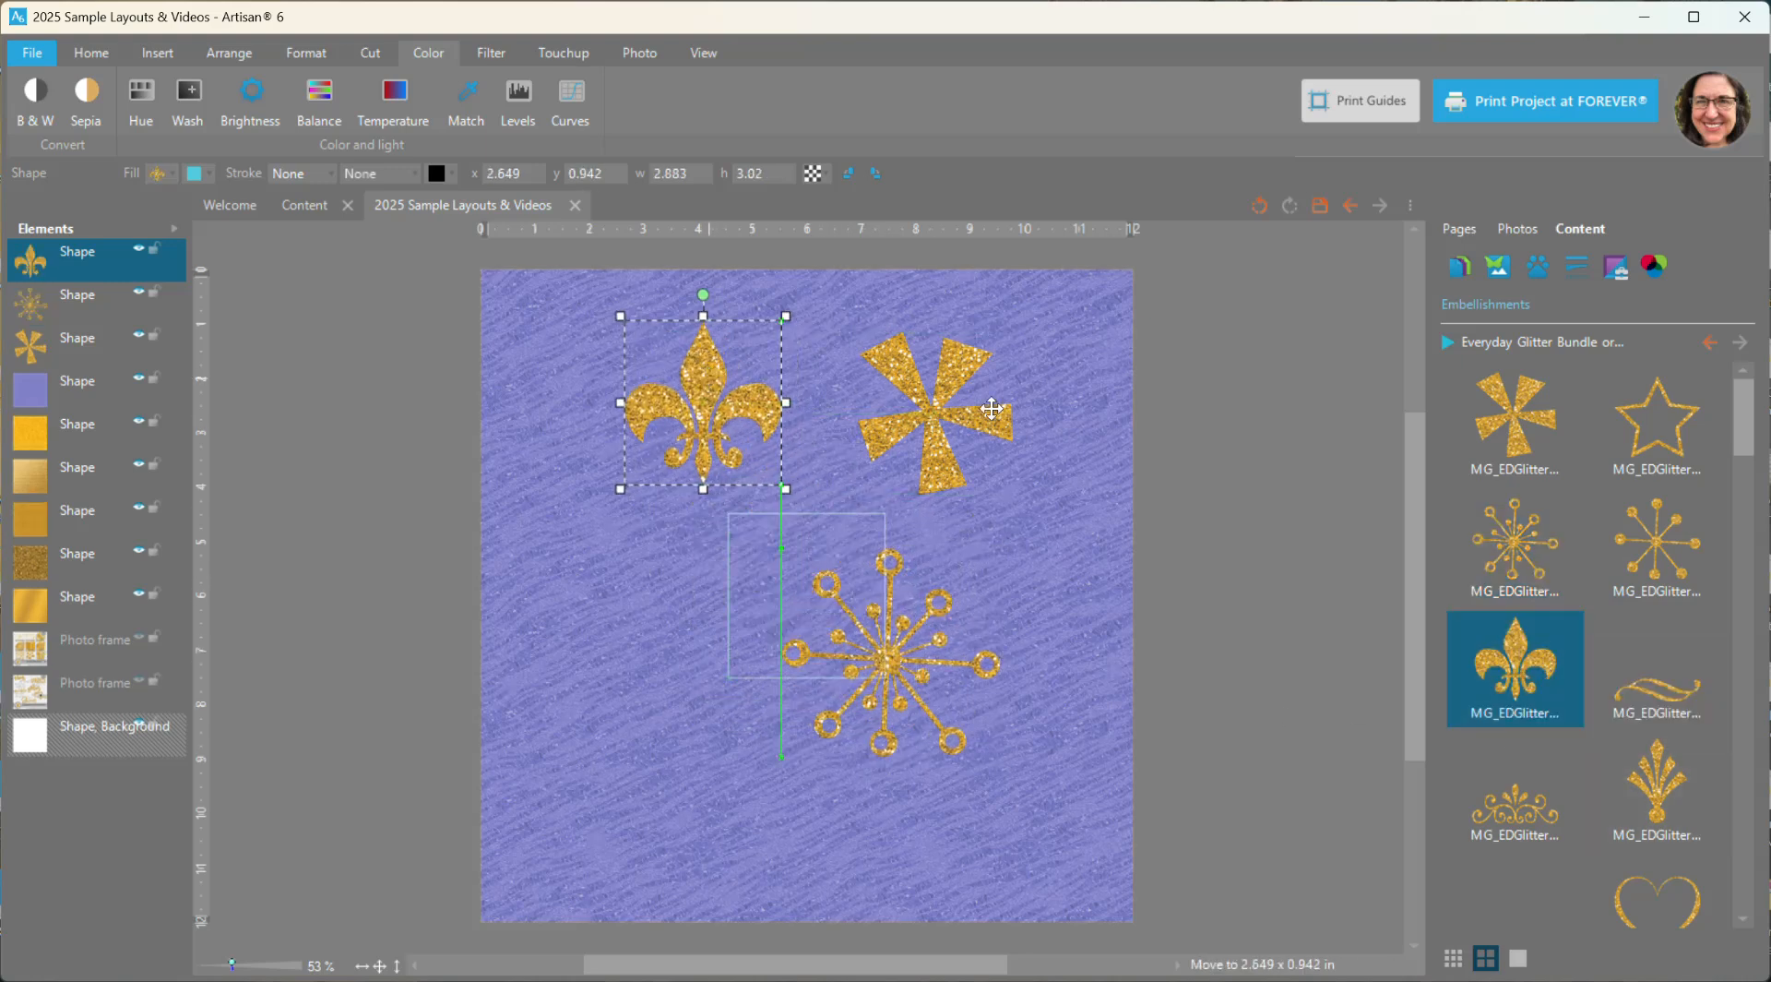
right_click(1518, 802)
click(1550, 814)
drag(837, 561, 683, 555)
- Shift the fleur-de-lis, the pinwheel and the starburst slightly to the right on the page
drag(697, 382, 704, 381)
drag(955, 413, 963, 415)
drag(889, 658, 911, 658)
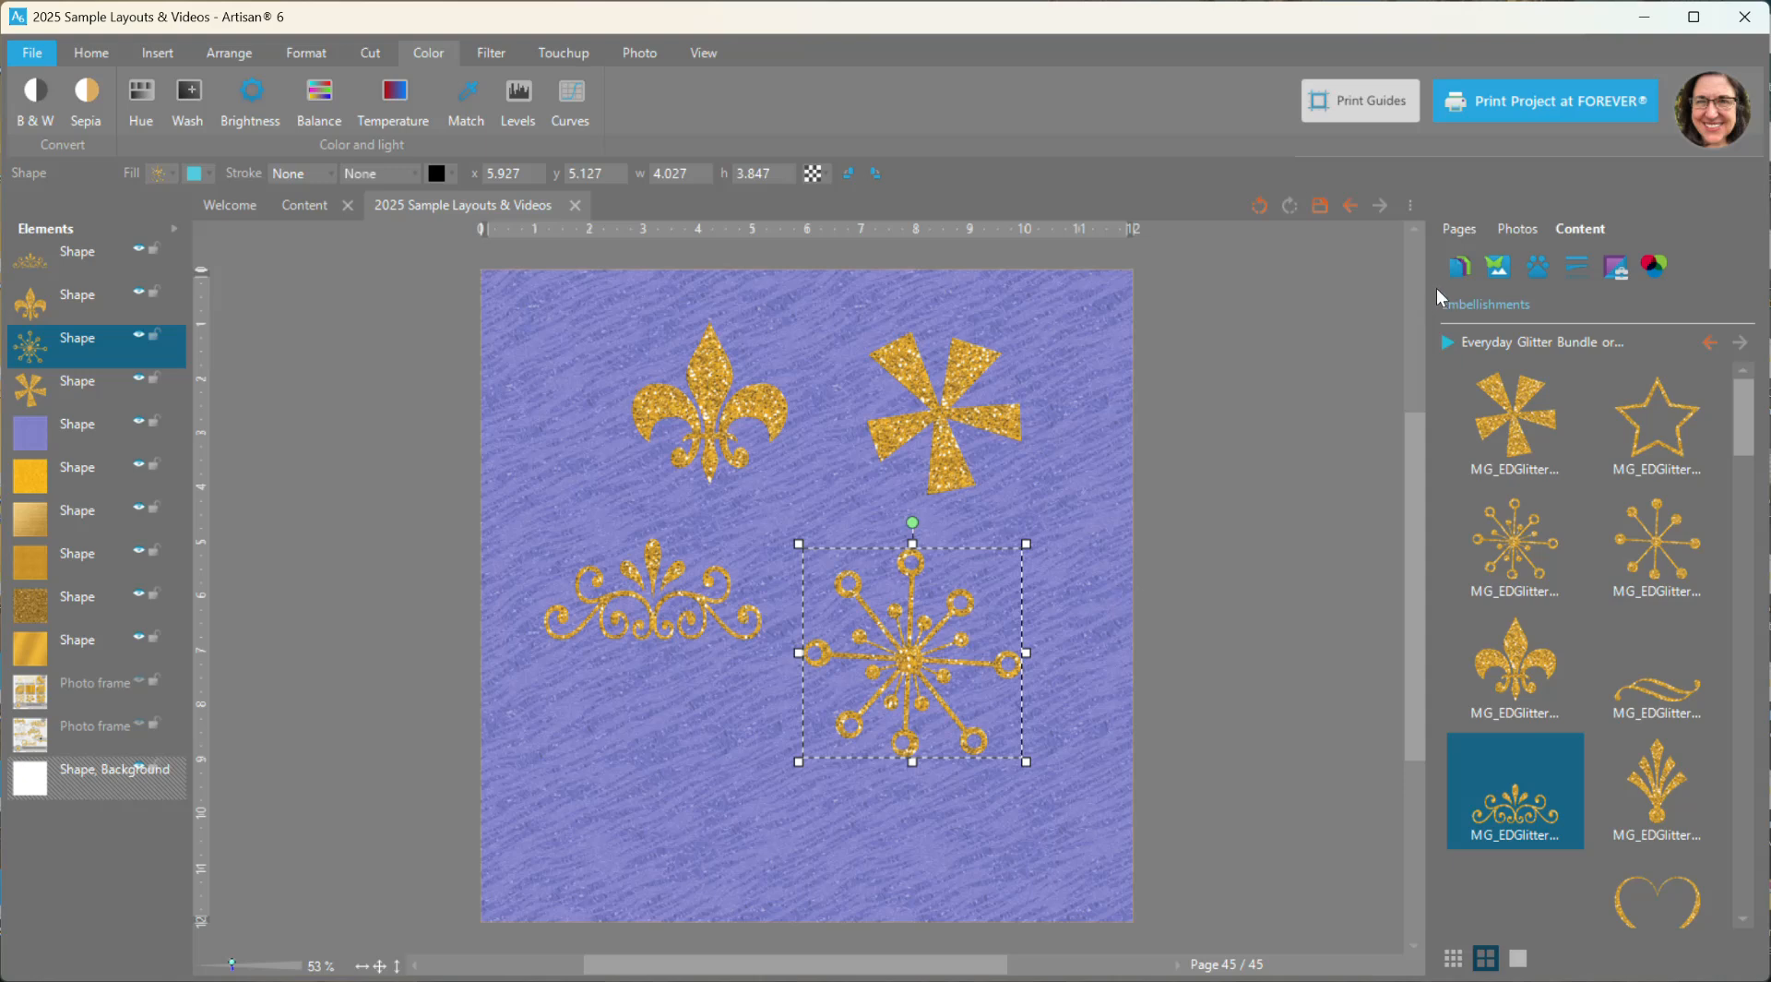
- Fill the pinwheel with the first striped gold glitter paper, accepting the default cut area
click(1459, 268)
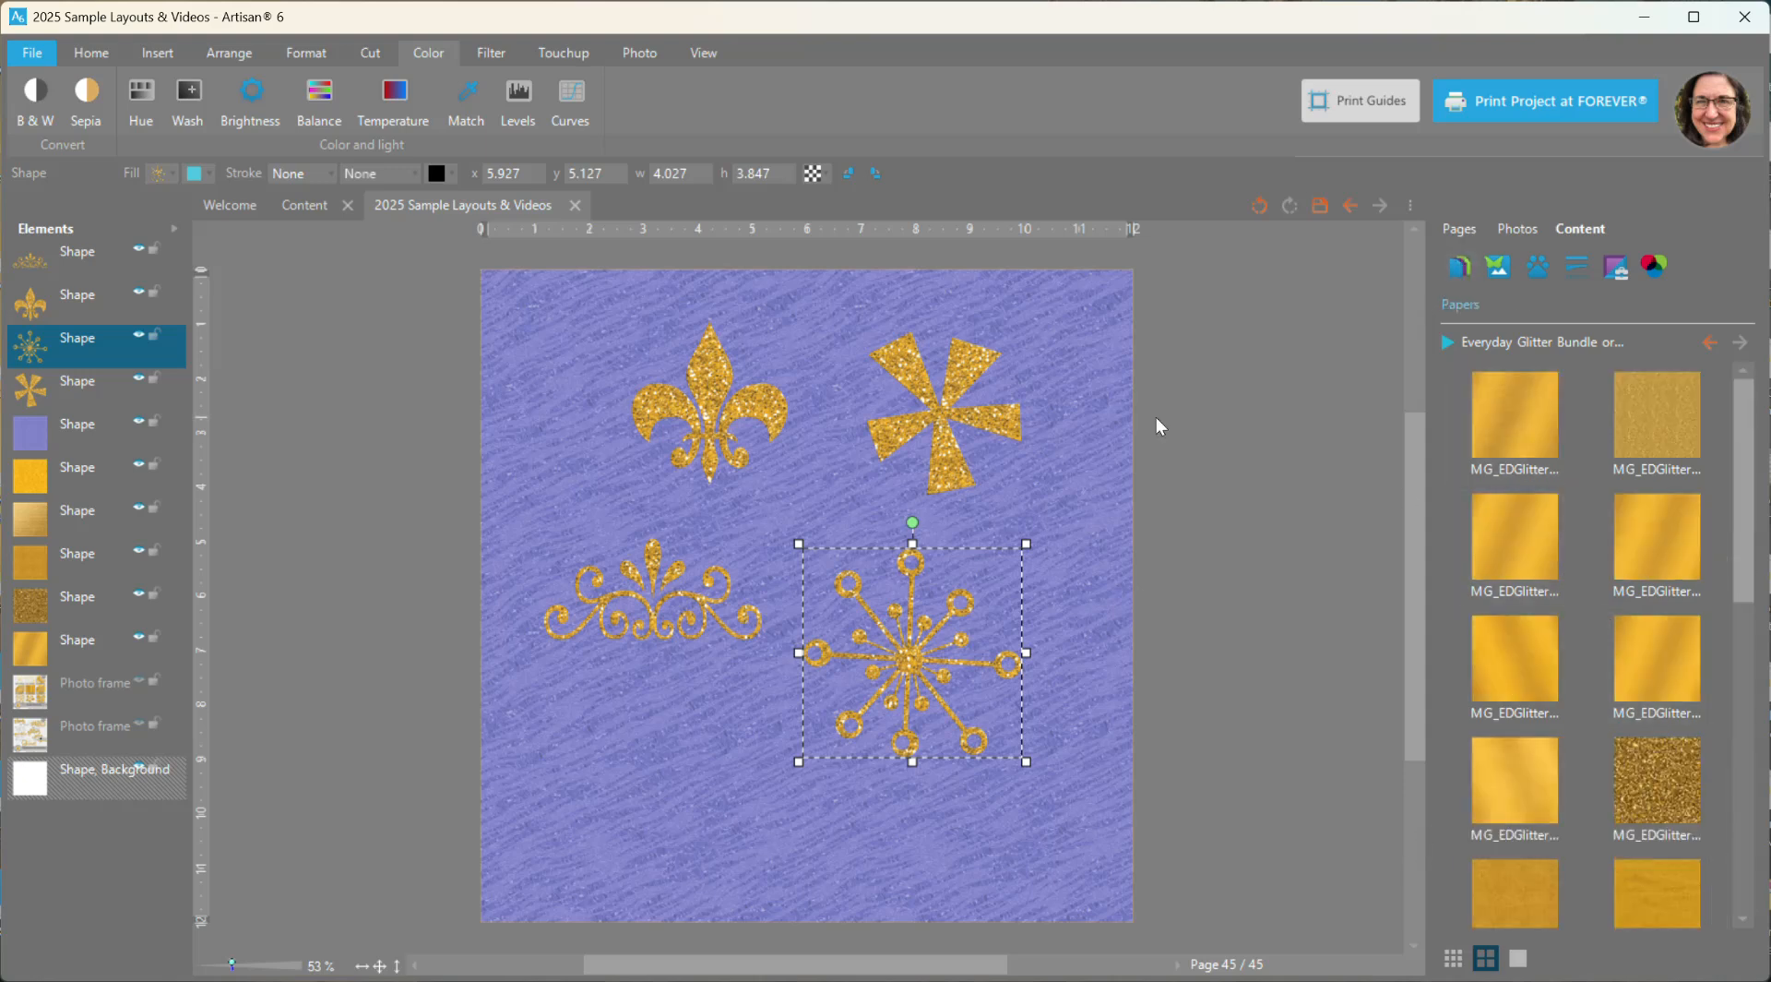
click(959, 420)
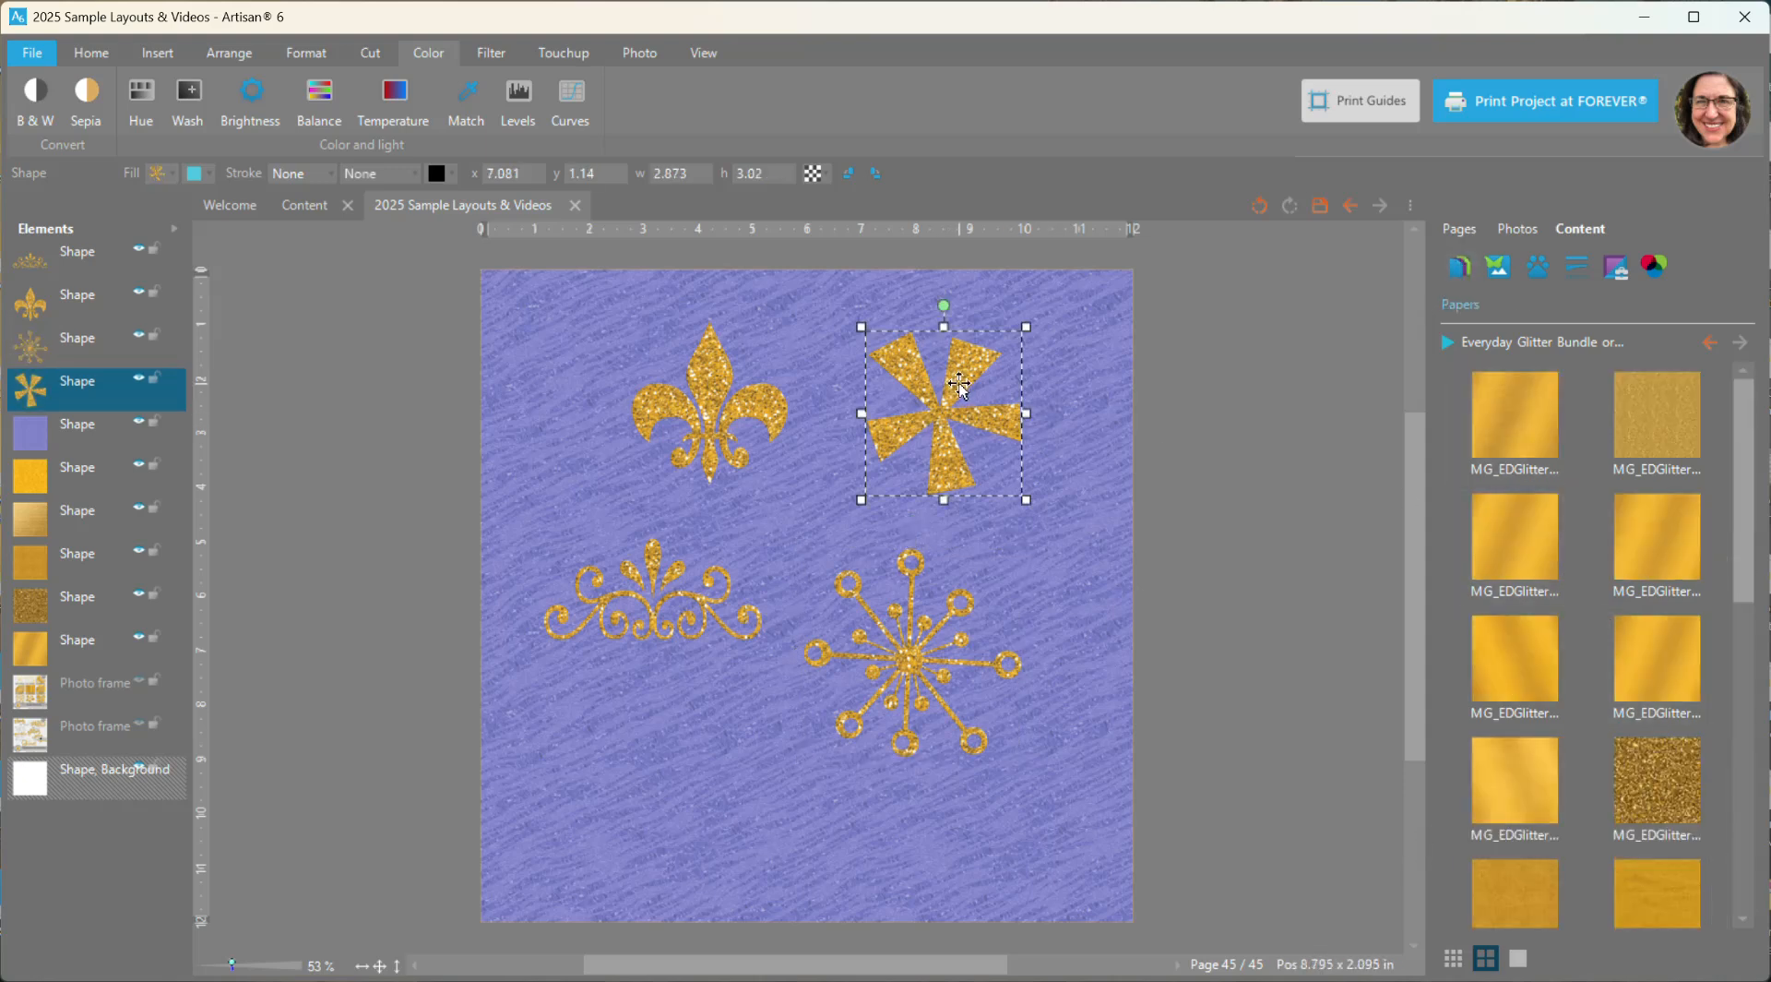
right_click(1520, 430)
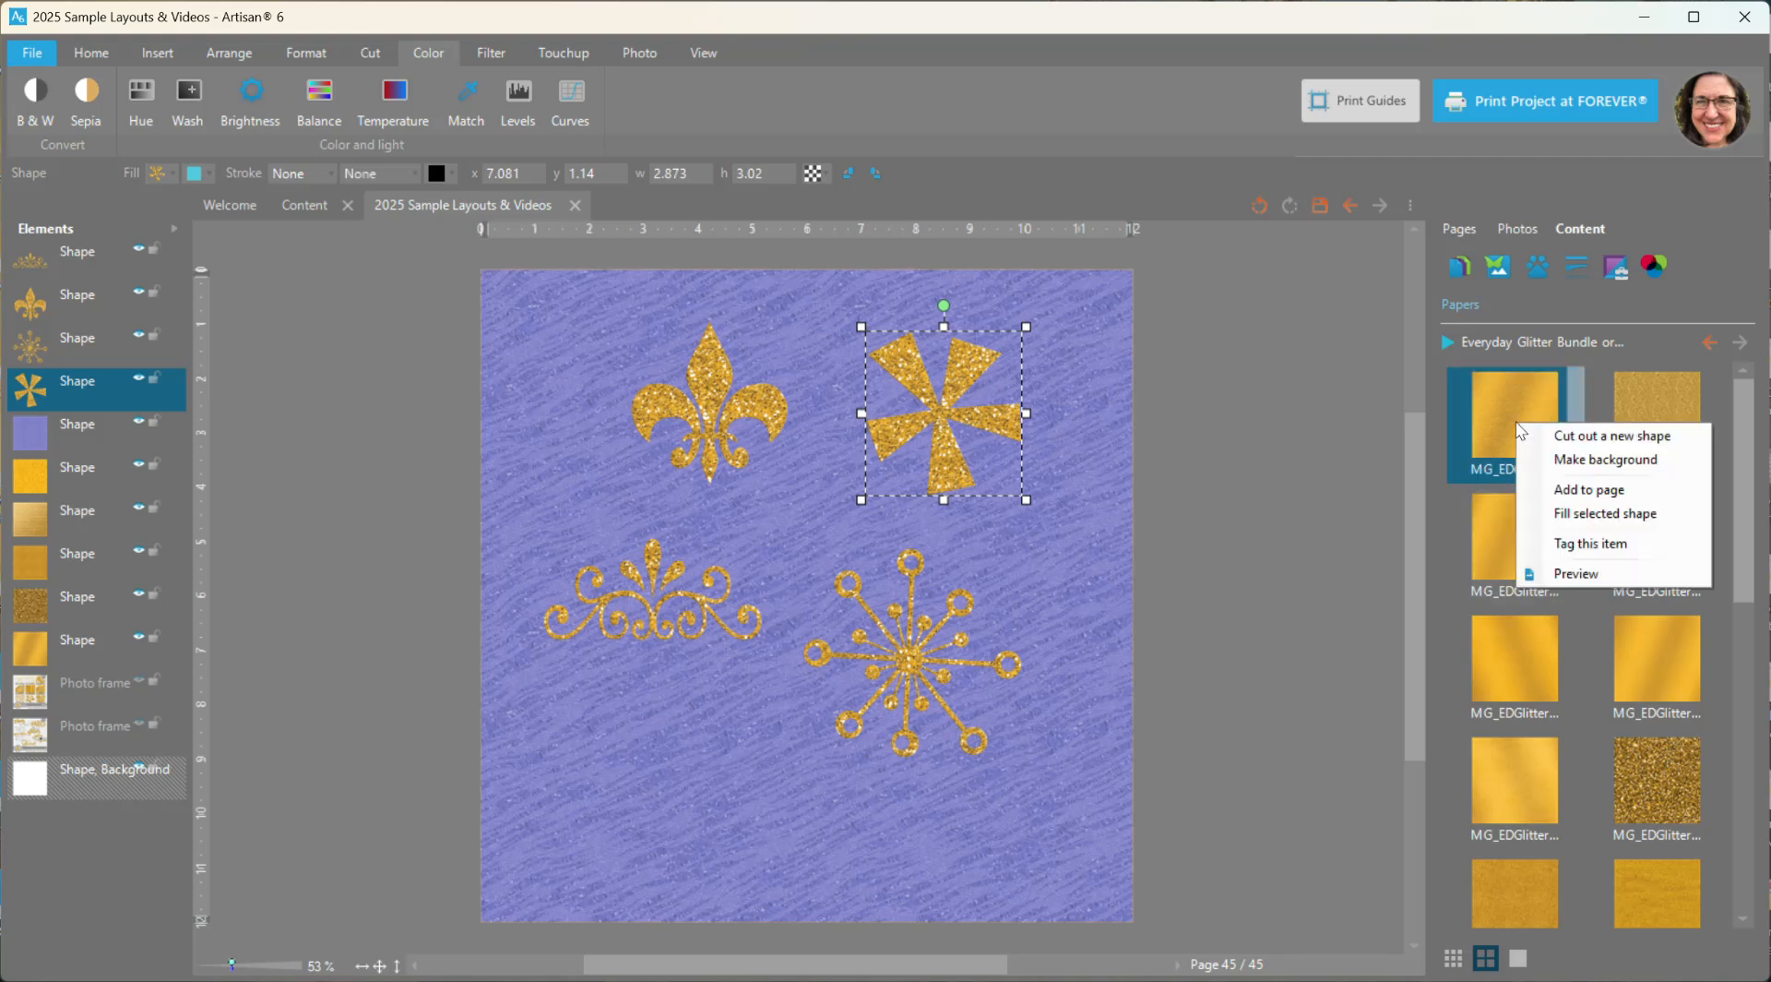
click(1560, 515)
click(1054, 810)
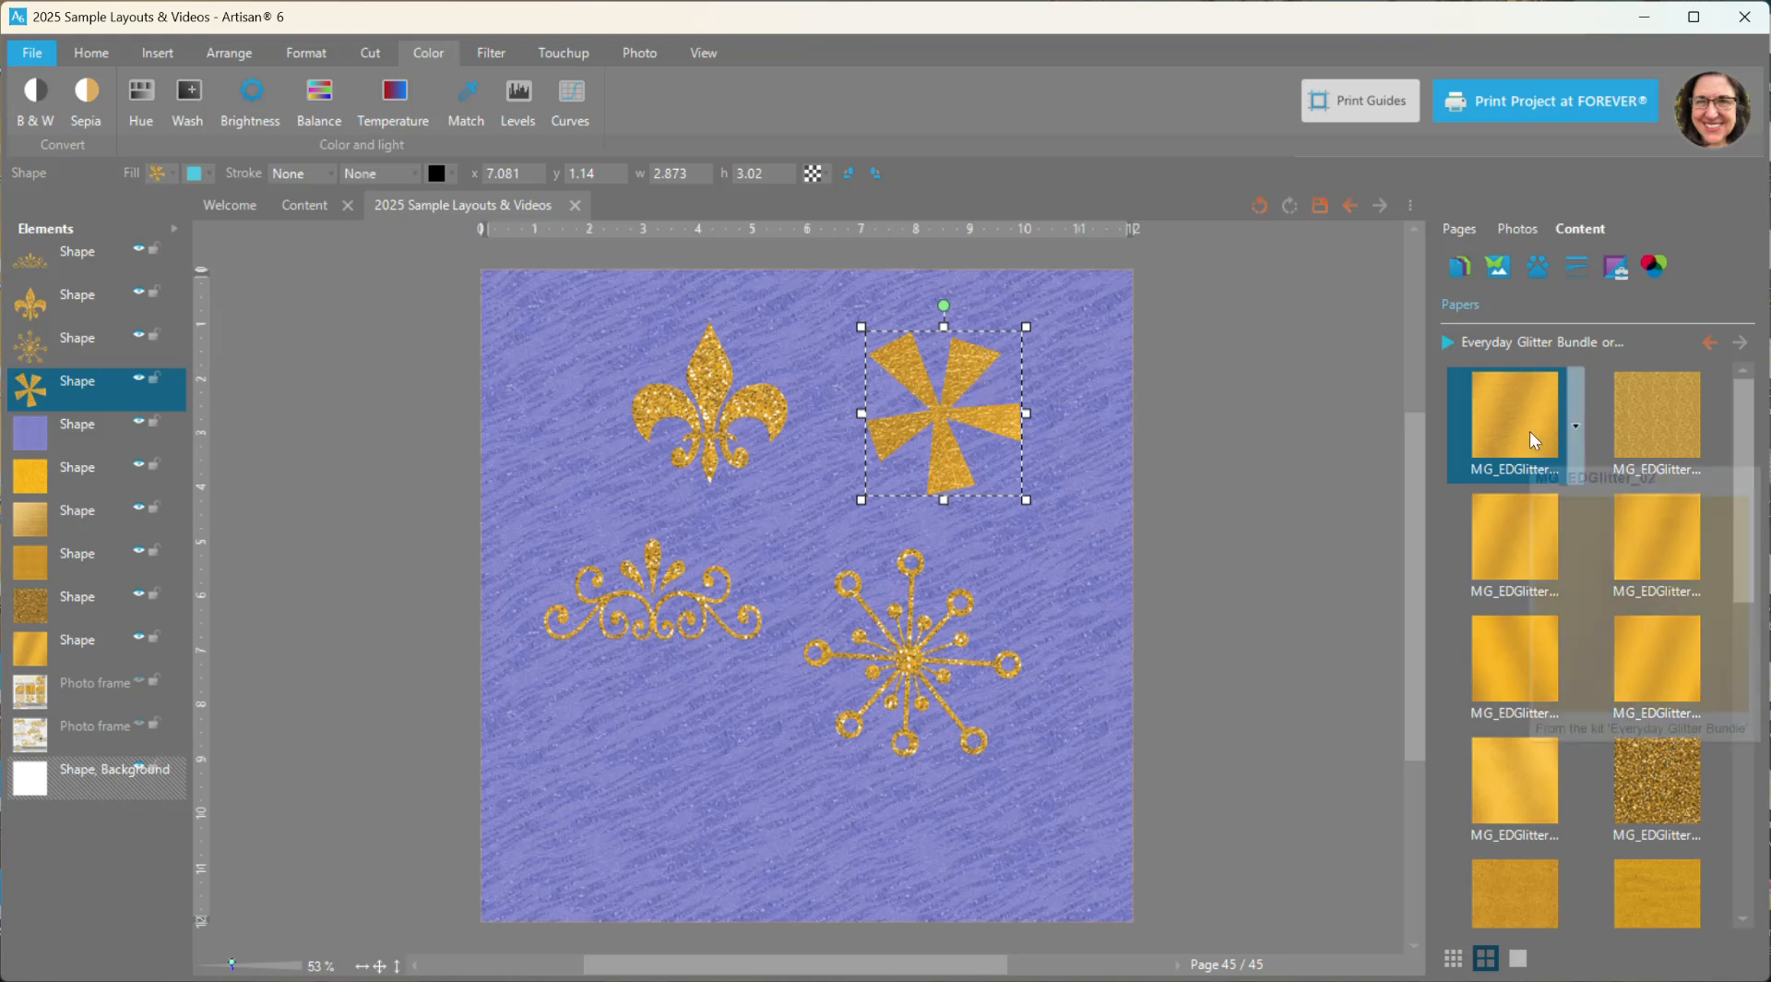
- Fill the pinwheel with the chunky gold glitter paper, enlarging the cut area to about 4 inches square
right_click(1658, 779)
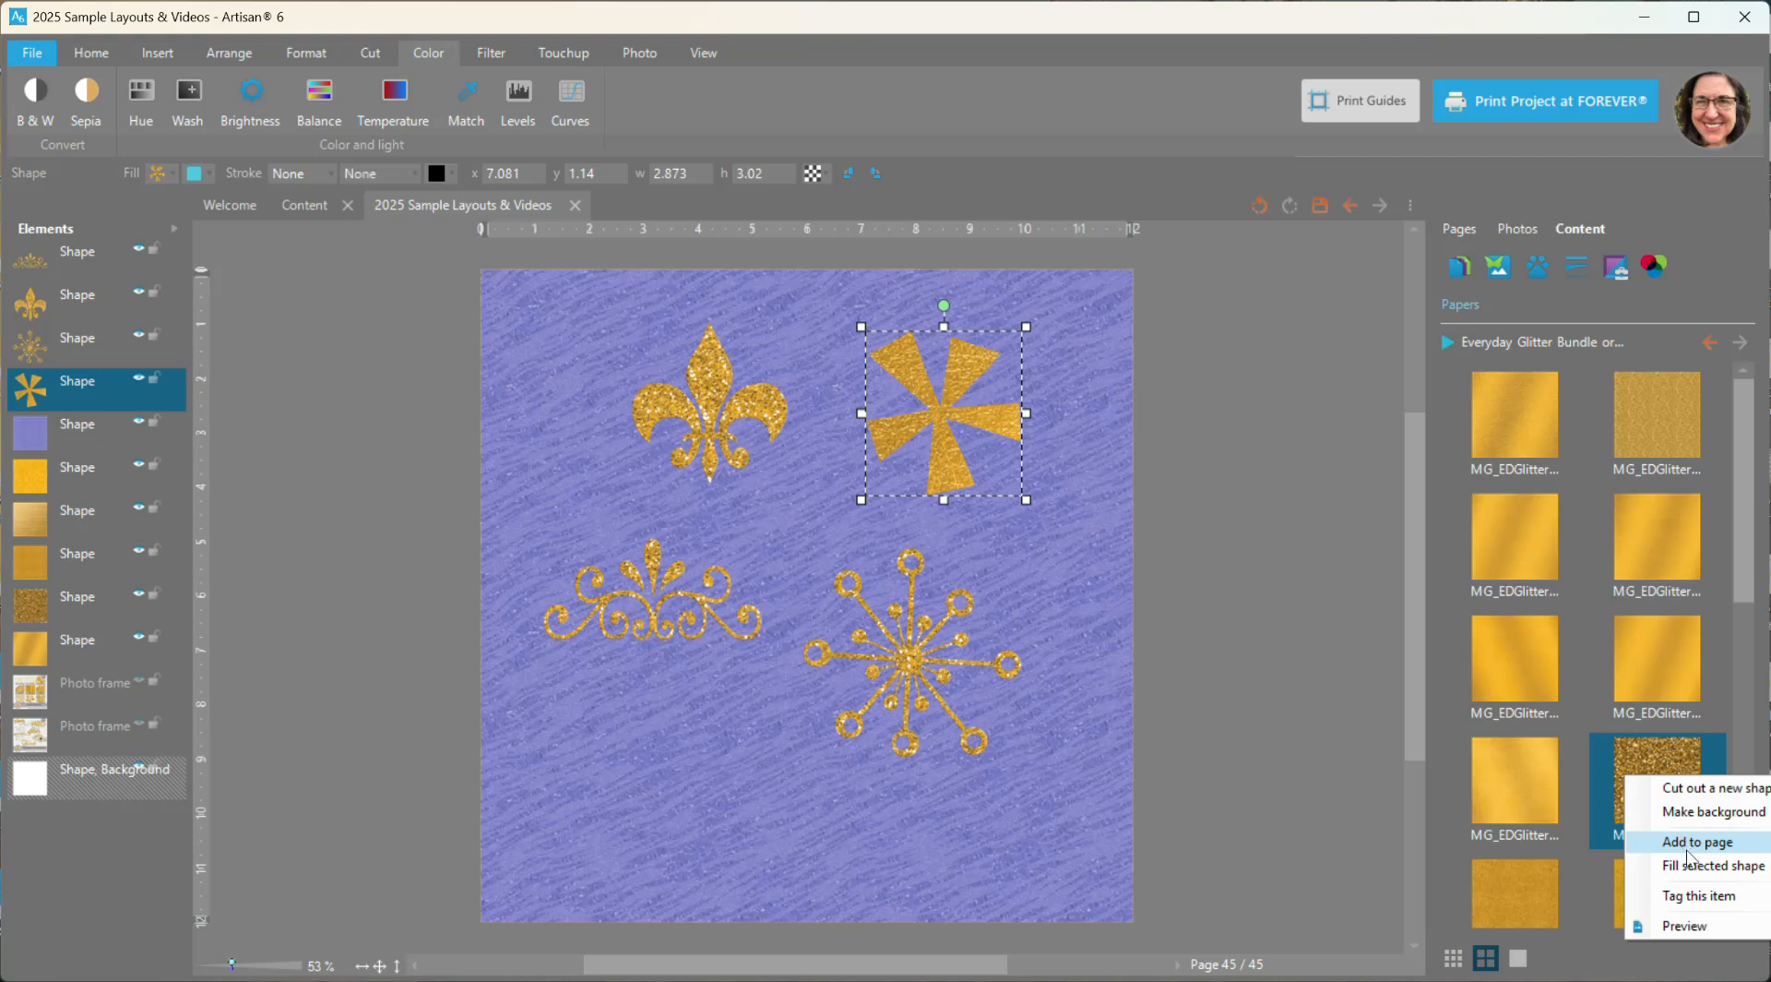
click(1690, 863)
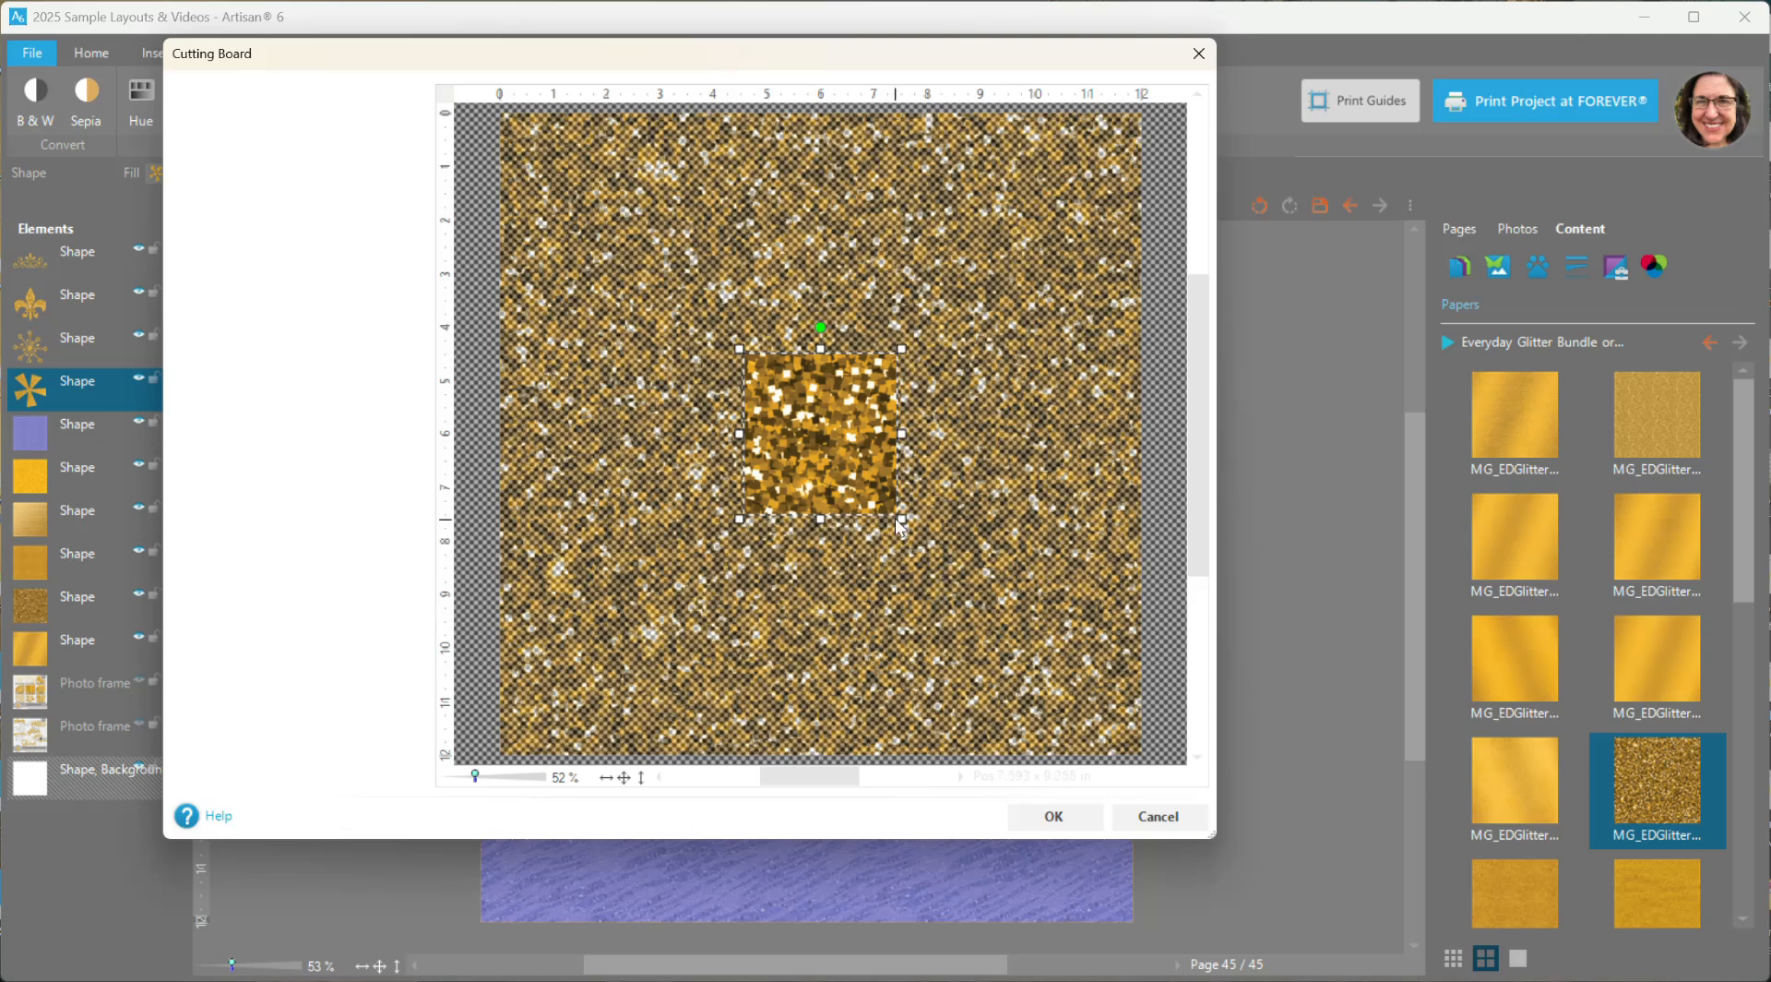
drag(904, 522, 965, 587)
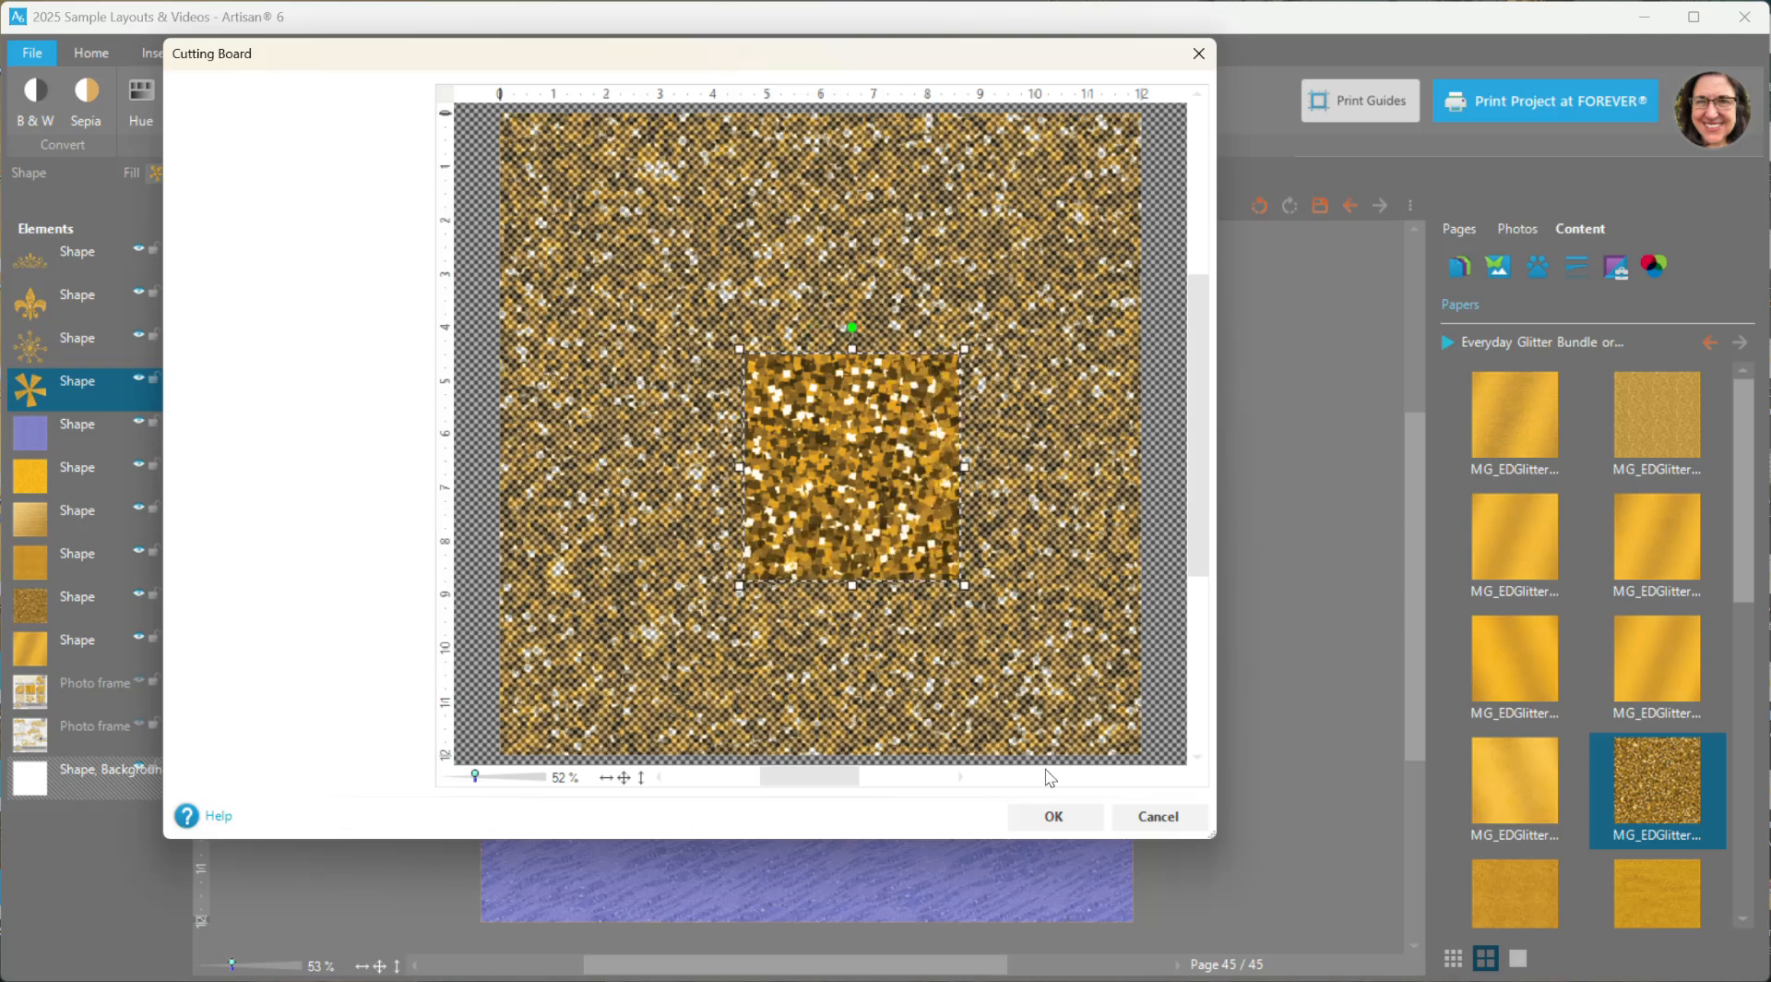
click(1054, 816)
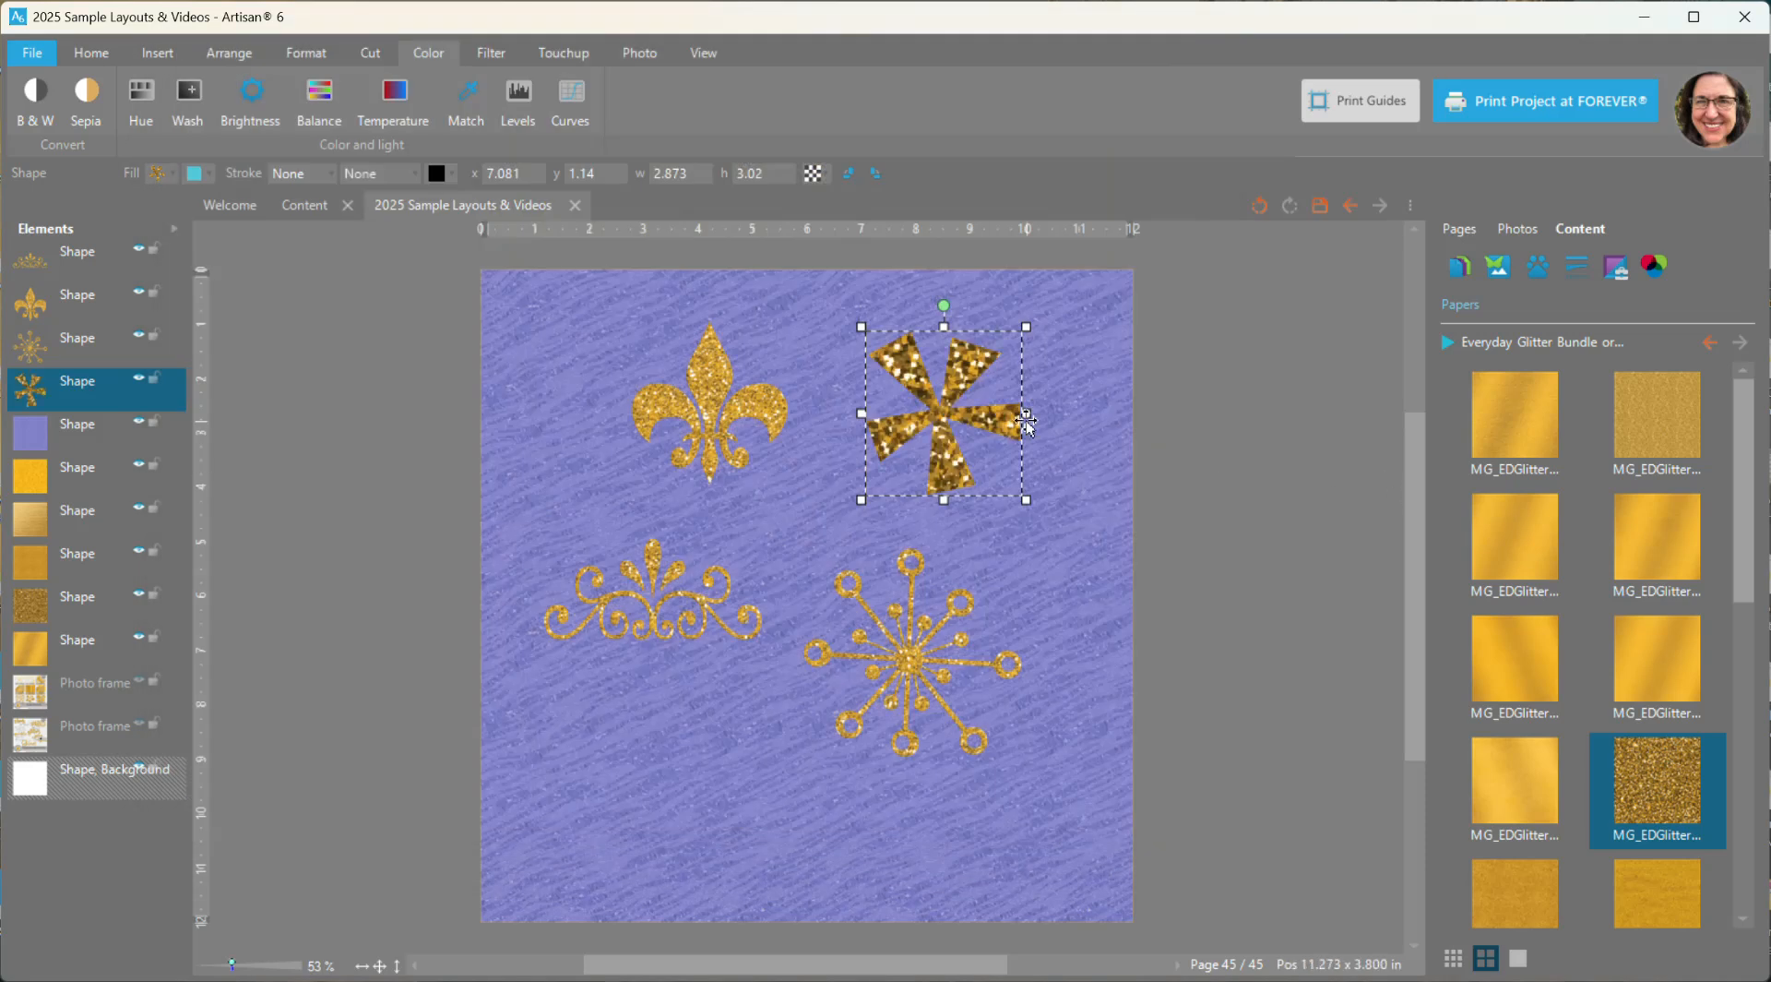
- Add the diagonal star scatter embellishment to the page
click(1489, 264)
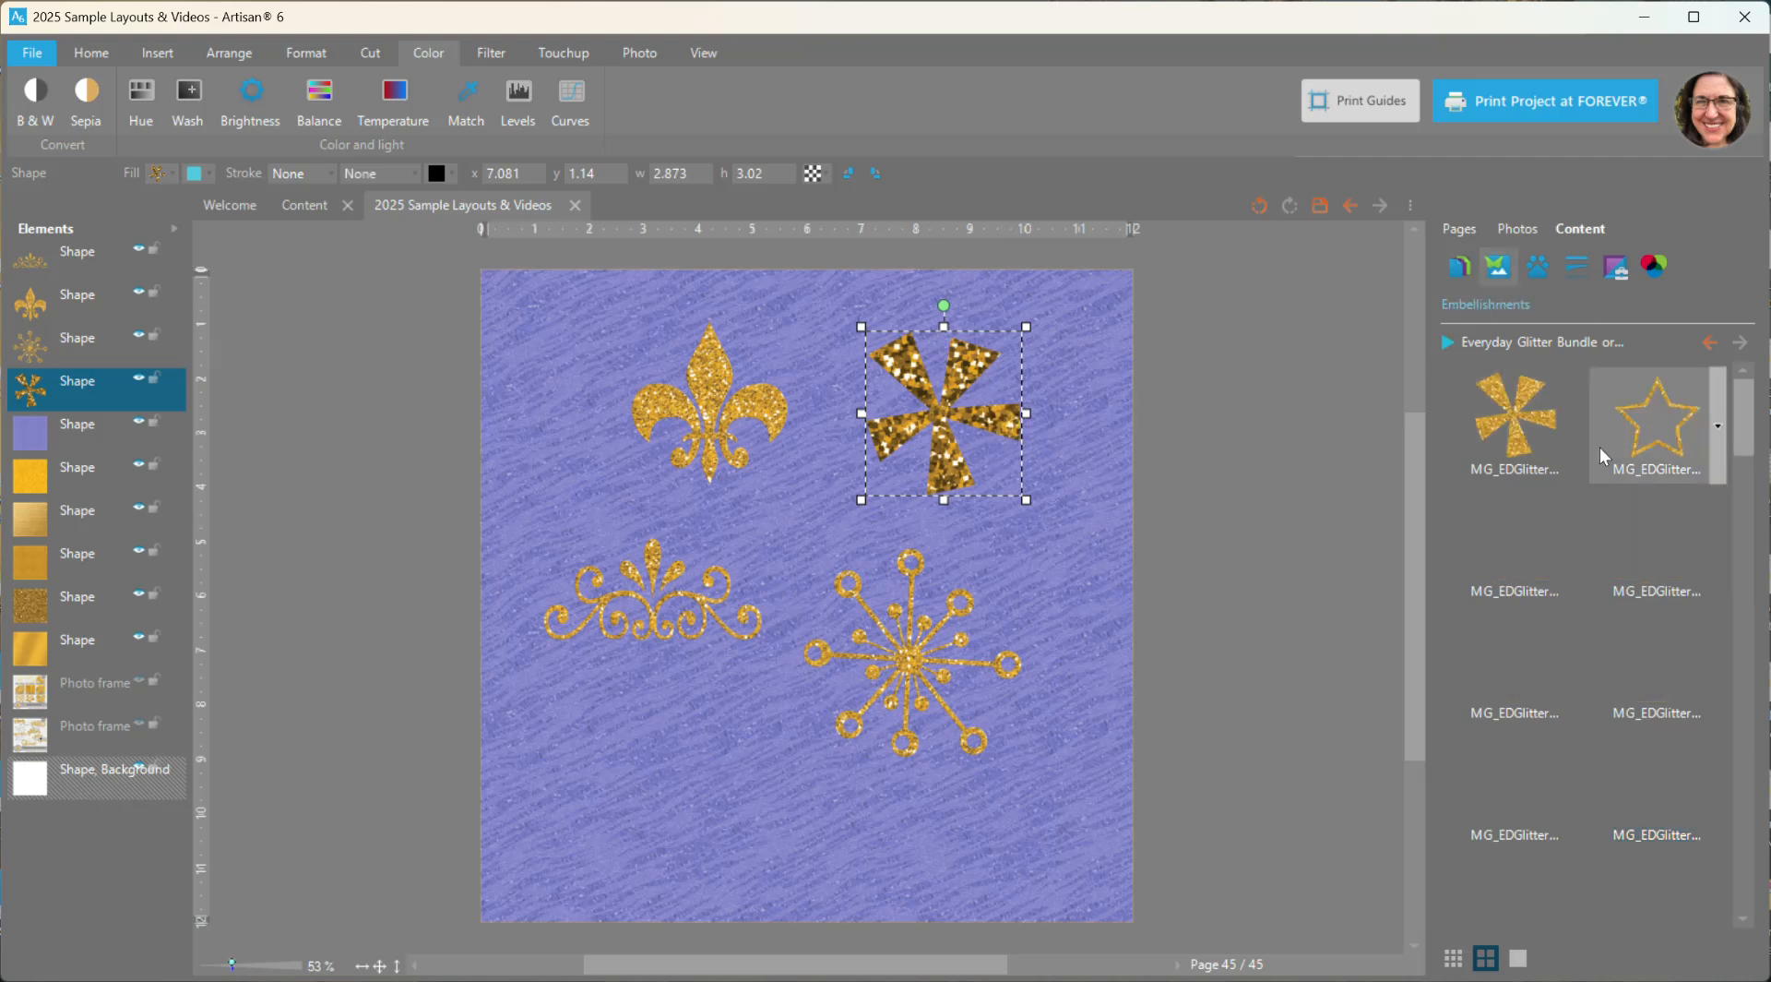
scroll(1589, 672, down, 3)
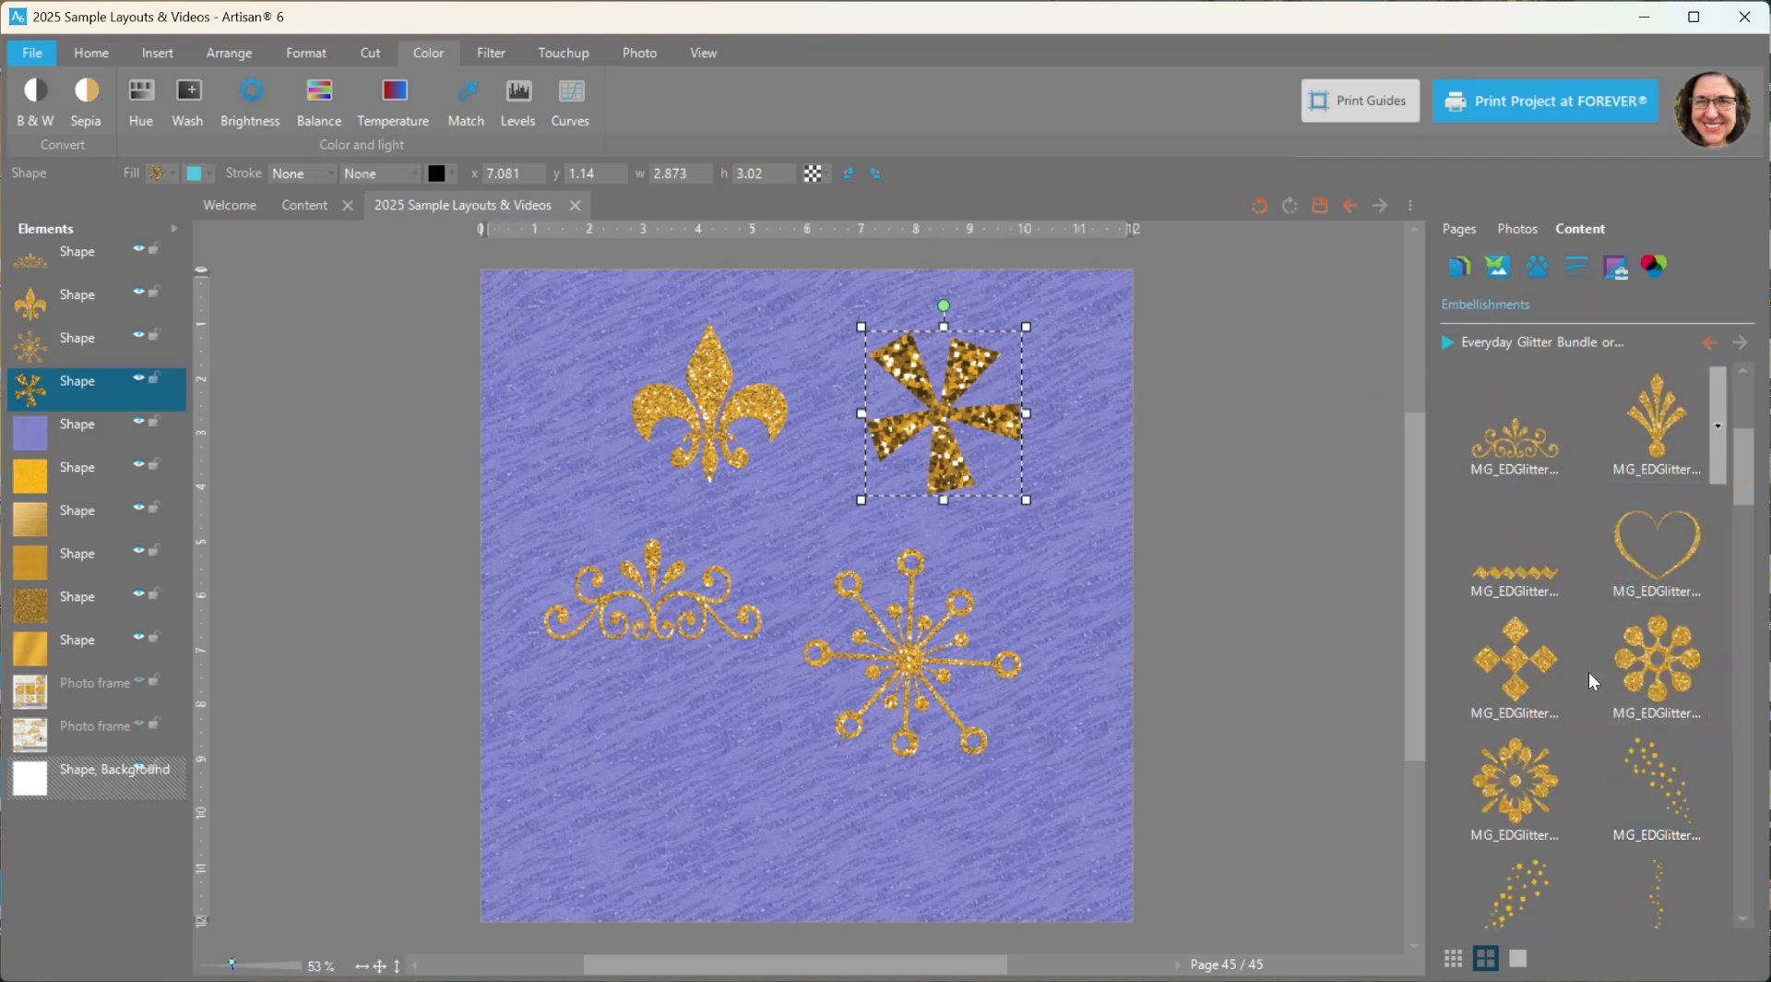
right_click(1665, 647)
click(1668, 654)
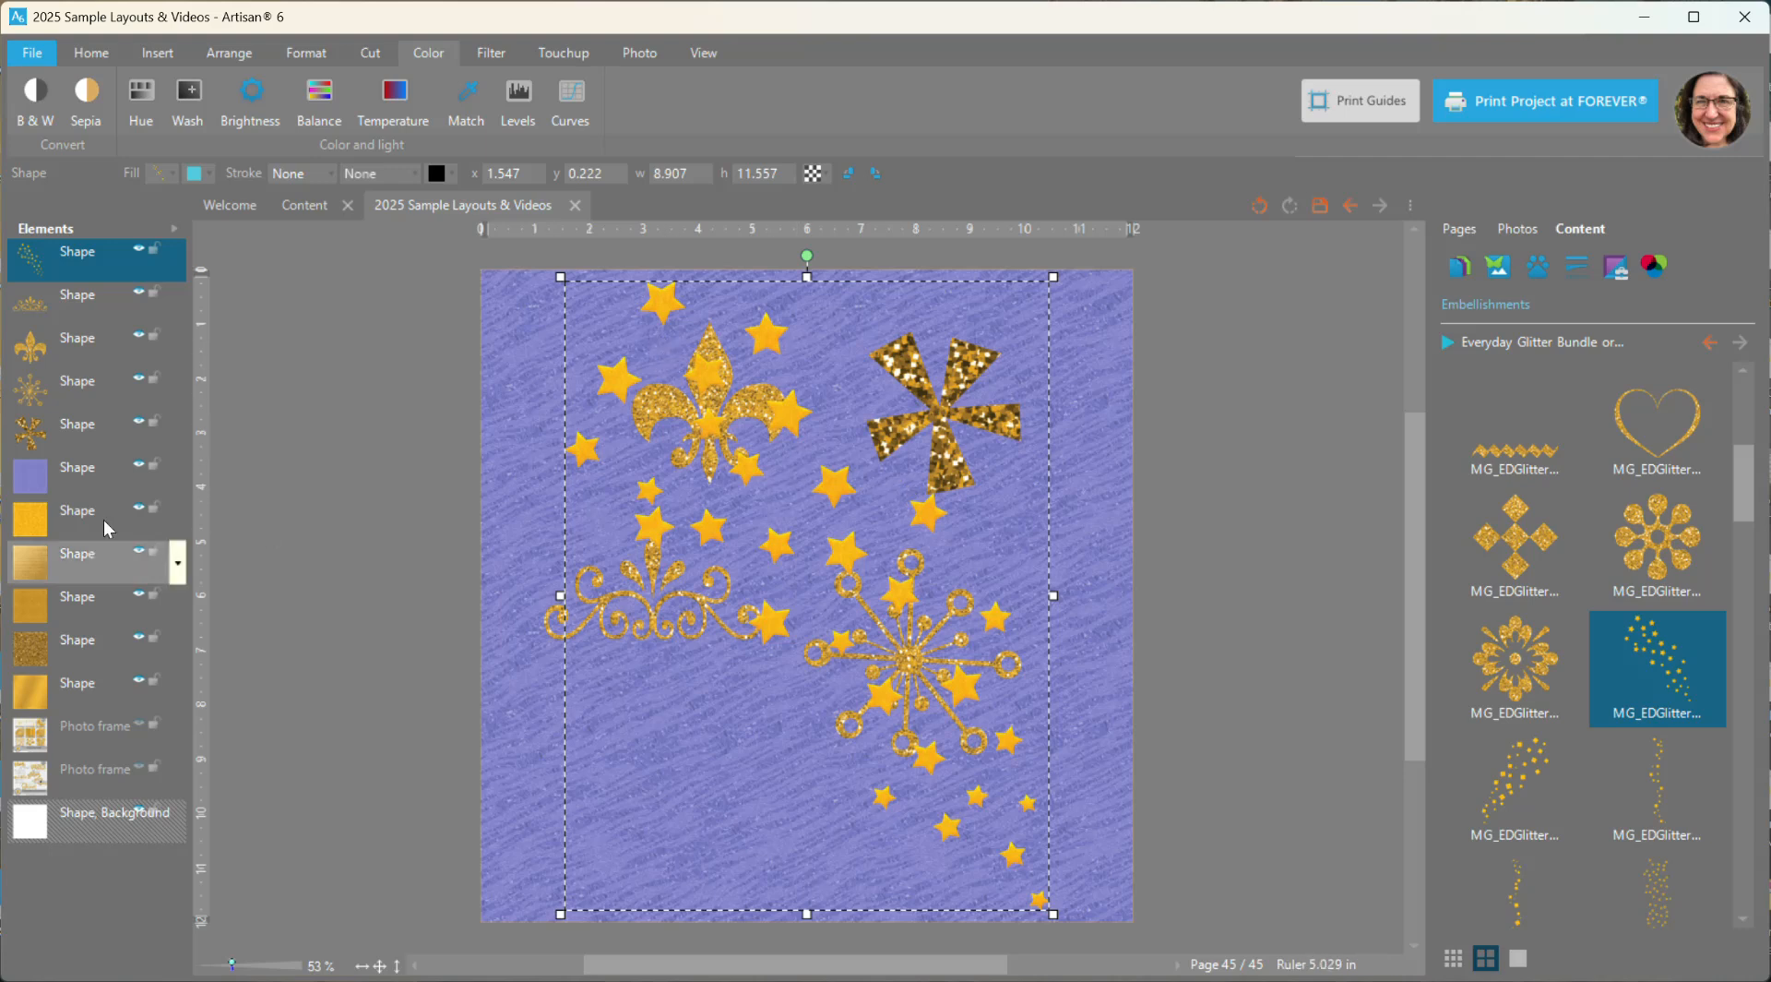
- Delete the crown-like flourish, the fleur-de-lis, the starburst and the pinwheel from the page
click(81, 300)
ctrl+click(90, 351)
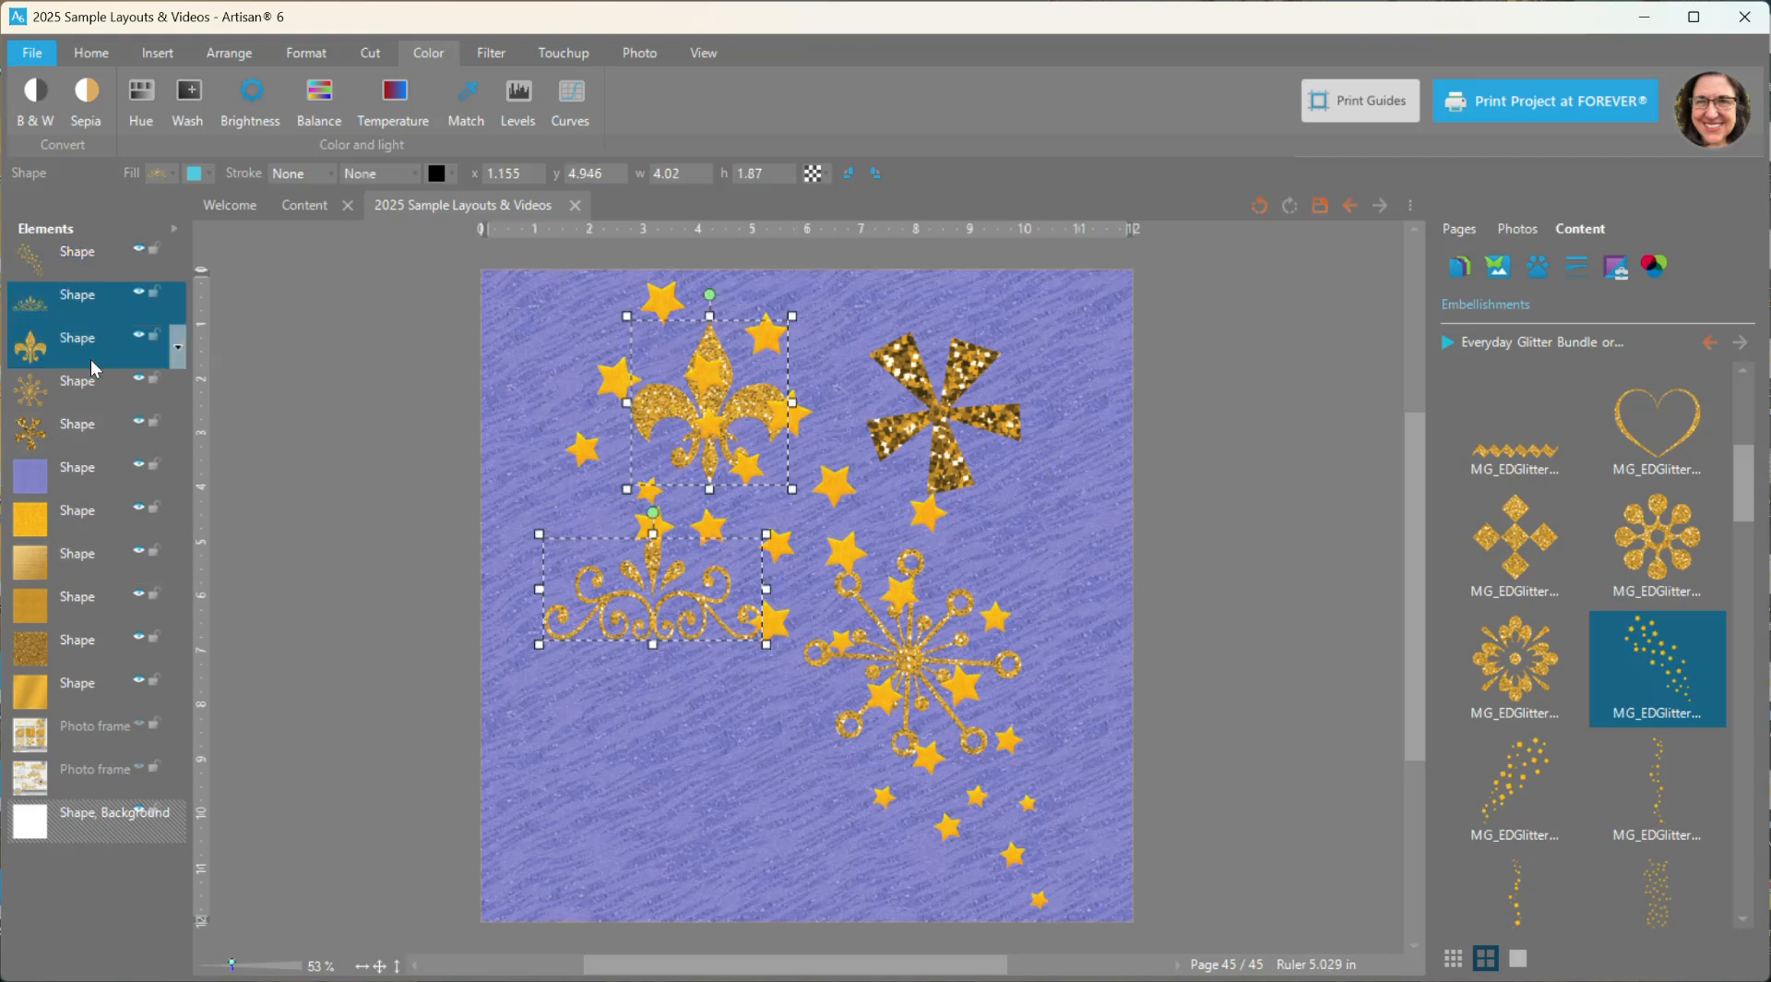
ctrl+click(88, 392)
ctrl+click(87, 422)
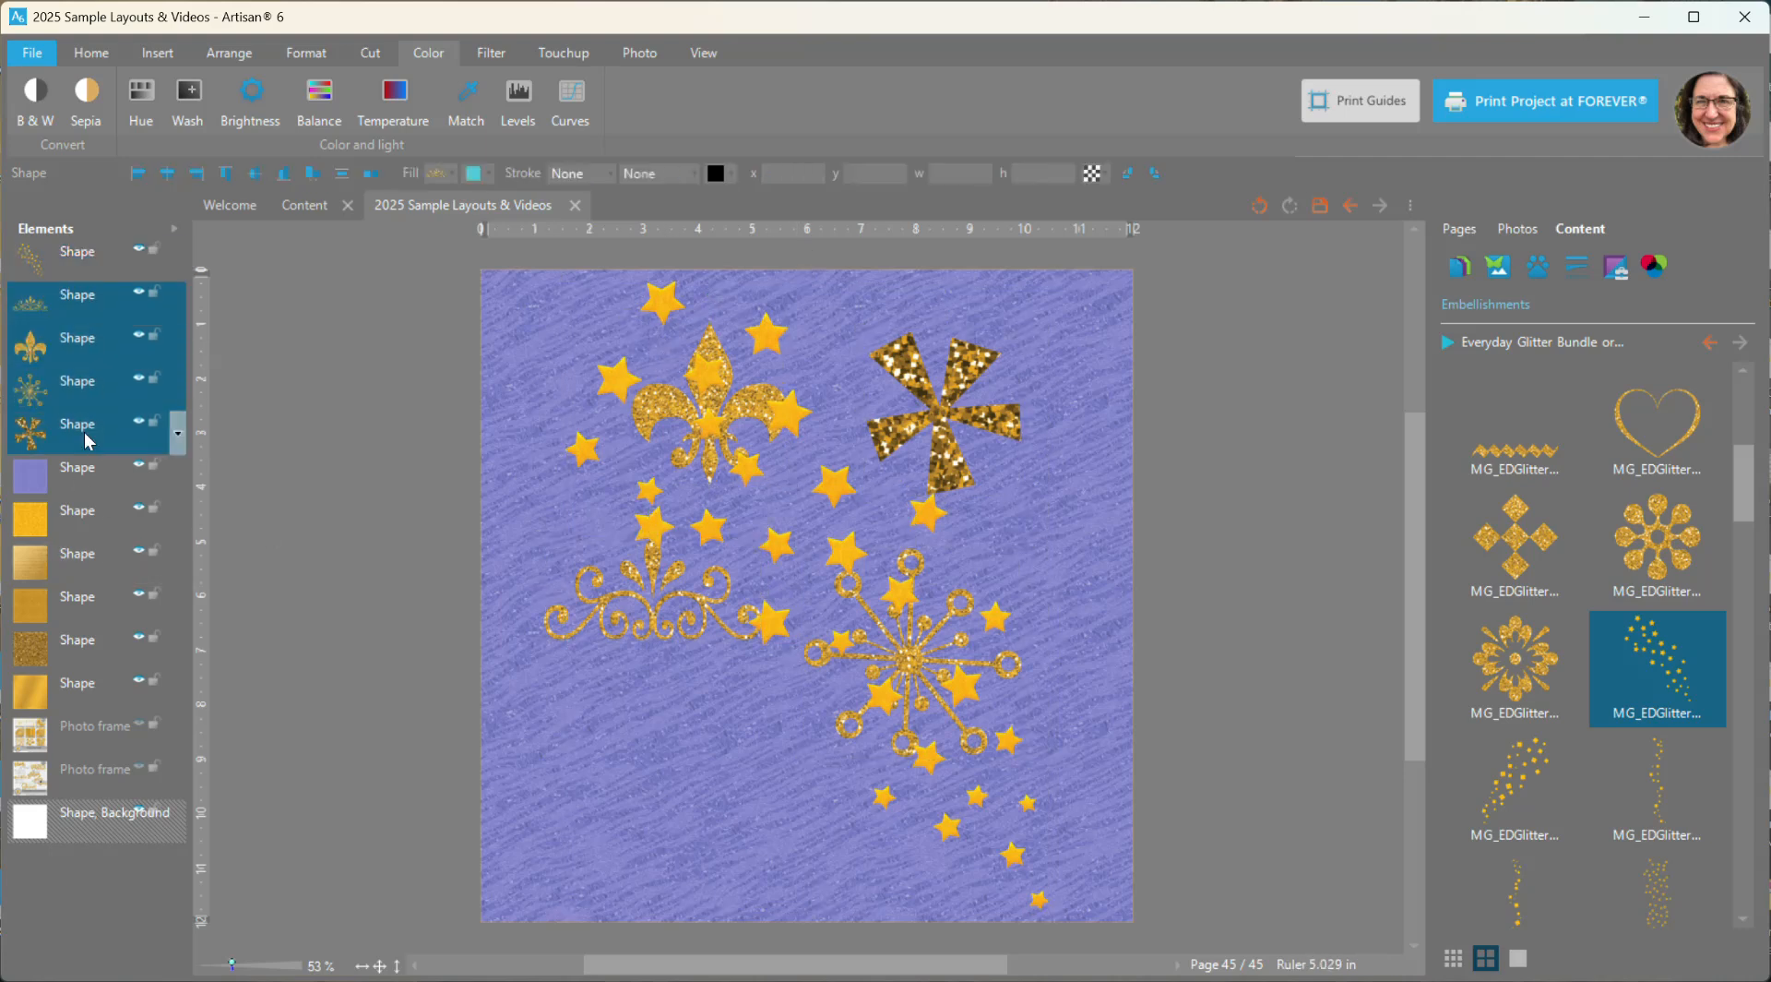
key(Delete)
- Shift the star scatter slightly to the right and add the diagonal square confetti embellishment
drag(771, 334, 819, 338)
right_click(1551, 785)
click(1580, 786)
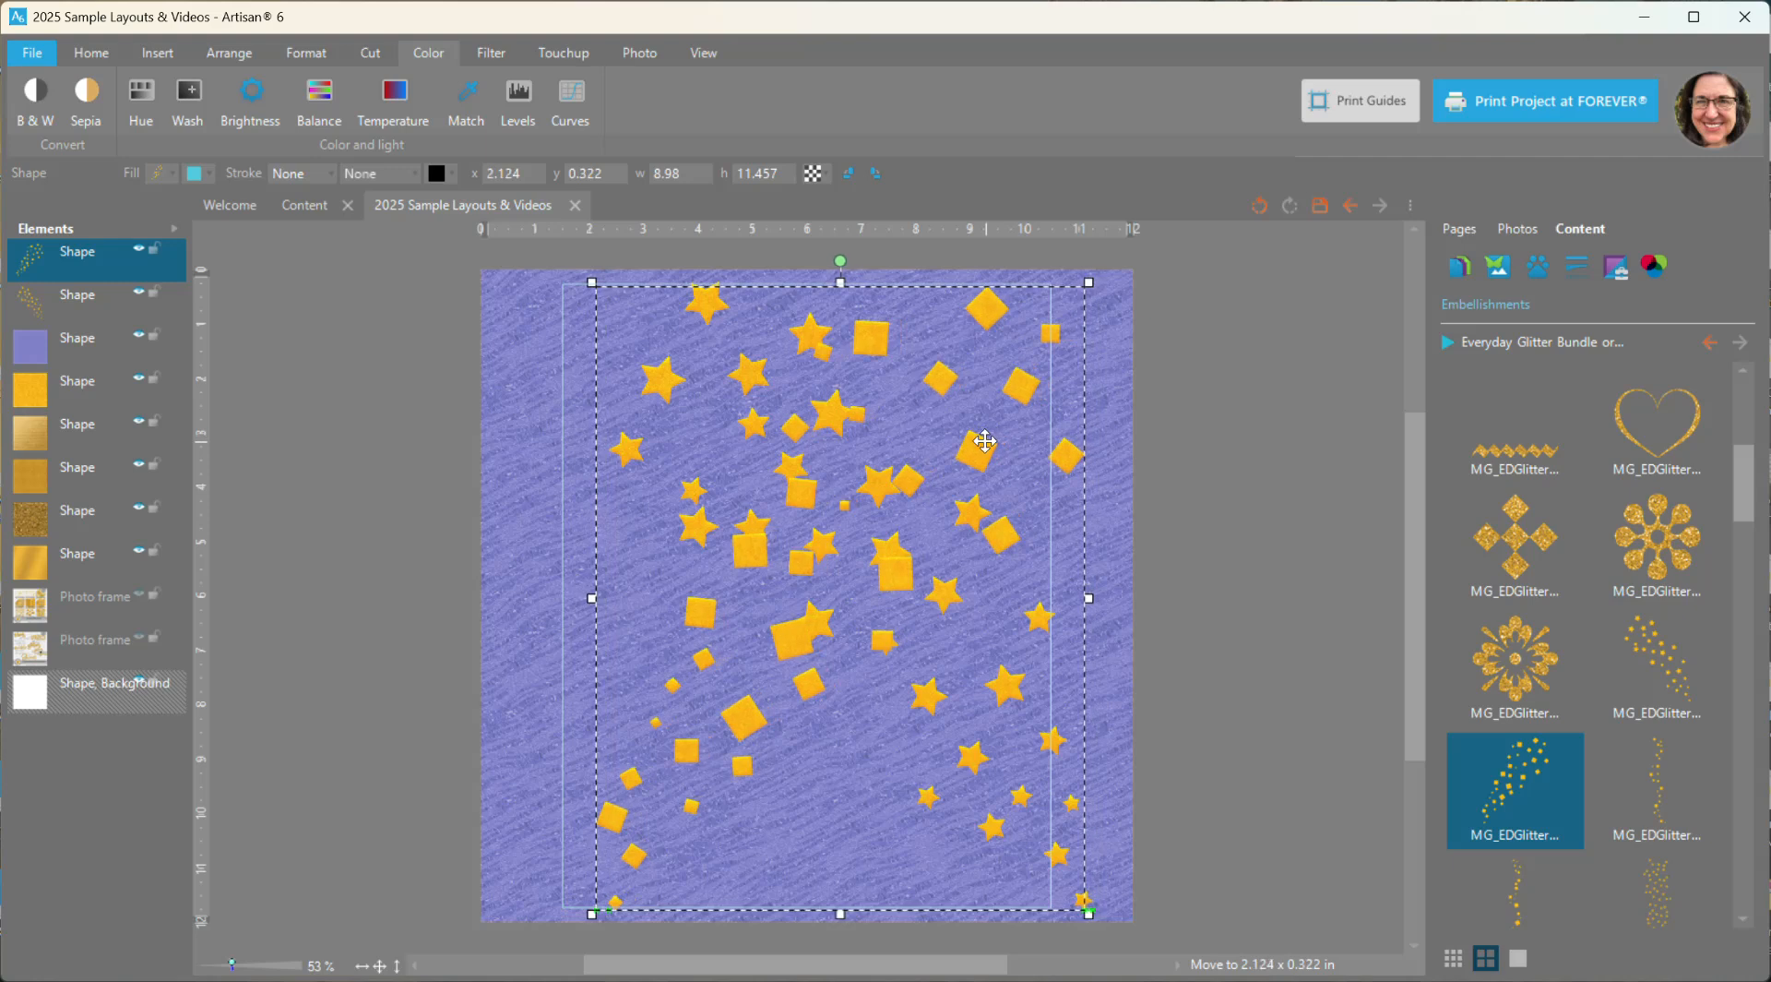
- Add the narrow vertical star strip along the page's right edge and move the star and square scatters toward the left
right_click(1666, 783)
click(1642, 791)
drag(826, 421, 461, 402)
drag(877, 343, 1054, 325)
- Add the horizontal square confetti border and place it across the upper part of the page
scroll(1661, 554, down, 3)
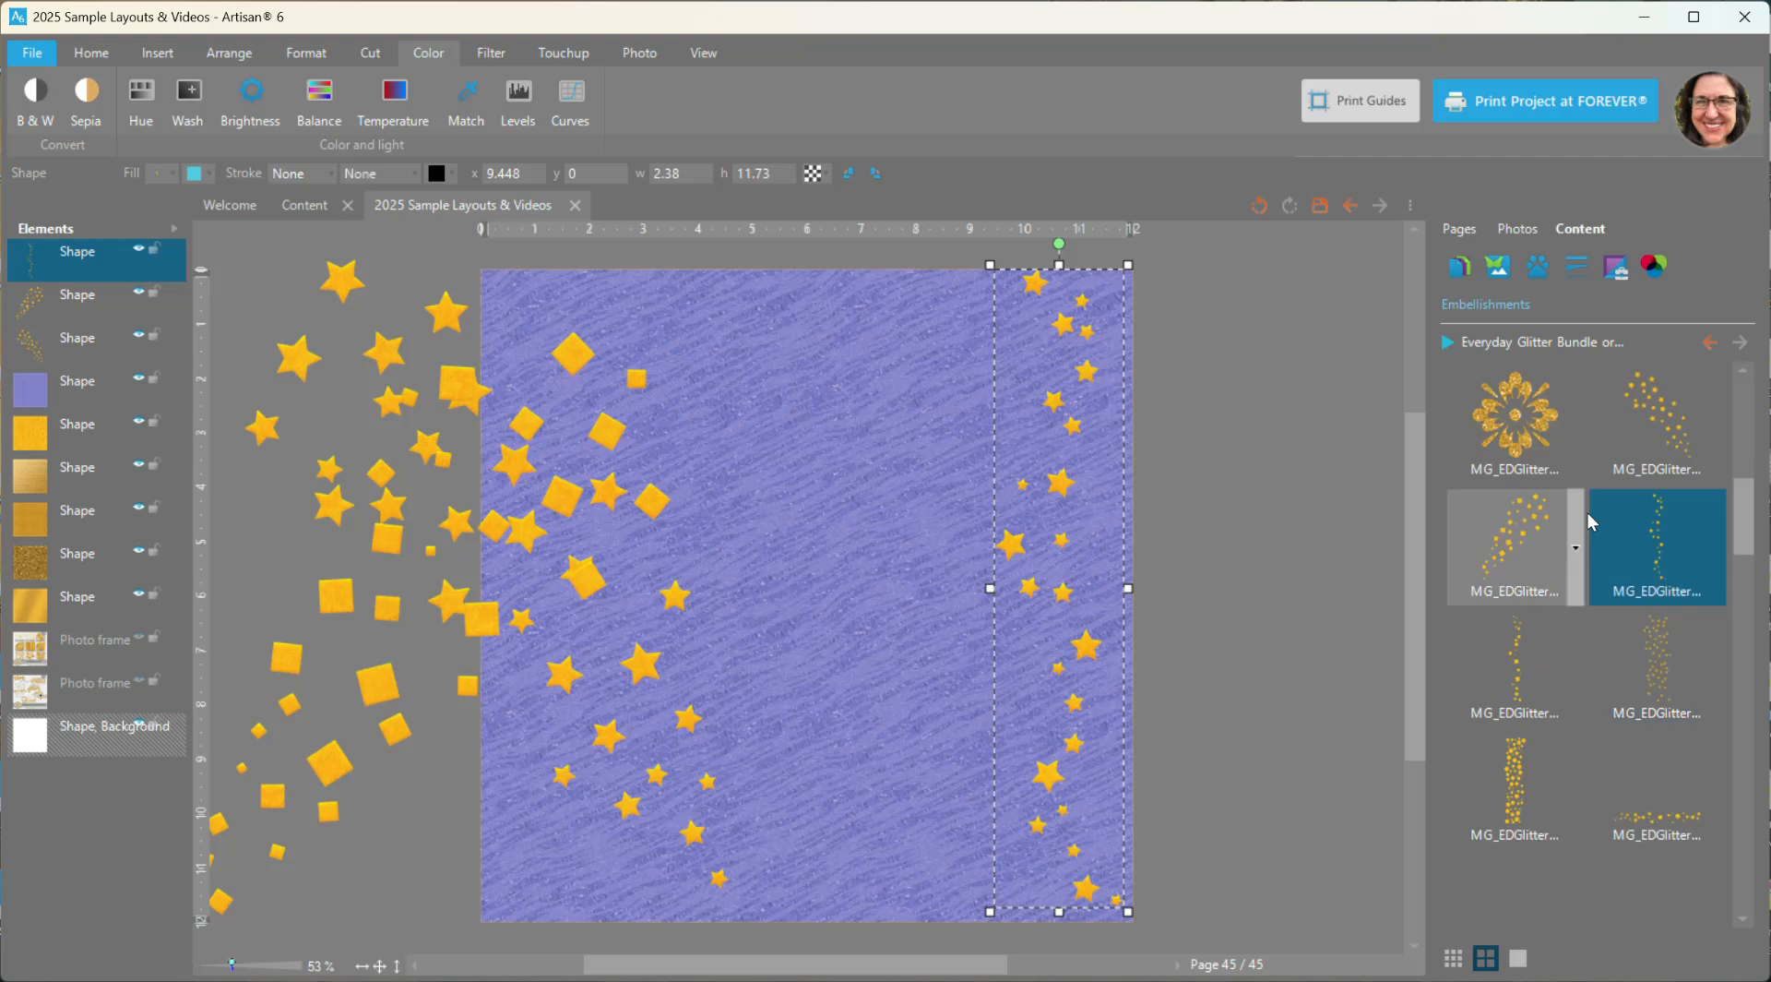
right_click(1602, 694)
click(1688, 708)
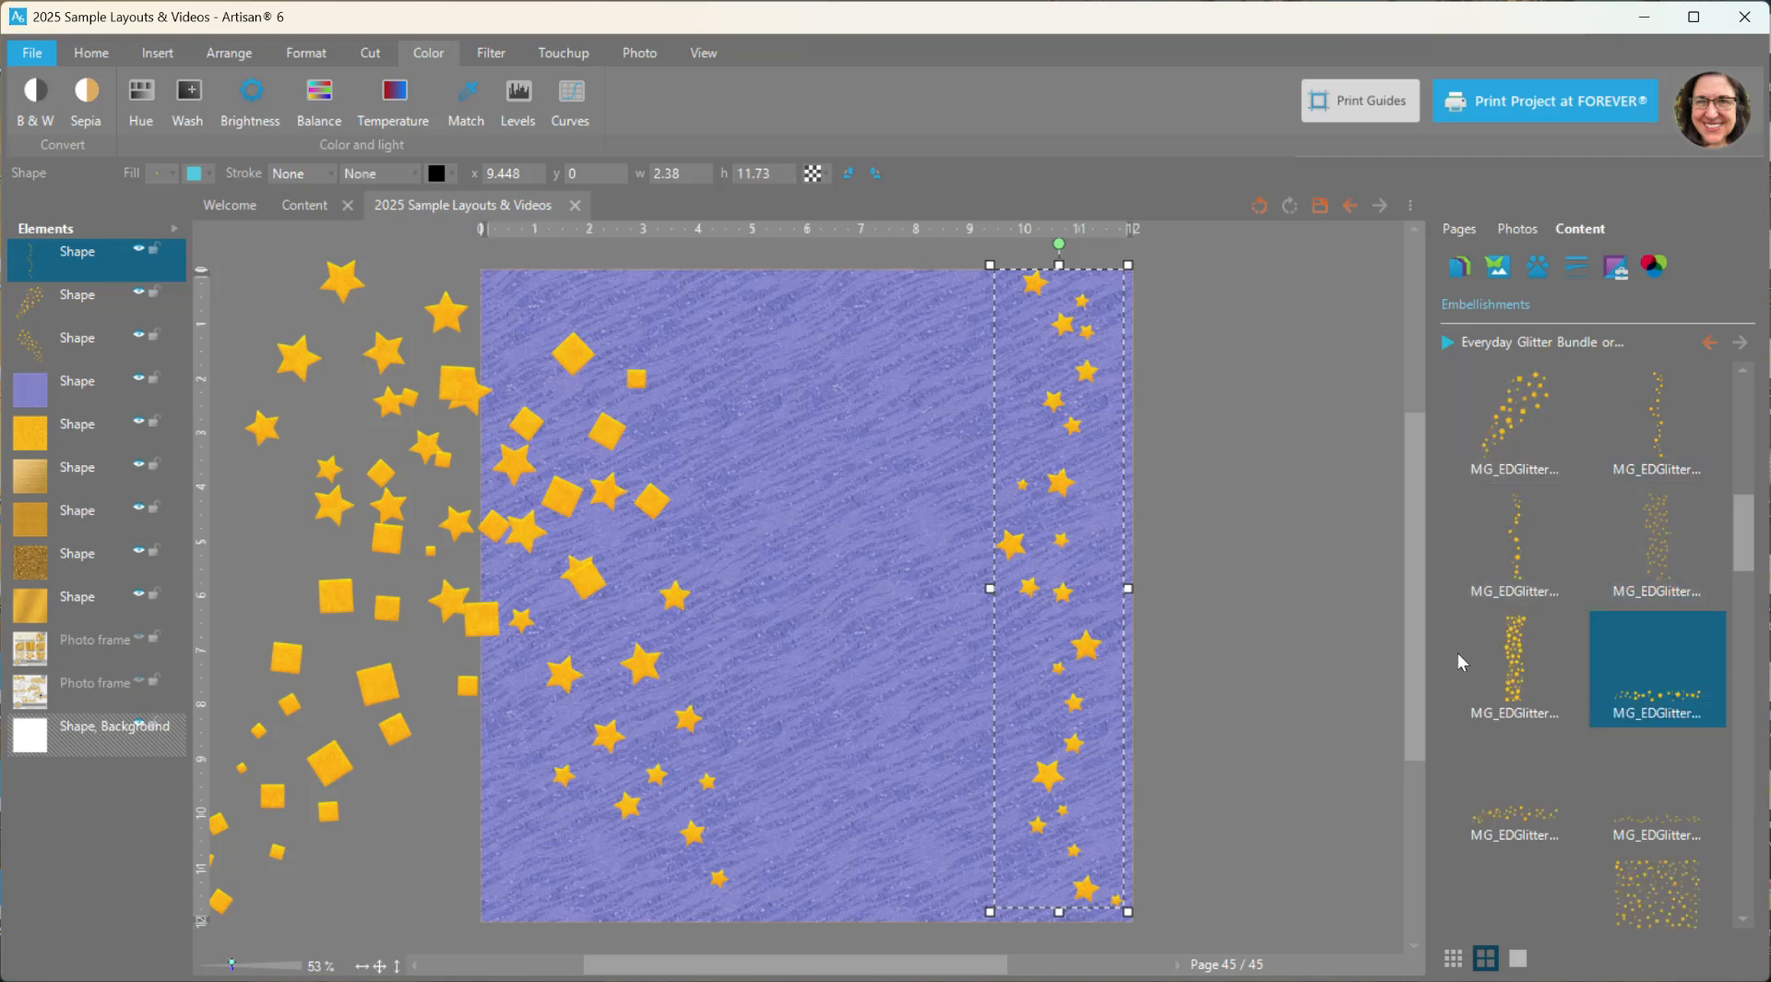
drag(817, 595, 743, 354)
- Fill the square confetti border with the smooth shaded gold paper and nudge the border slightly to the left
click(1467, 267)
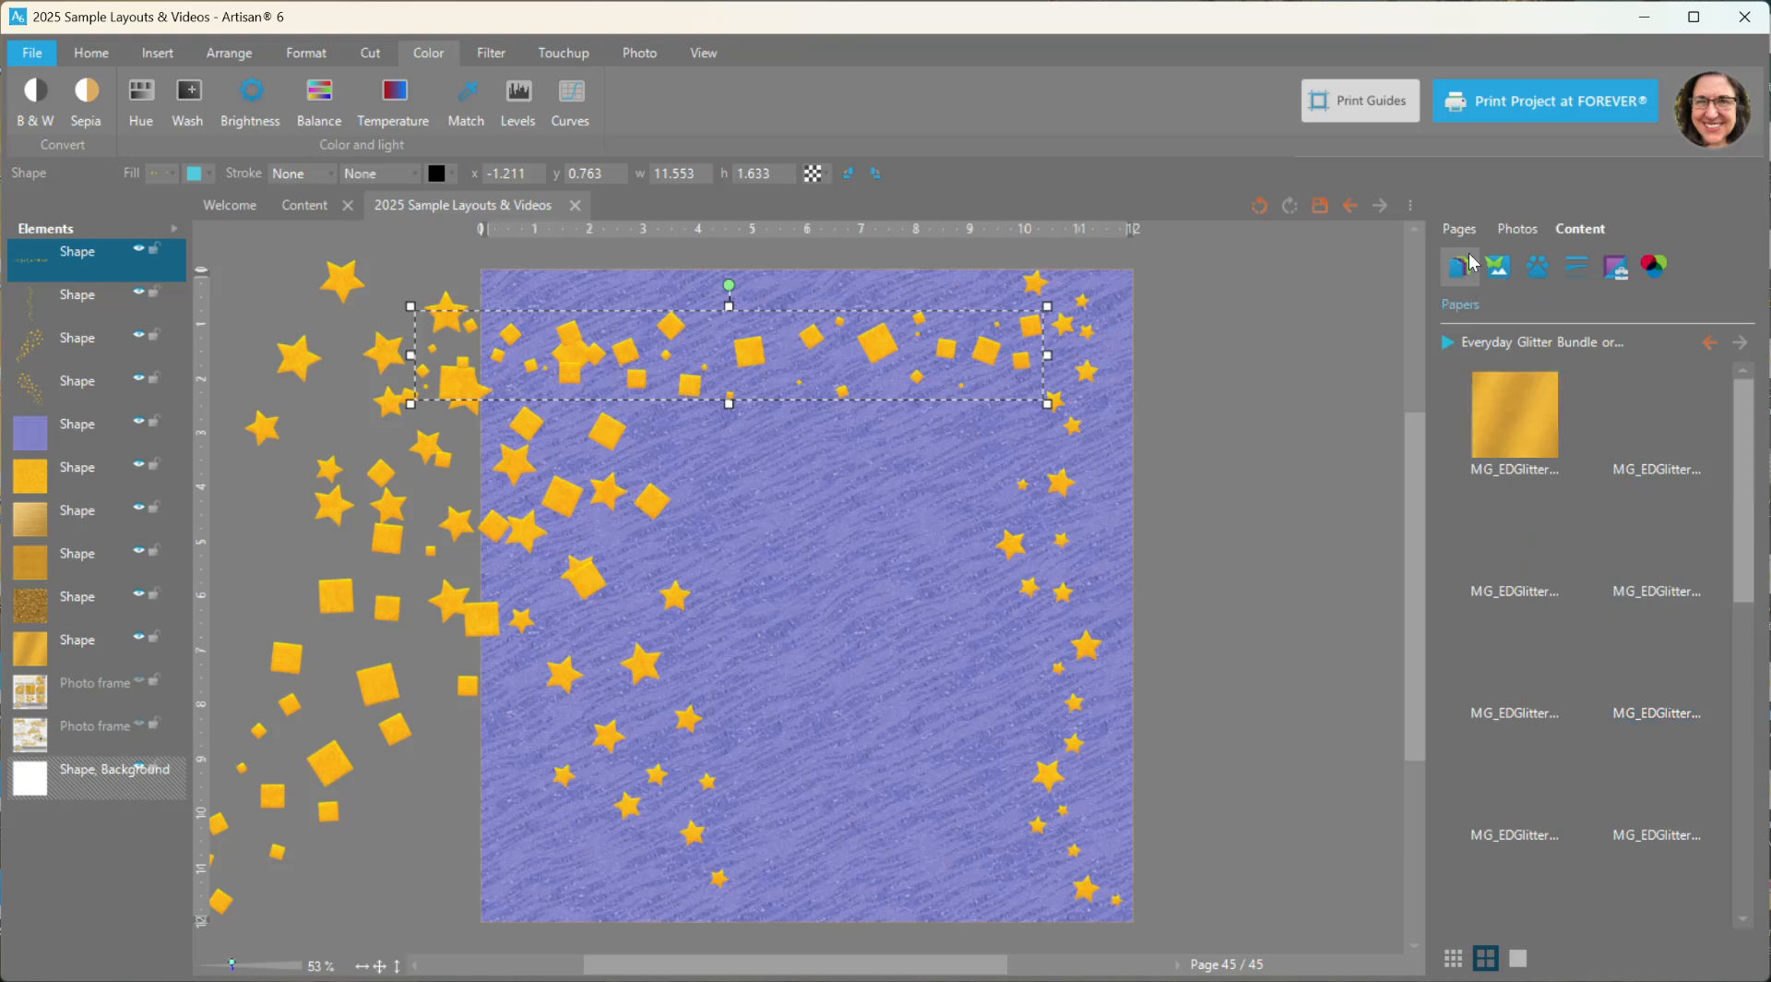
right_click(1507, 661)
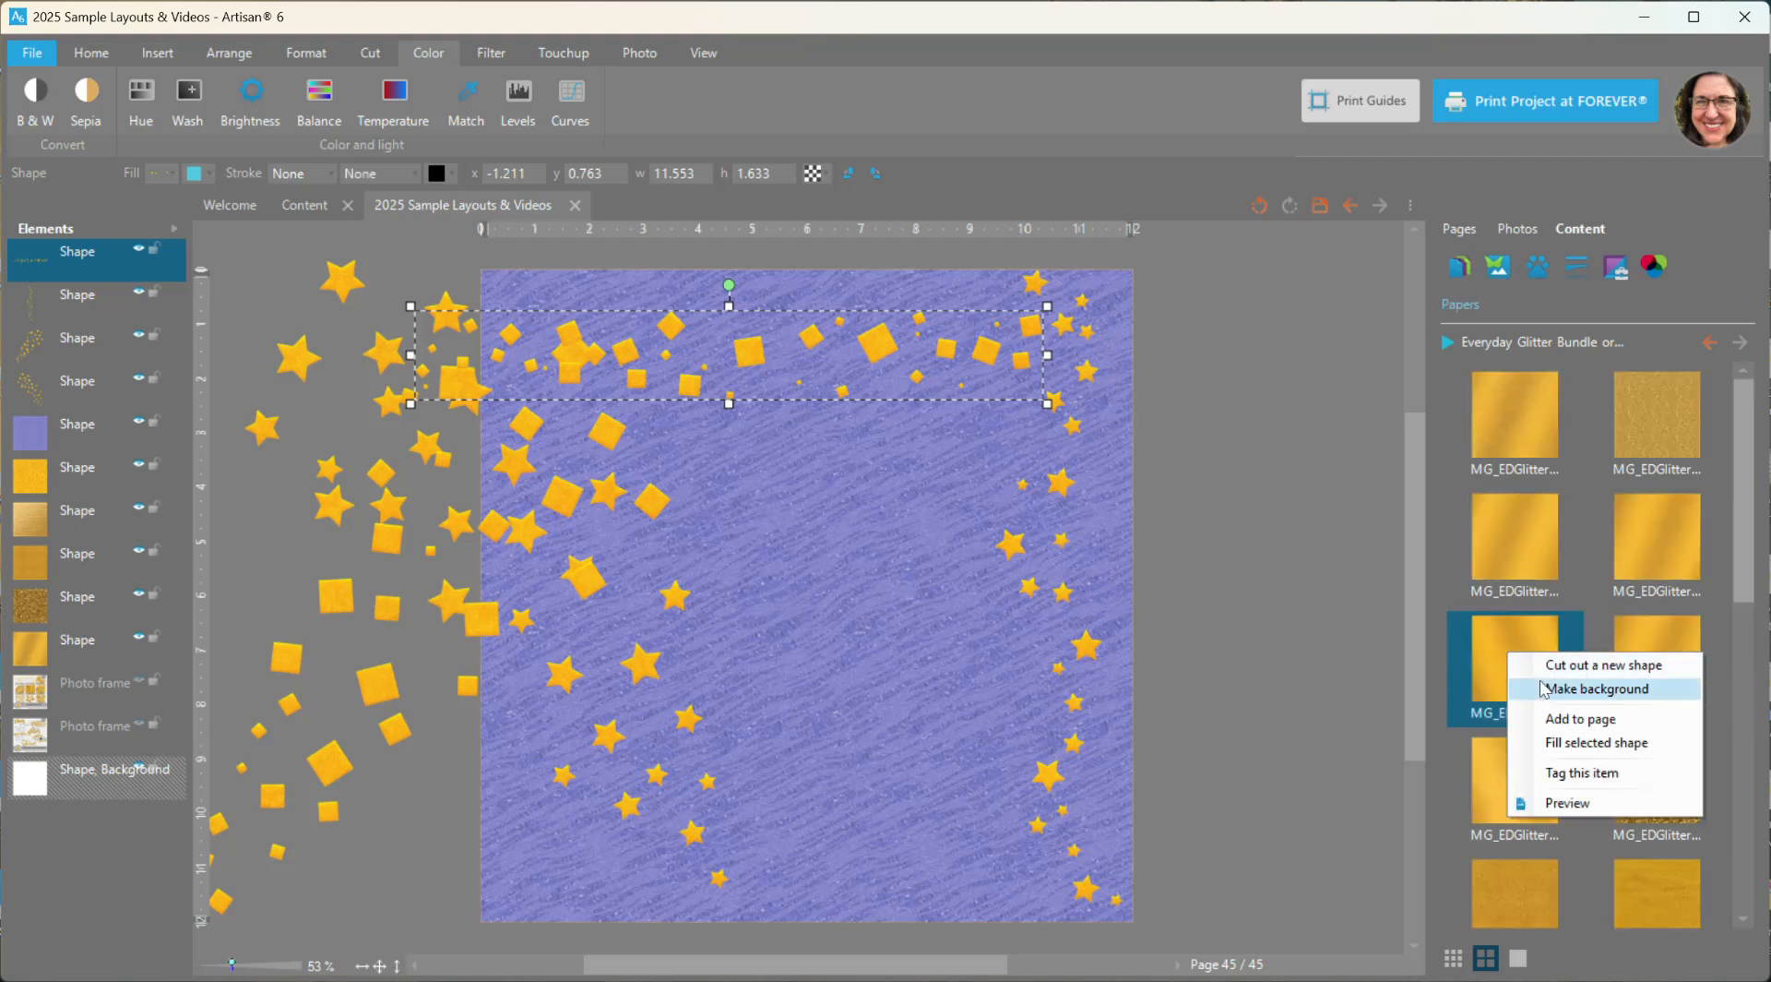
click(1557, 743)
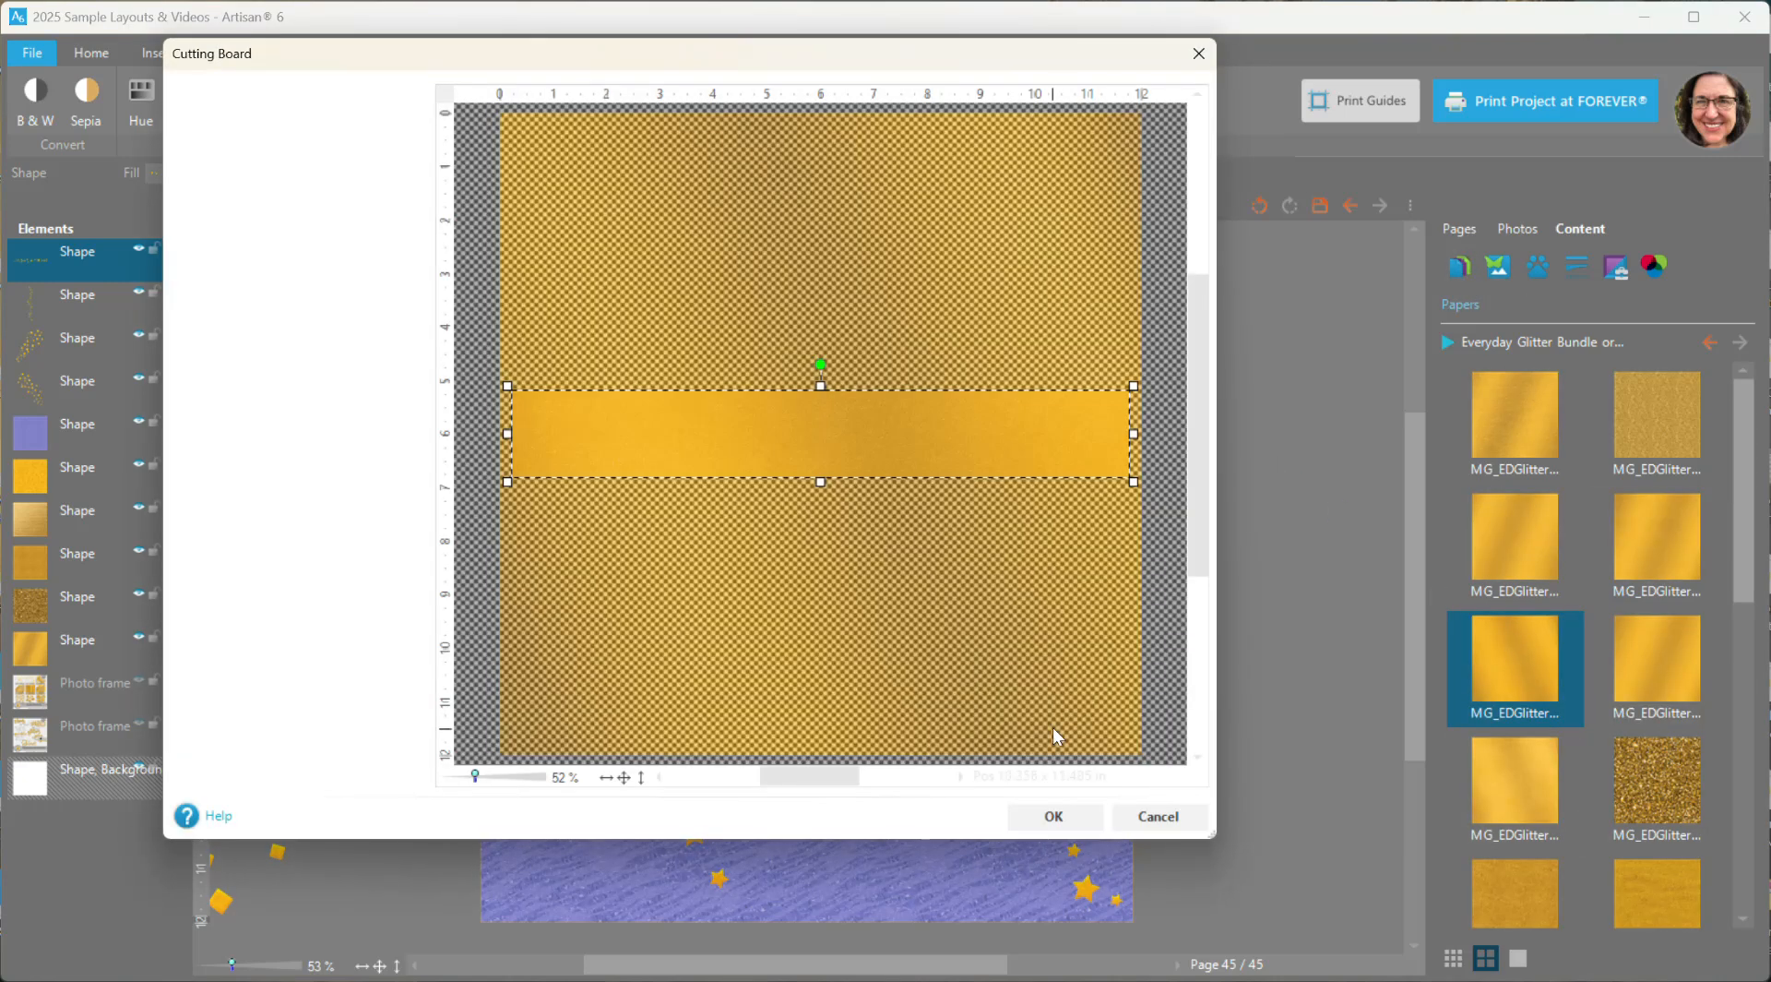
click(1055, 817)
drag(888, 353, 869, 353)
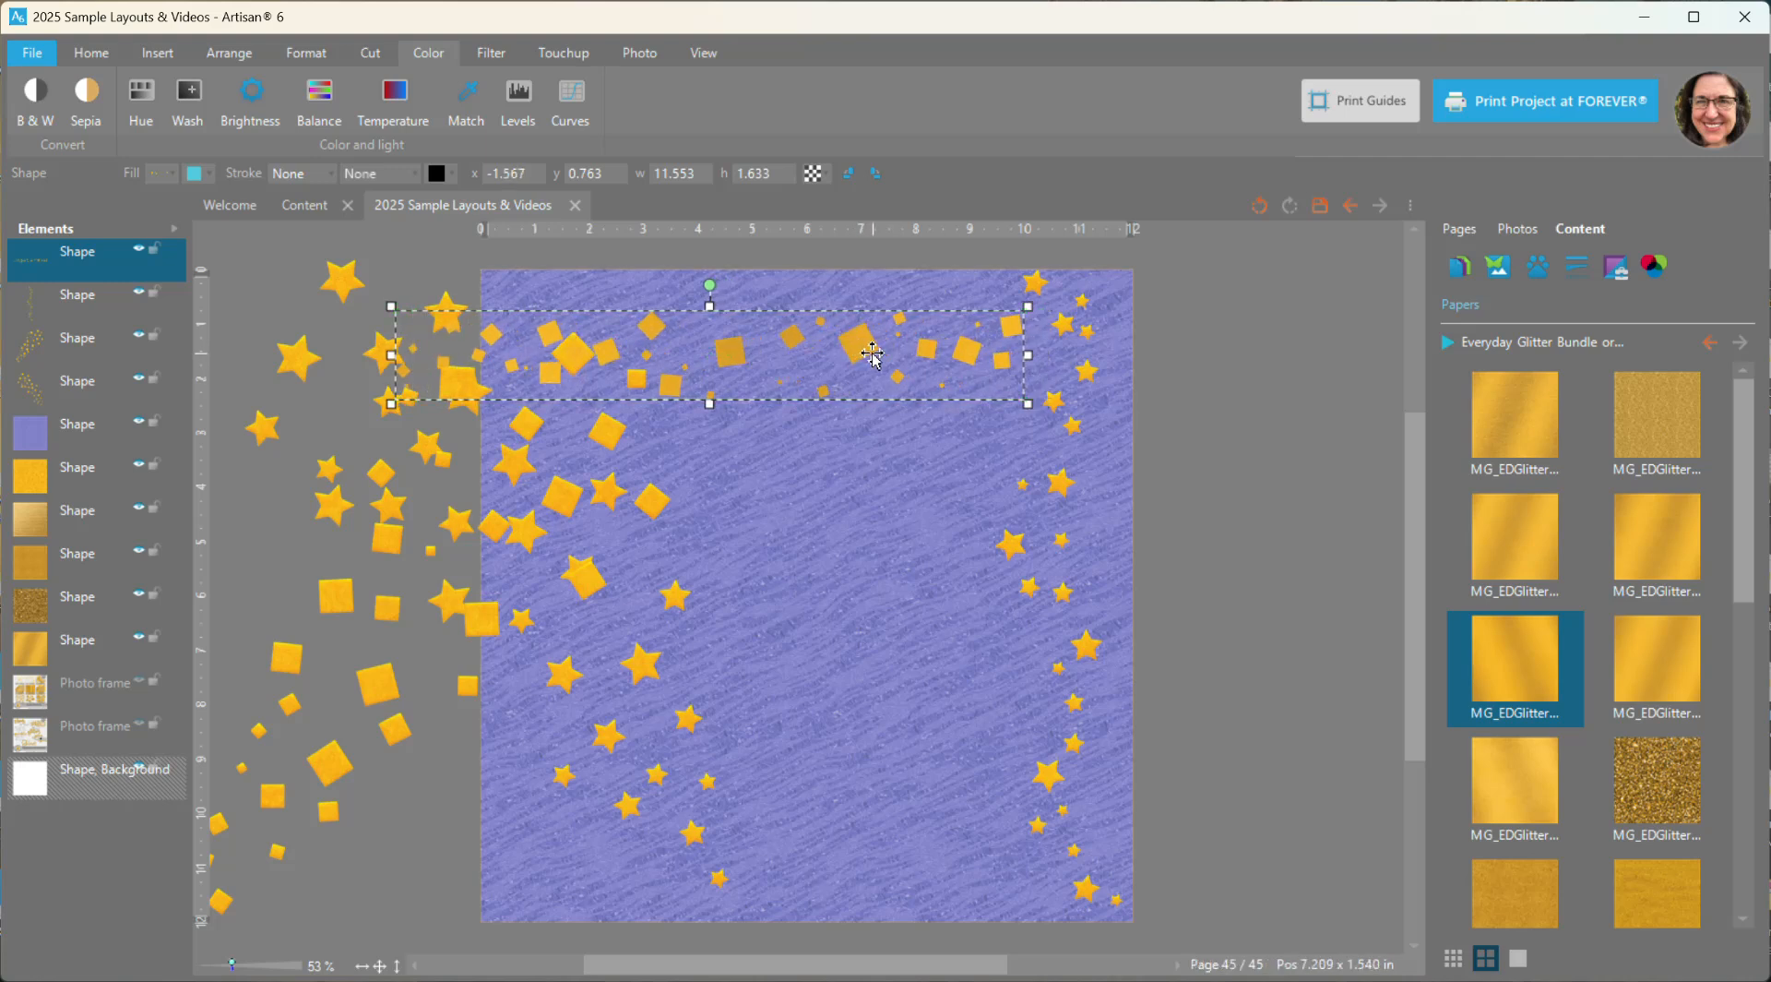
- Apply a 3D Edge effect with an amount of 14 to the square confetti border
click(307, 55)
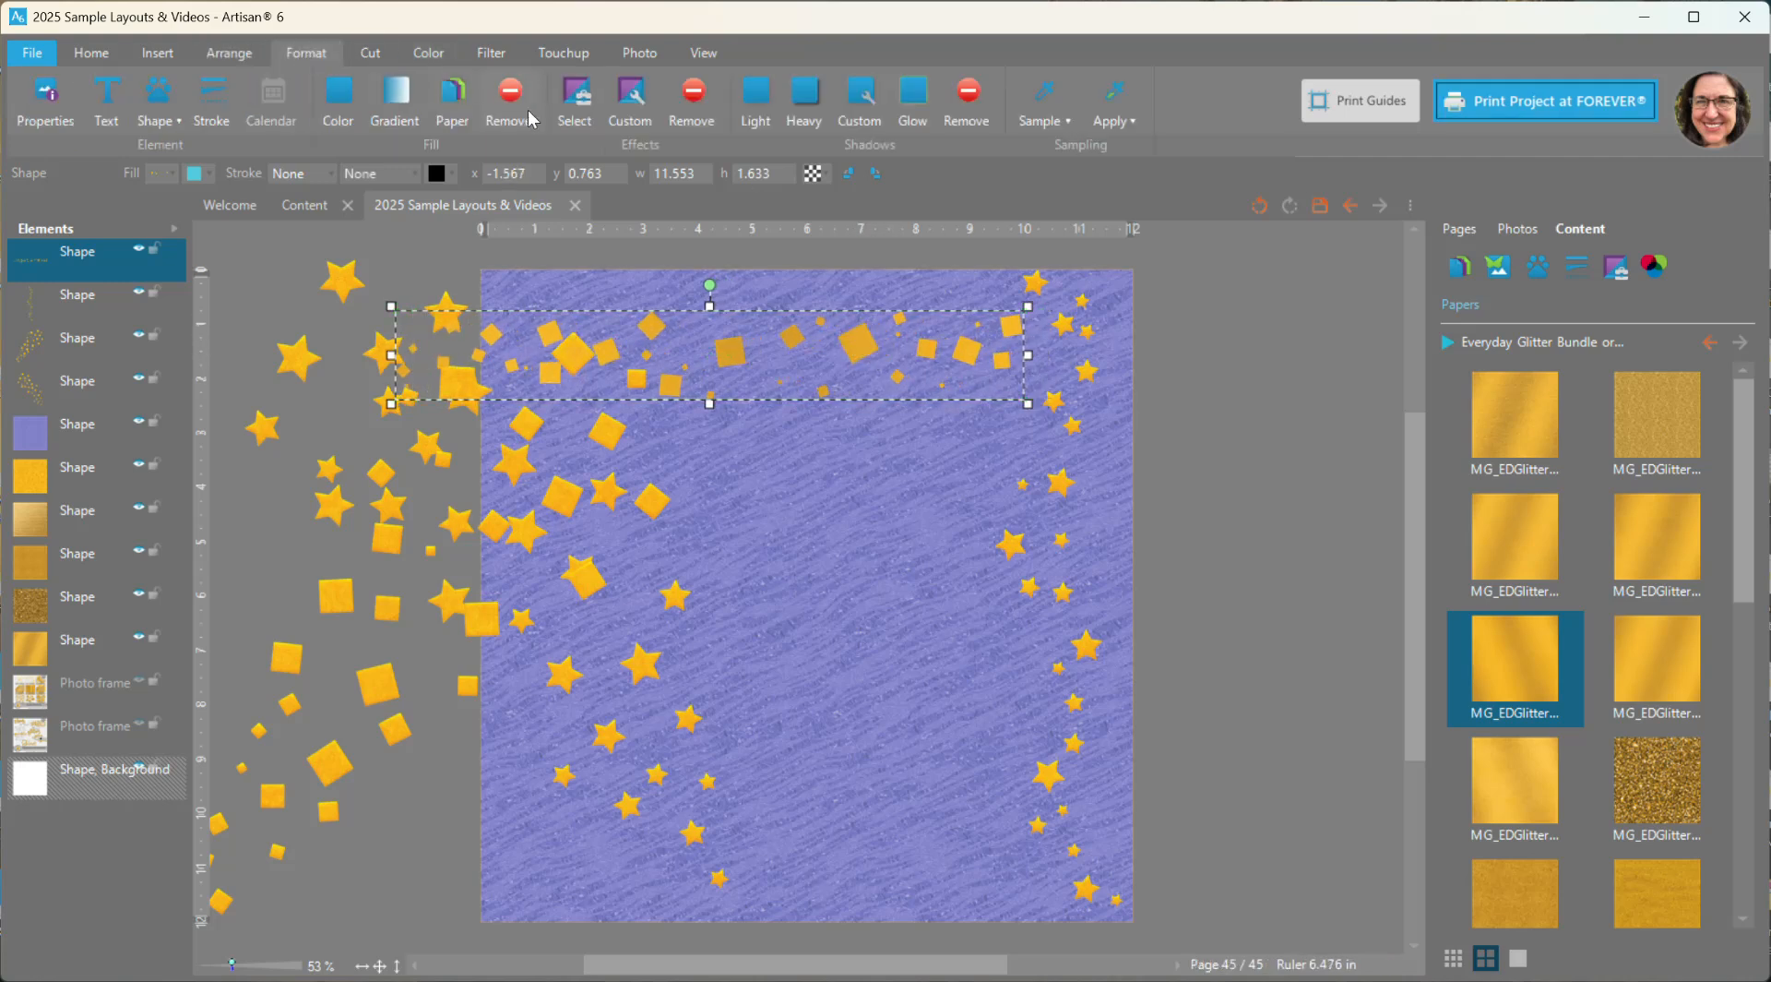
click(630, 101)
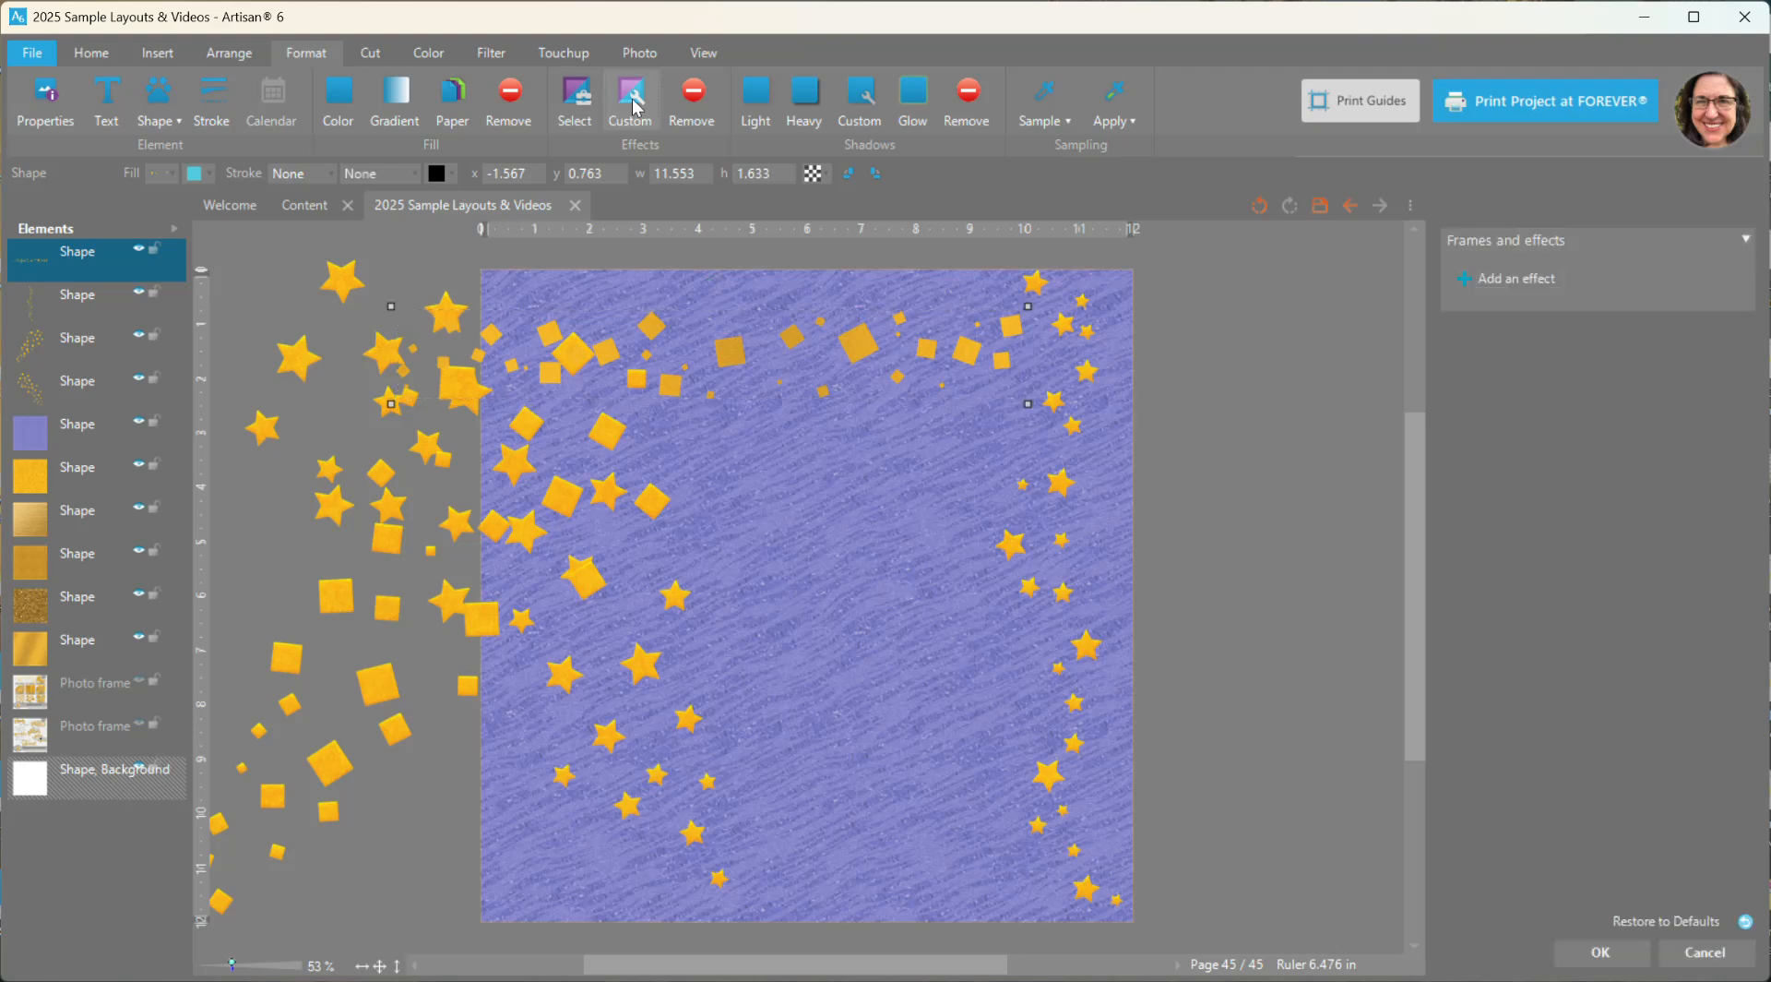
click(1536, 279)
click(1548, 454)
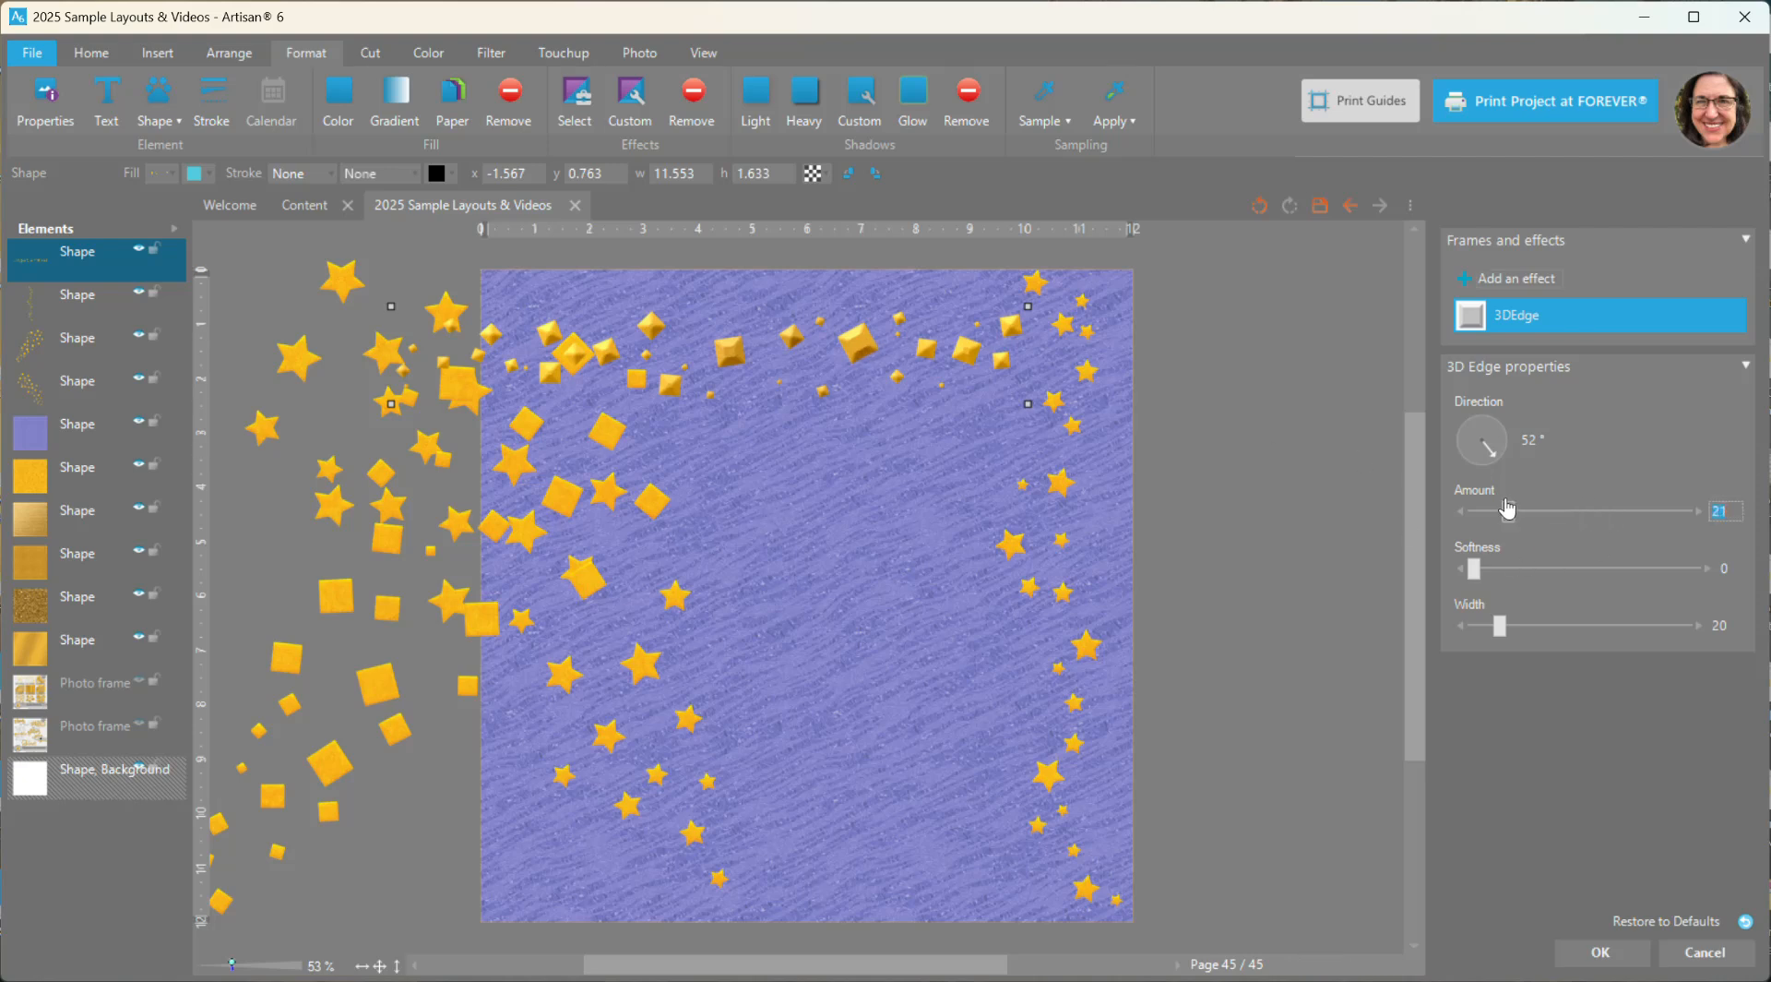
drag(1508, 508, 1498, 509)
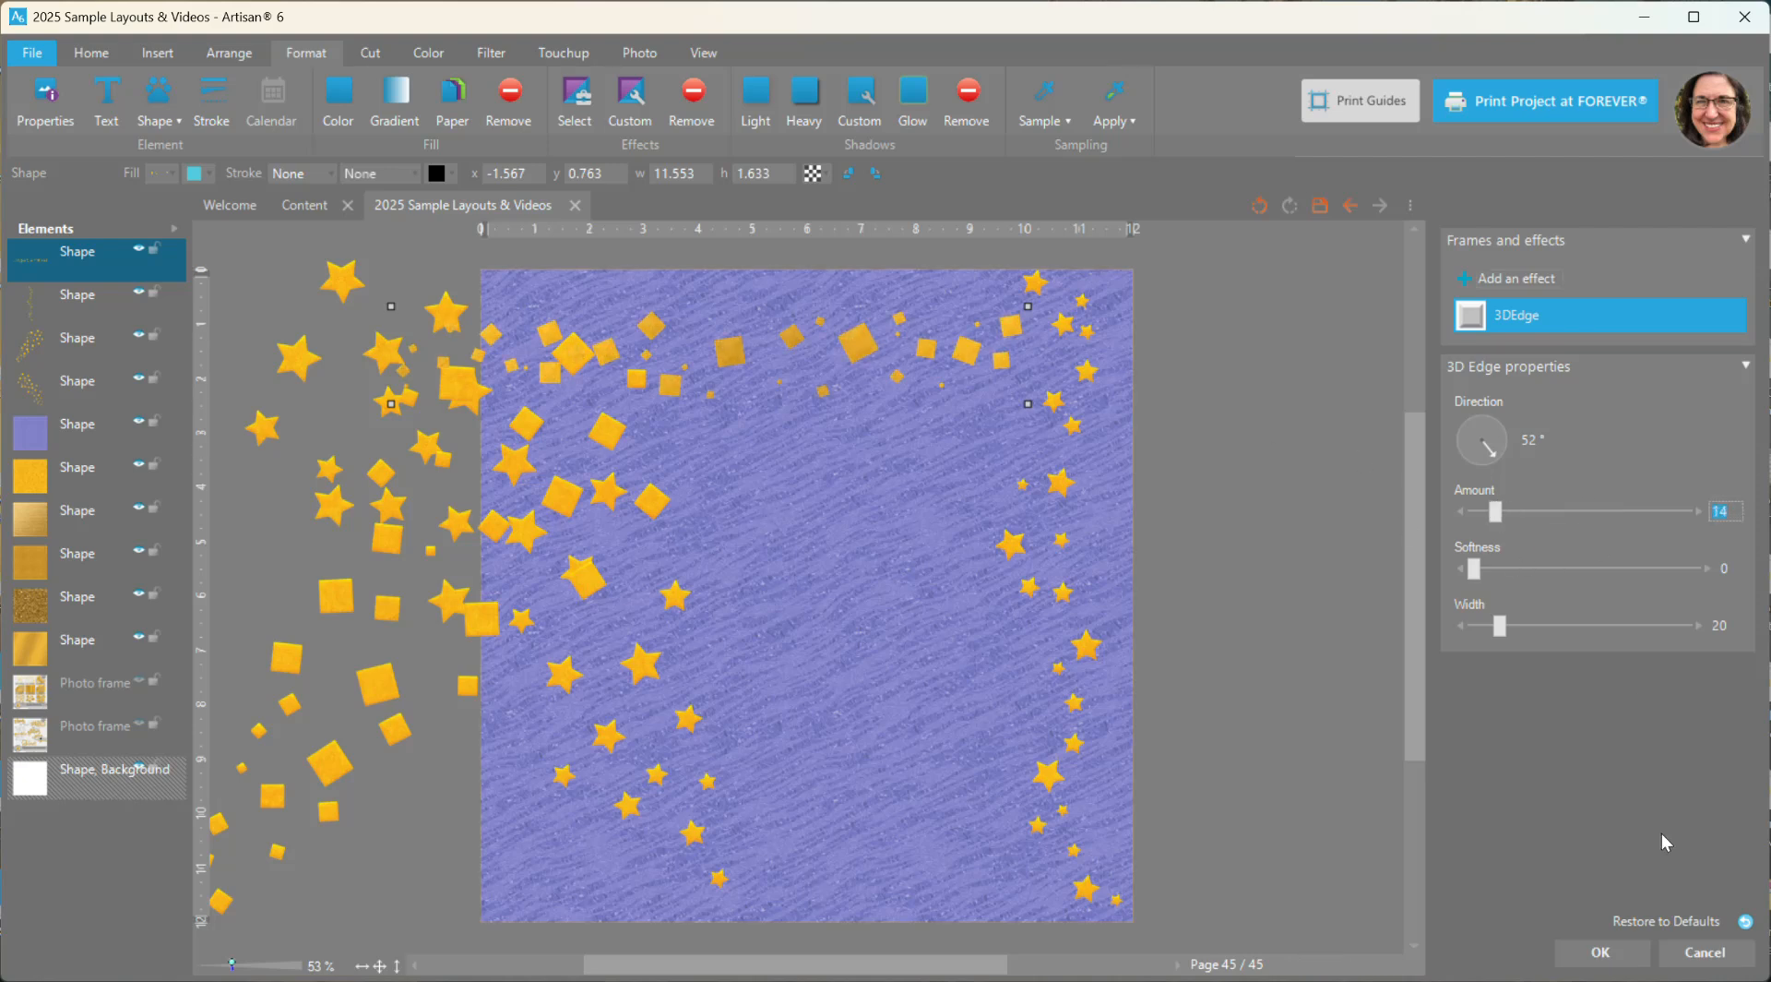
click(1601, 952)
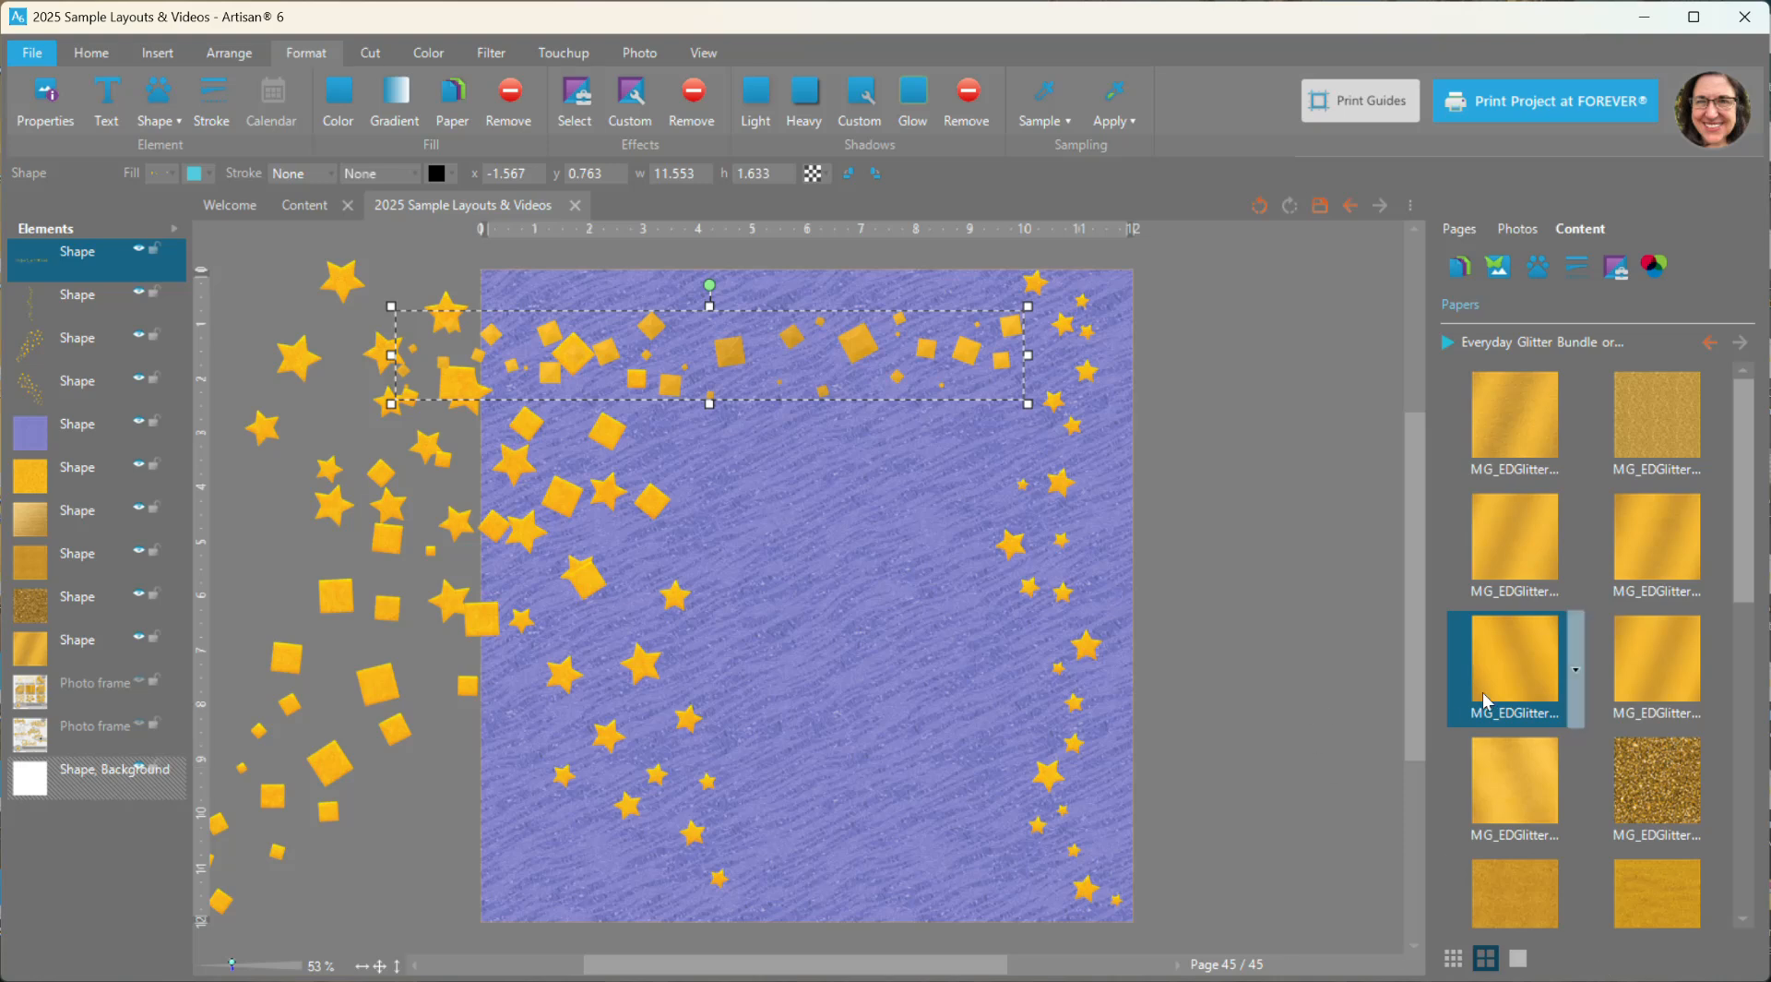
- Delete the square border, the vertical star strip, the square scatter and the star scatter from the page
click(1496, 266)
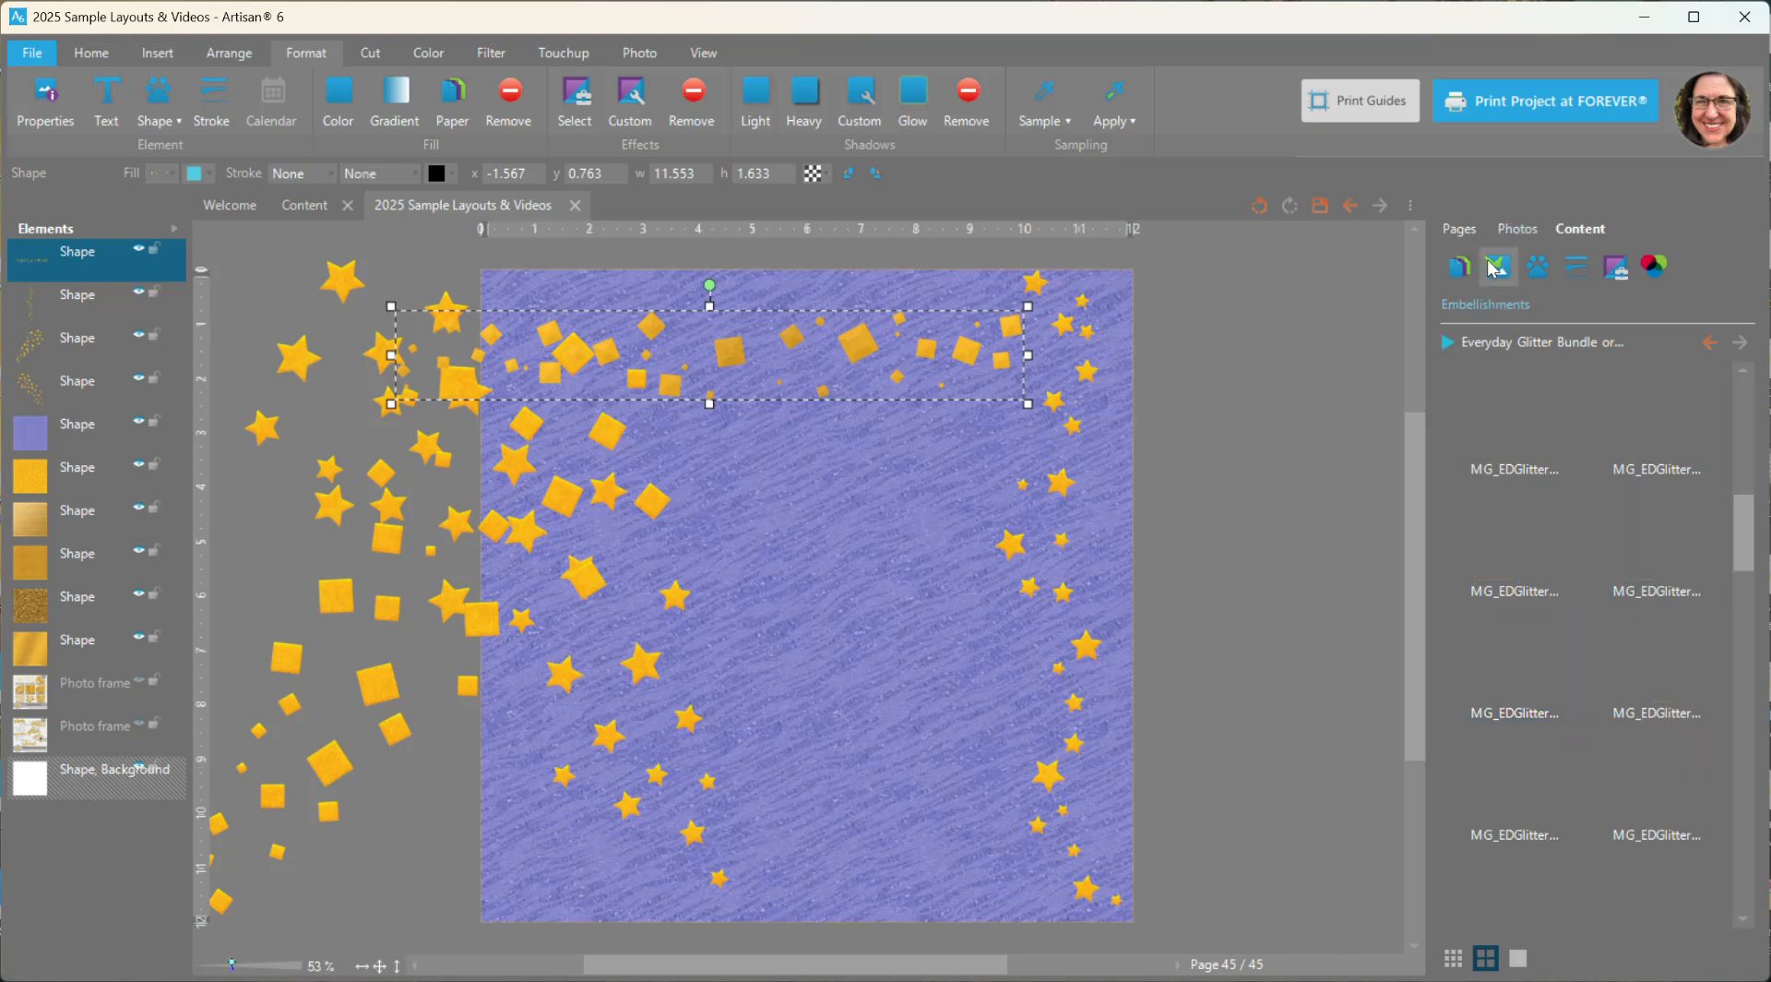
ctrl+click(88, 303)
ctrl+click(93, 343)
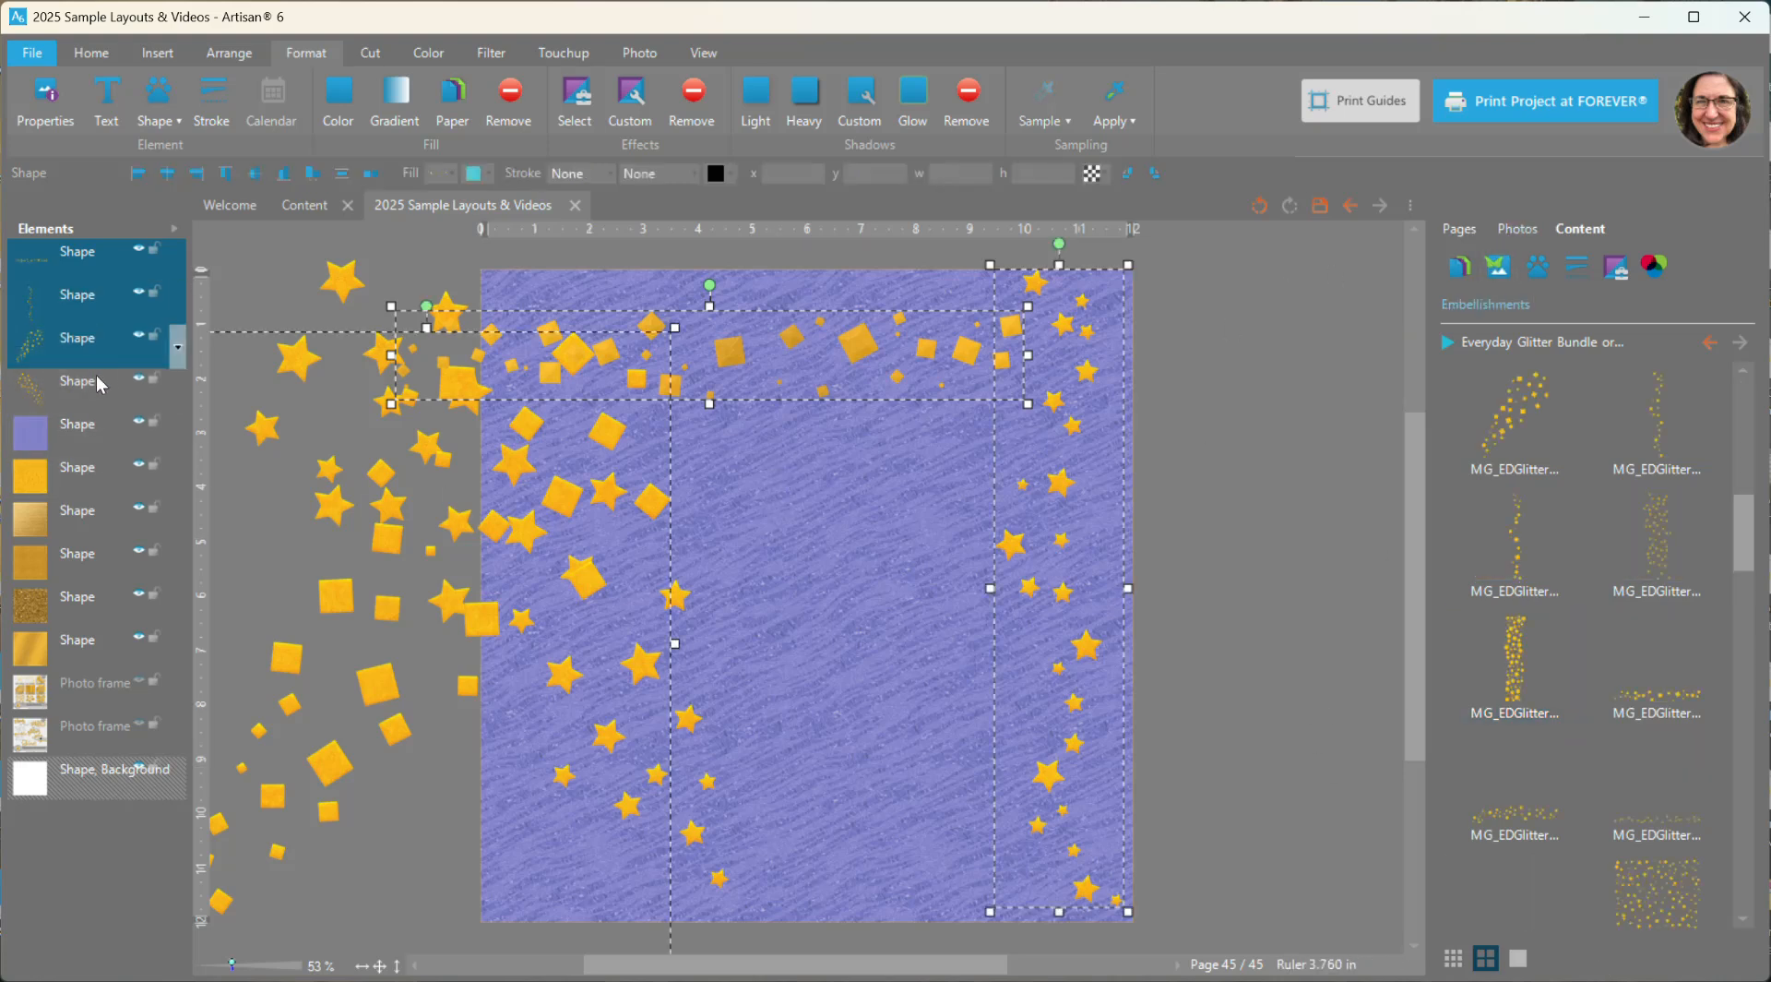
ctrl+click(100, 384)
key(Delete)
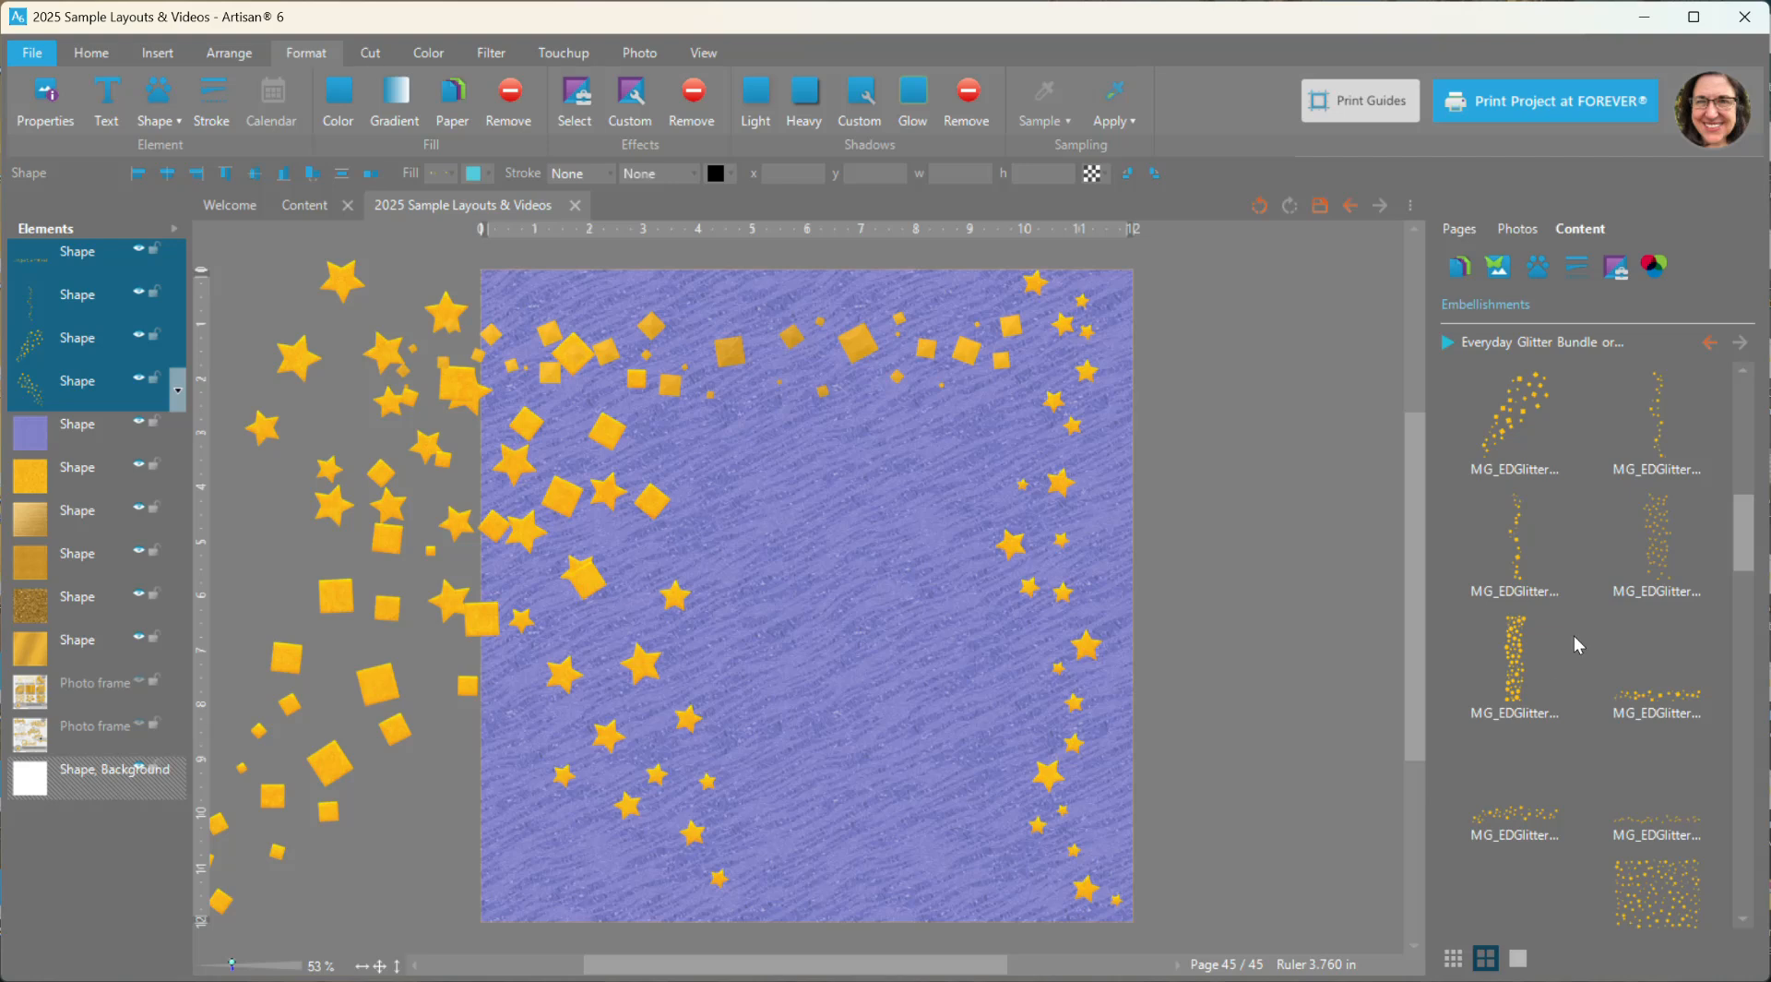
- Add the full-page star scatter embellishment over the purple paper and hide it
scroll(1475, 687, down, 3)
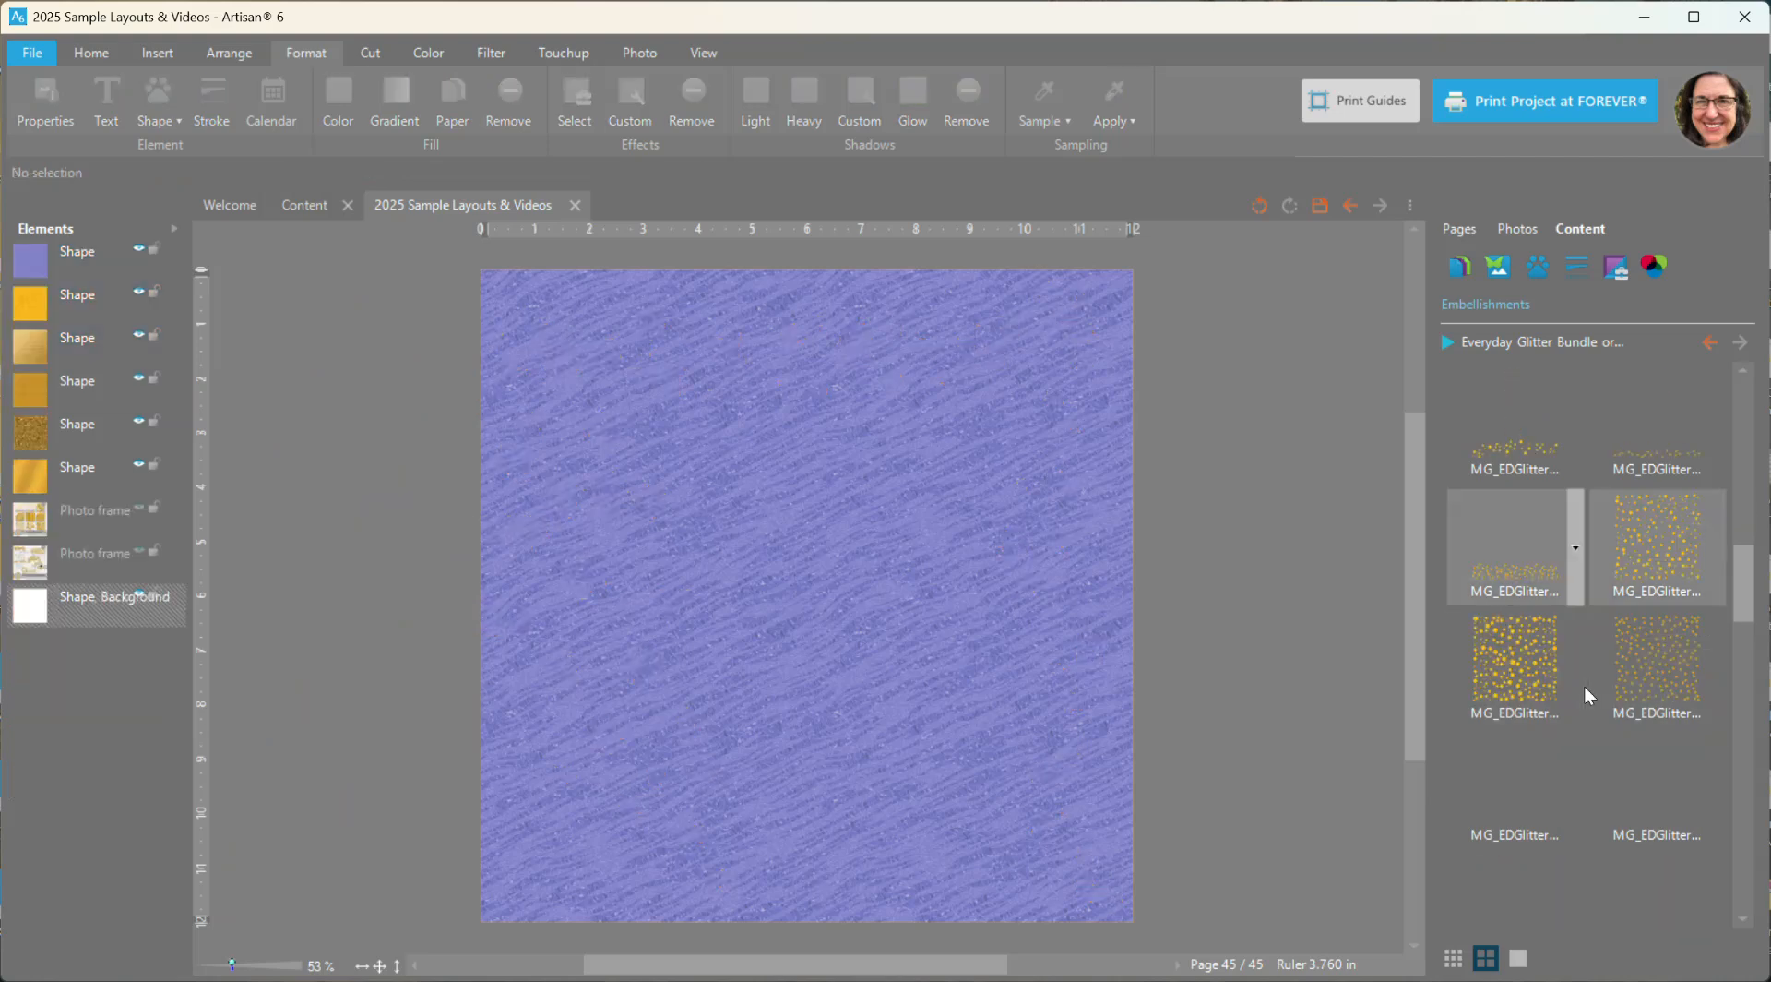
right_click(1640, 551)
click(1651, 556)
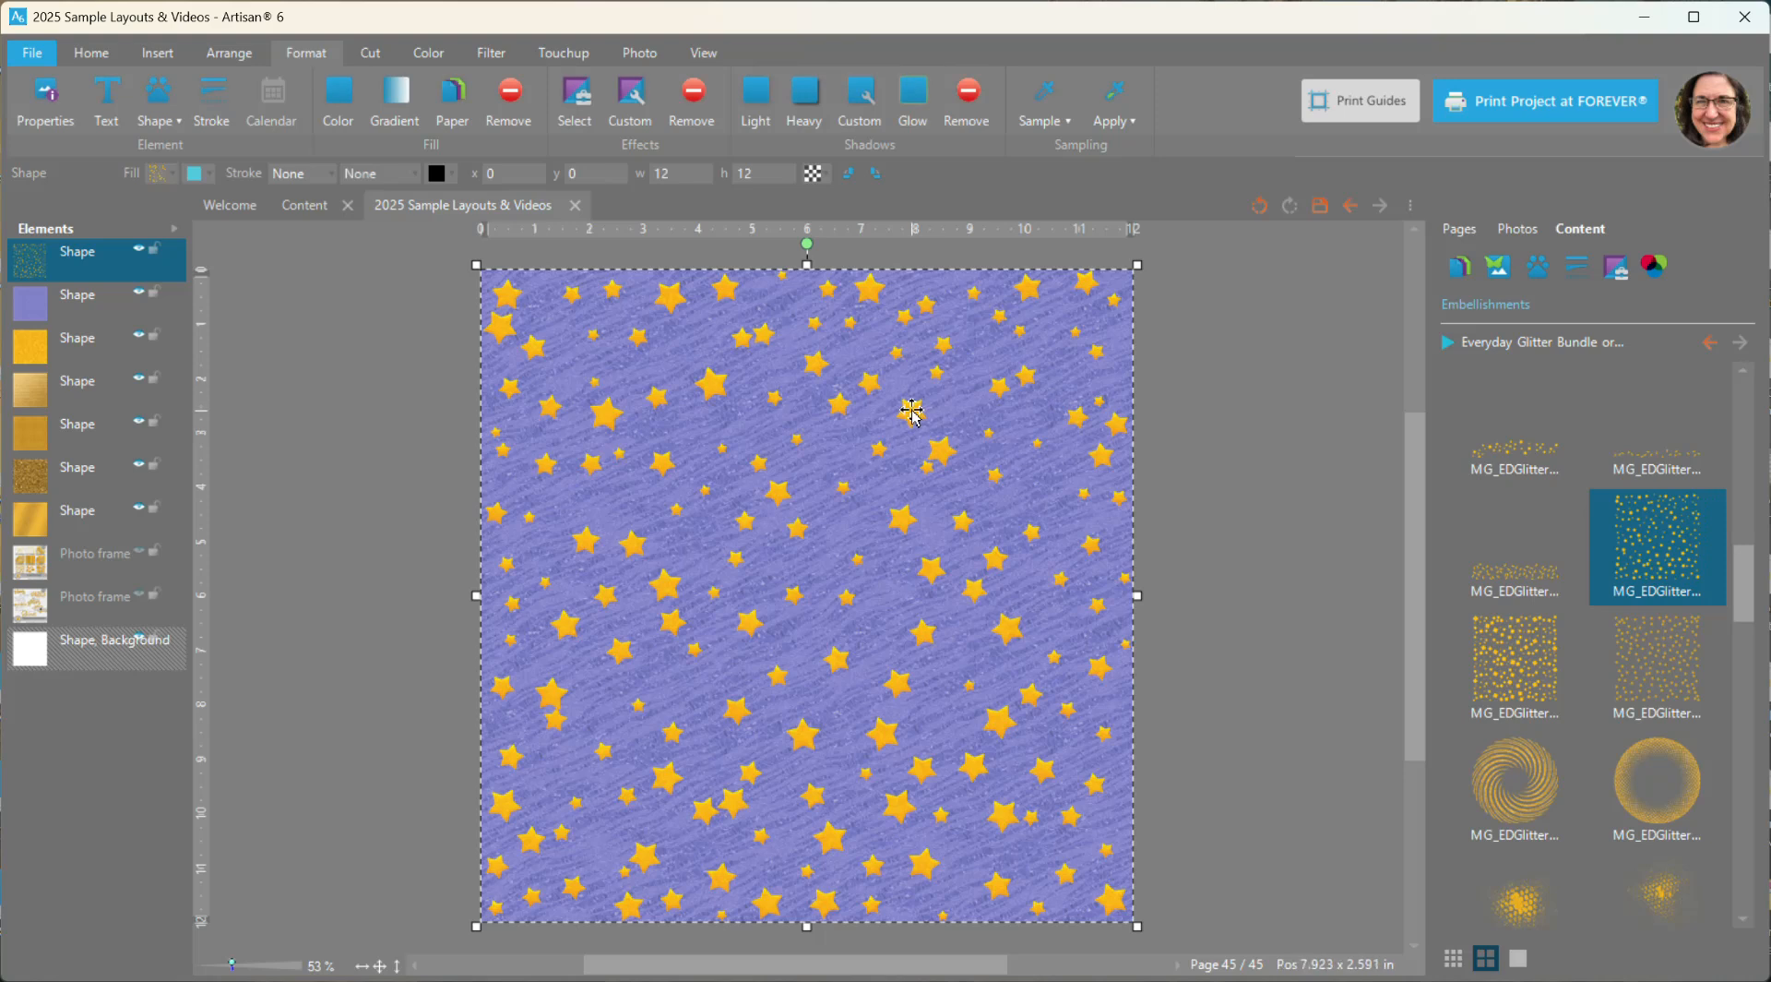
click(140, 249)
- Add the full-page square confetti embellishment over the purple paper and hide it
right_click(1534, 672)
click(1559, 697)
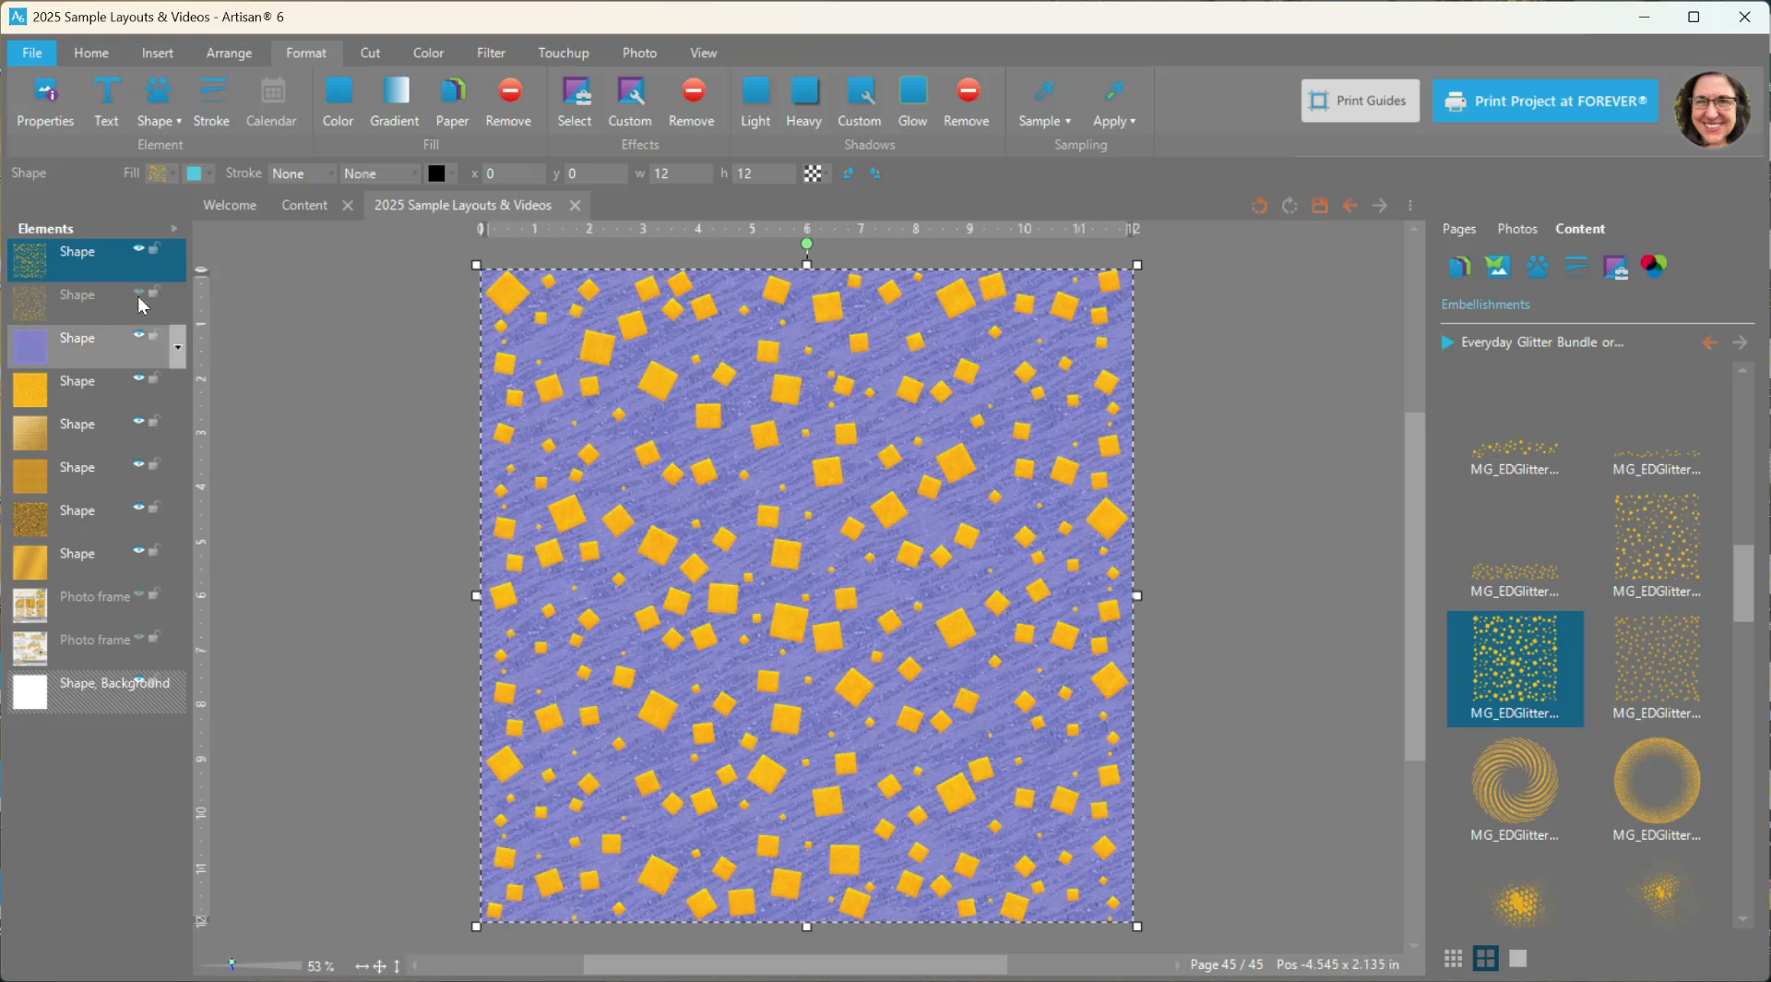
click(140, 249)
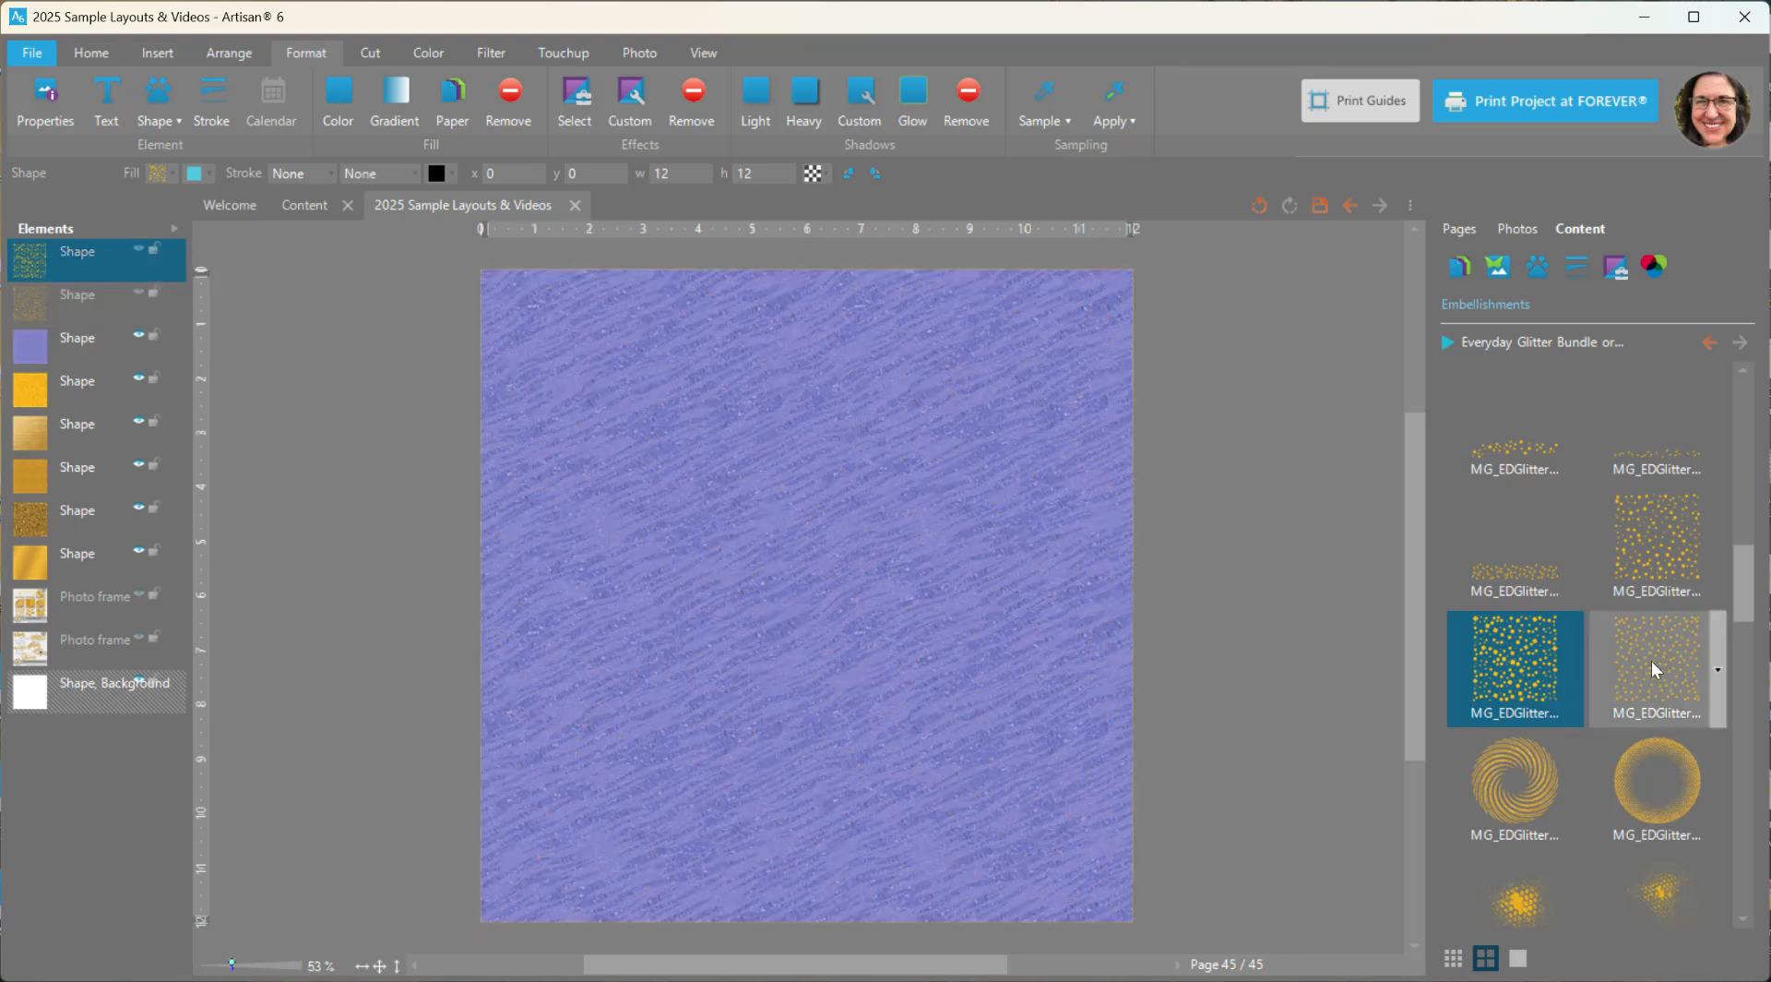
- Add the full-page small ring confetti embellishment over the purple paper and hide it
right_click(1615, 657)
click(1661, 676)
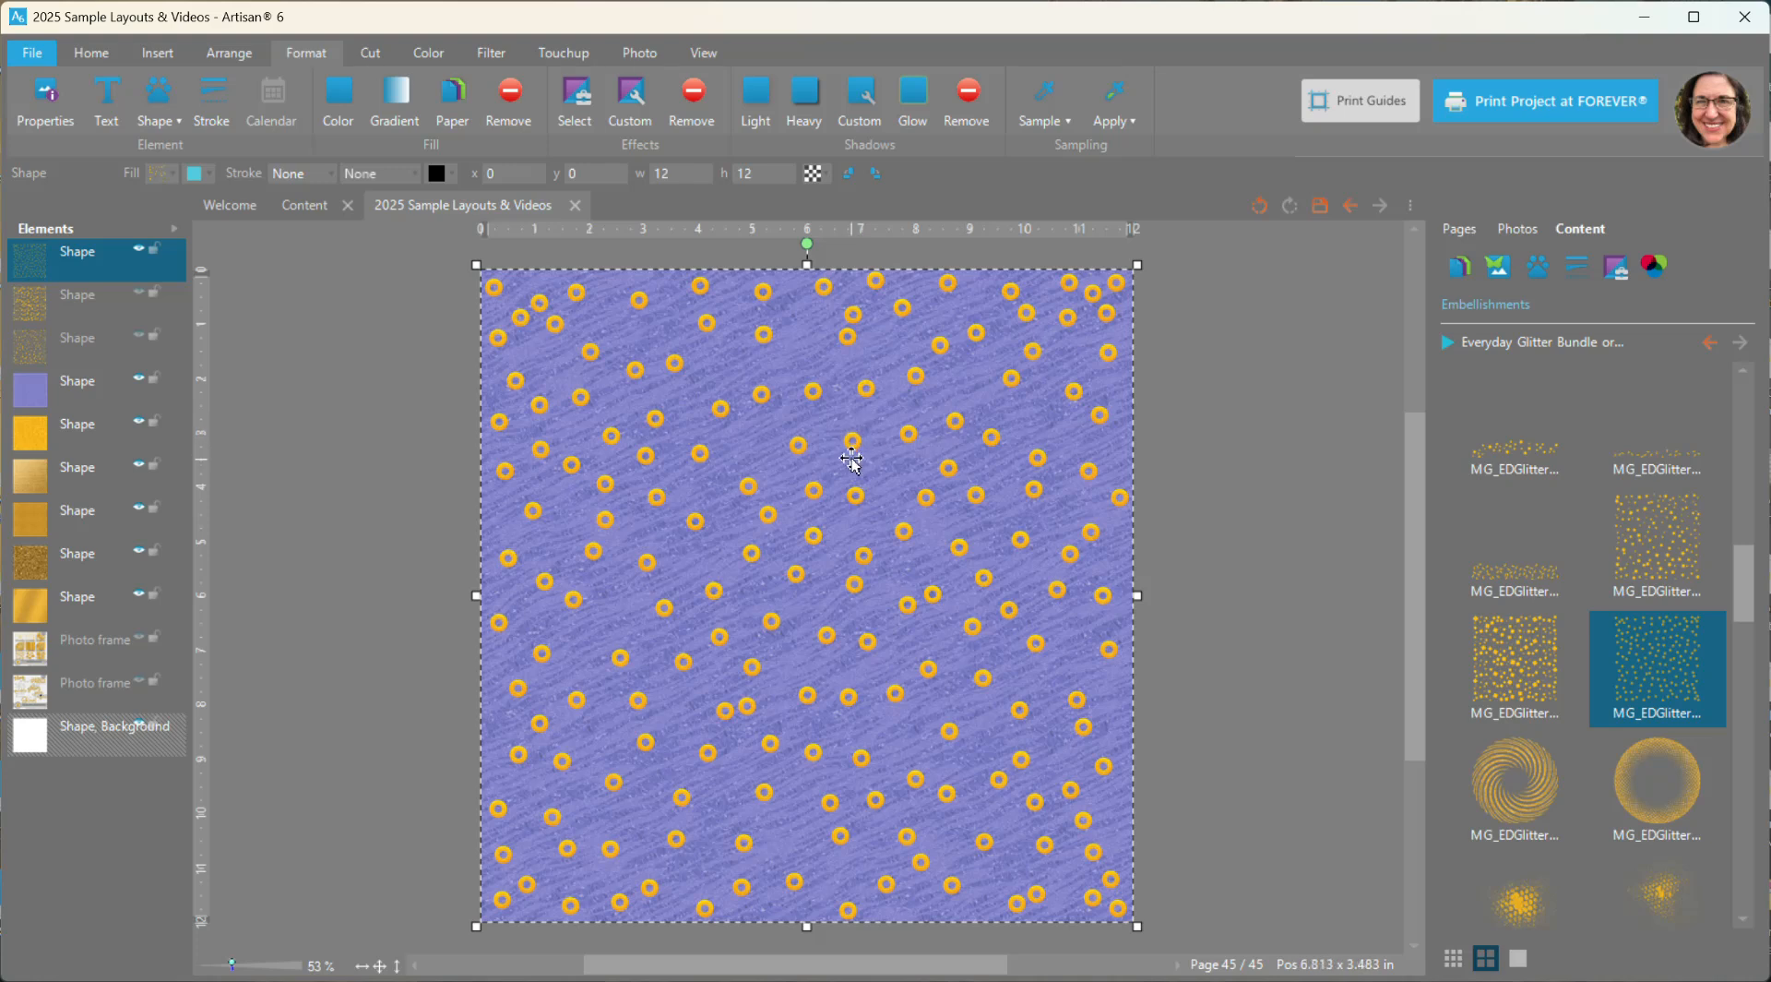
click(138, 251)
- Add the round glitter swirl embellishment to the page
scroll(1582, 744, down, 2)
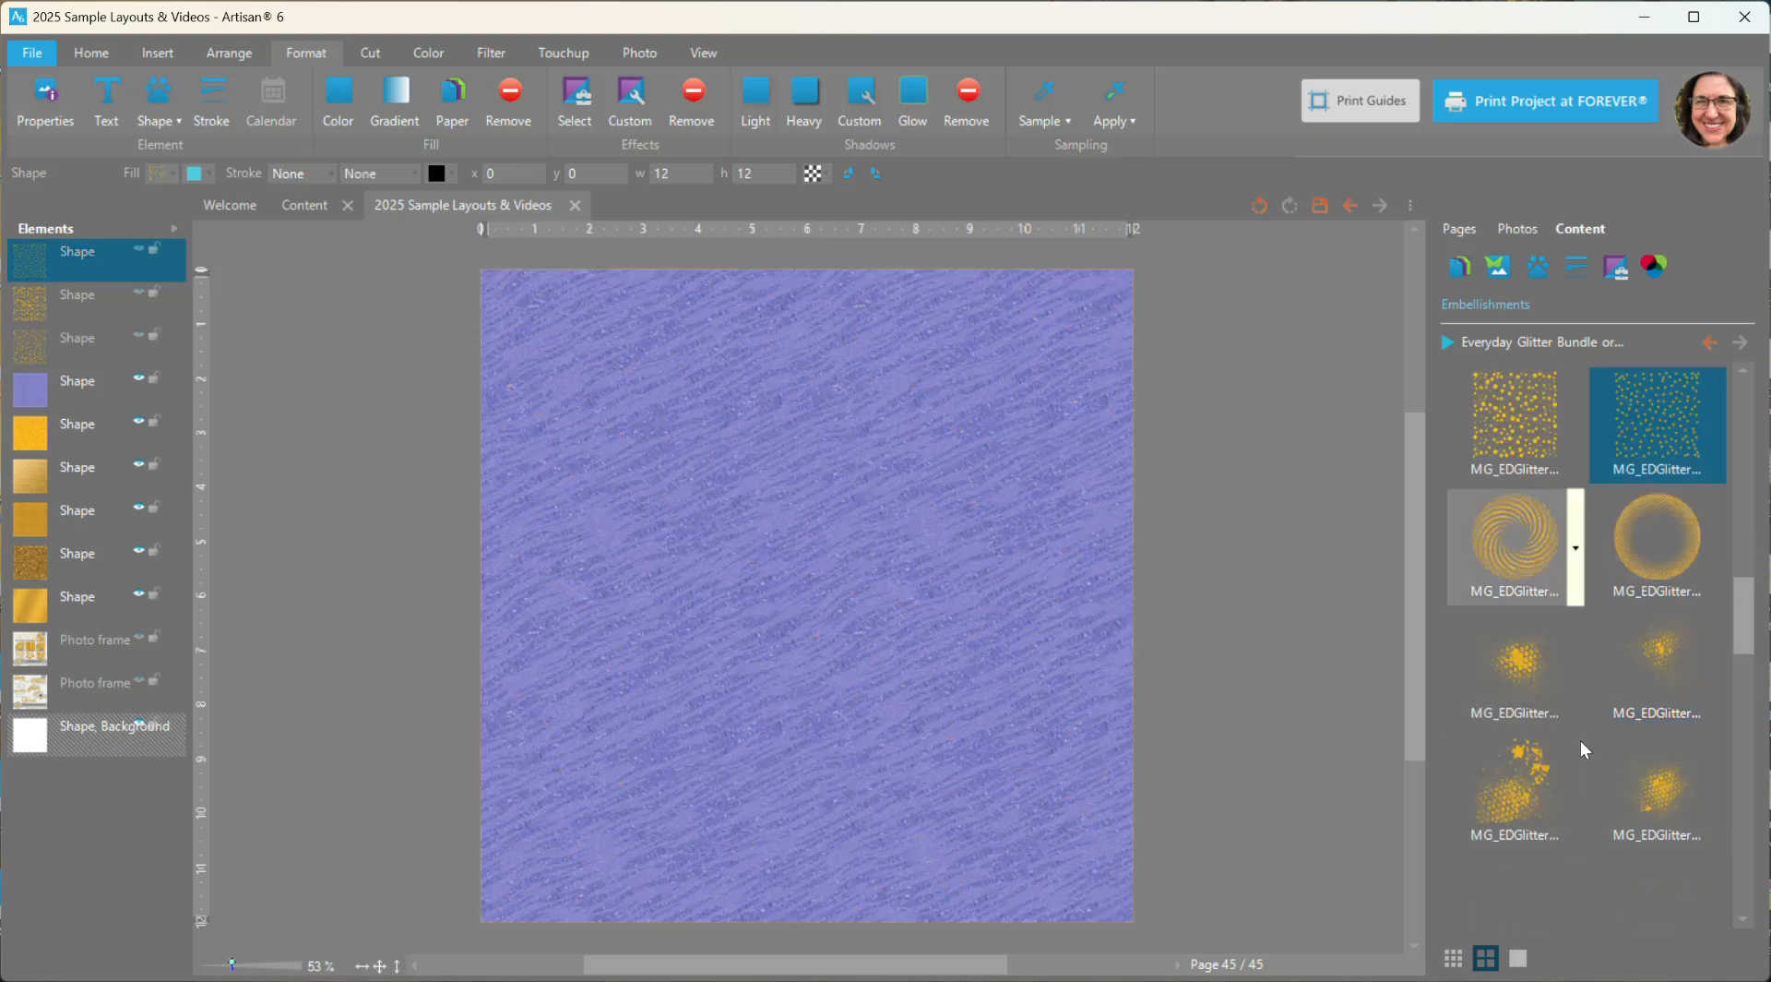
right_click(1508, 531)
click(1524, 546)
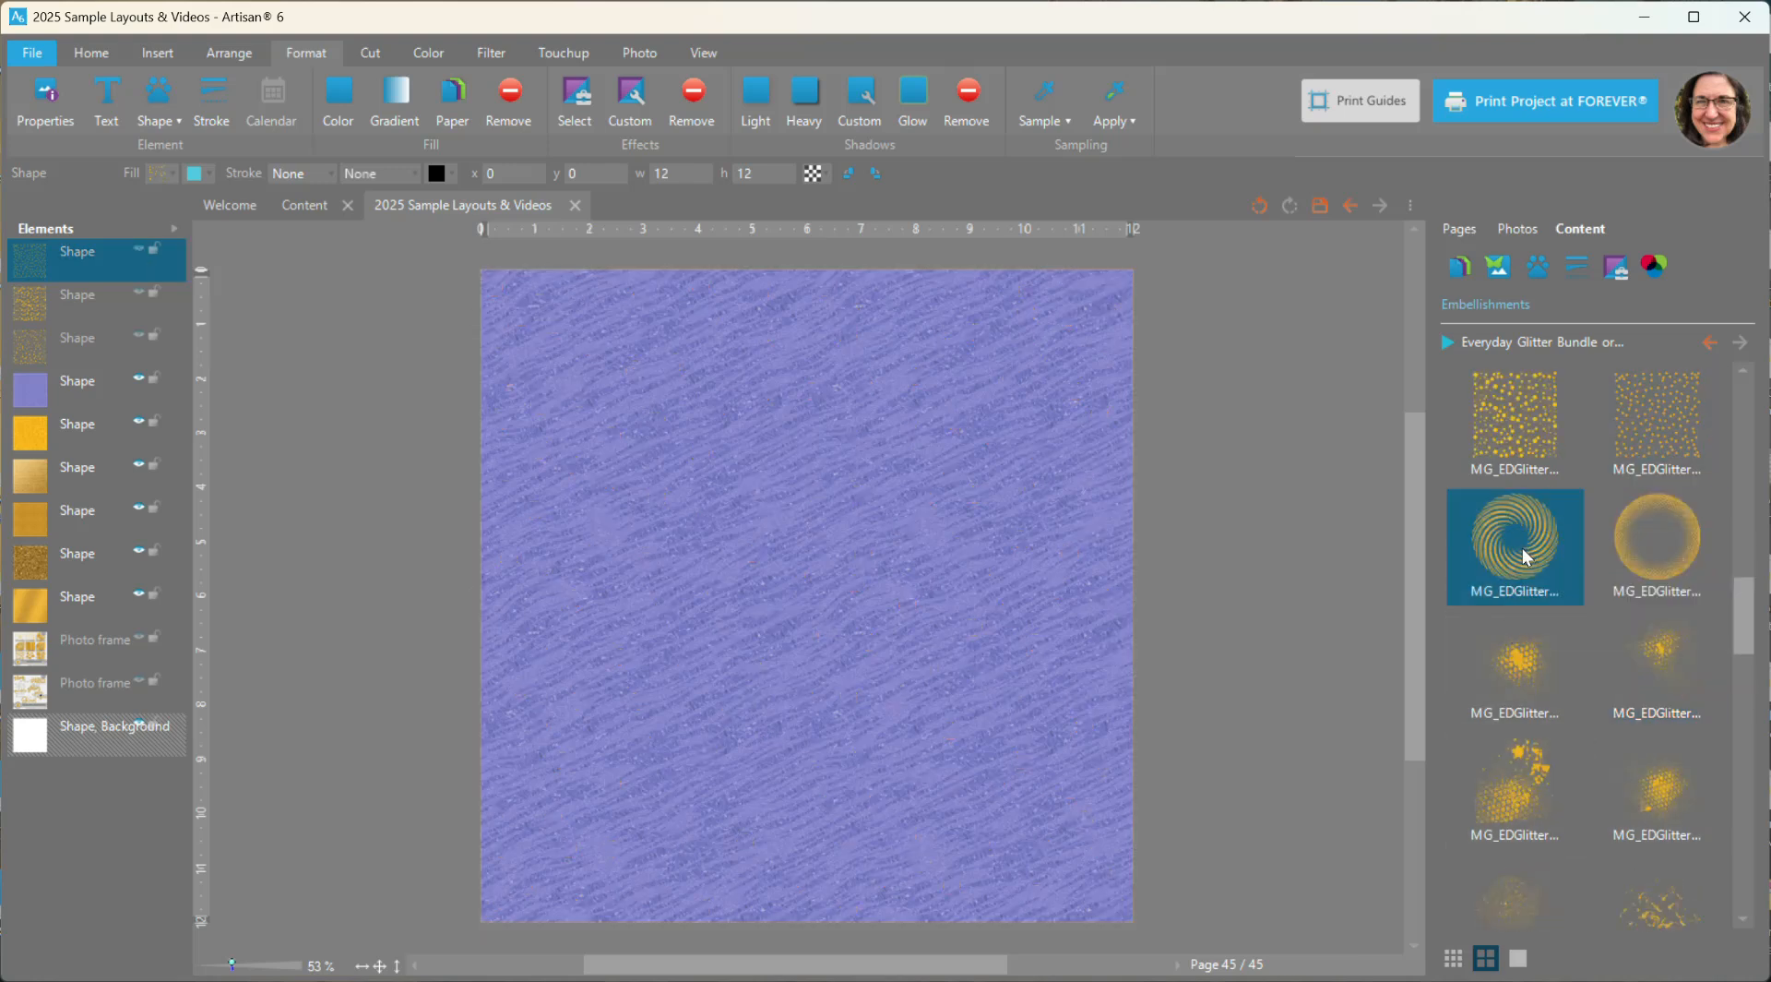
- Add the round lattice glitter embellishment to the upper middle of the page and hide the glitter swirl
drag(983, 501, 1159, 441)
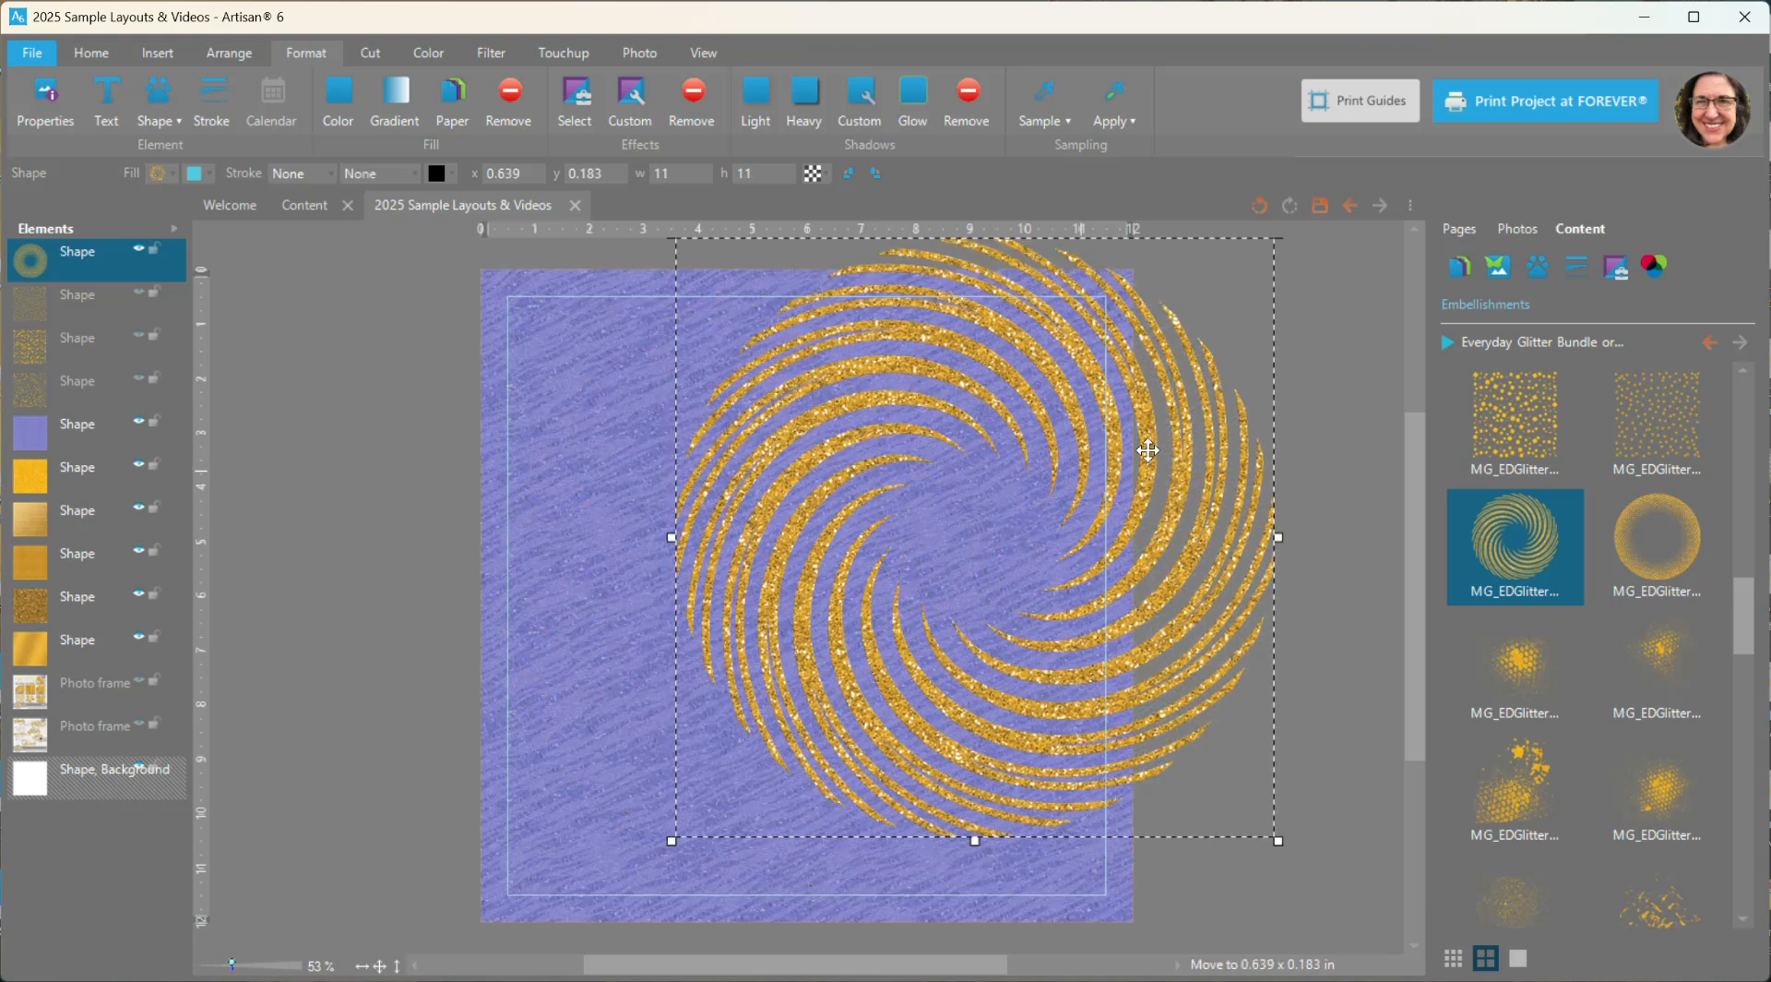
right_click(1658, 533)
click(1665, 540)
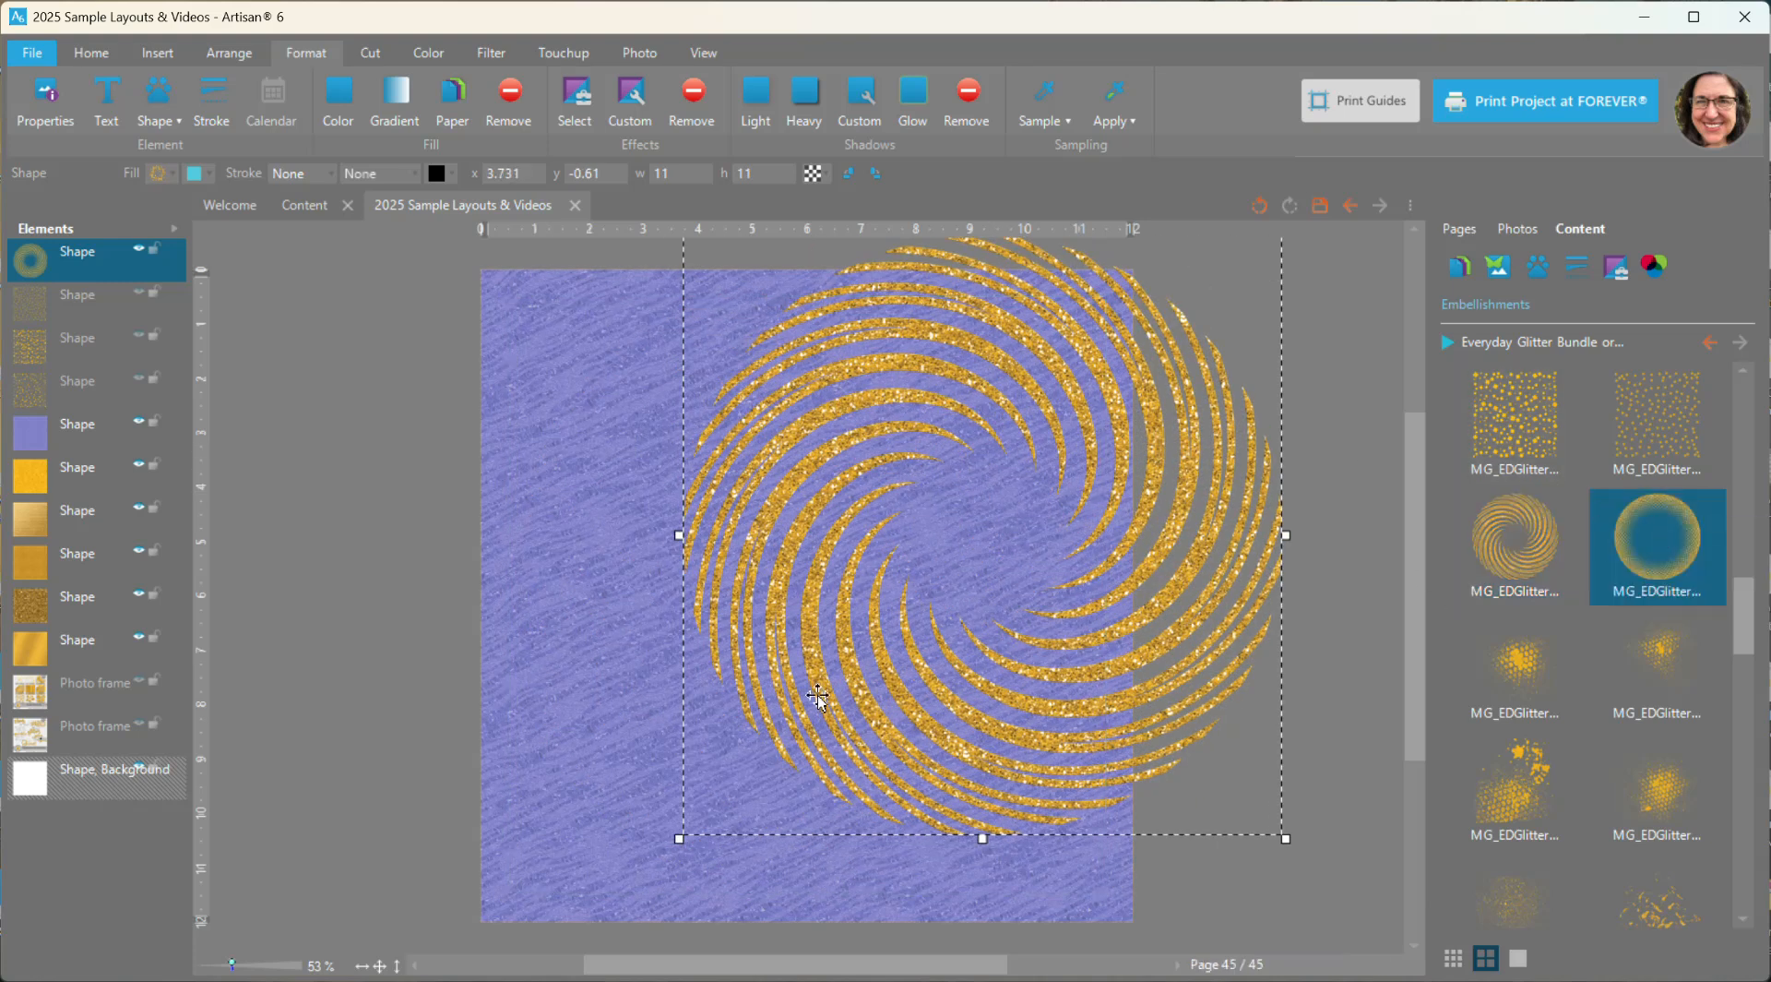
drag(1040, 437, 760, 448)
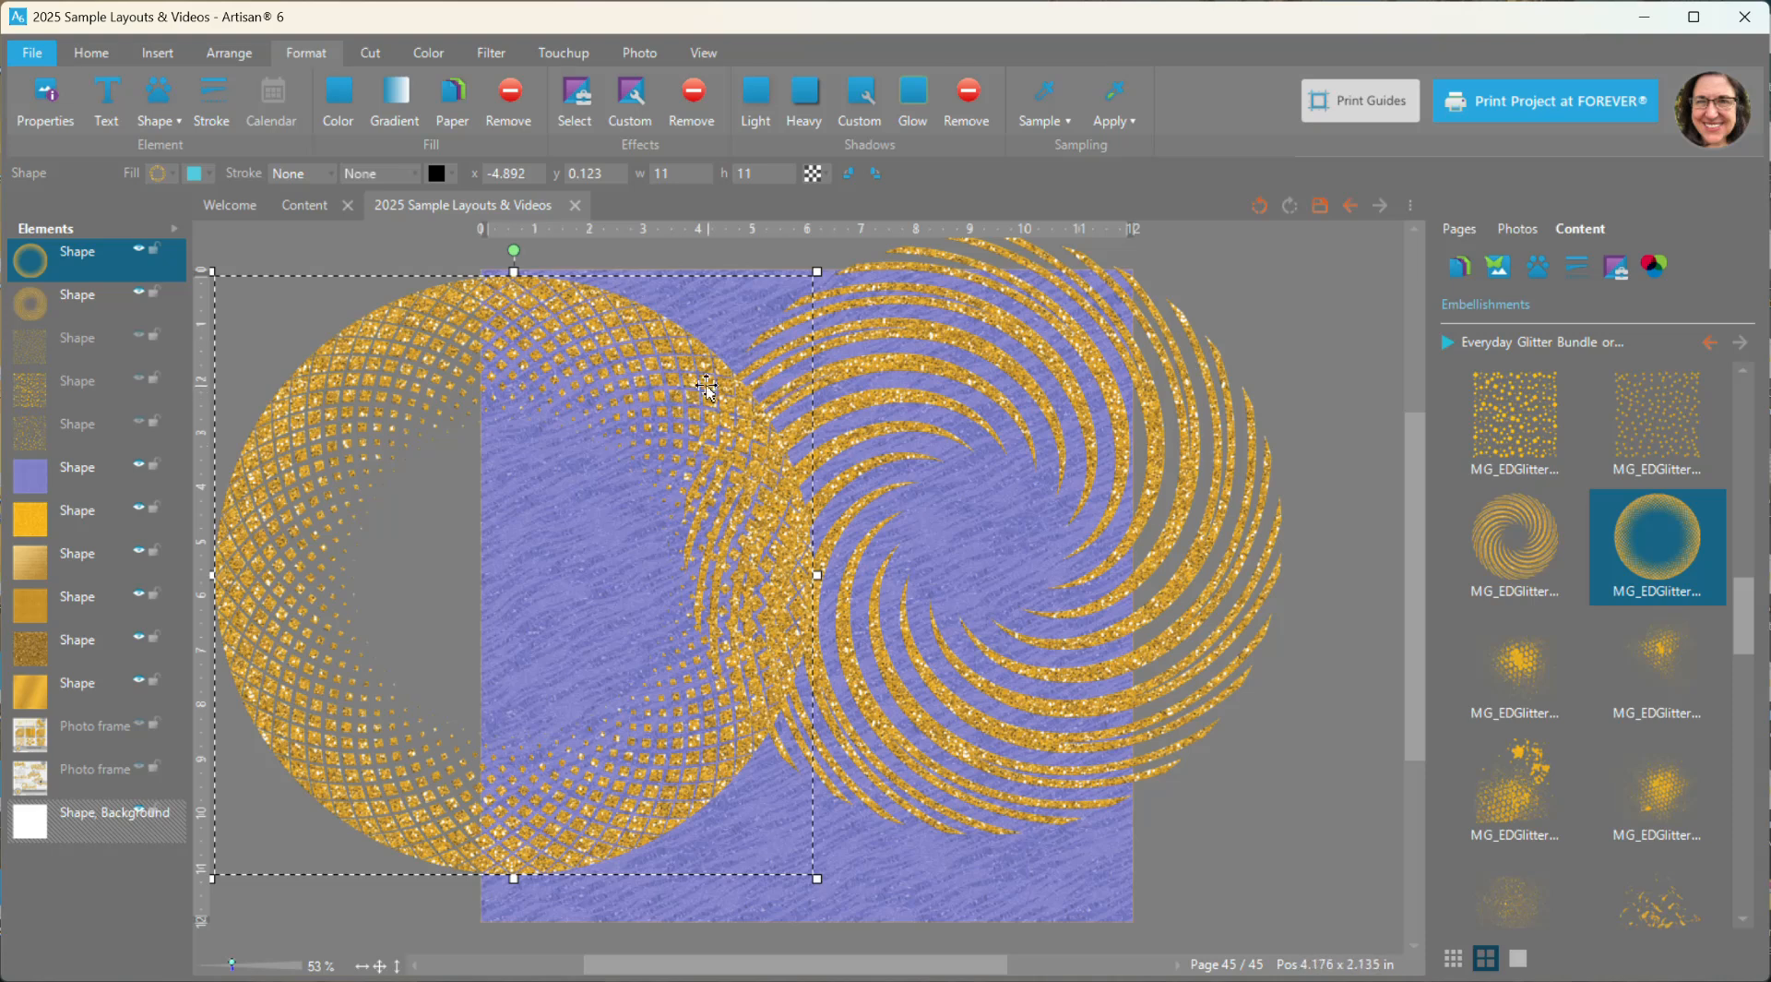
drag(709, 388, 991, 382)
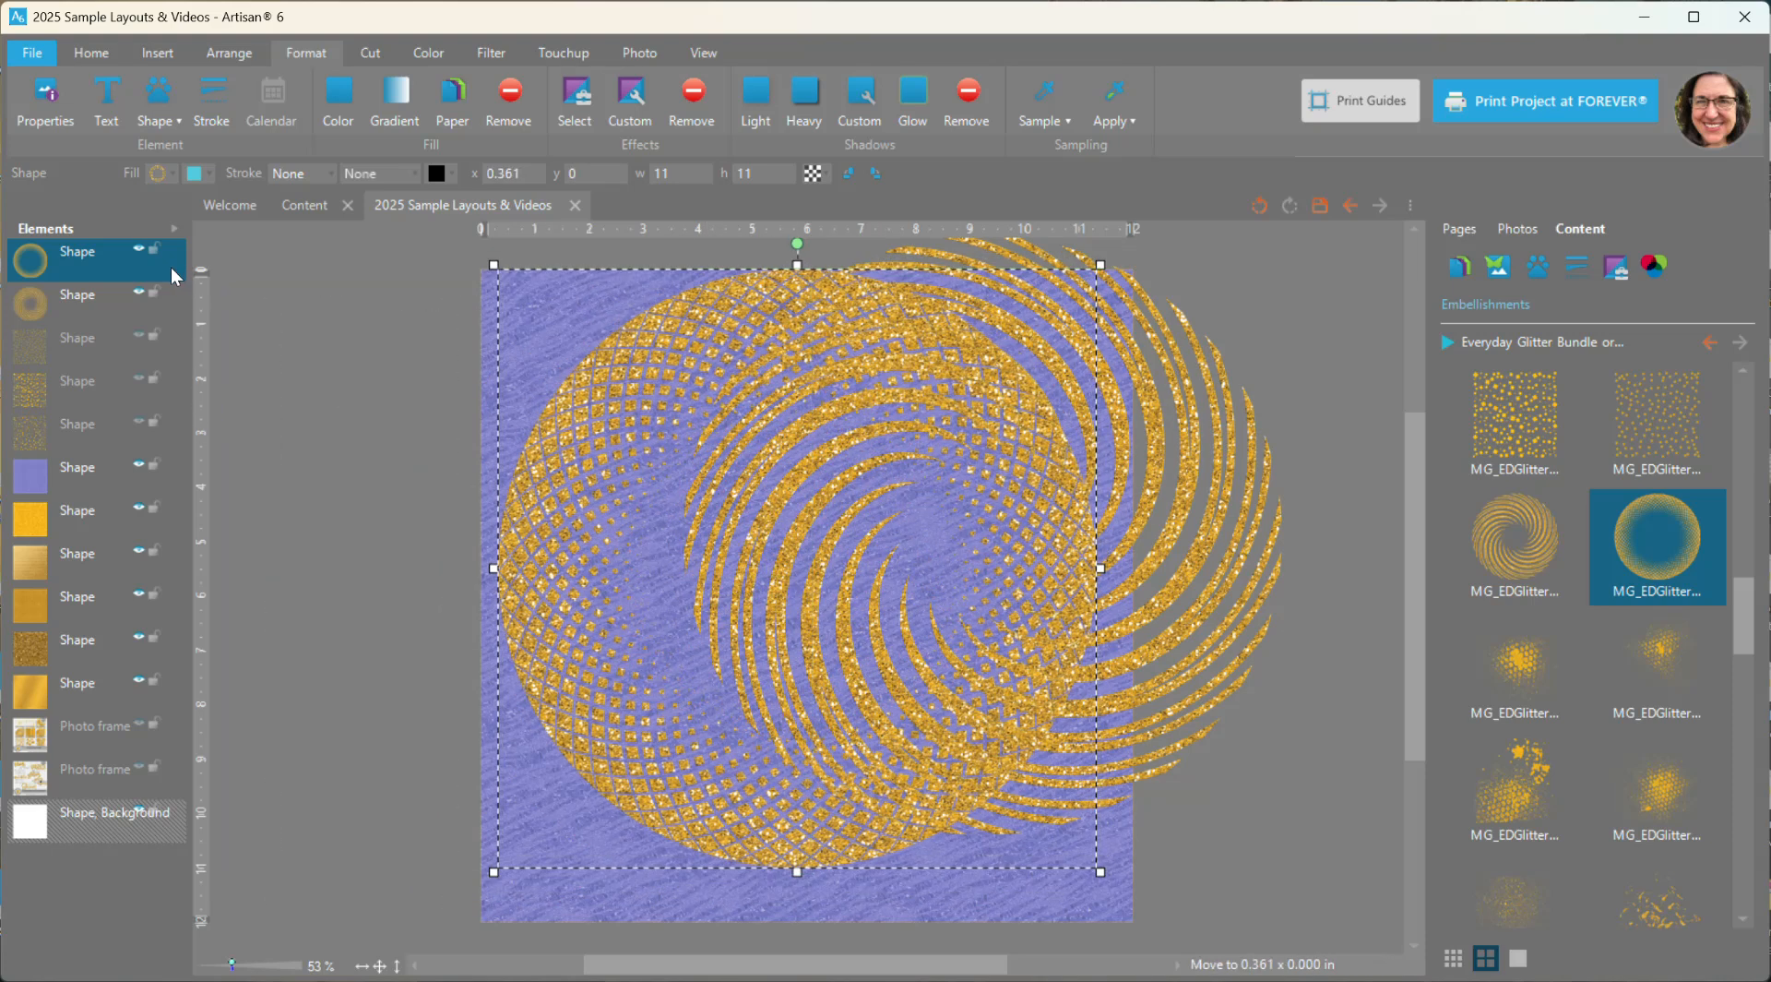
click(143, 296)
- Insert an empty photo frame over the round lattice embellishment and enlarge it to cover most of the circle
click(167, 51)
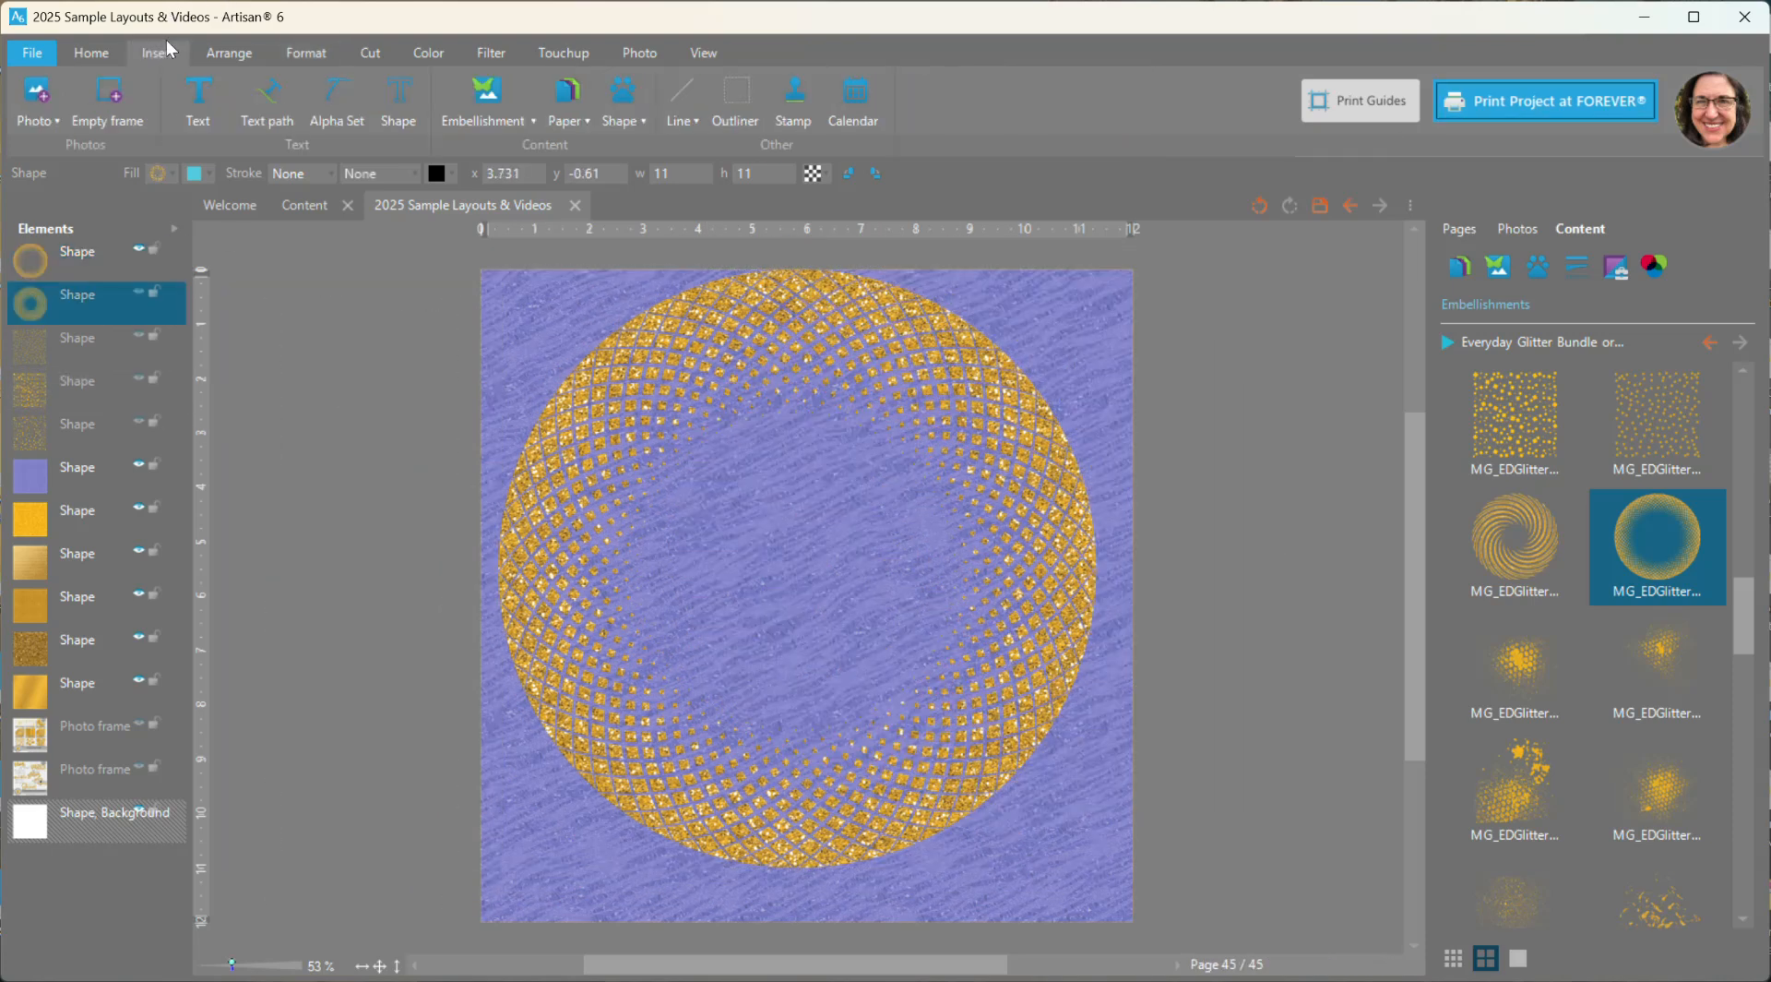
click(102, 102)
drag(803, 545, 736, 446)
drag(856, 606, 1067, 818)
- Match the photo frame's size to the lattice circle at 11 by 11 and align their centers both ways
shift+click(792, 298)
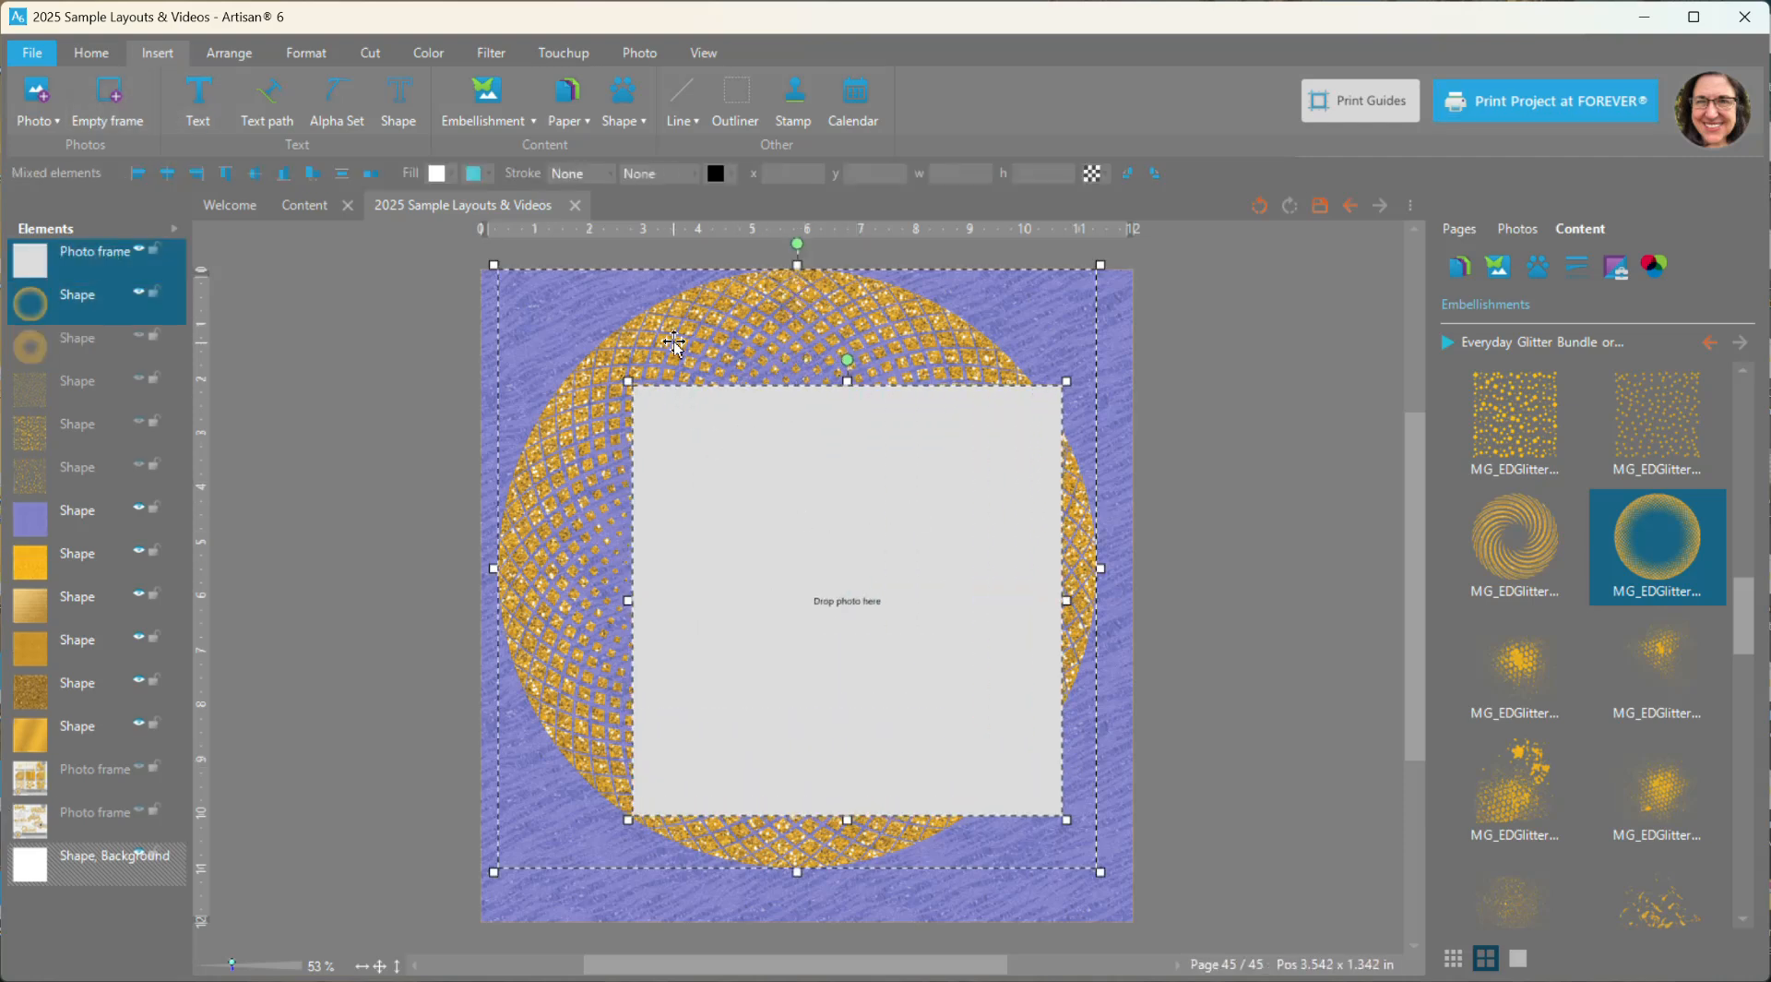
click(372, 175)
click(407, 253)
click(255, 173)
click(172, 169)
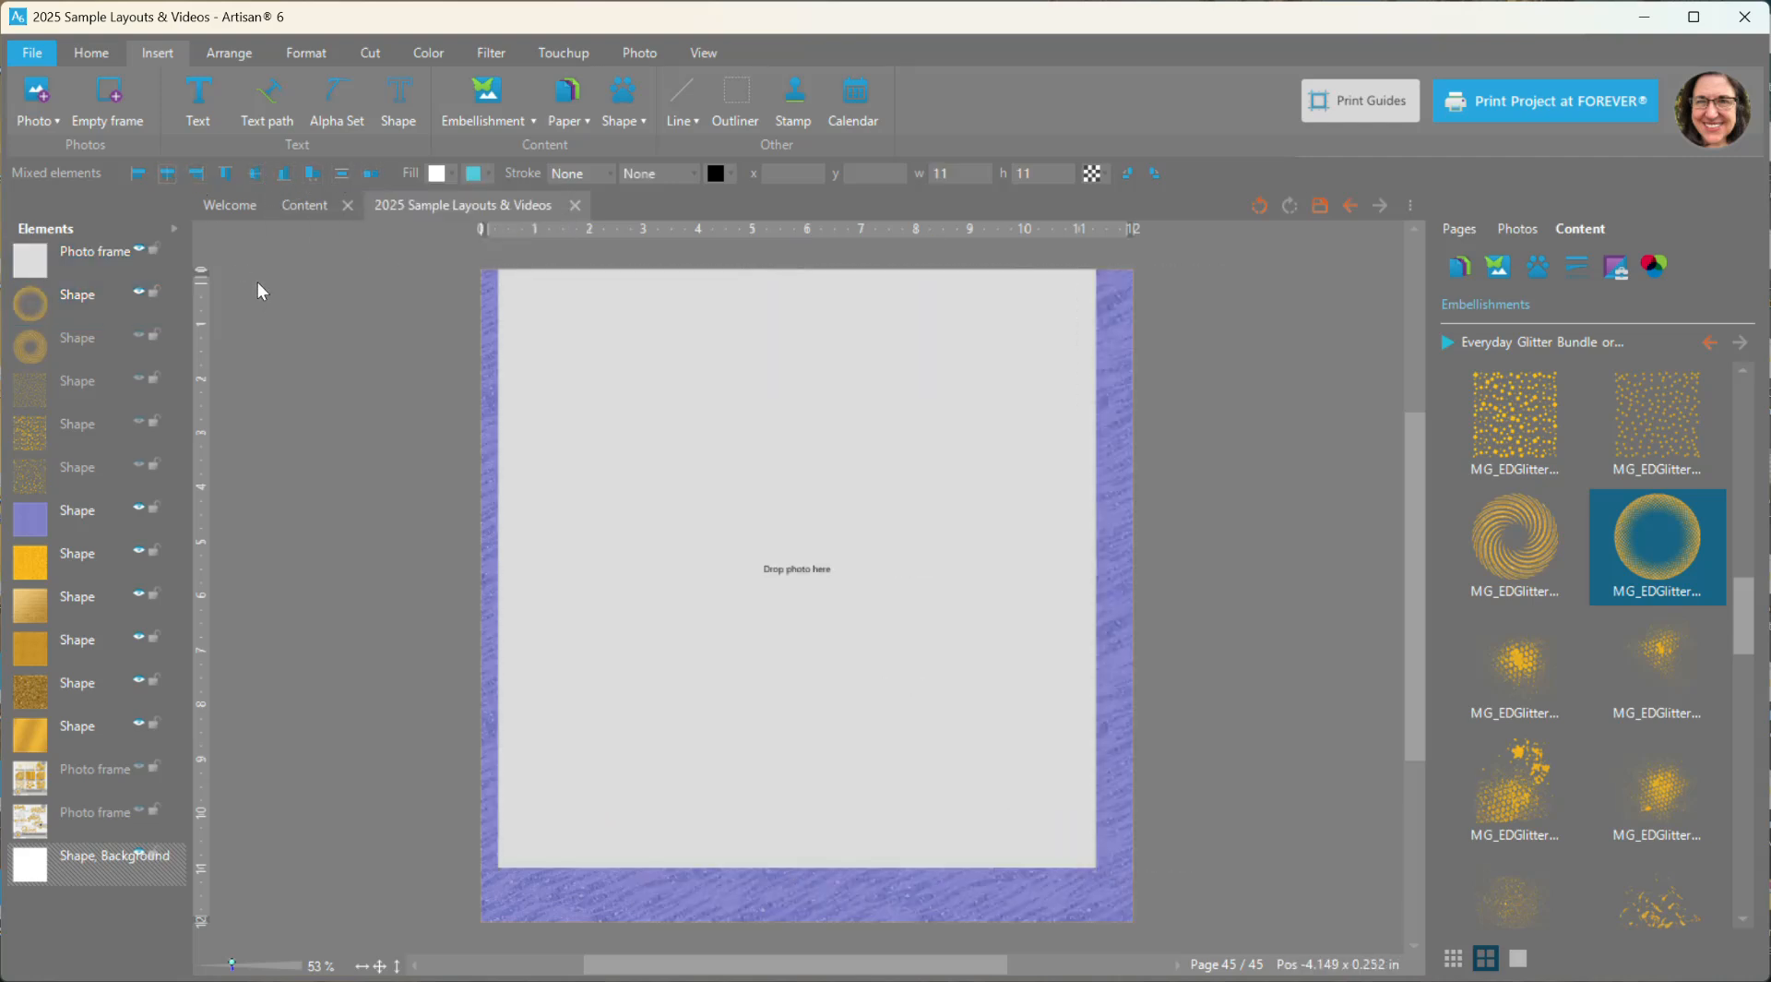
- Change the photo frame's shape to the Ellipse from the Common kit and move the frame behind both round glitter embellishments
click(258, 280)
click(751, 407)
right_click(755, 410)
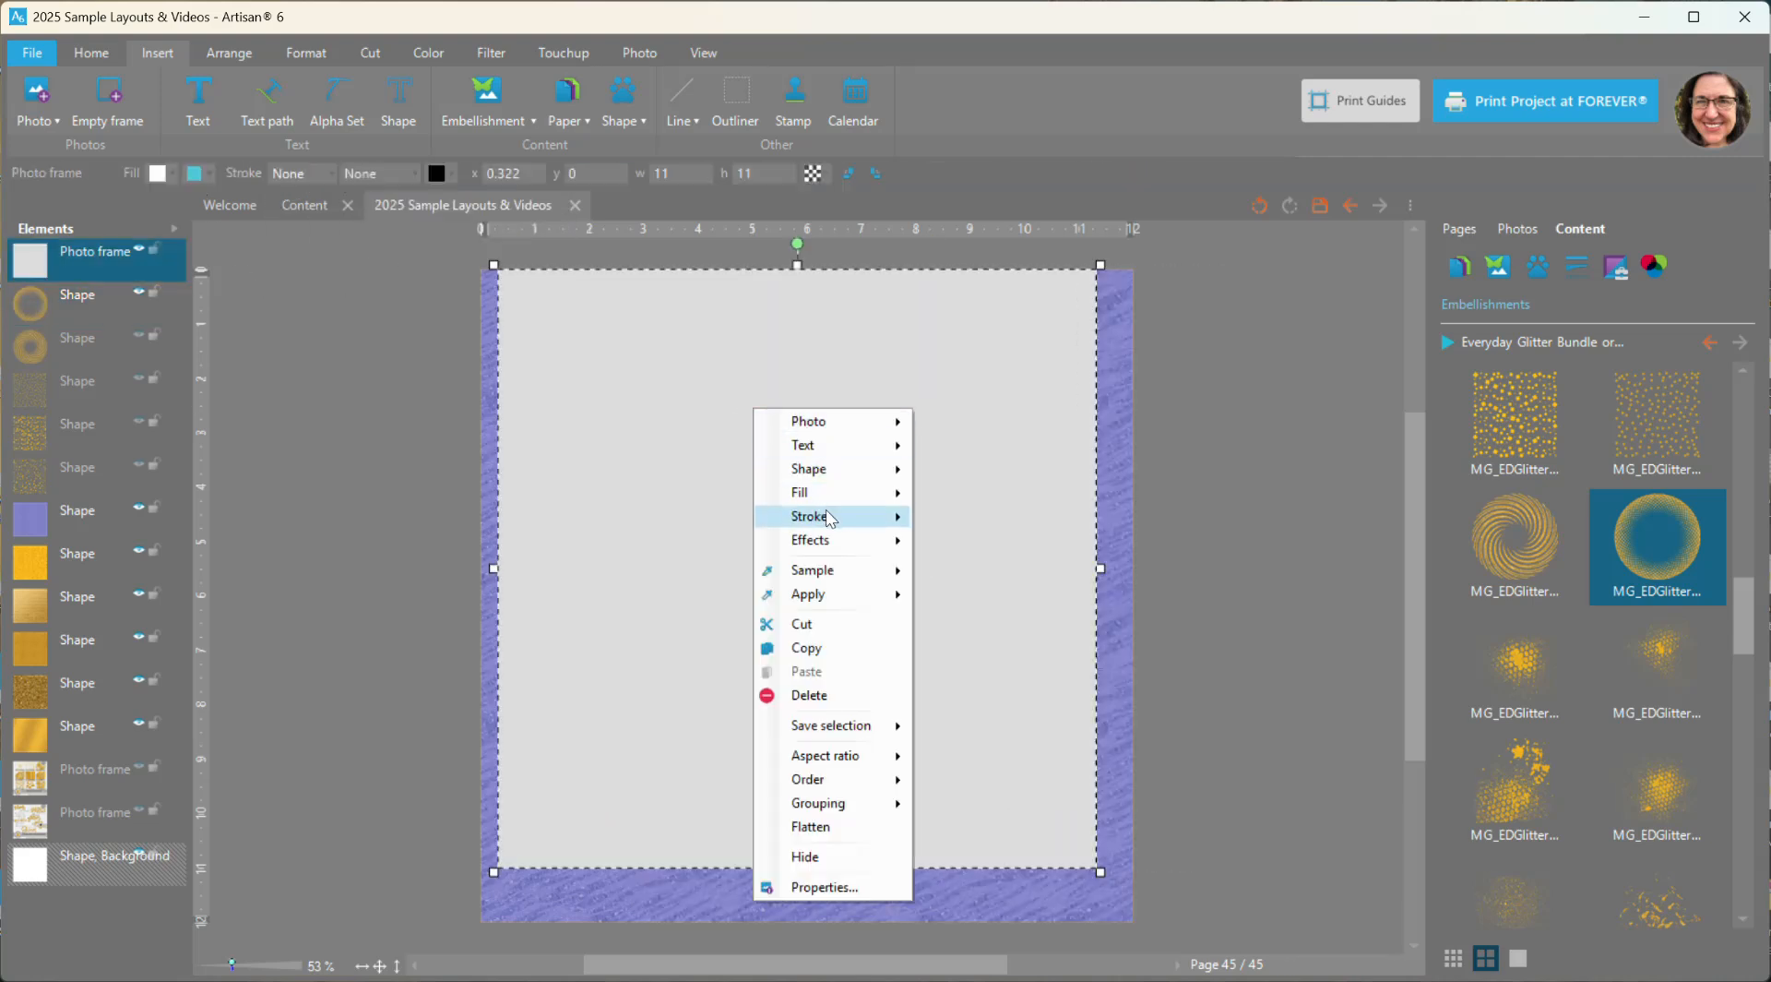
mouse_move(837, 475)
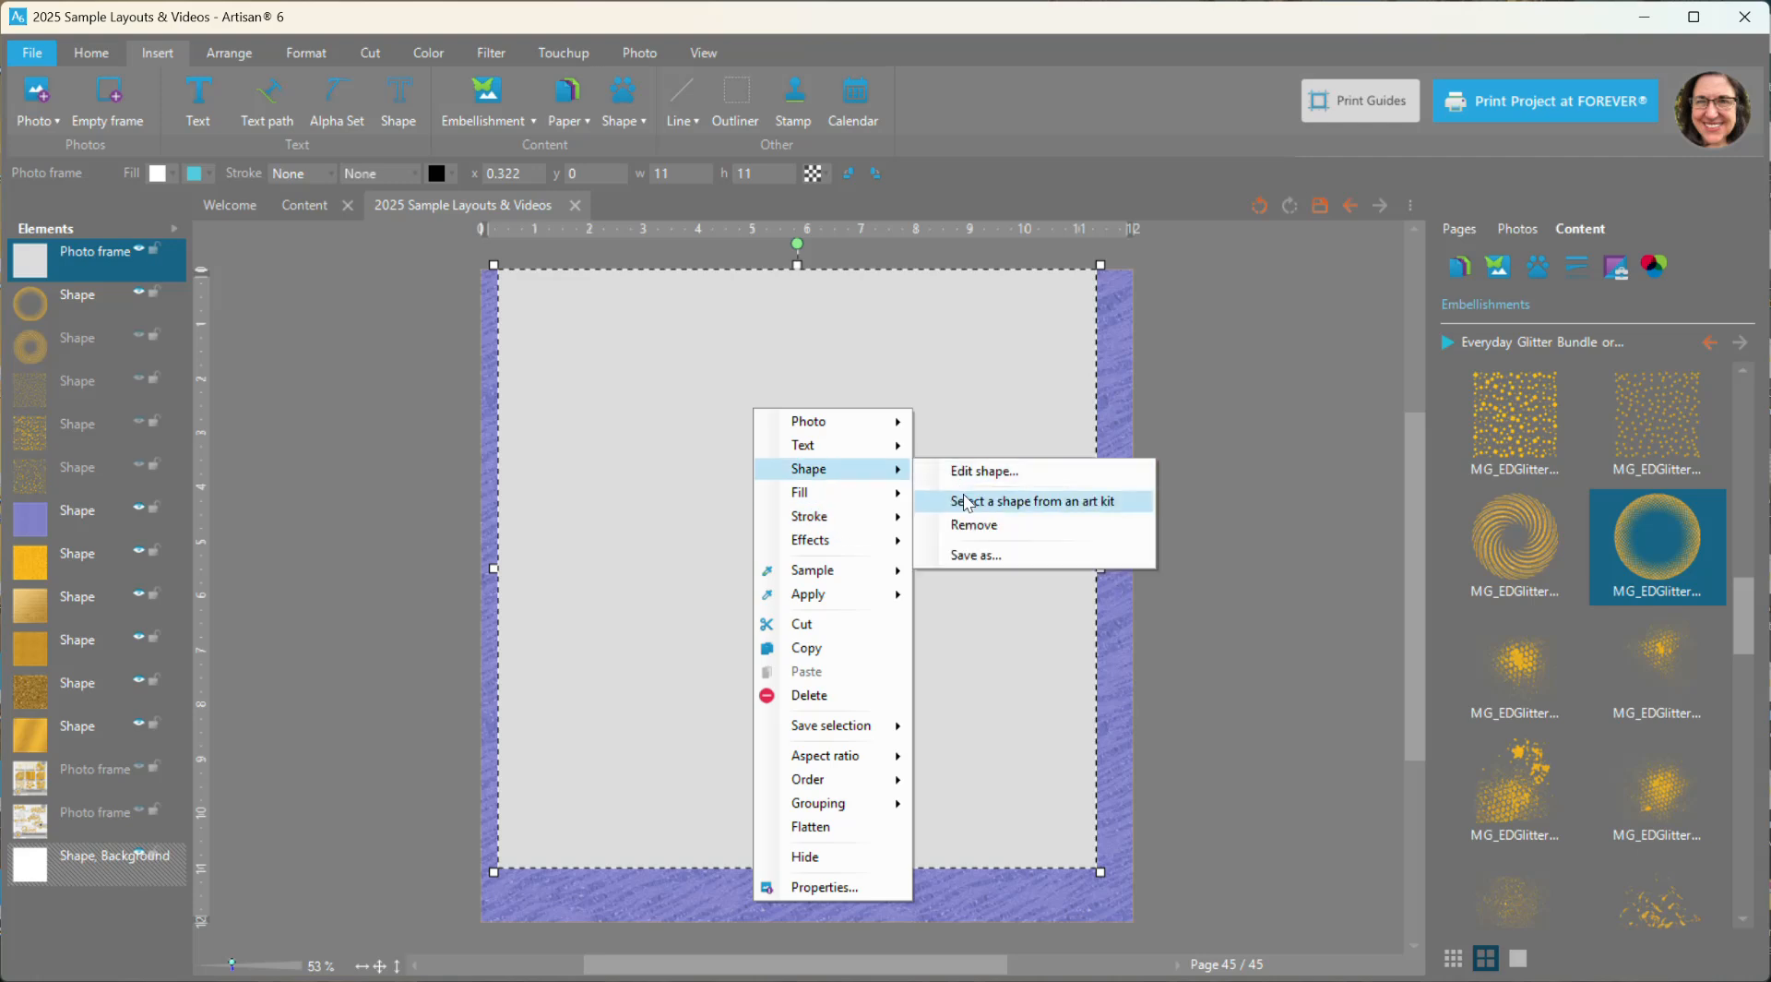
click(964, 497)
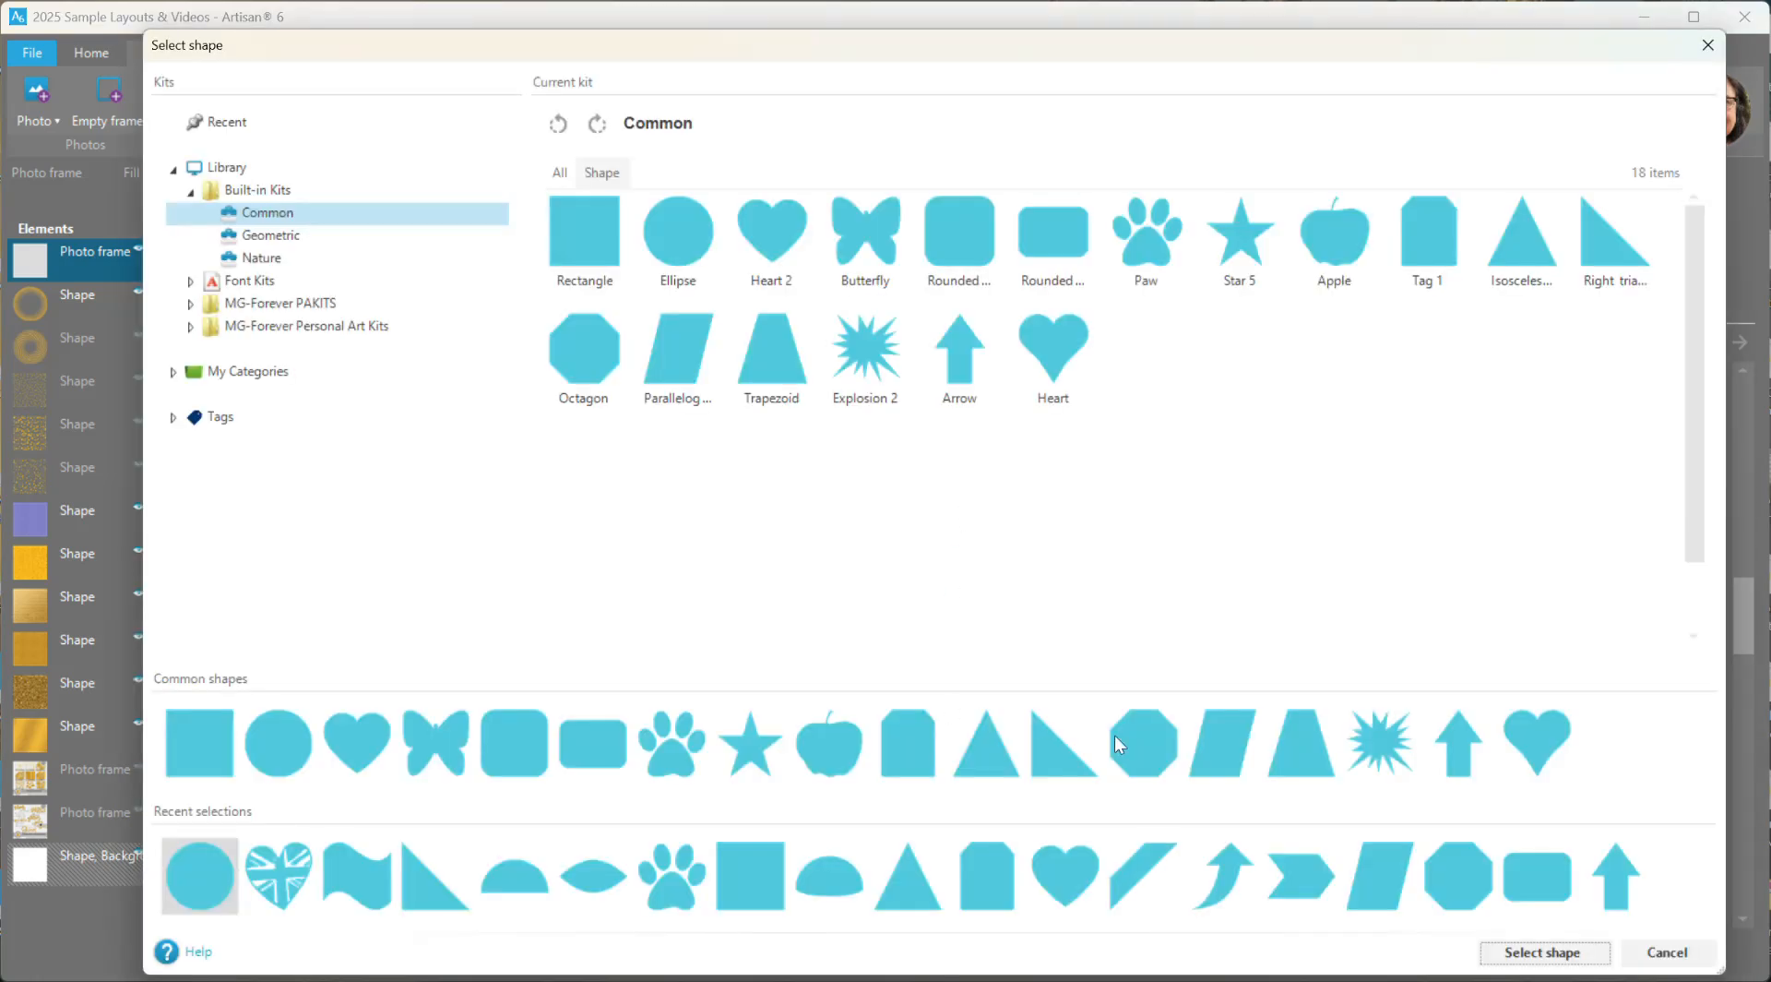
double_click(692, 245)
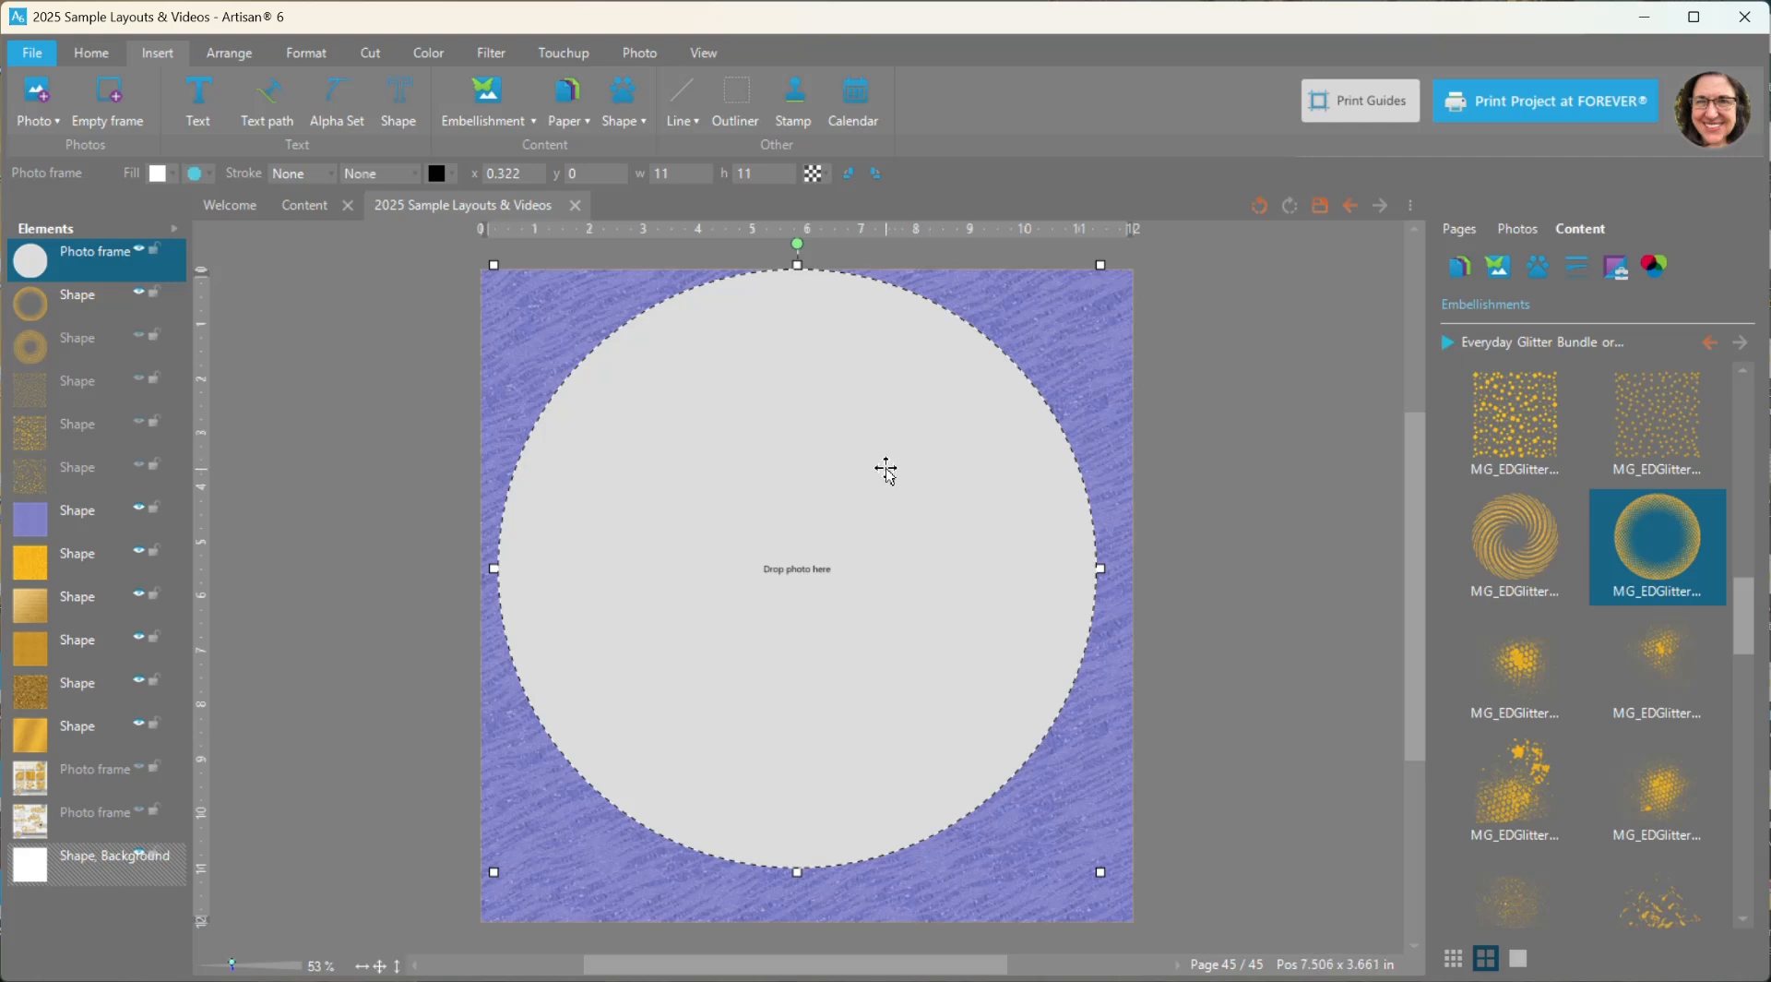
drag(97, 262, 107, 366)
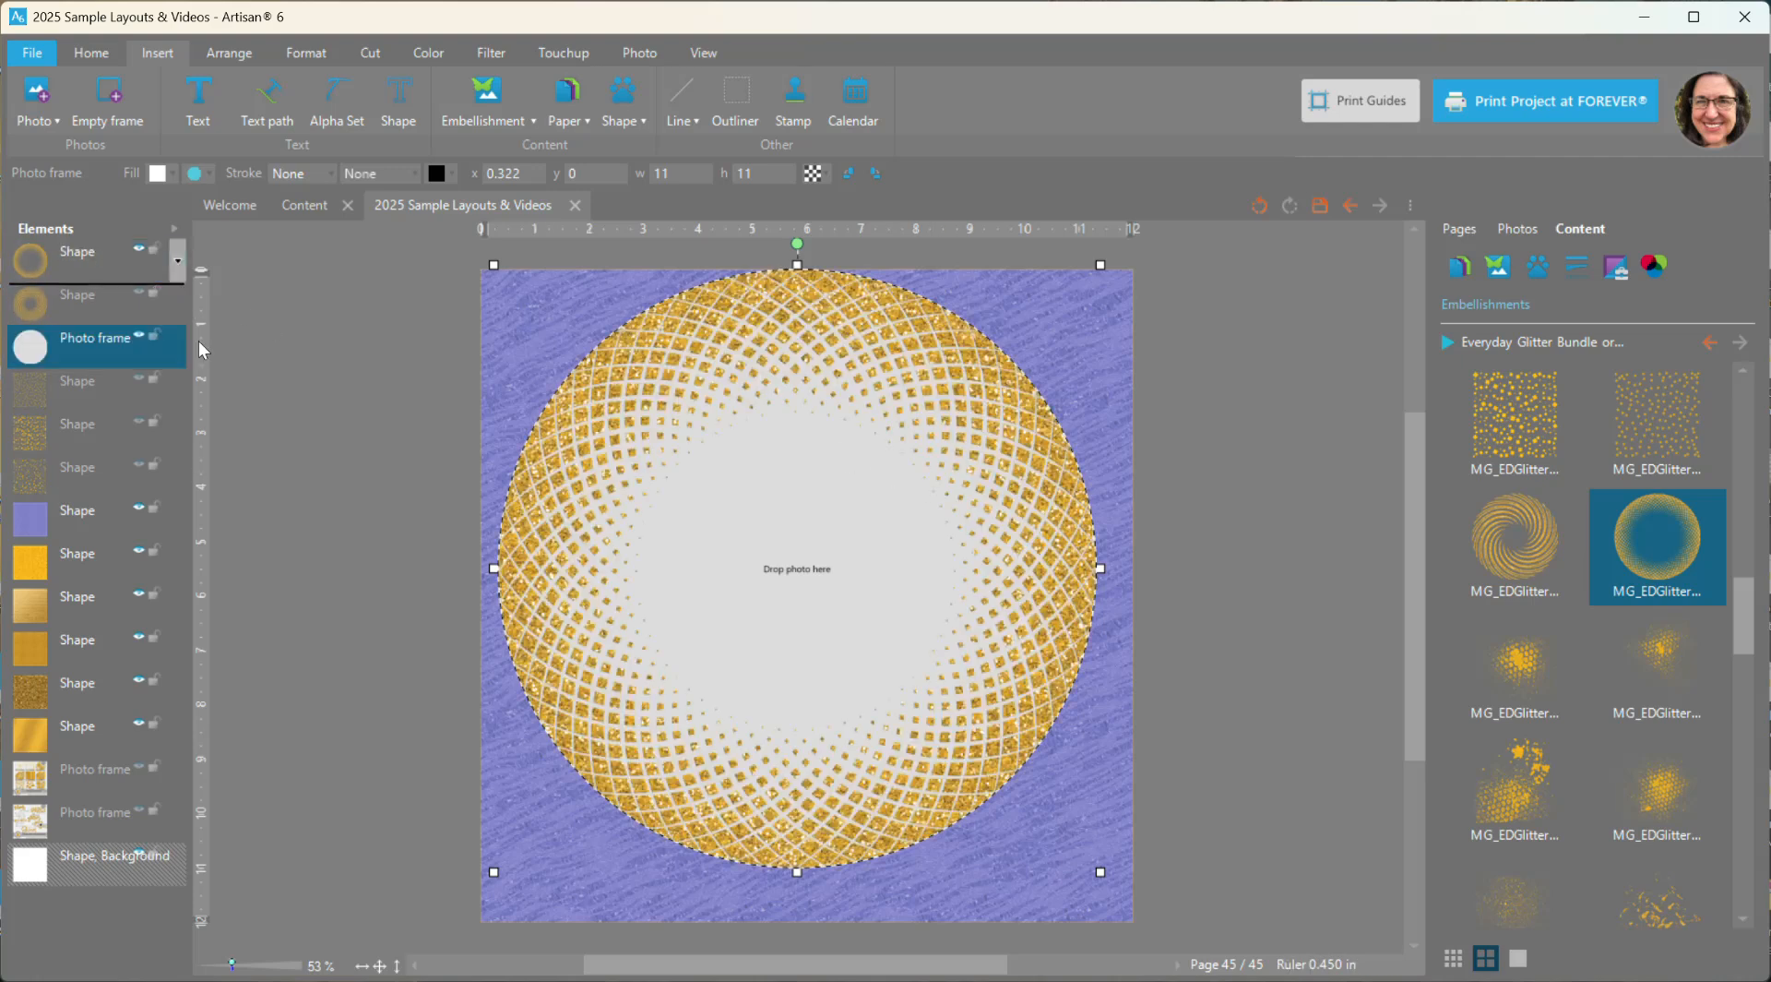
- Align the photo frame and both round glitter embellishments on their centers and move them down to y 0.5 in
shift+click(92, 264)
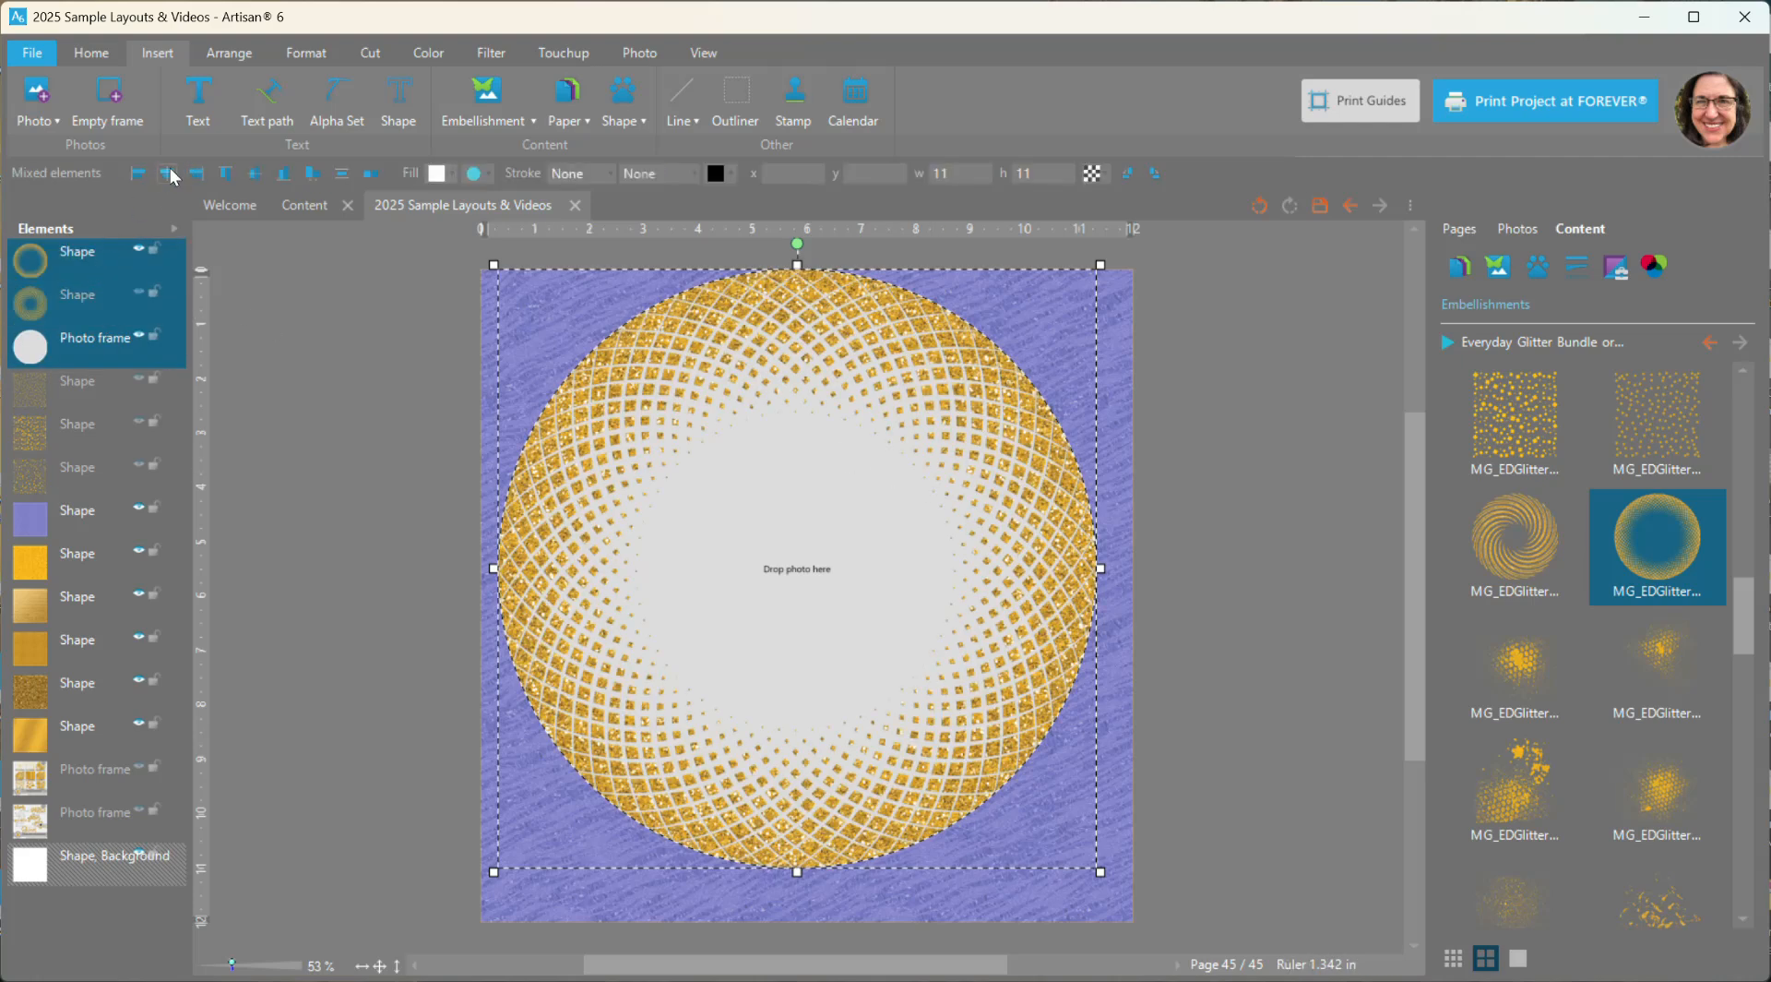
drag(766, 318, 765, 346)
click(1262, 487)
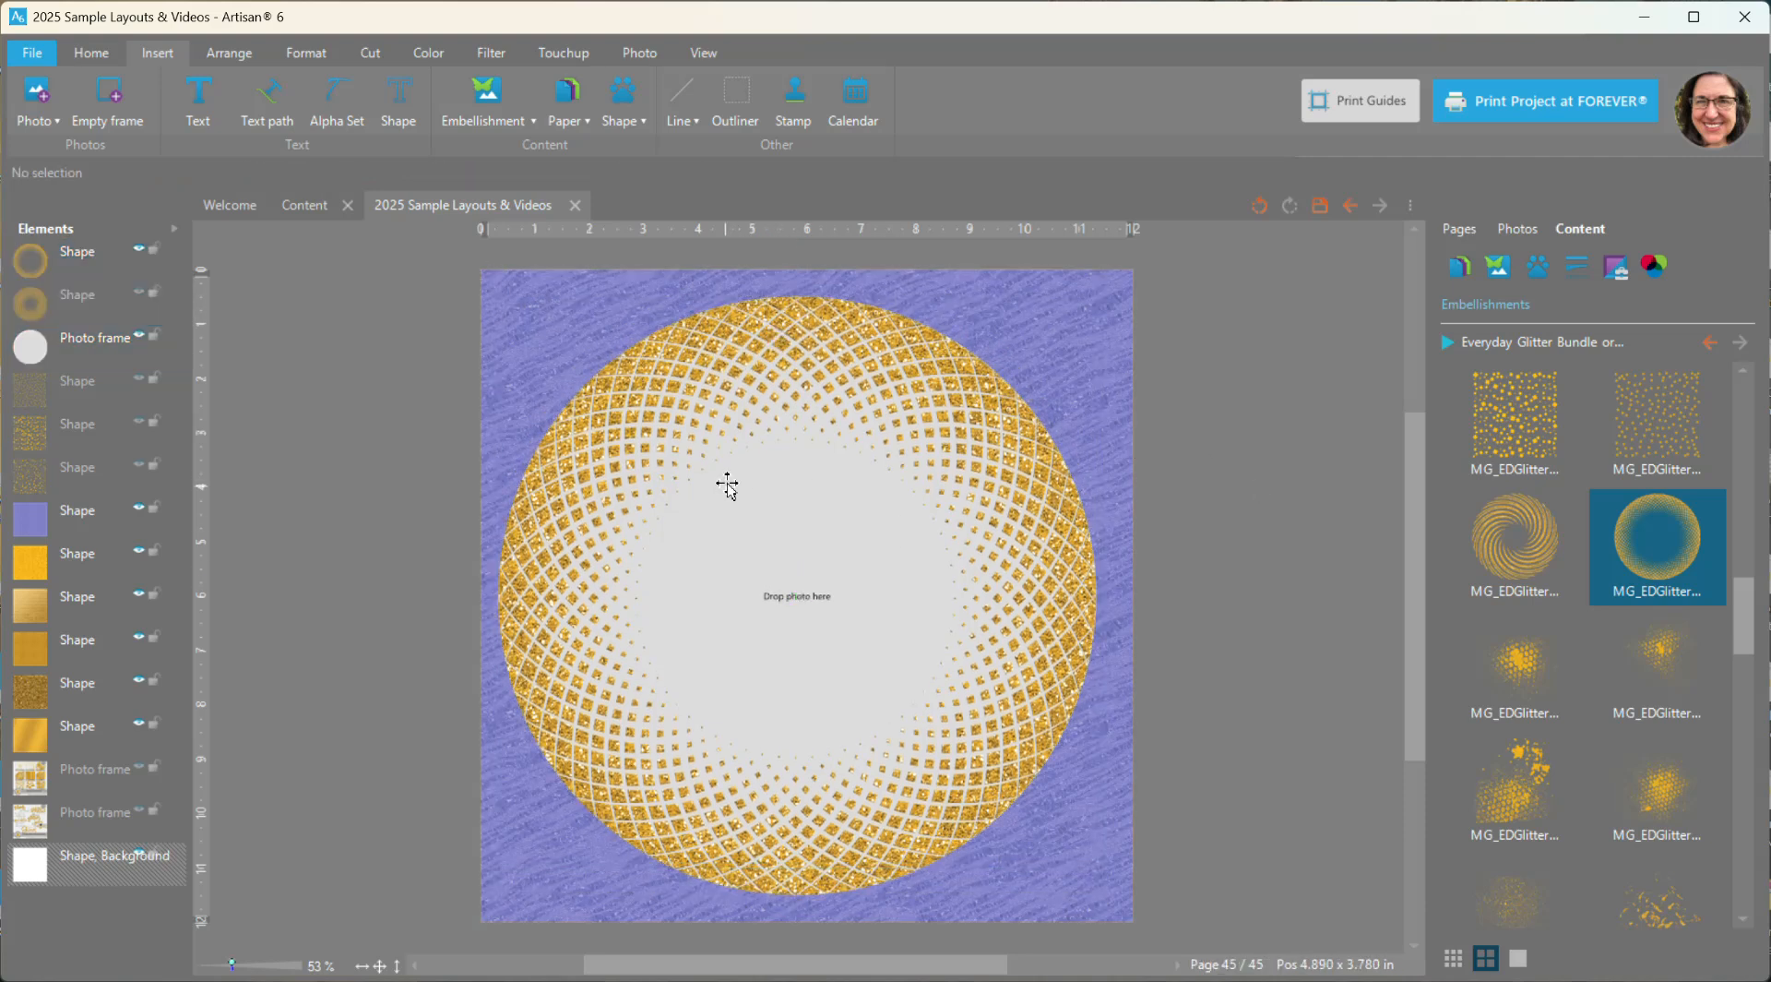
- Hide the lattice circle and show the glitter swirl in front of the round photo frame
click(139, 249)
click(136, 288)
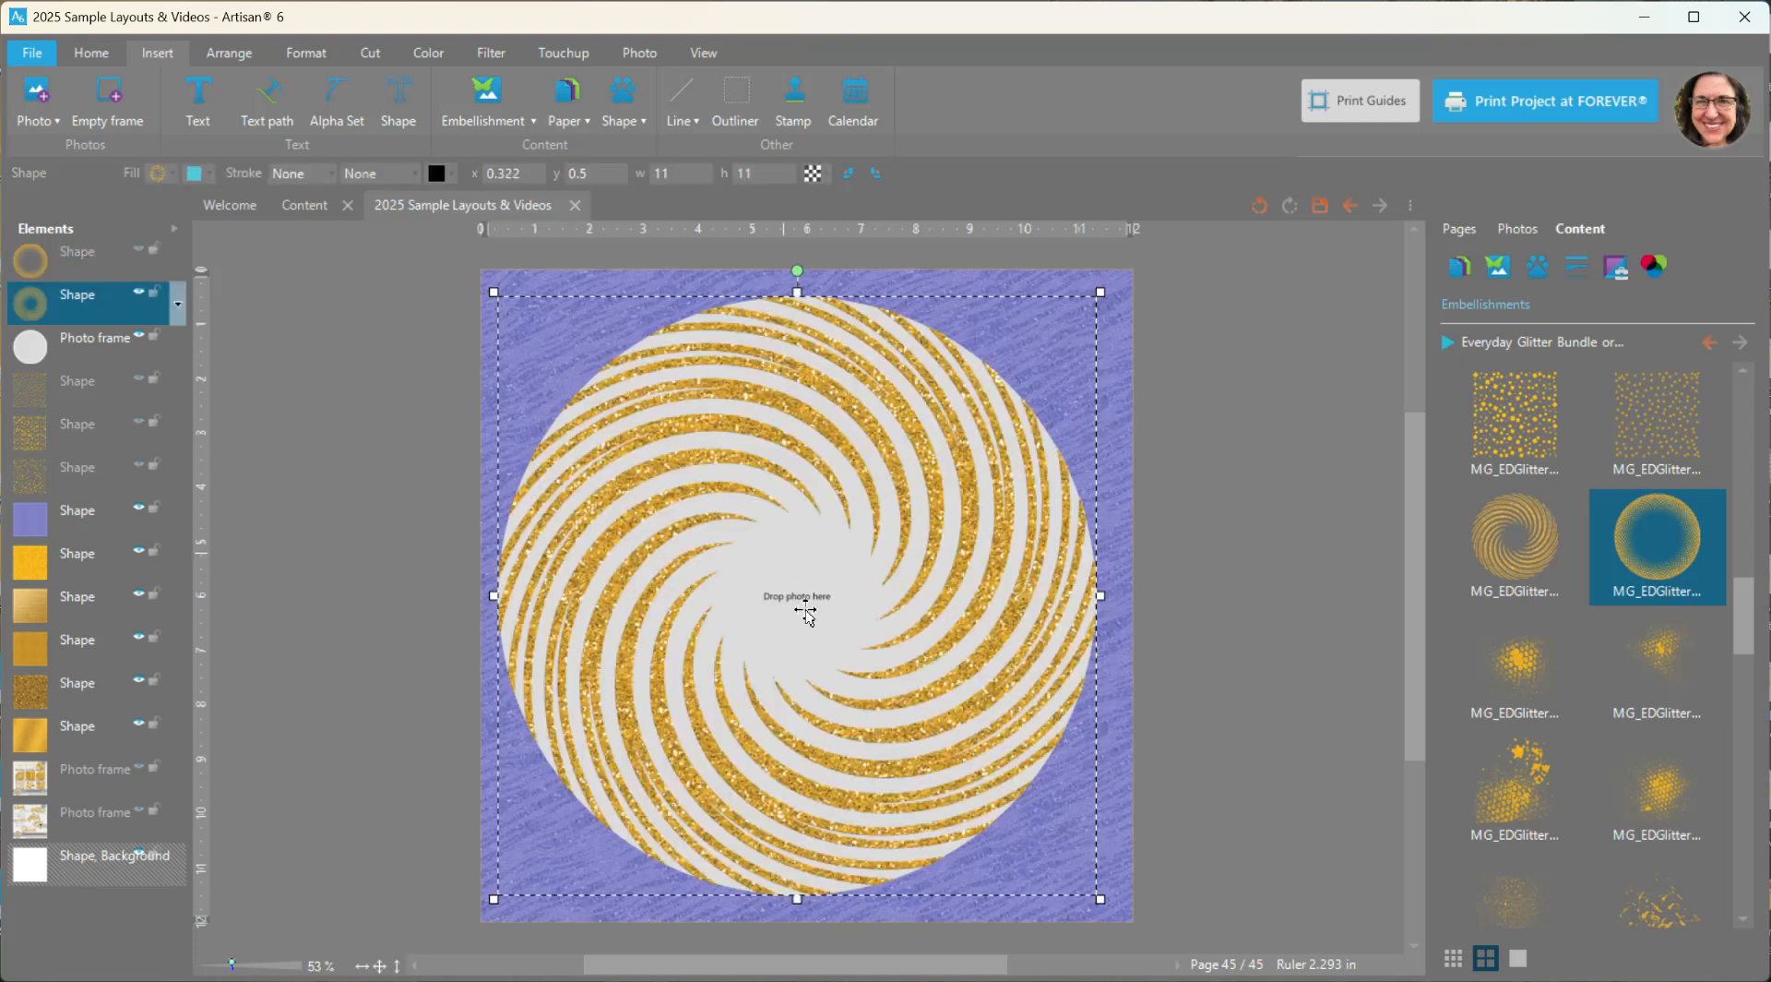
drag(494, 292, 591, 386)
key(ctrl+z)
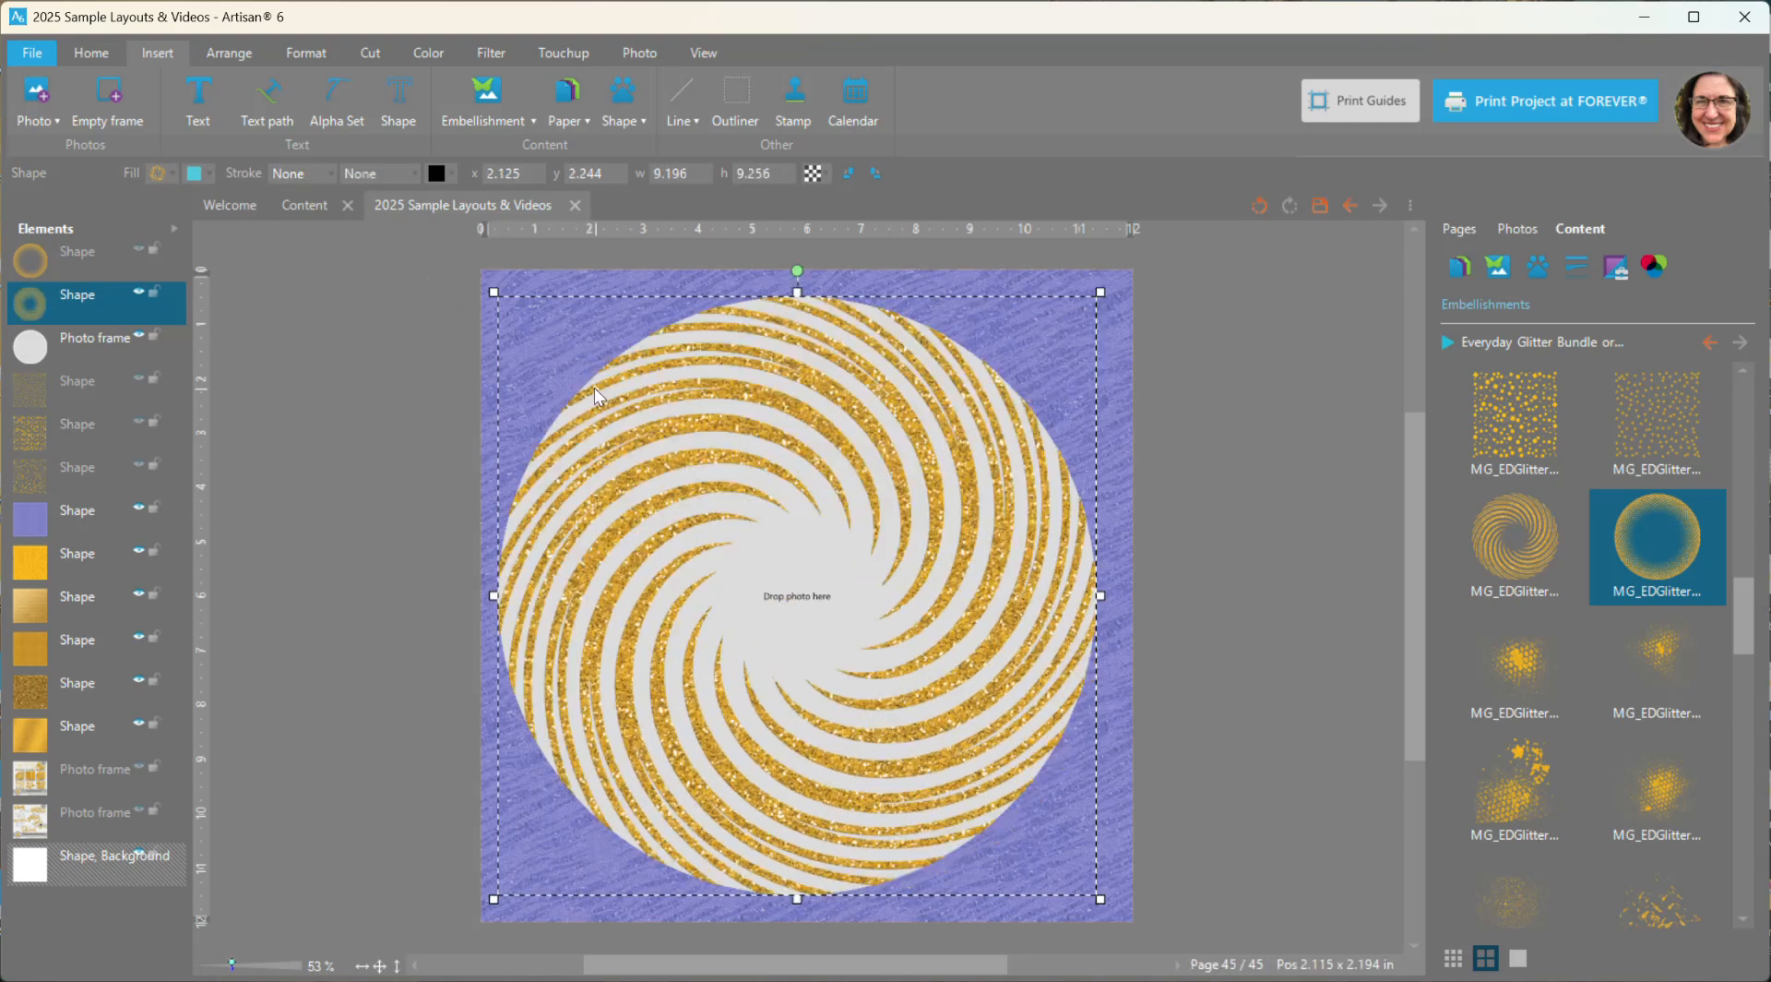
- Shrink the round photo frame to about 6.06 in, center it behind the swirl, and hide both elements
click(85, 343)
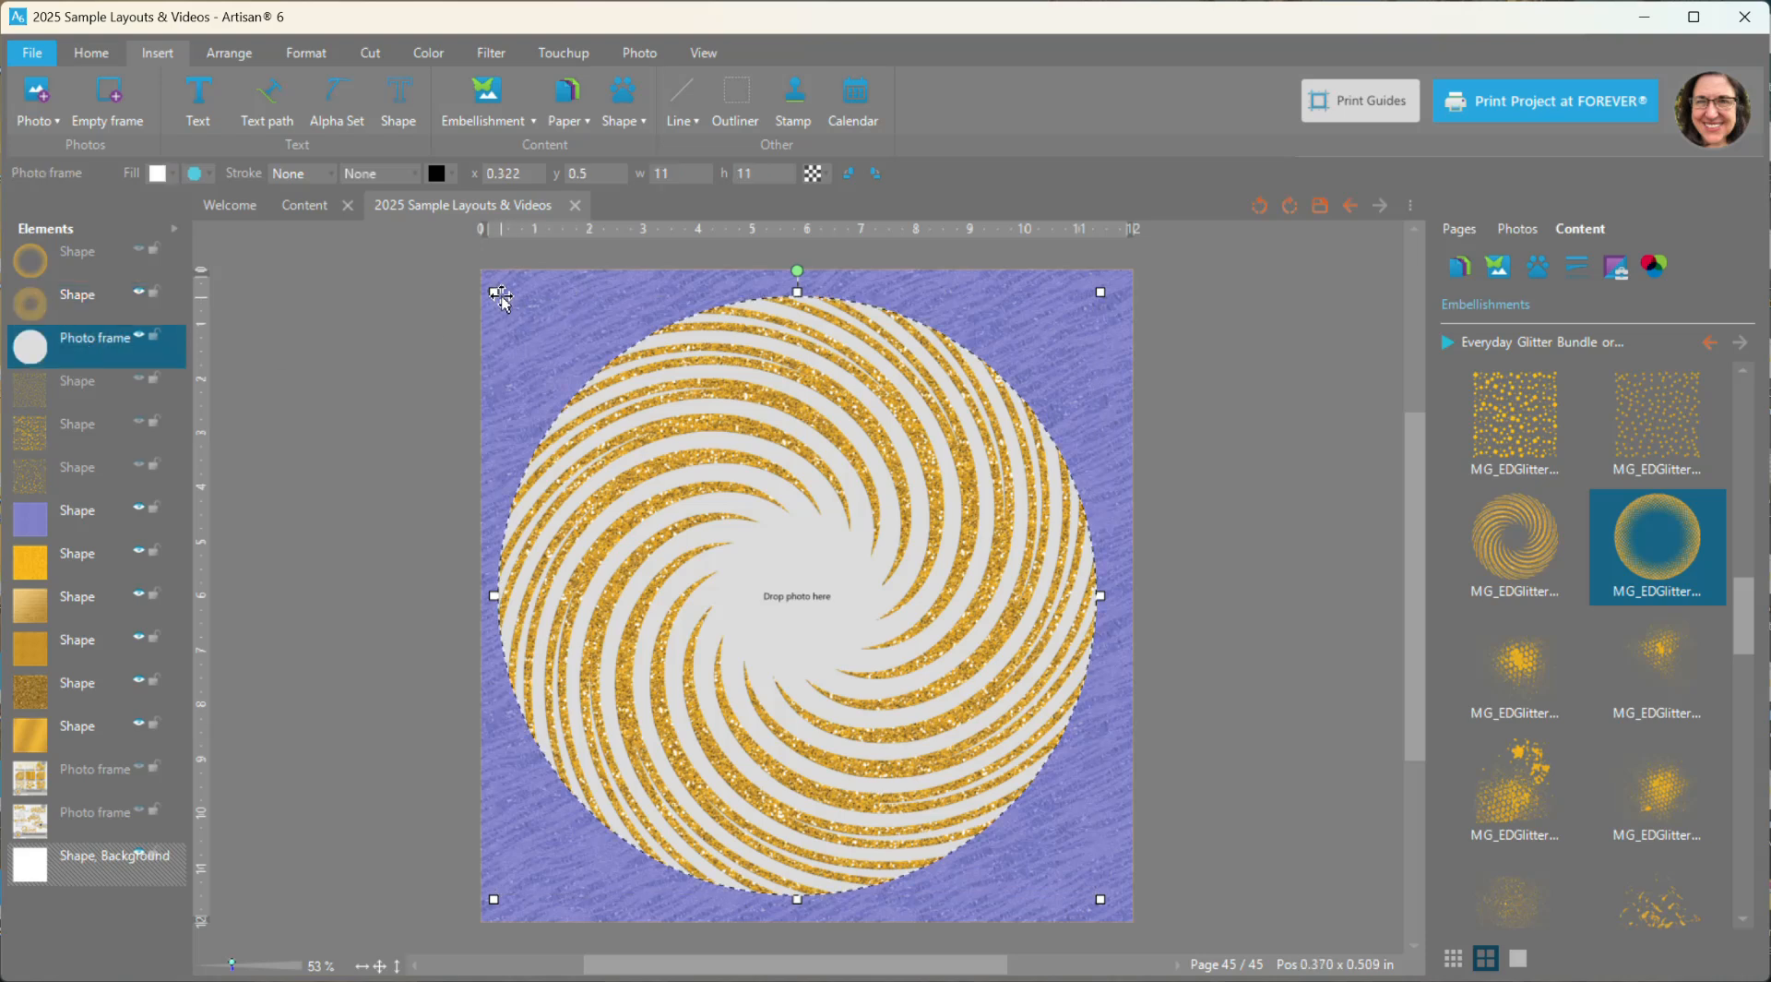
drag(496, 292, 762, 560)
drag(846, 627, 669, 493)
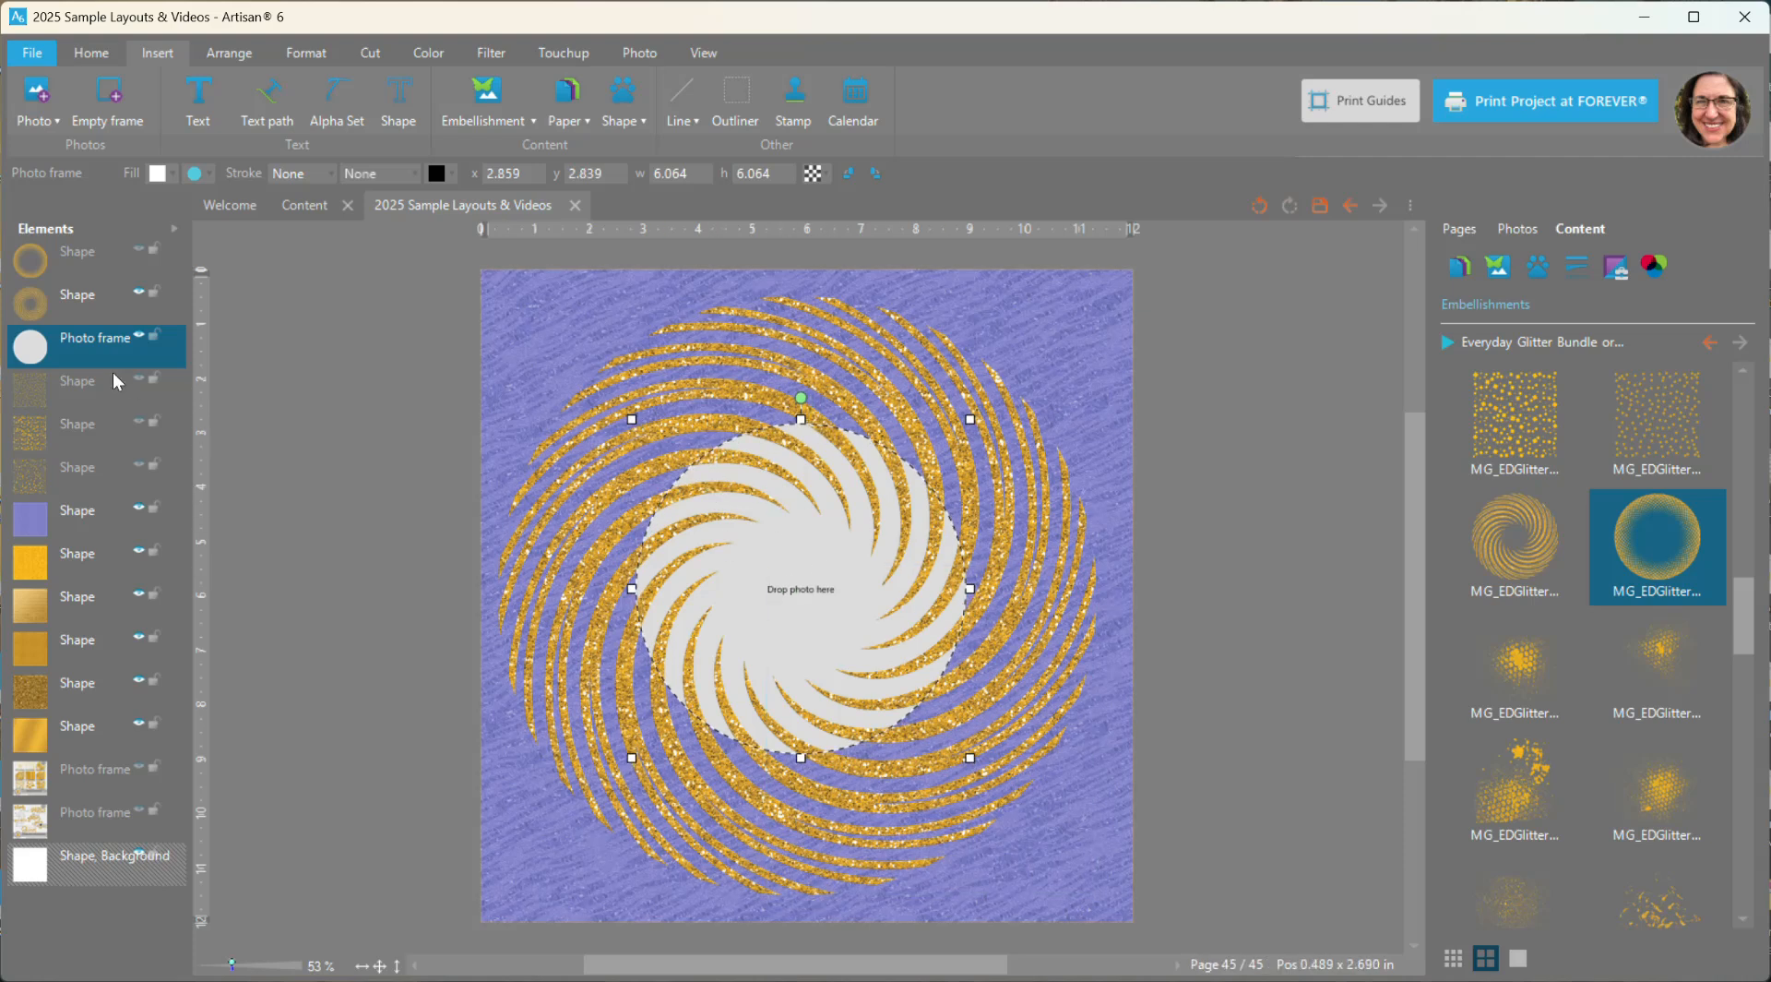
click(138, 338)
click(138, 293)
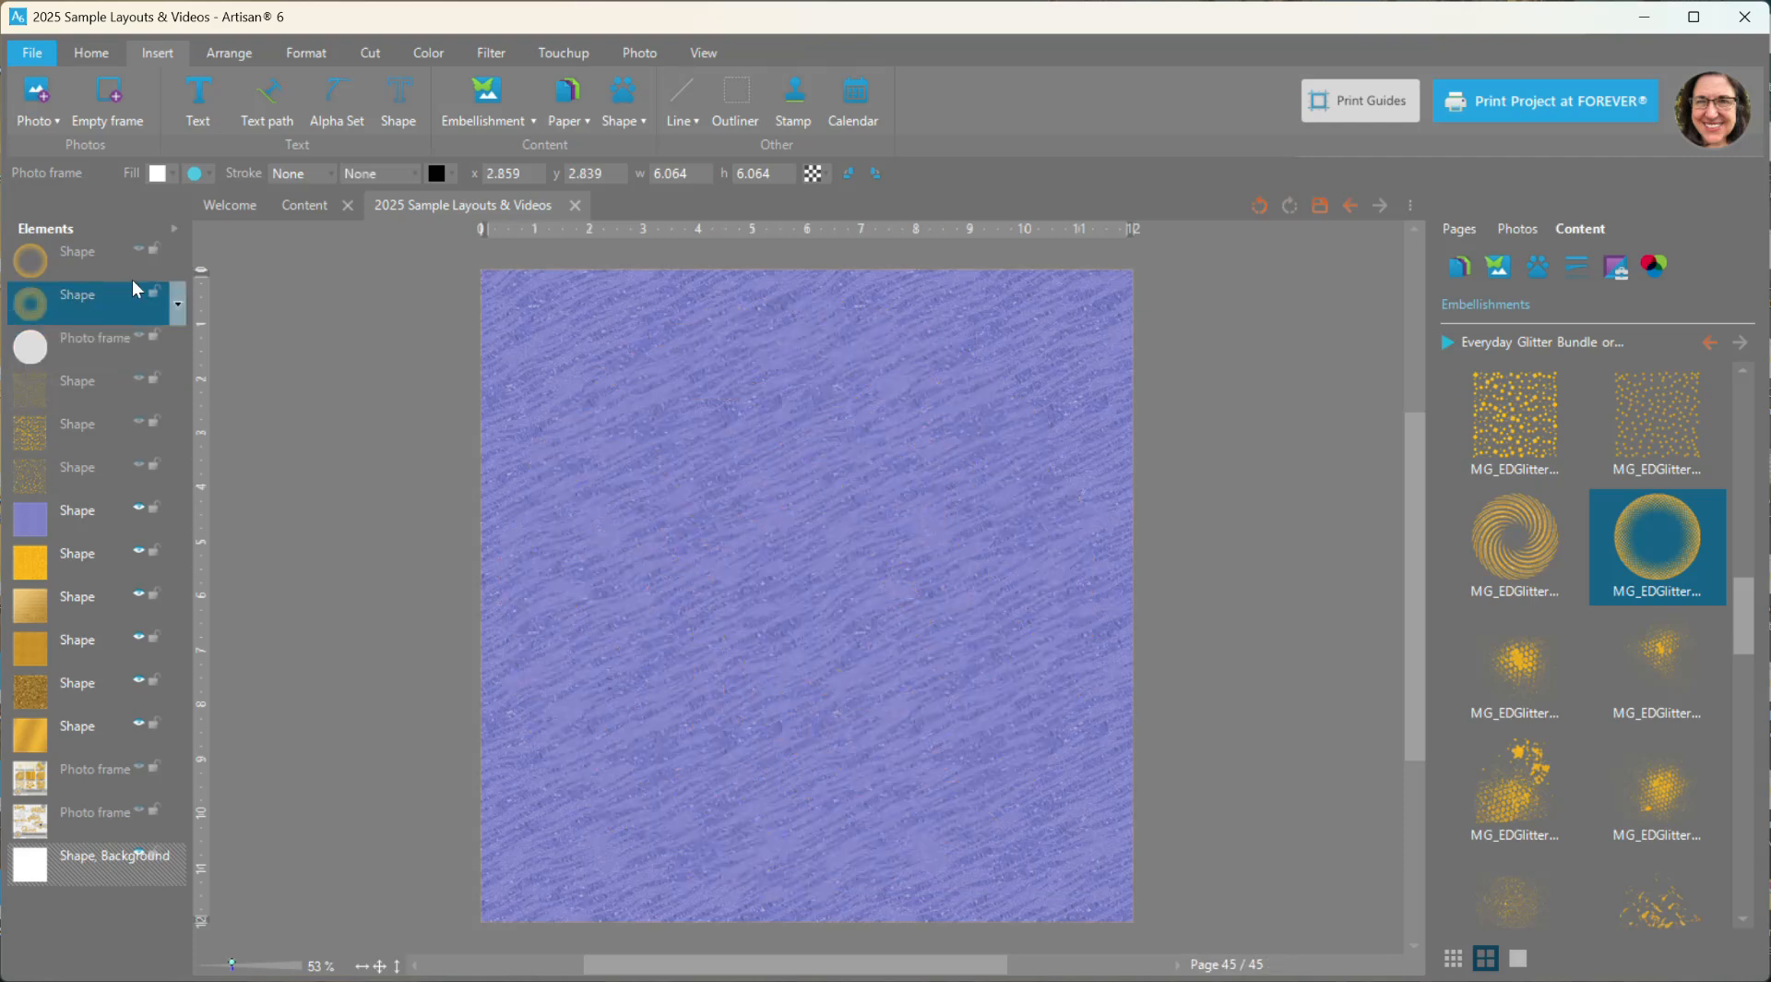
- Add the gold dotted splatter embellishment and place it in the page's upper right corner
scroll(1732, 630, down, 3)
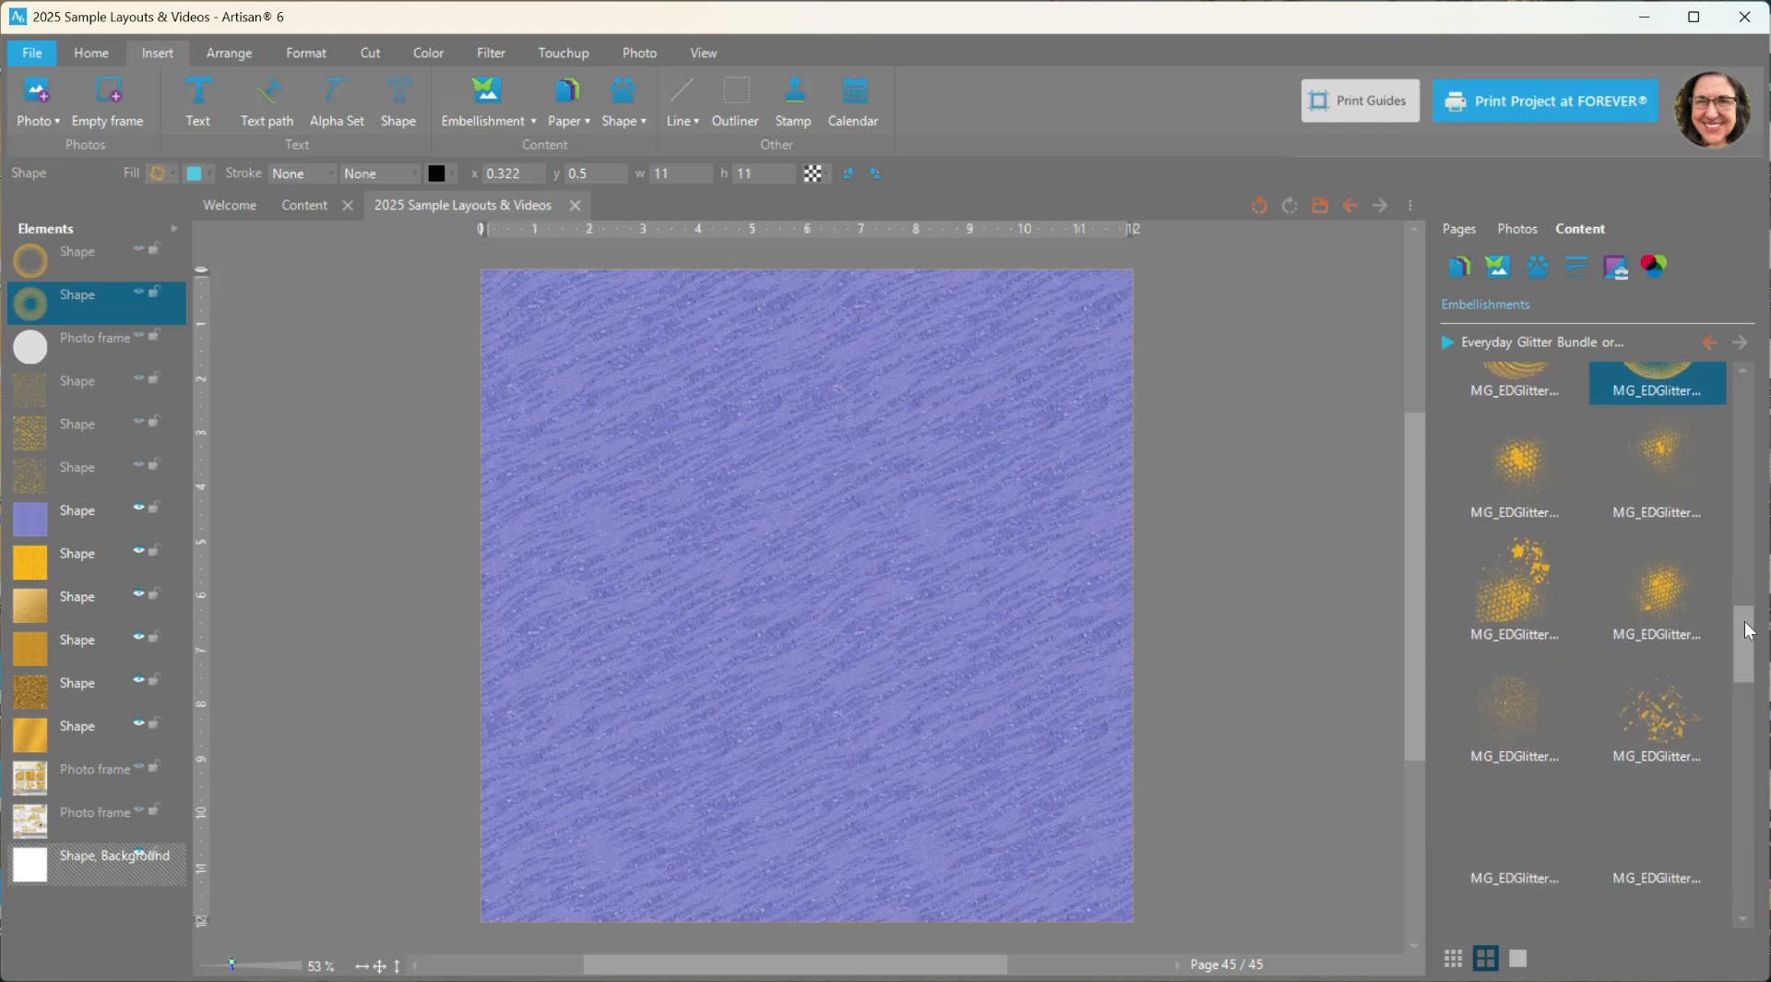
right_click(1531, 471)
click(1535, 474)
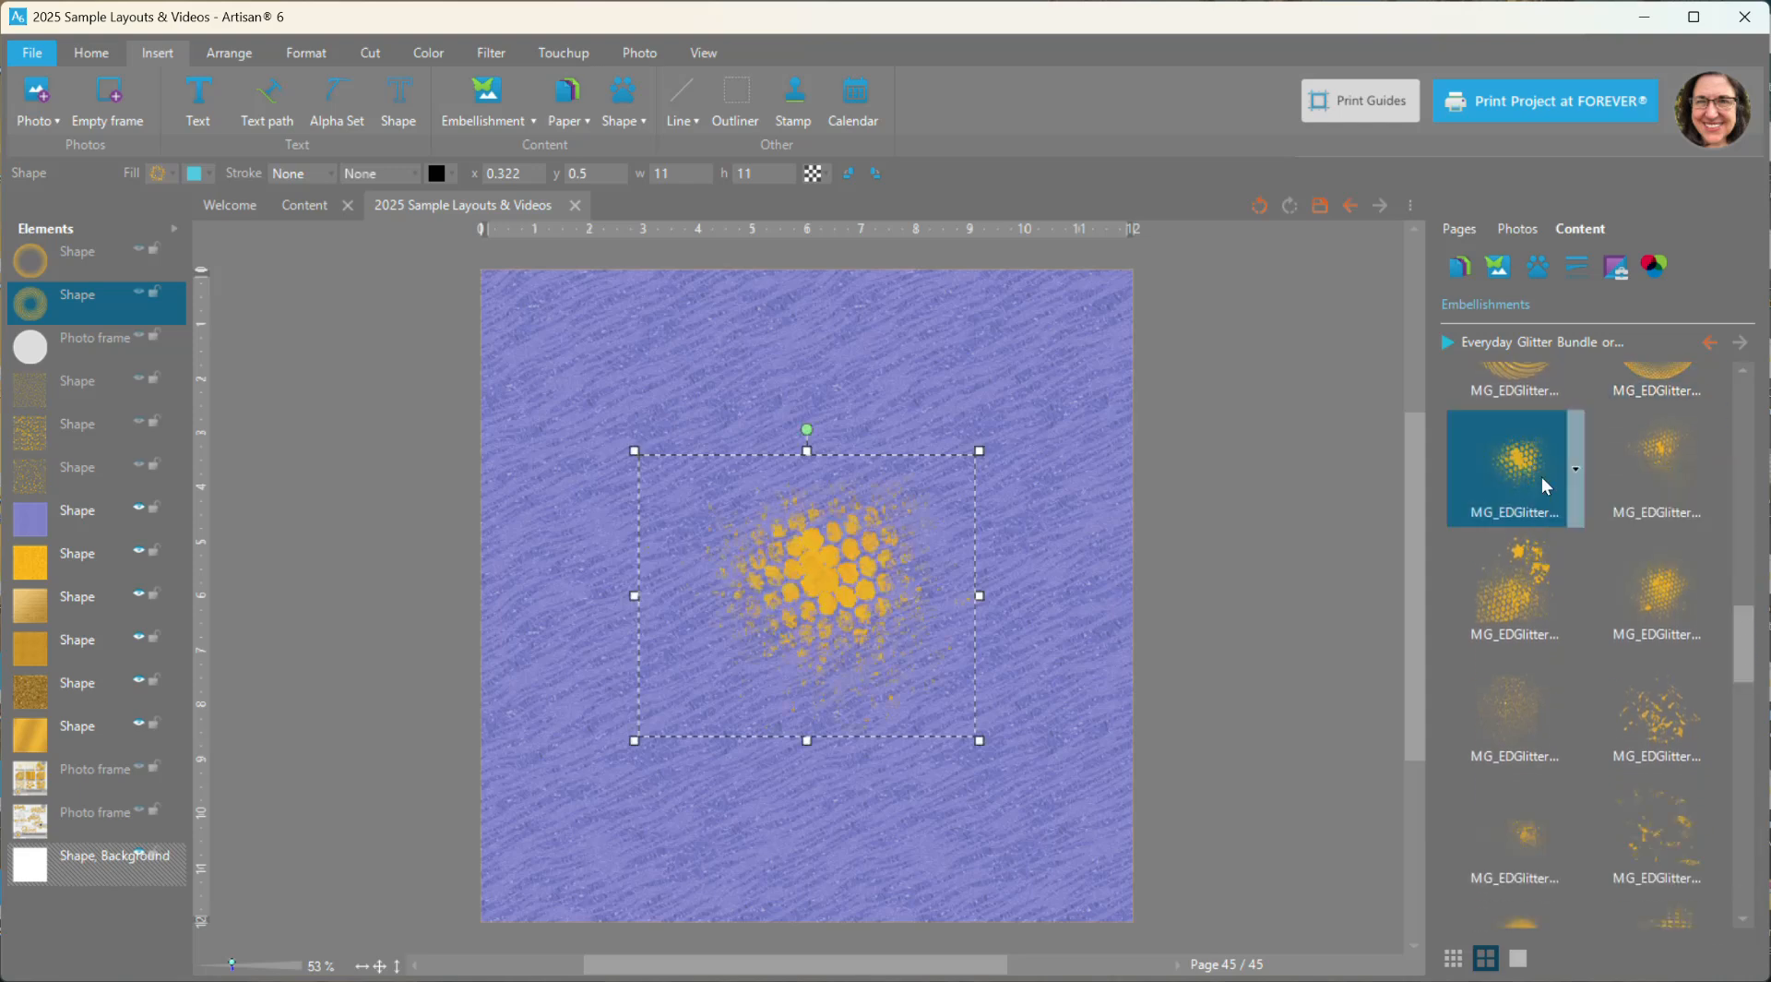
drag(857, 558, 1010, 405)
- Add two honeycomb paint splatter embellishments across the lower part of the page and move the first dotted splatter above them
right_click(1533, 598)
click(1553, 610)
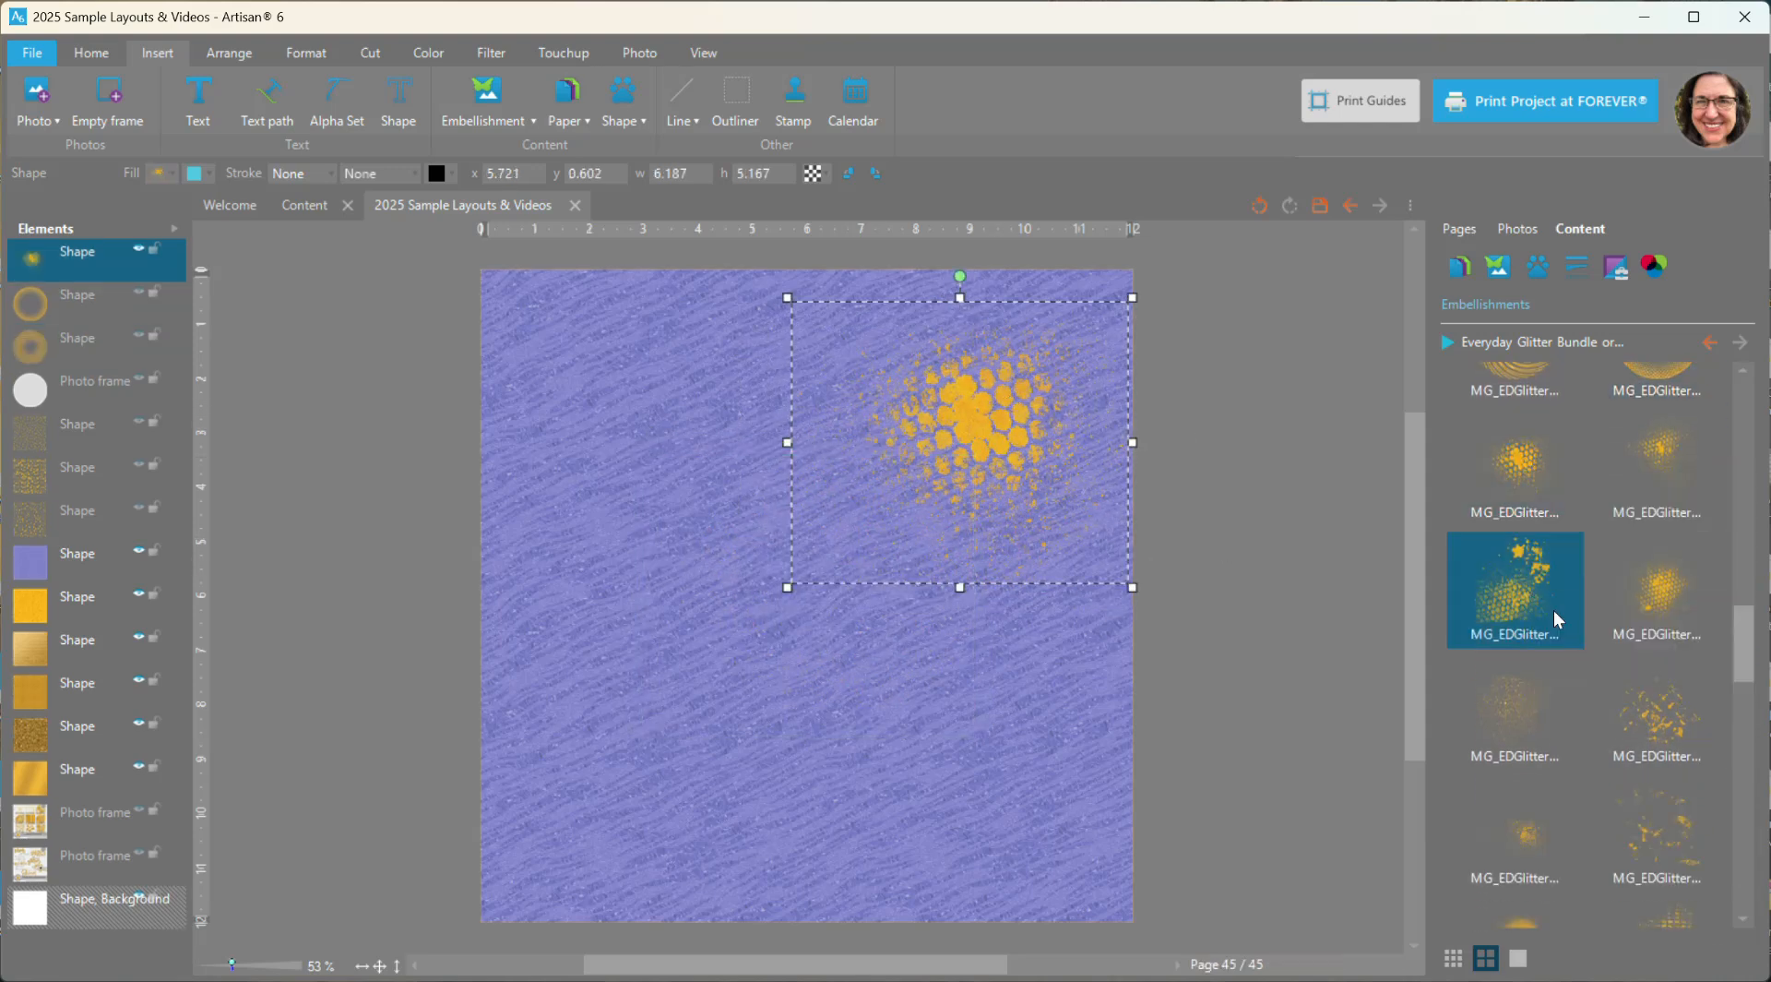
drag(881, 581, 735, 705)
right_click(1668, 609)
click(1687, 621)
drag(839, 584, 836, 719)
drag(980, 419, 573, 623)
- Fill the selected dotted splatter with the chunky dark gold glitter paper from the bundle
click(1460, 268)
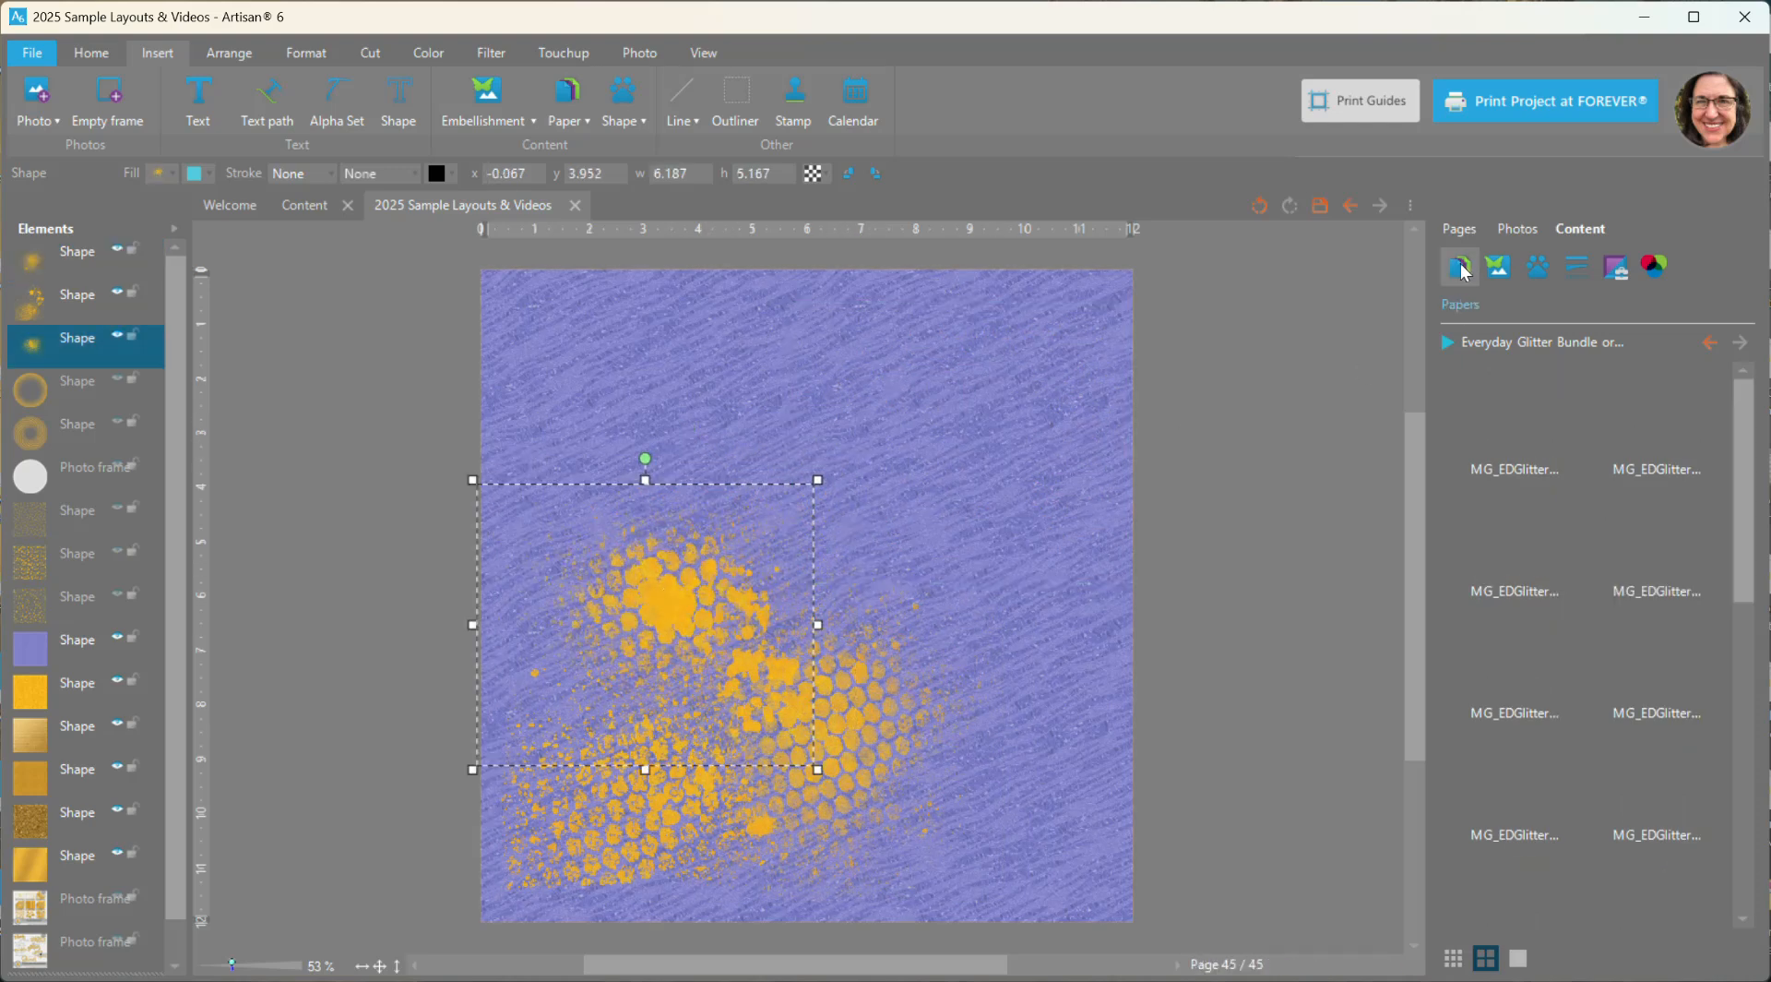
right_click(1658, 772)
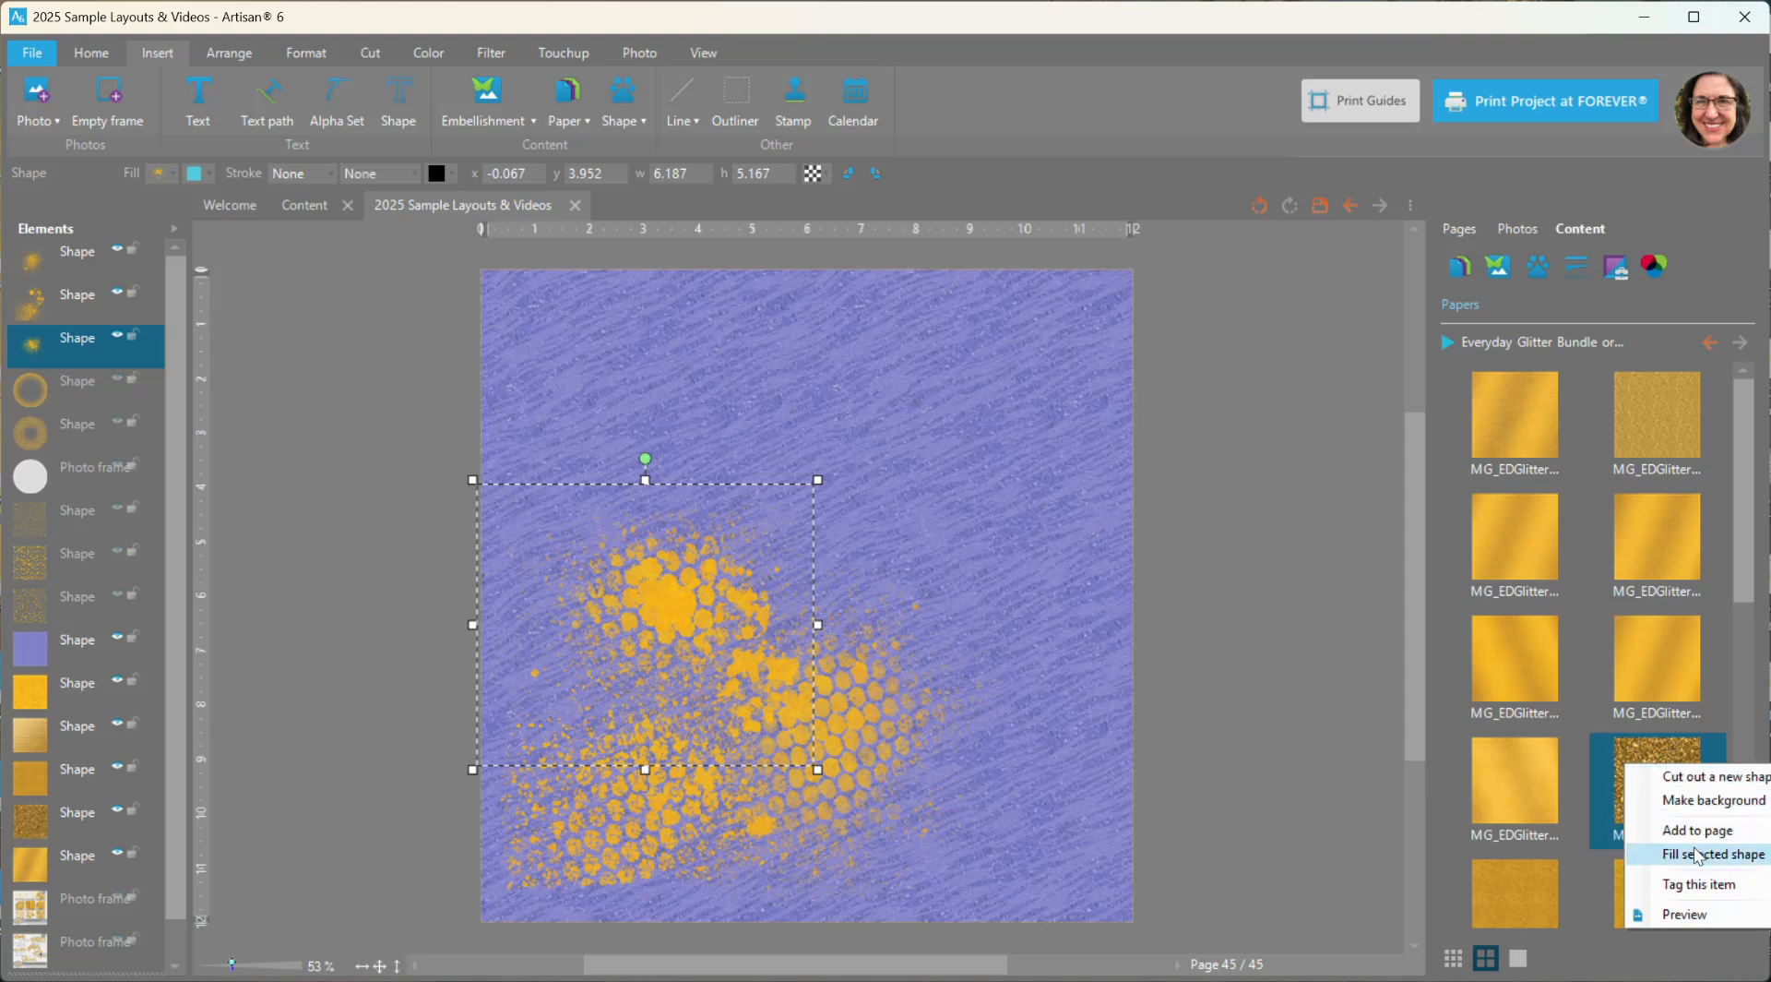
click(1697, 855)
click(1038, 816)
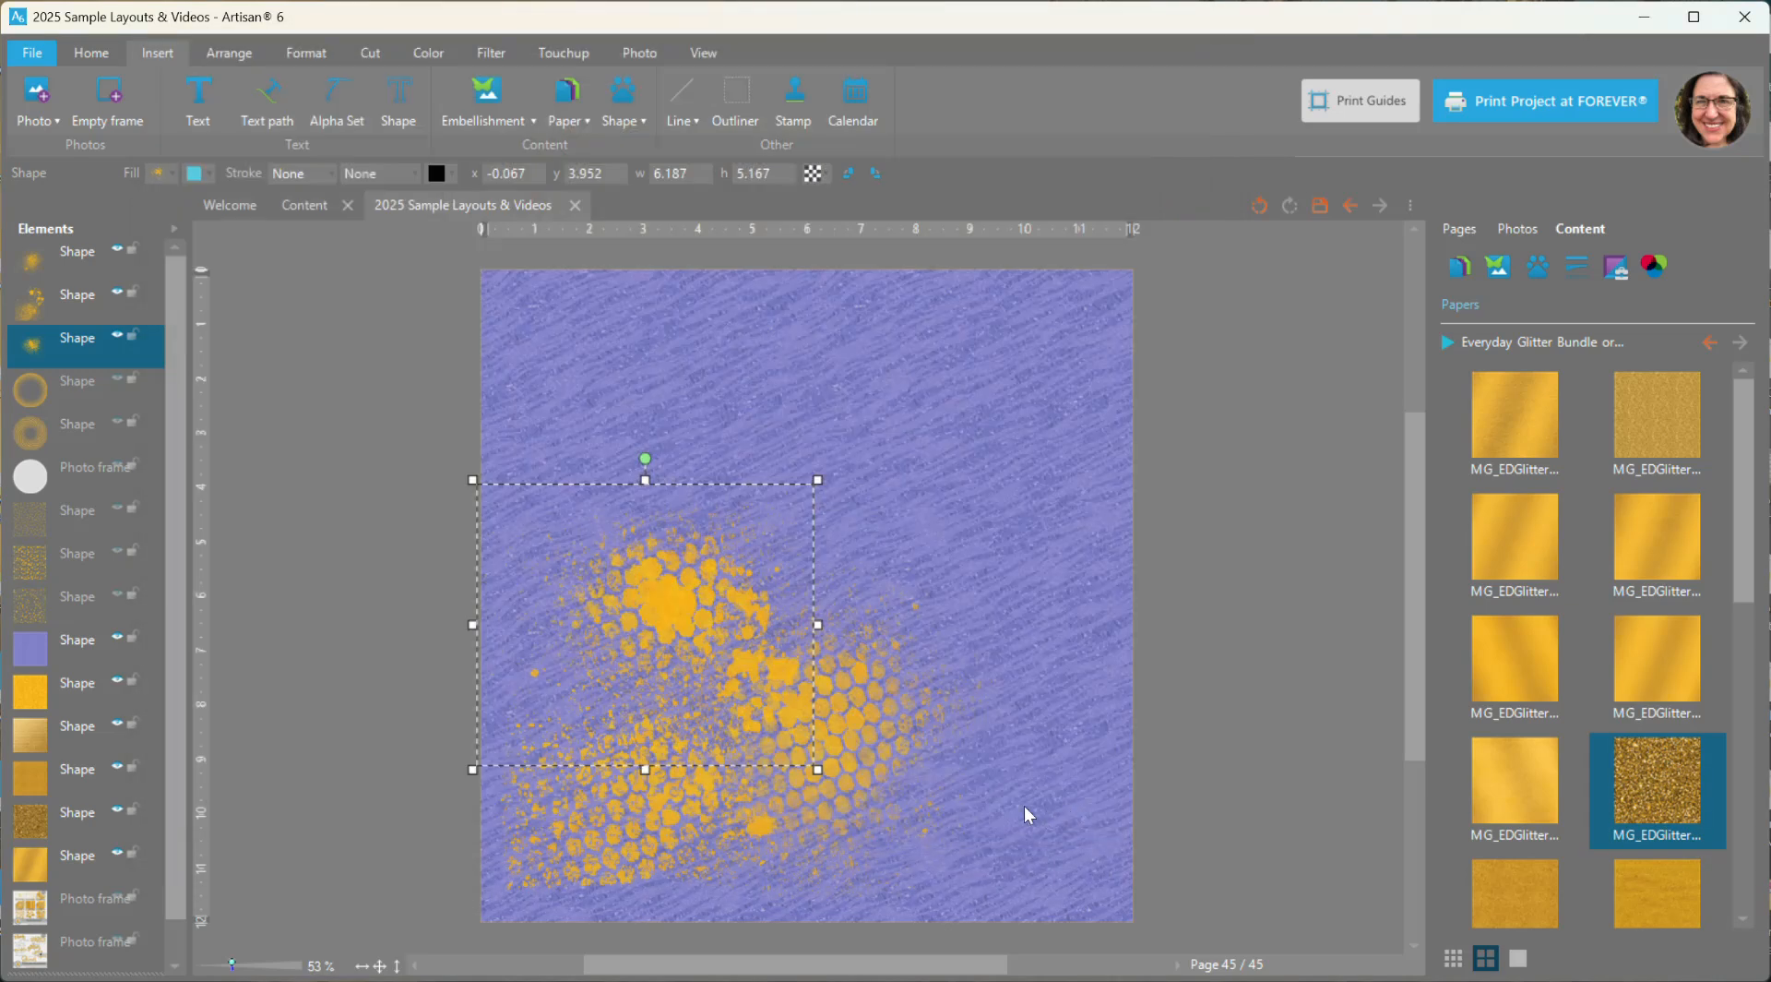
- Fill the lower middle honeycomb splatter with the fine gold glitter paper just below the lightest gold foil paper
click(860, 716)
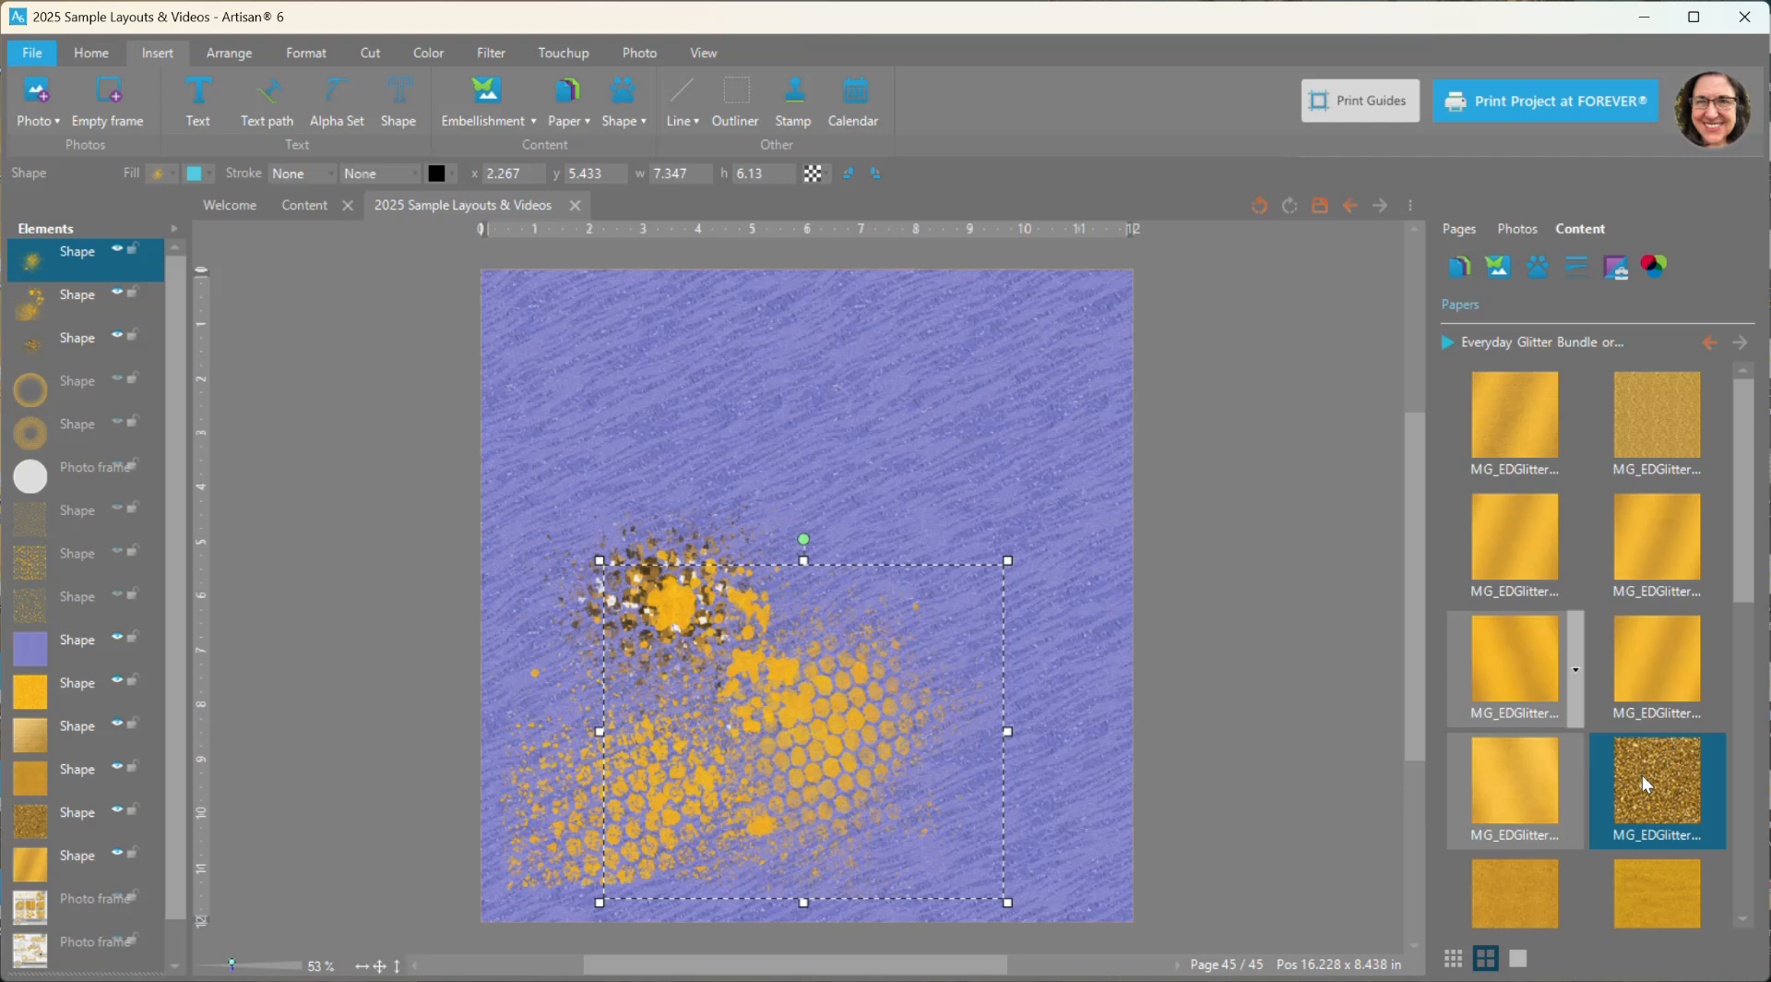
scroll(1587, 802, down, 1)
right_click(1530, 653)
click(1578, 736)
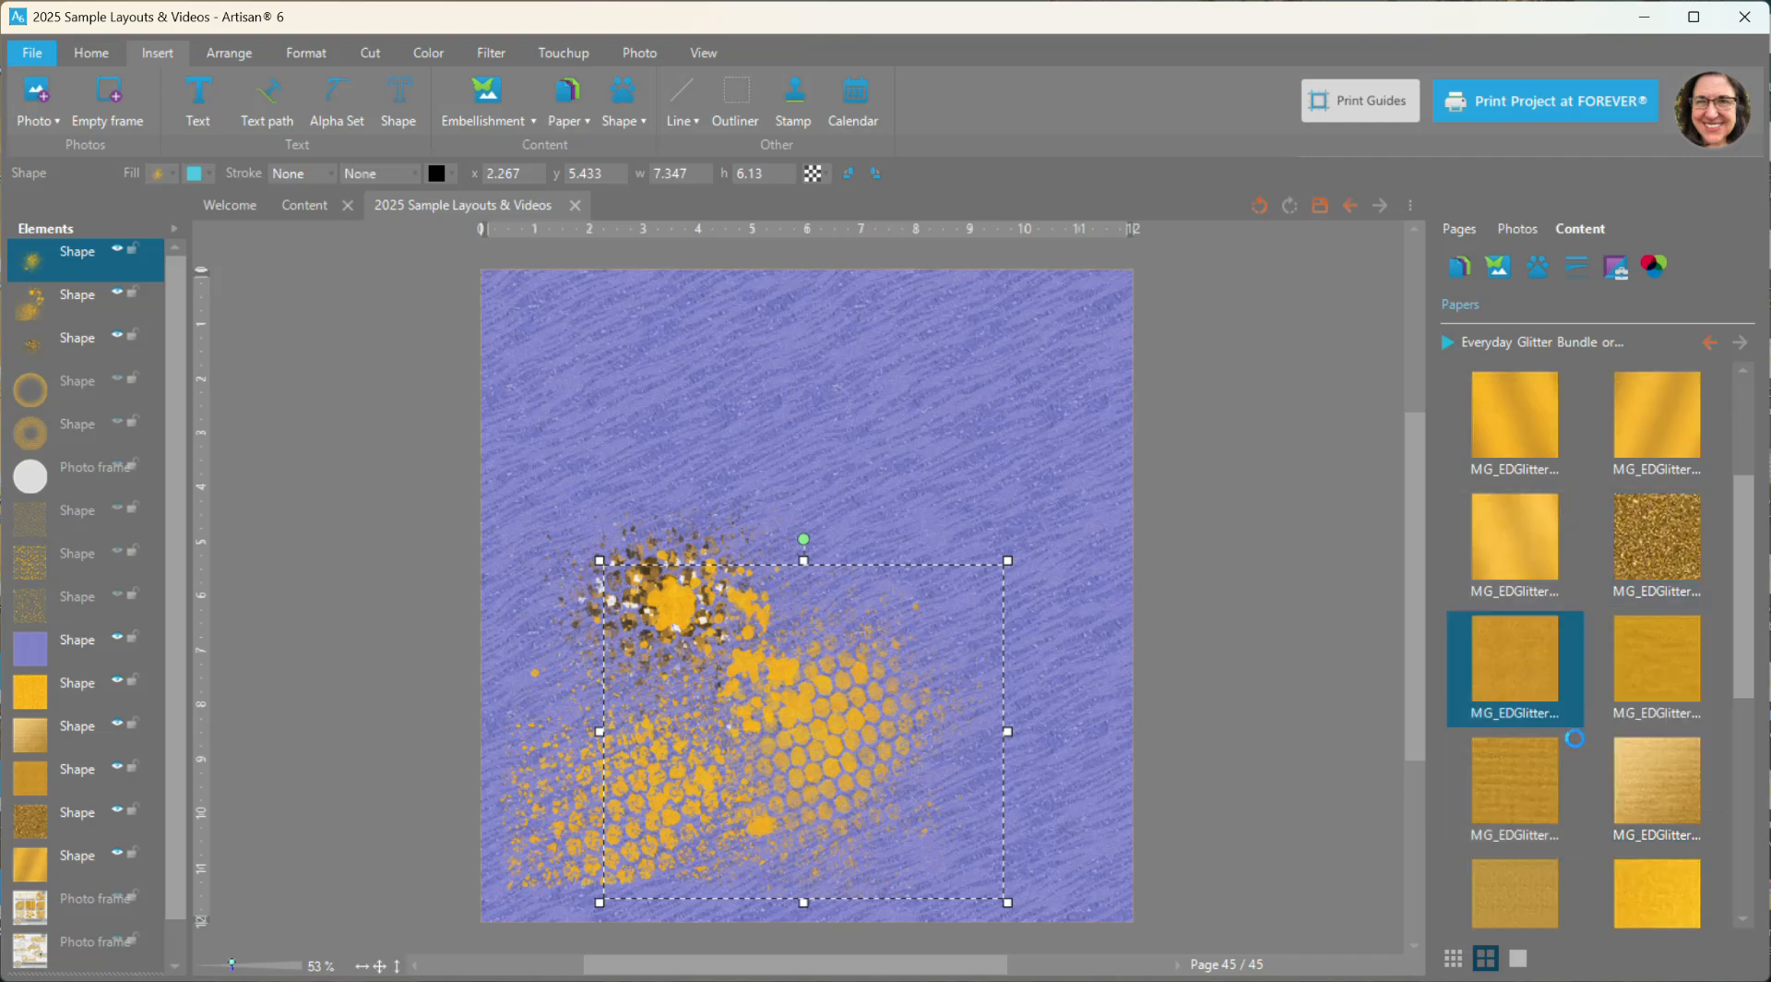
click(1075, 815)
click(1240, 664)
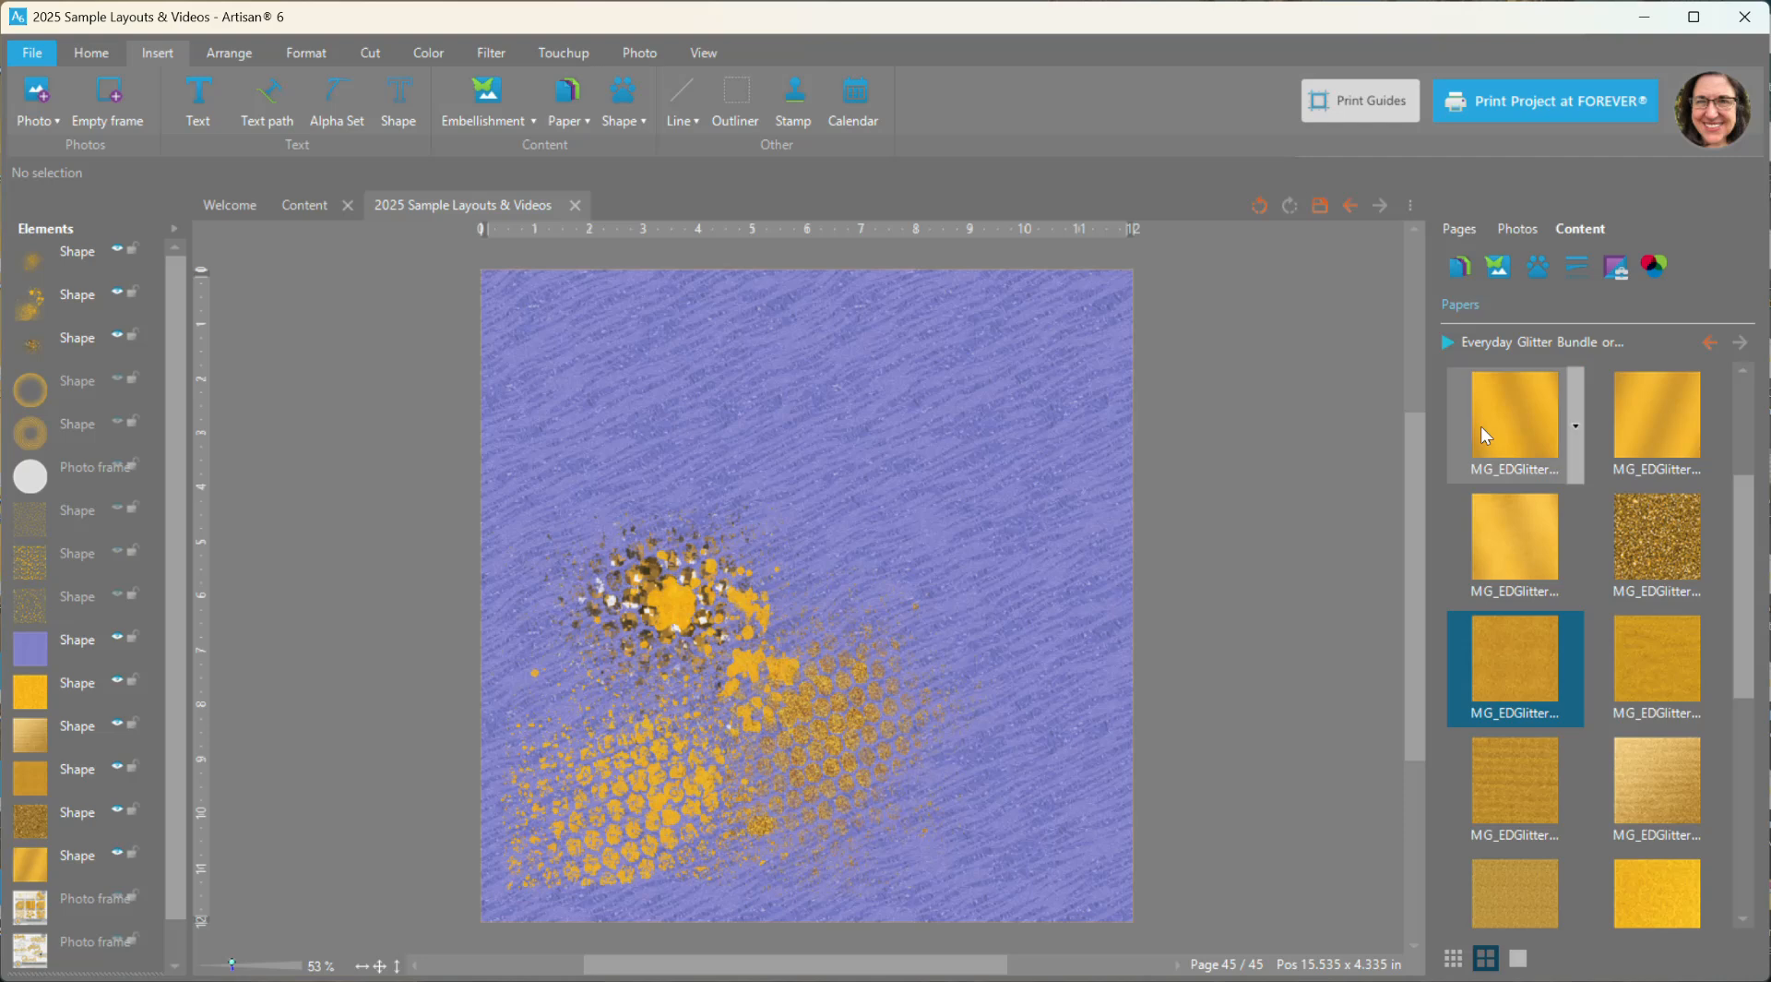
- Add the crescent-like glitter ring brush embellishment and place it in the upper right of the page
click(1497, 266)
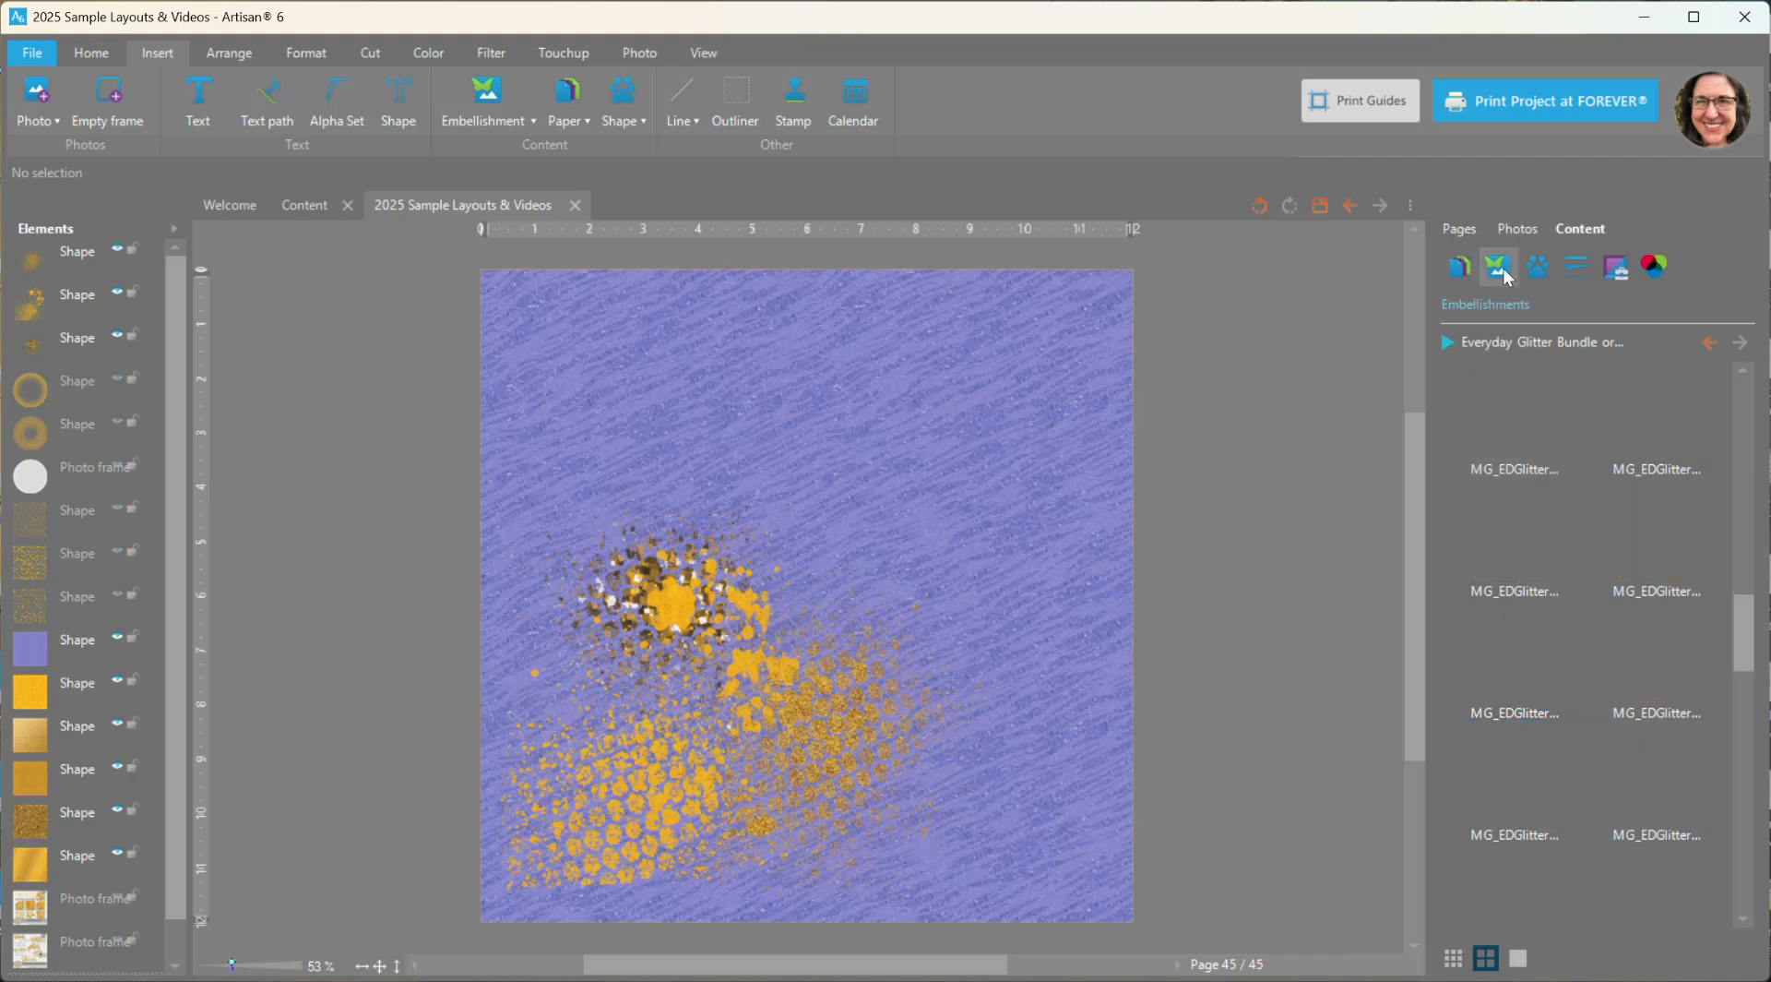
drag(1749, 636, 1748, 709)
right_click(1560, 503)
key(Escape)
double_click(1558, 503)
drag(910, 550, 1044, 399)
- Add the scribbled glitter ring embellishment and place it in the upper left half of the page
right_click(1538, 741)
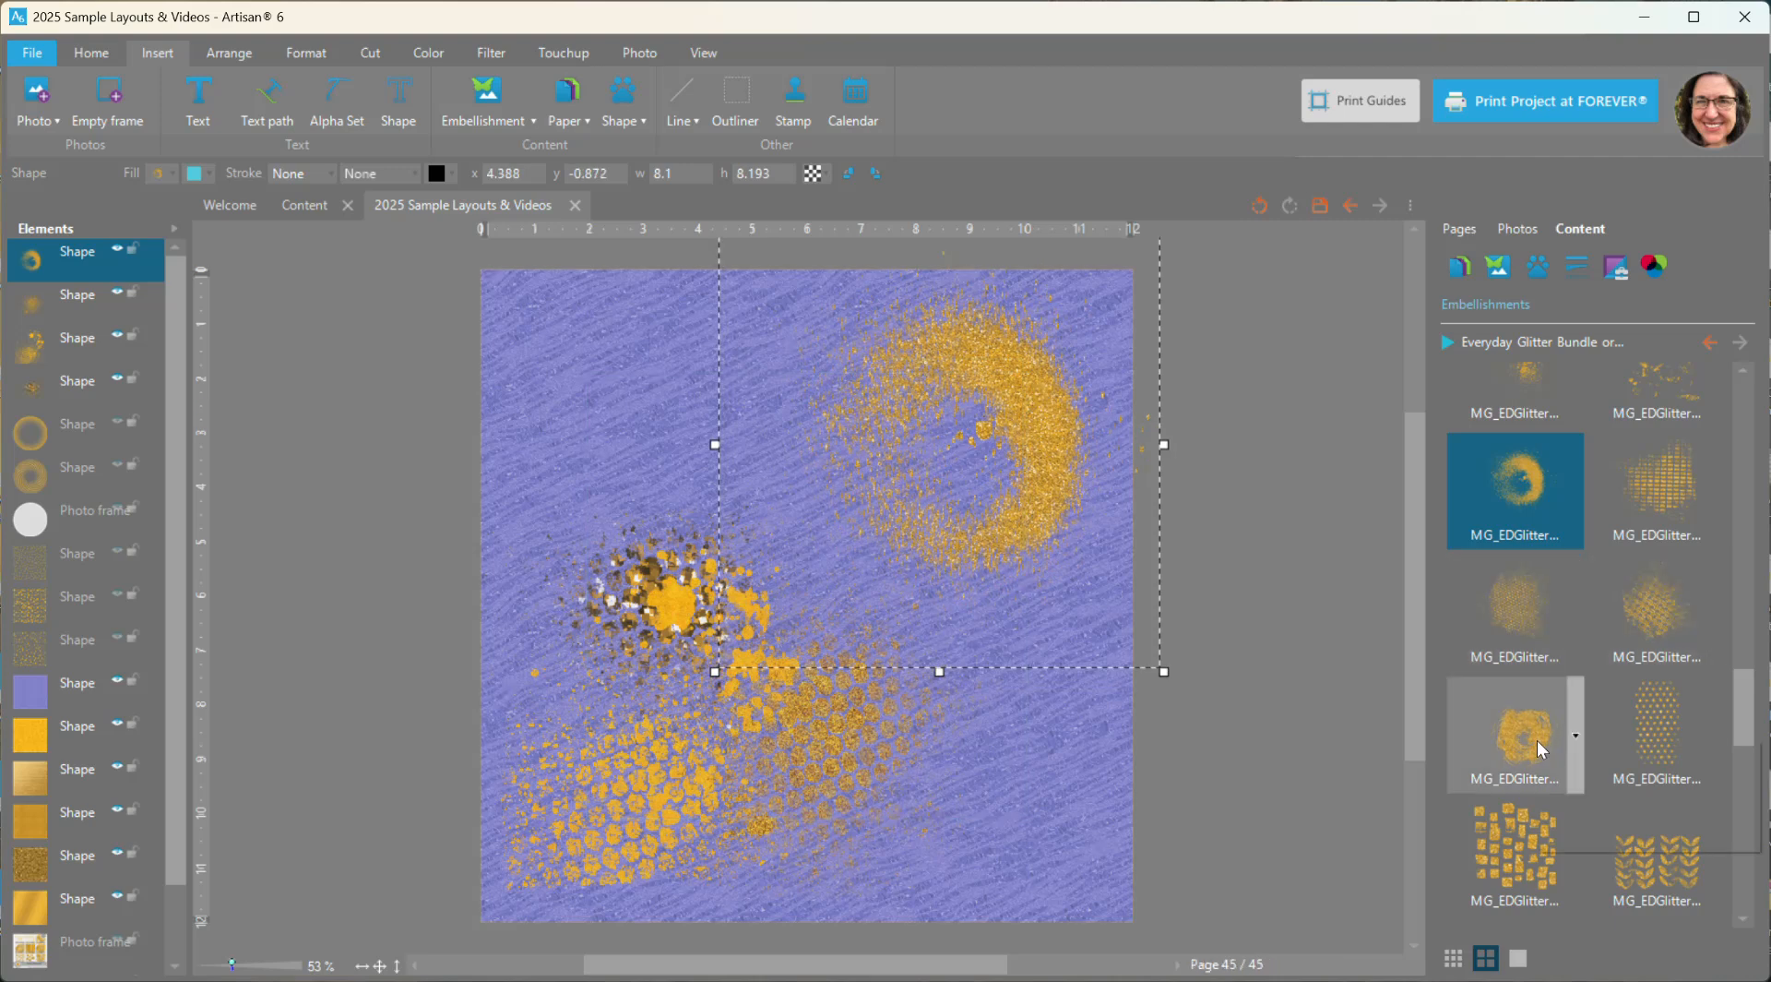
key(Escape)
drag(875, 509, 766, 420)
- Add the scattered glitter squares embellishment and place it over the page's lower right edge
scroll(1596, 743, down, 2)
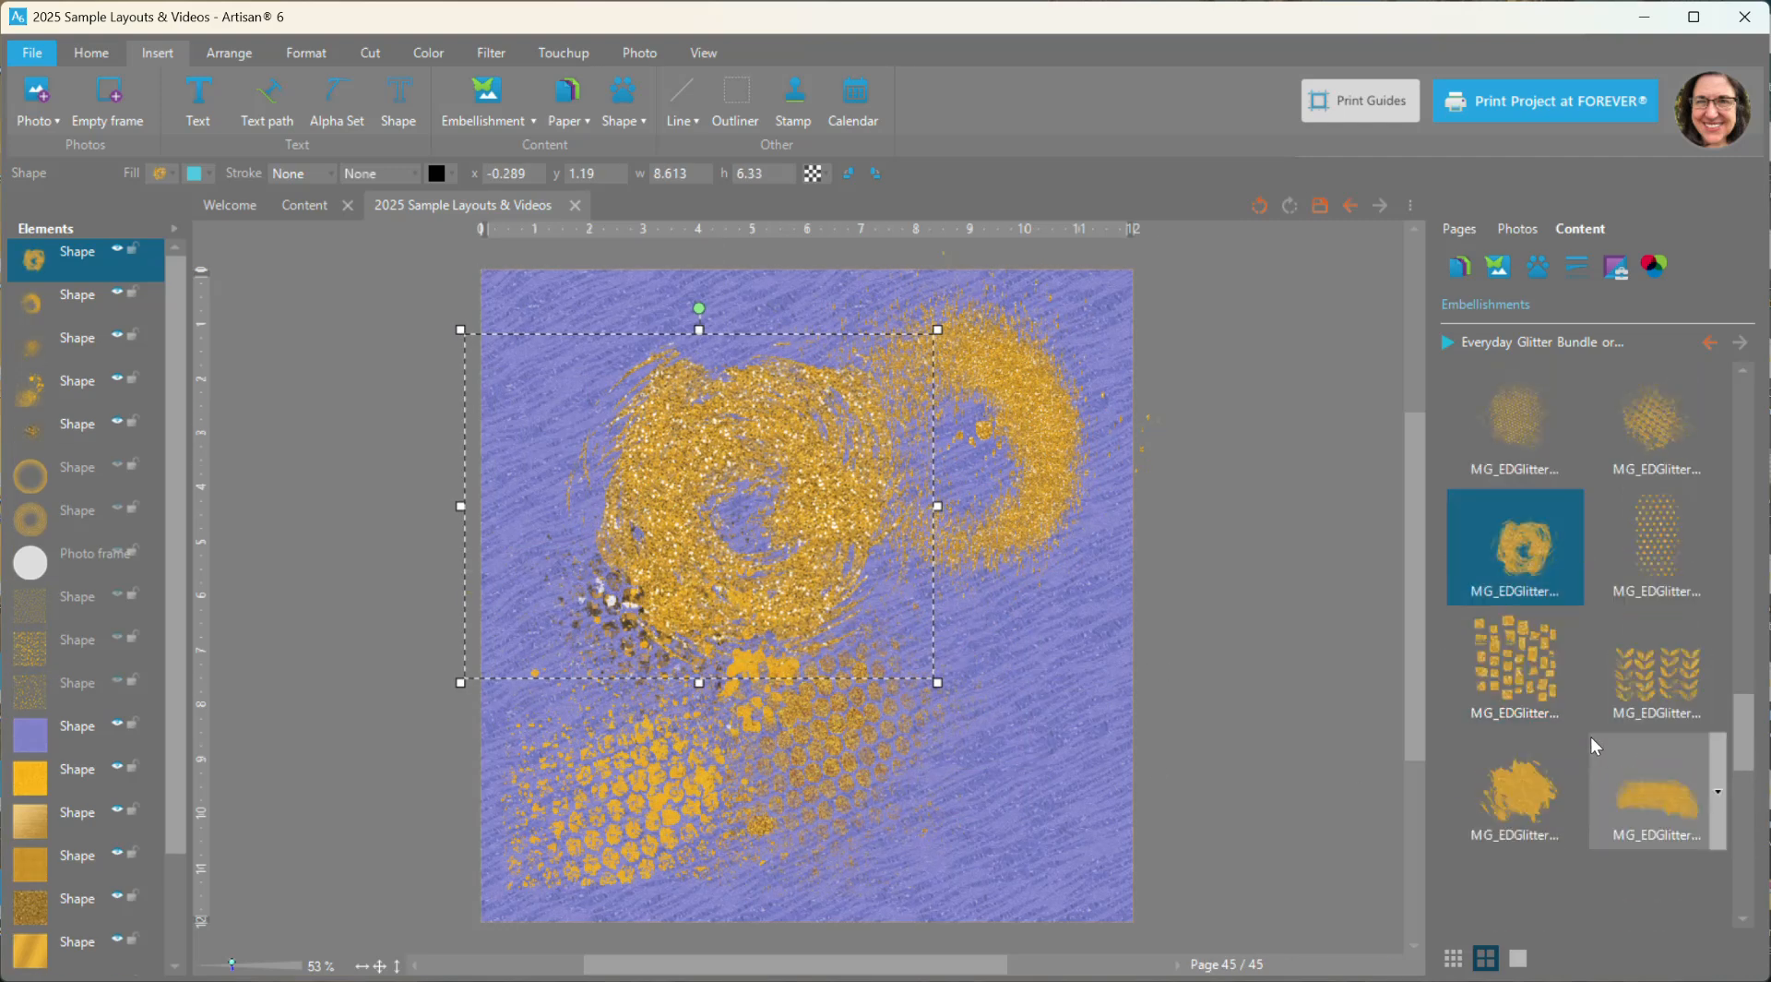
right_click(1539, 687)
key(Escape)
double_click(1543, 695)
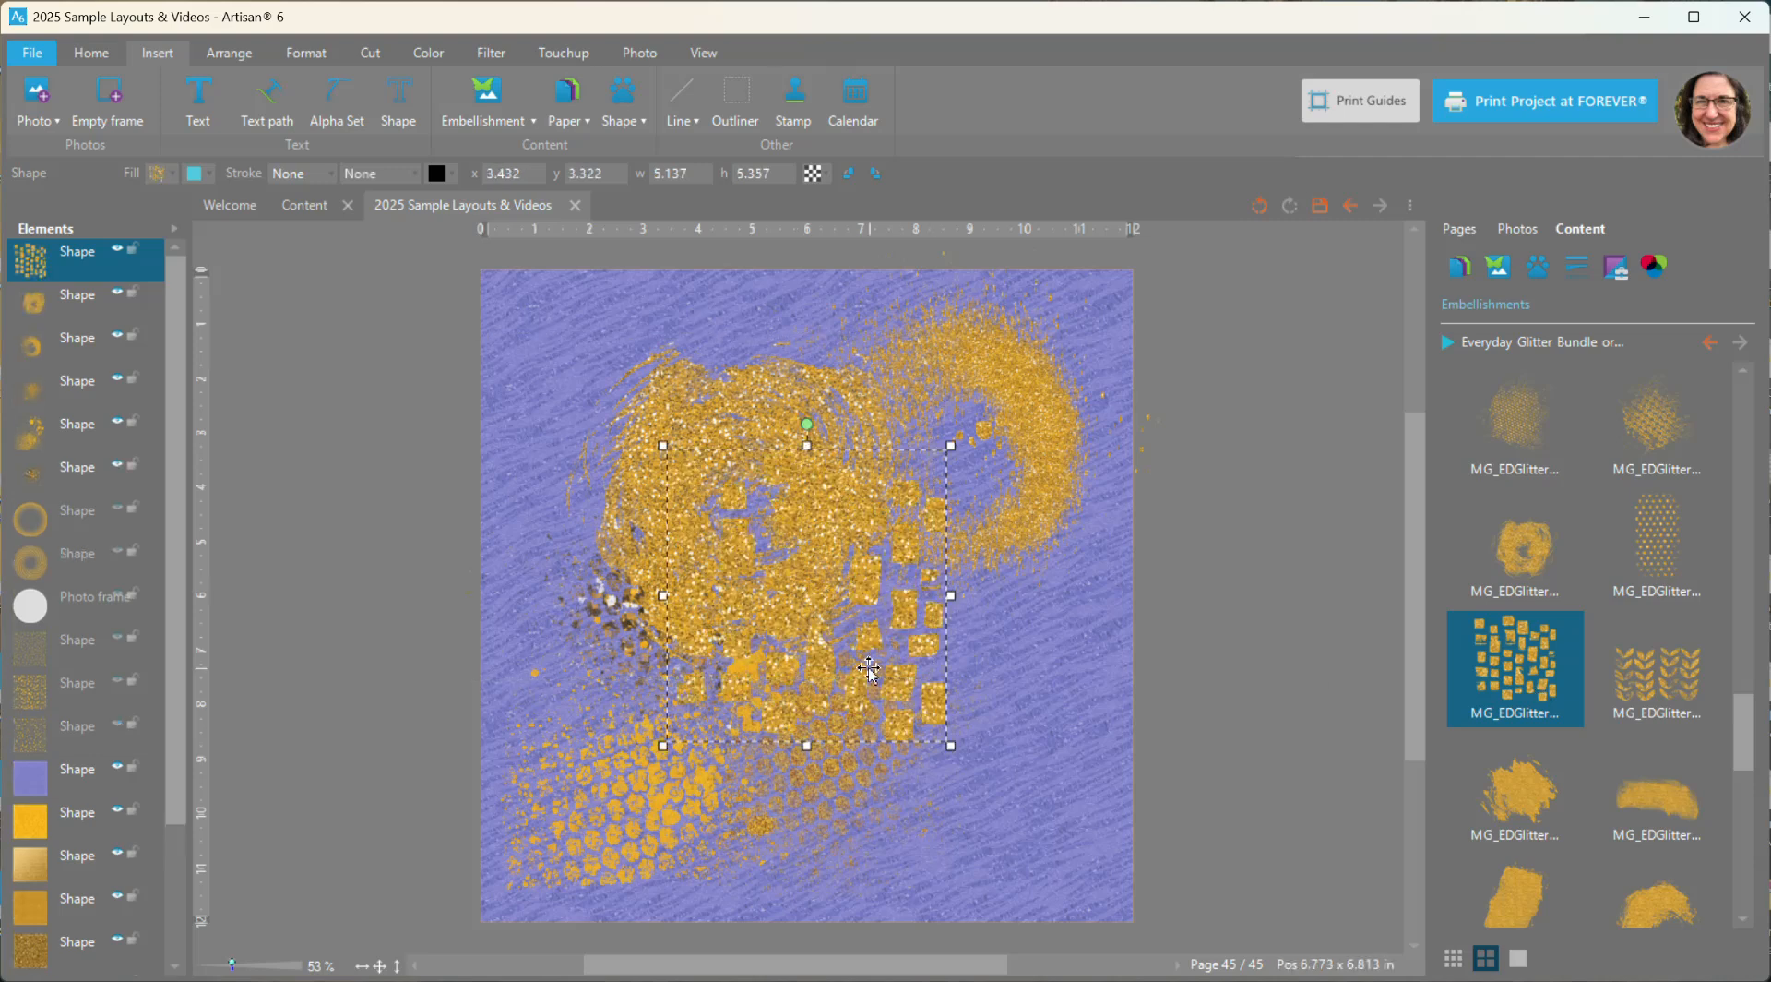
drag(901, 691, 1197, 816)
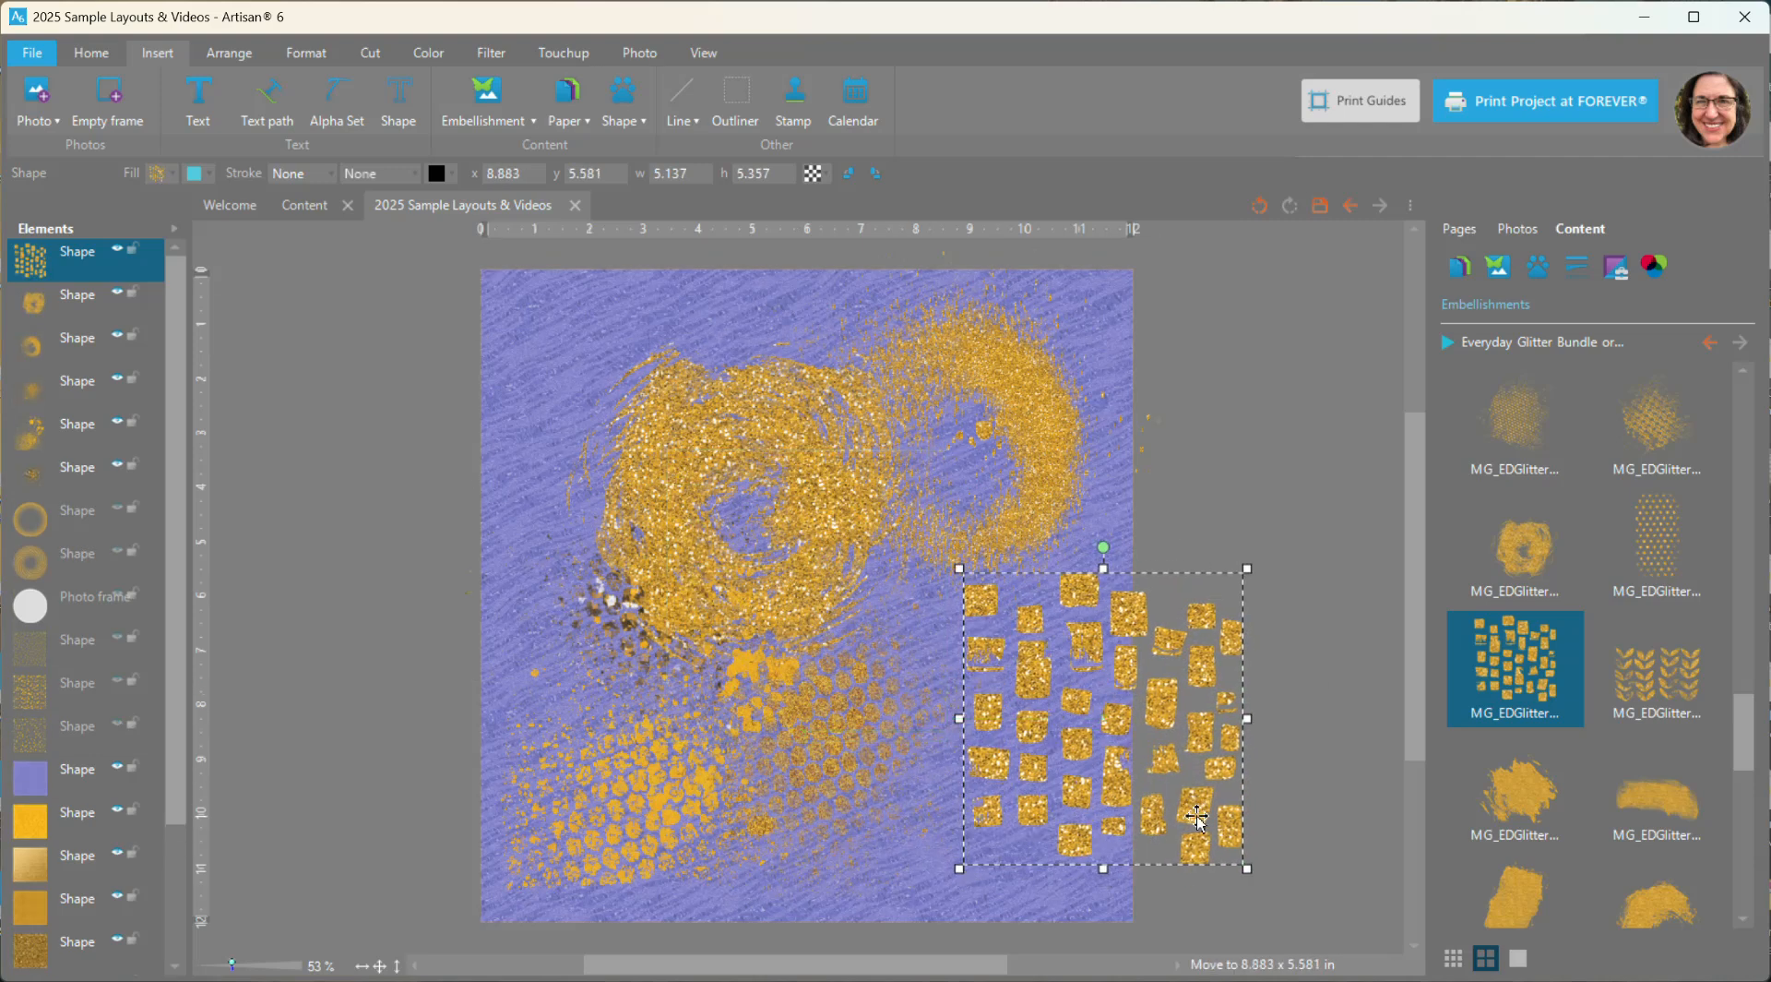
- Add the glitter leaf pattern embellishment and place it over the page's upper left edge
right_click(1600, 682)
click(1652, 702)
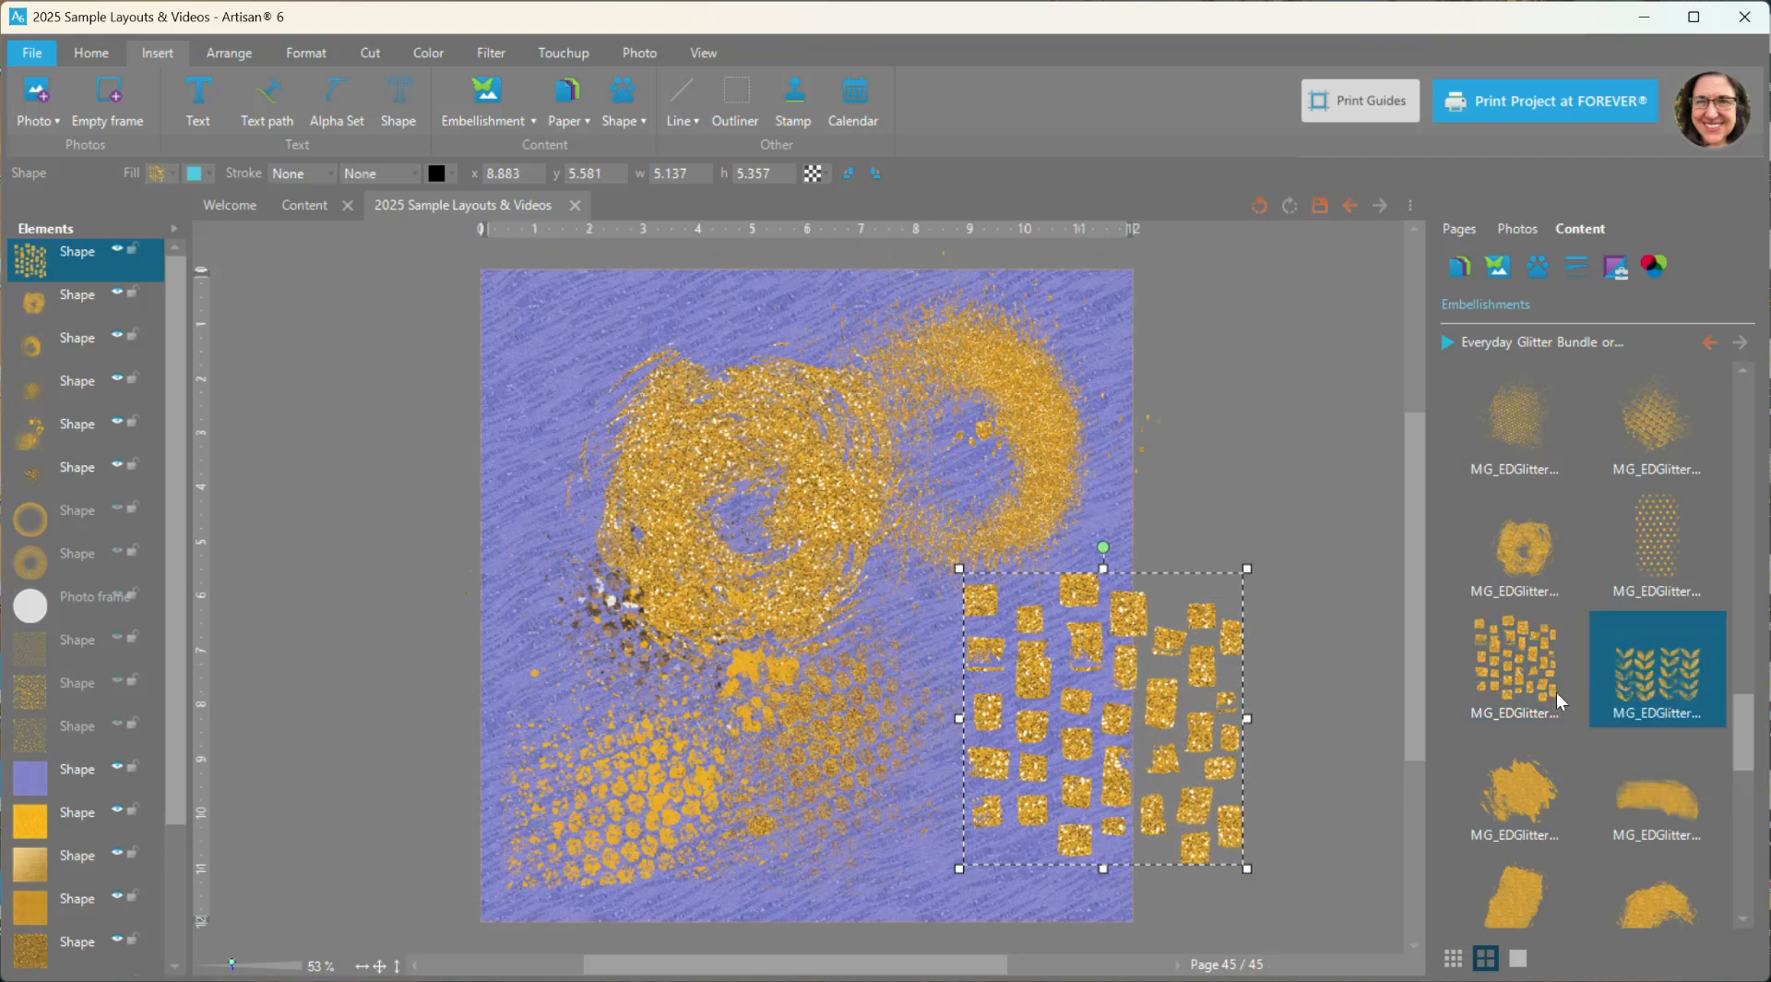
drag(962, 505, 642, 362)
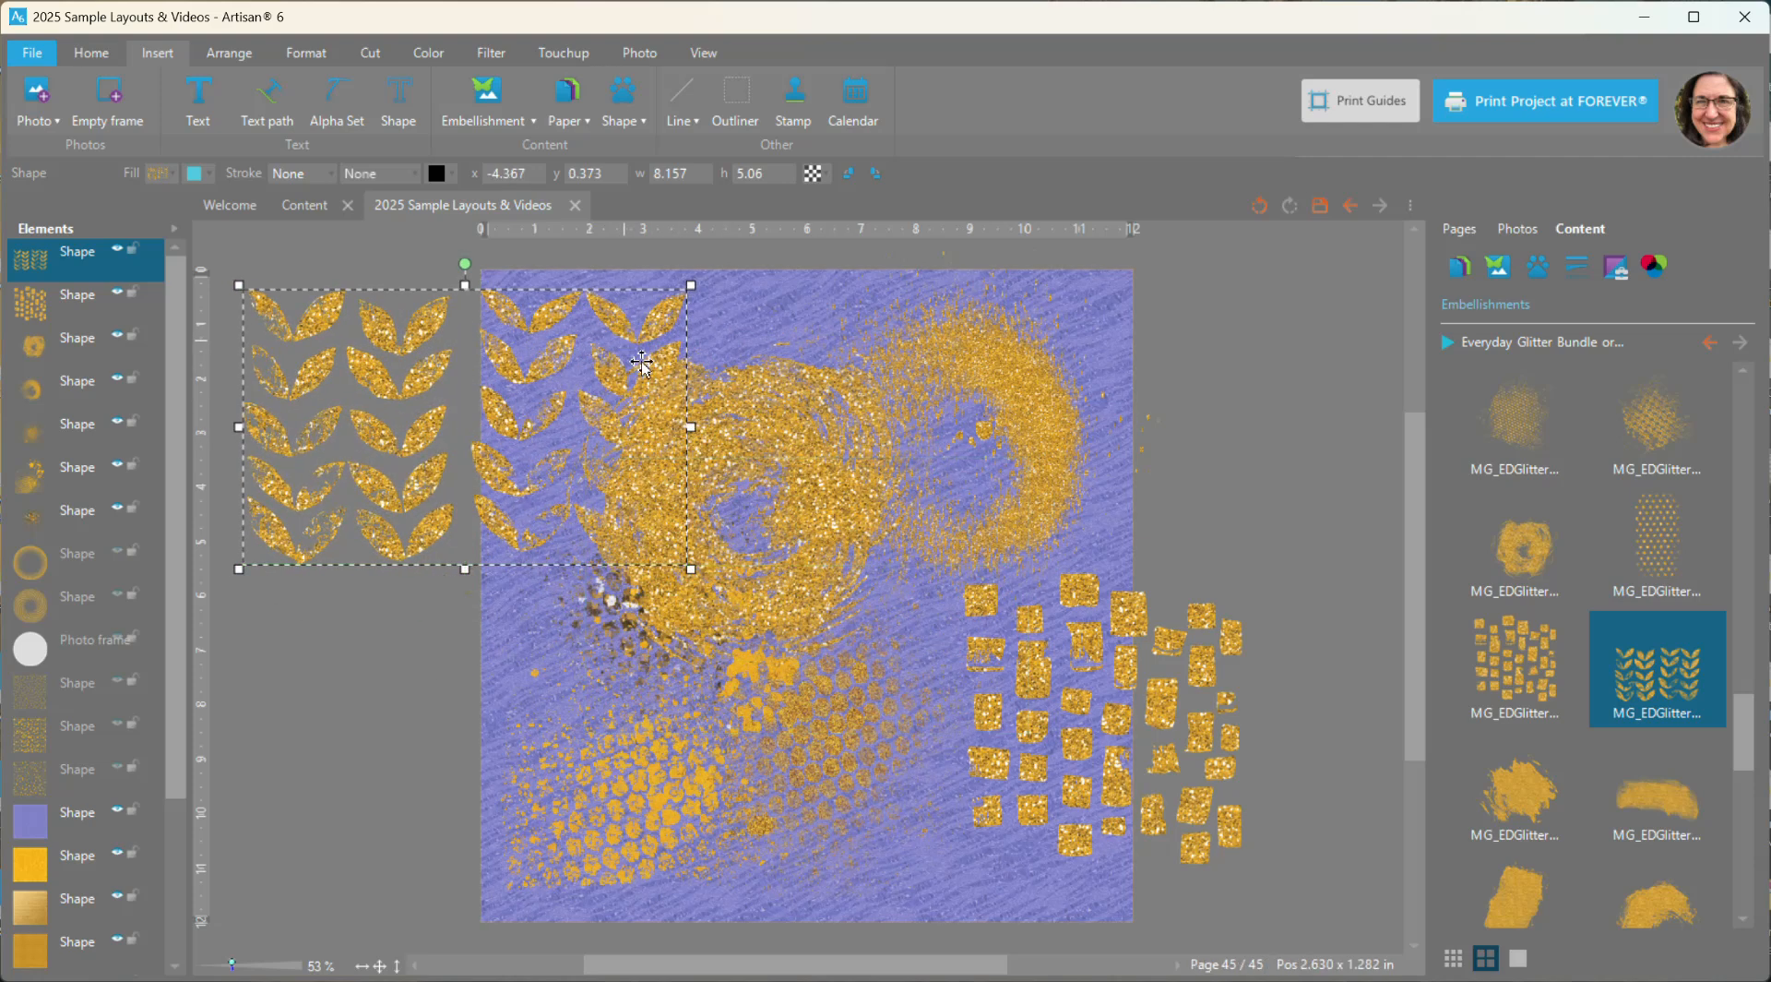
- Delete the two overlapping glitter rings, the honeycomb splatter in the page's lower left and the glitter leaf pattern
click(824, 446)
shift+click(882, 459)
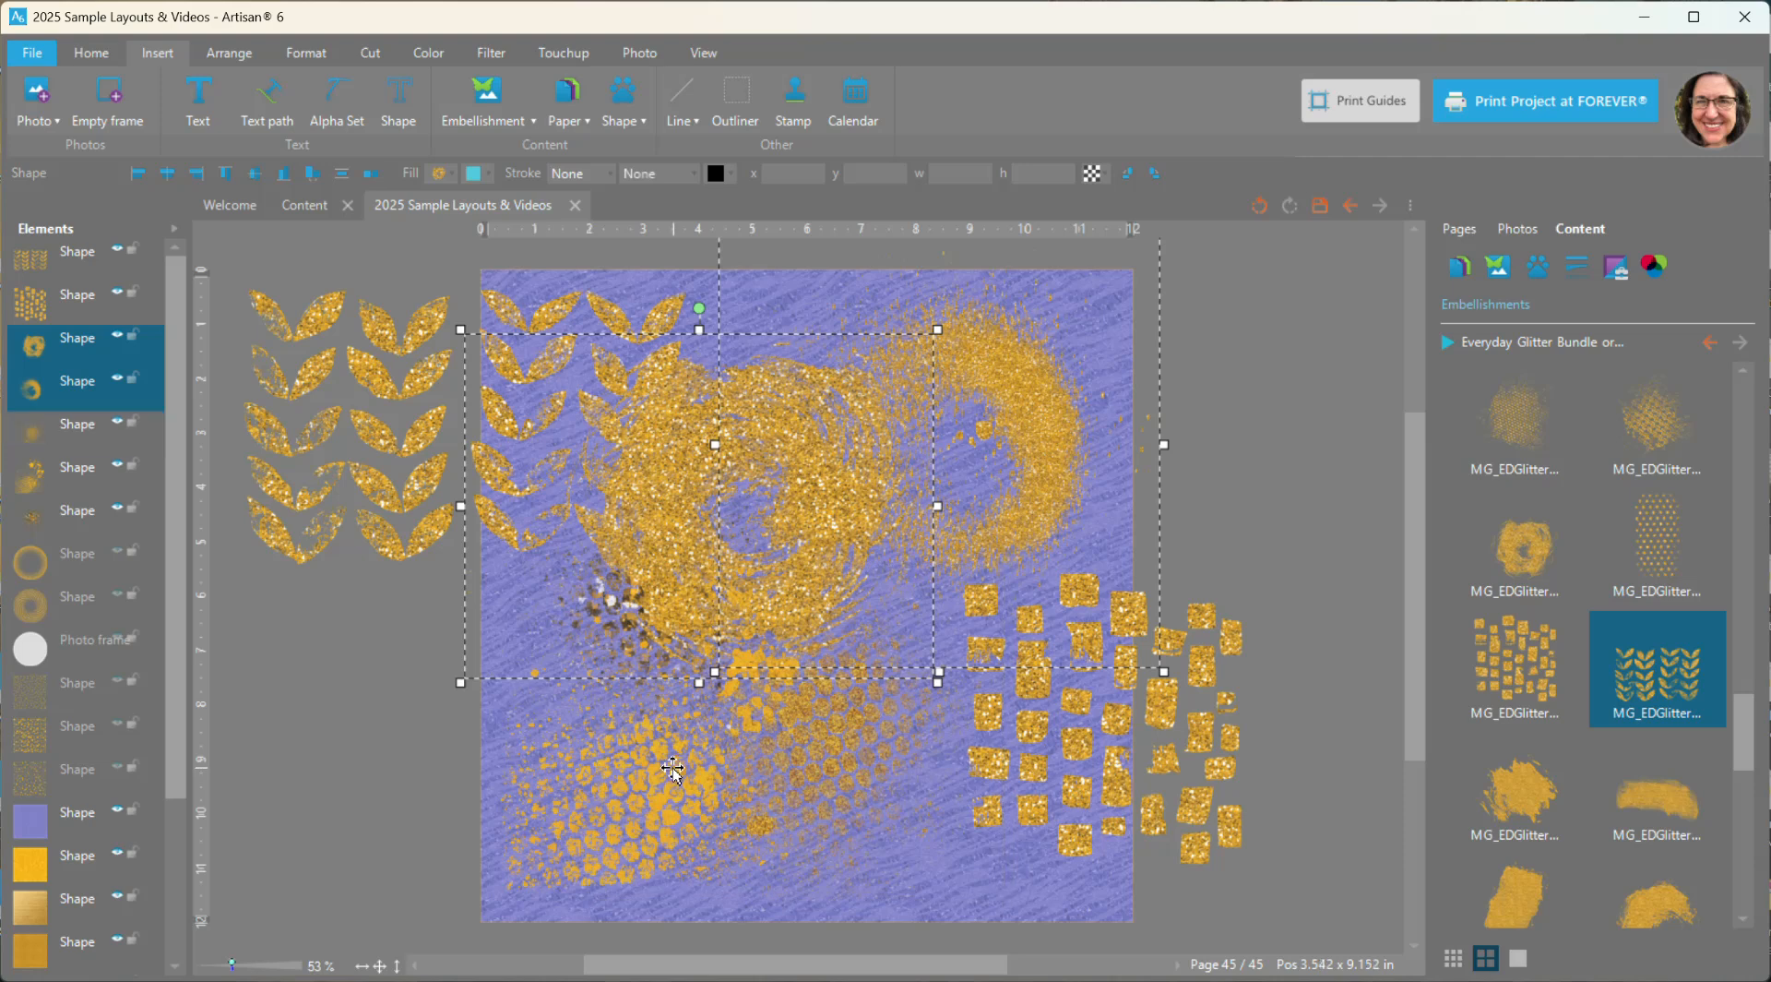
key(Delete)
click(679, 600)
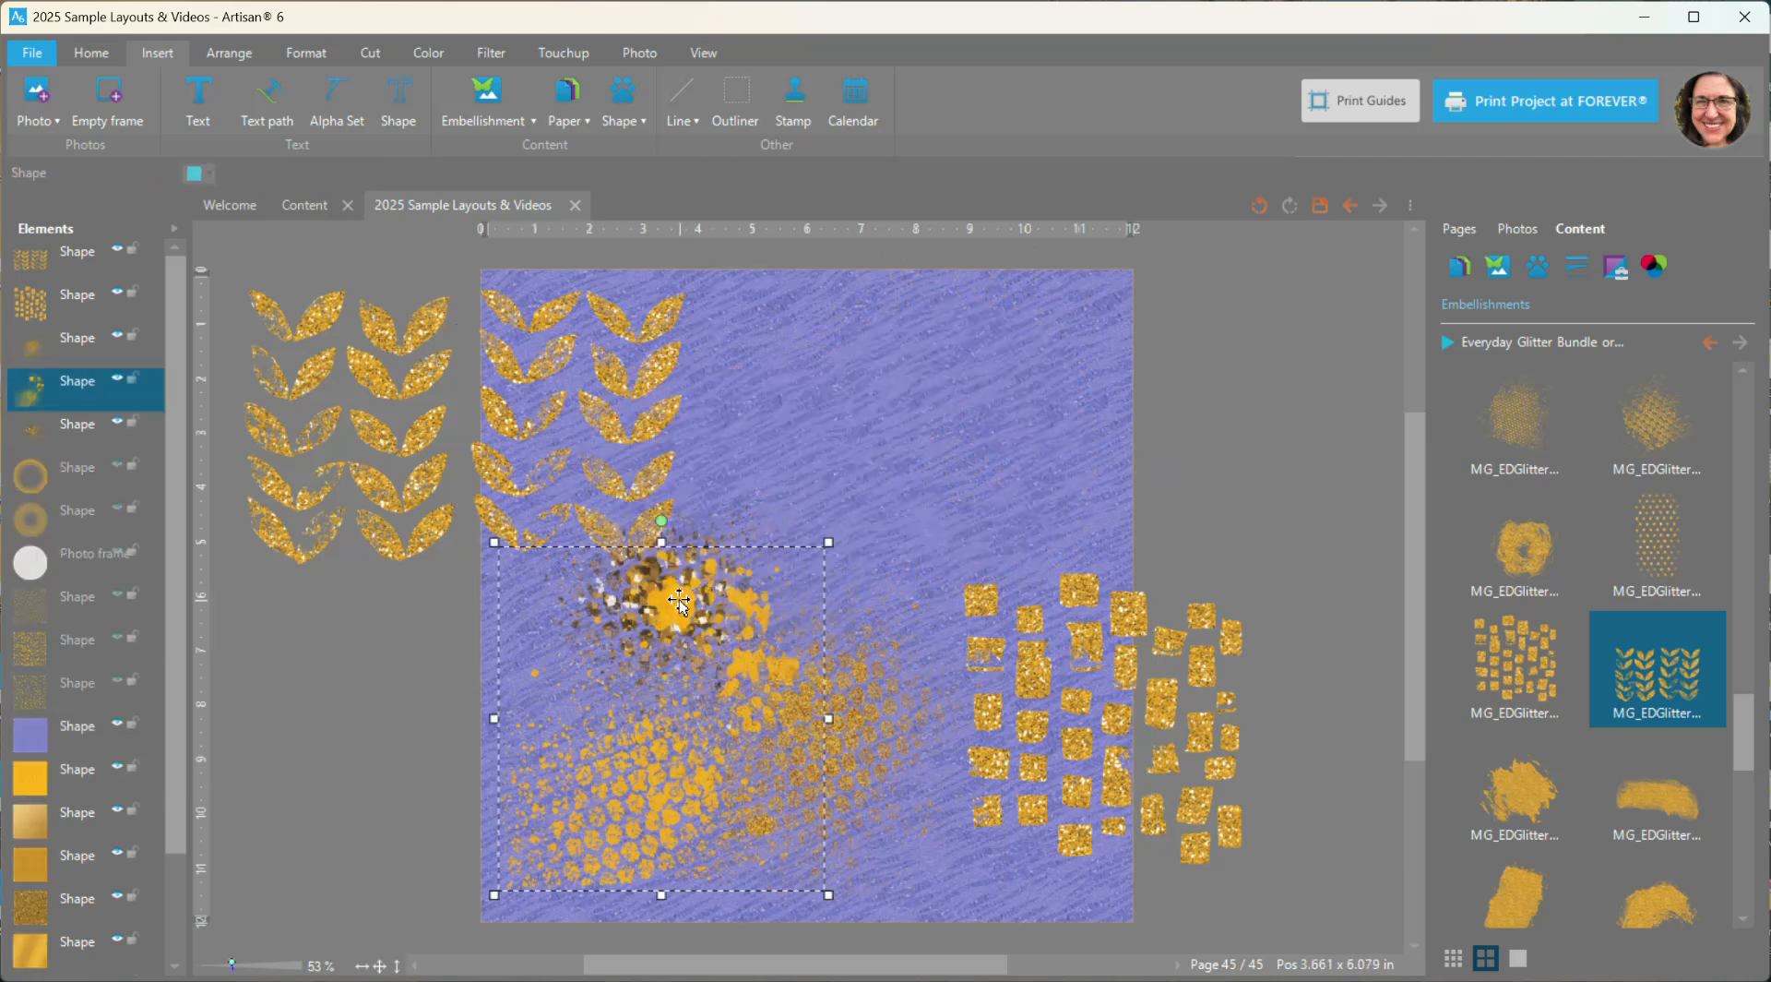
key(Delete)
click(649, 366)
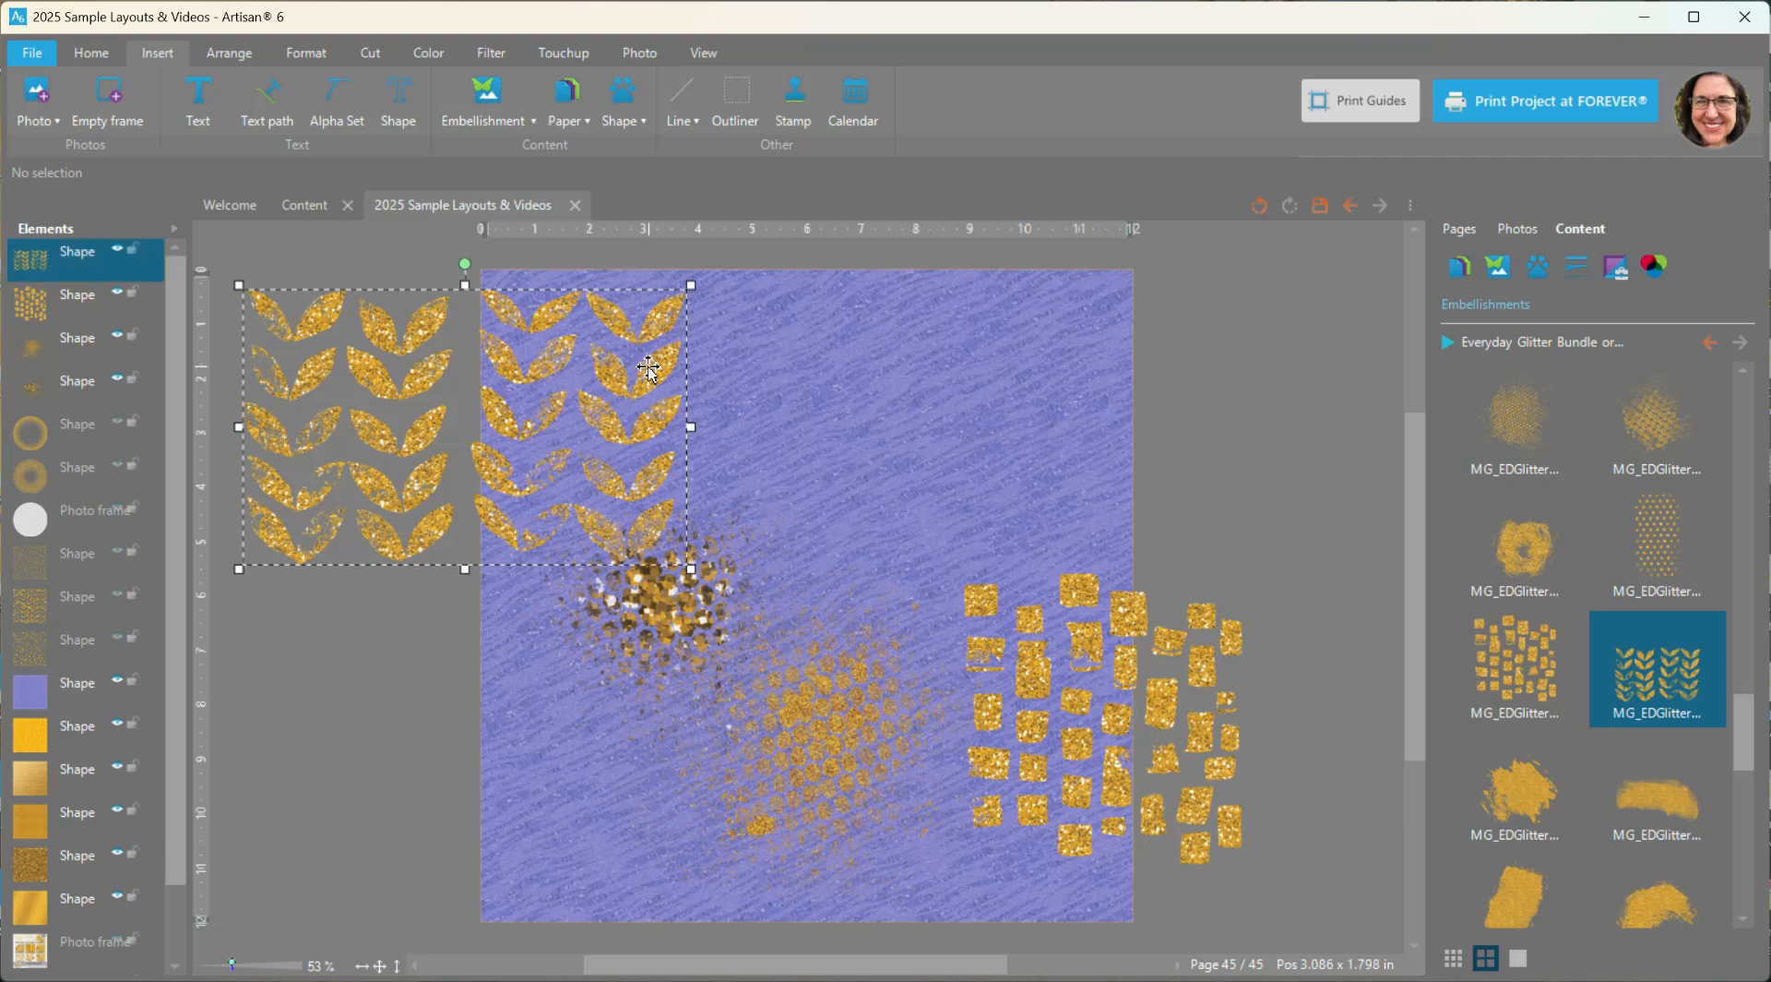
key(Delete)
- Add the MG_EDGlitter_splat01 embellishment, shrink it to about 6.5 × 5 in and place it in the page's upper right corner
scroll(1550, 775, down, 2)
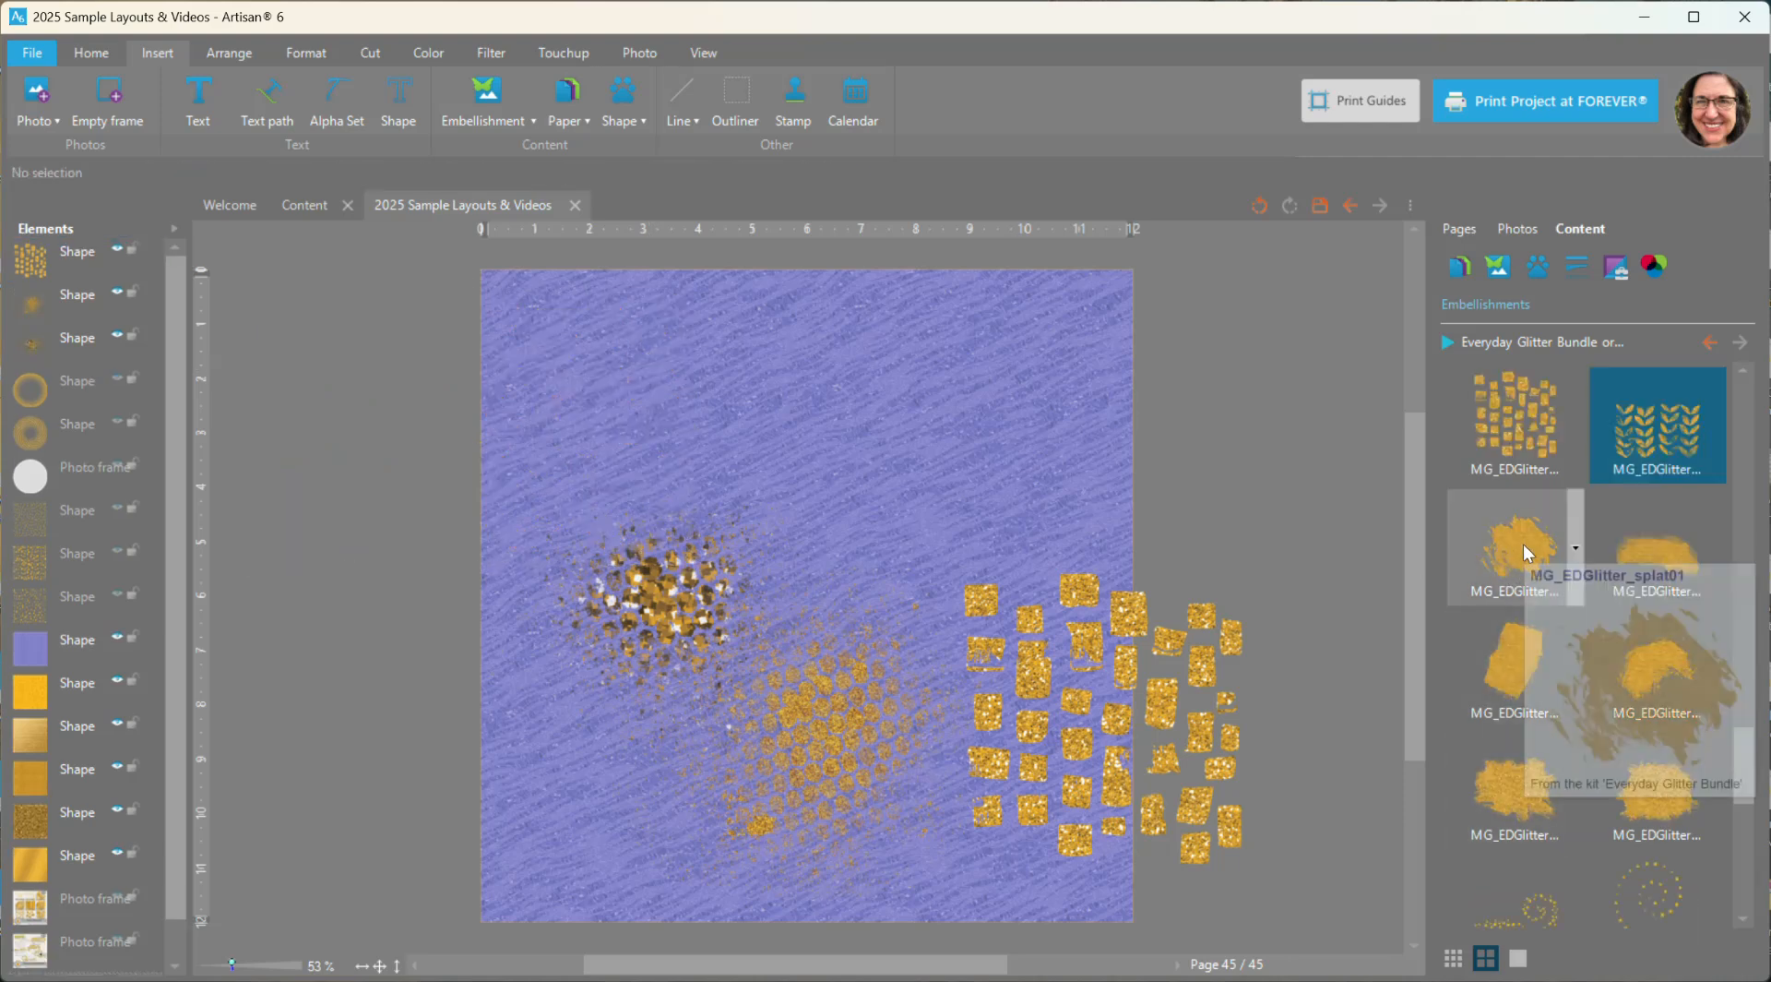
right_click(1524, 550)
key(Escape)
double_click(1550, 570)
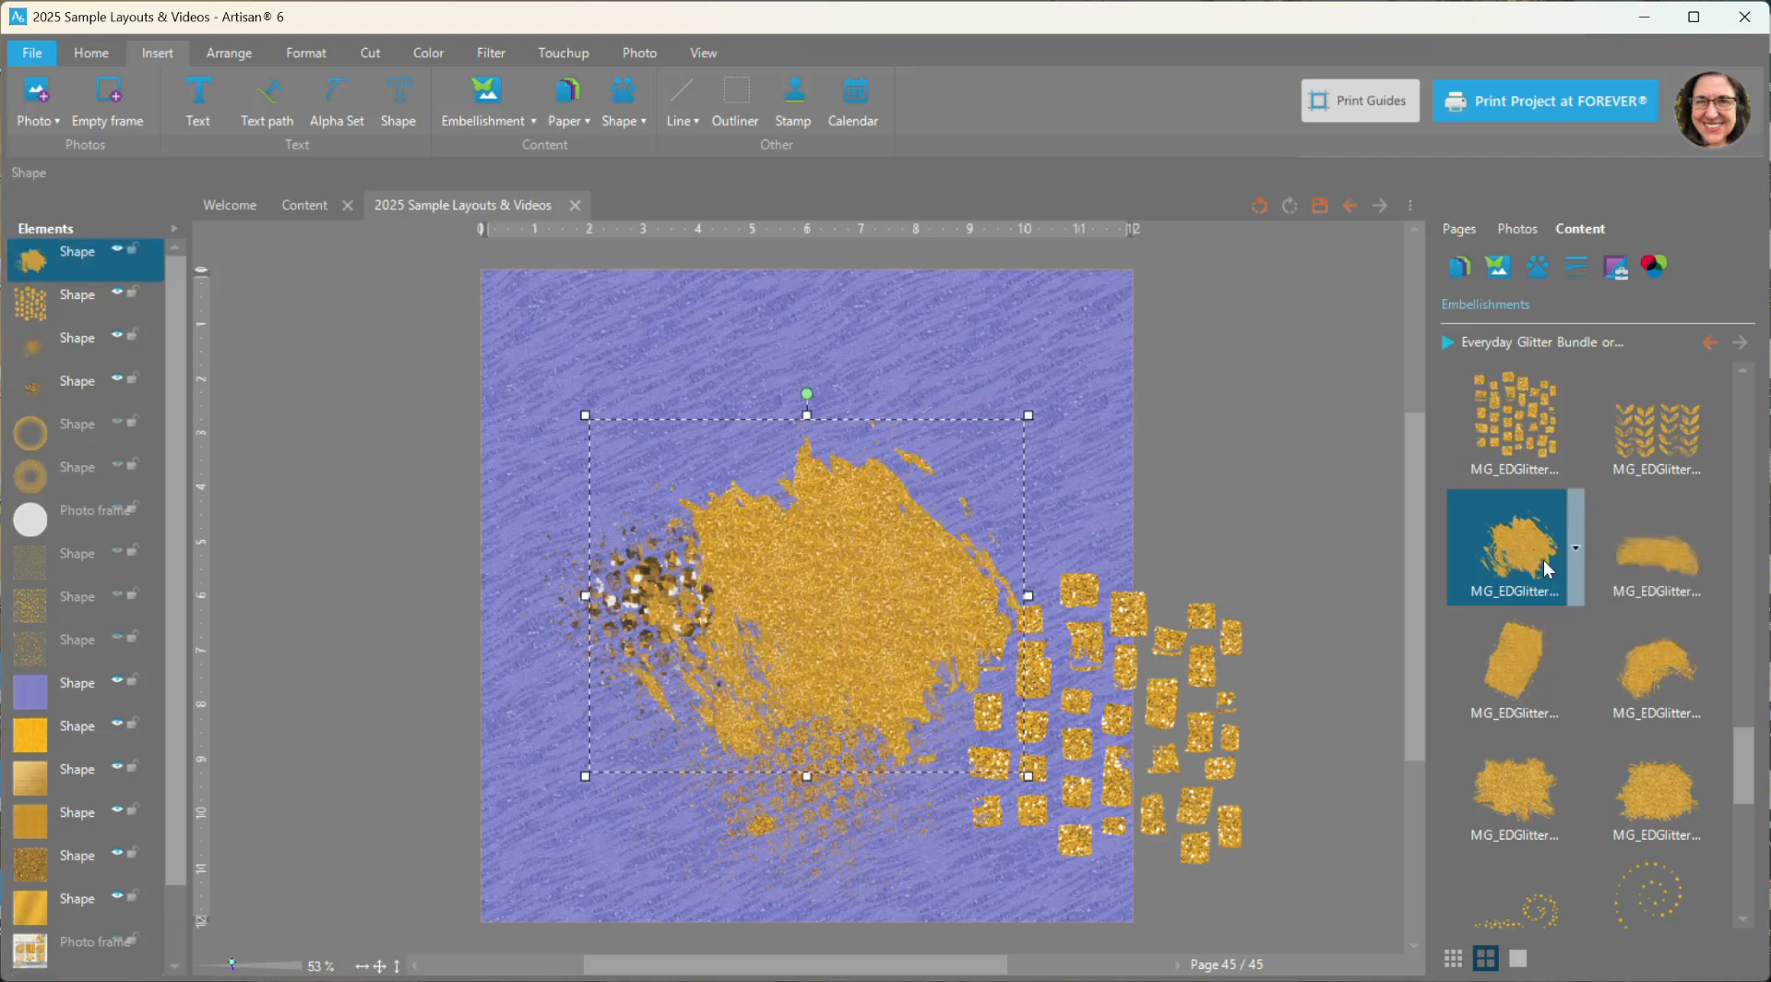
drag(893, 601, 1085, 431)
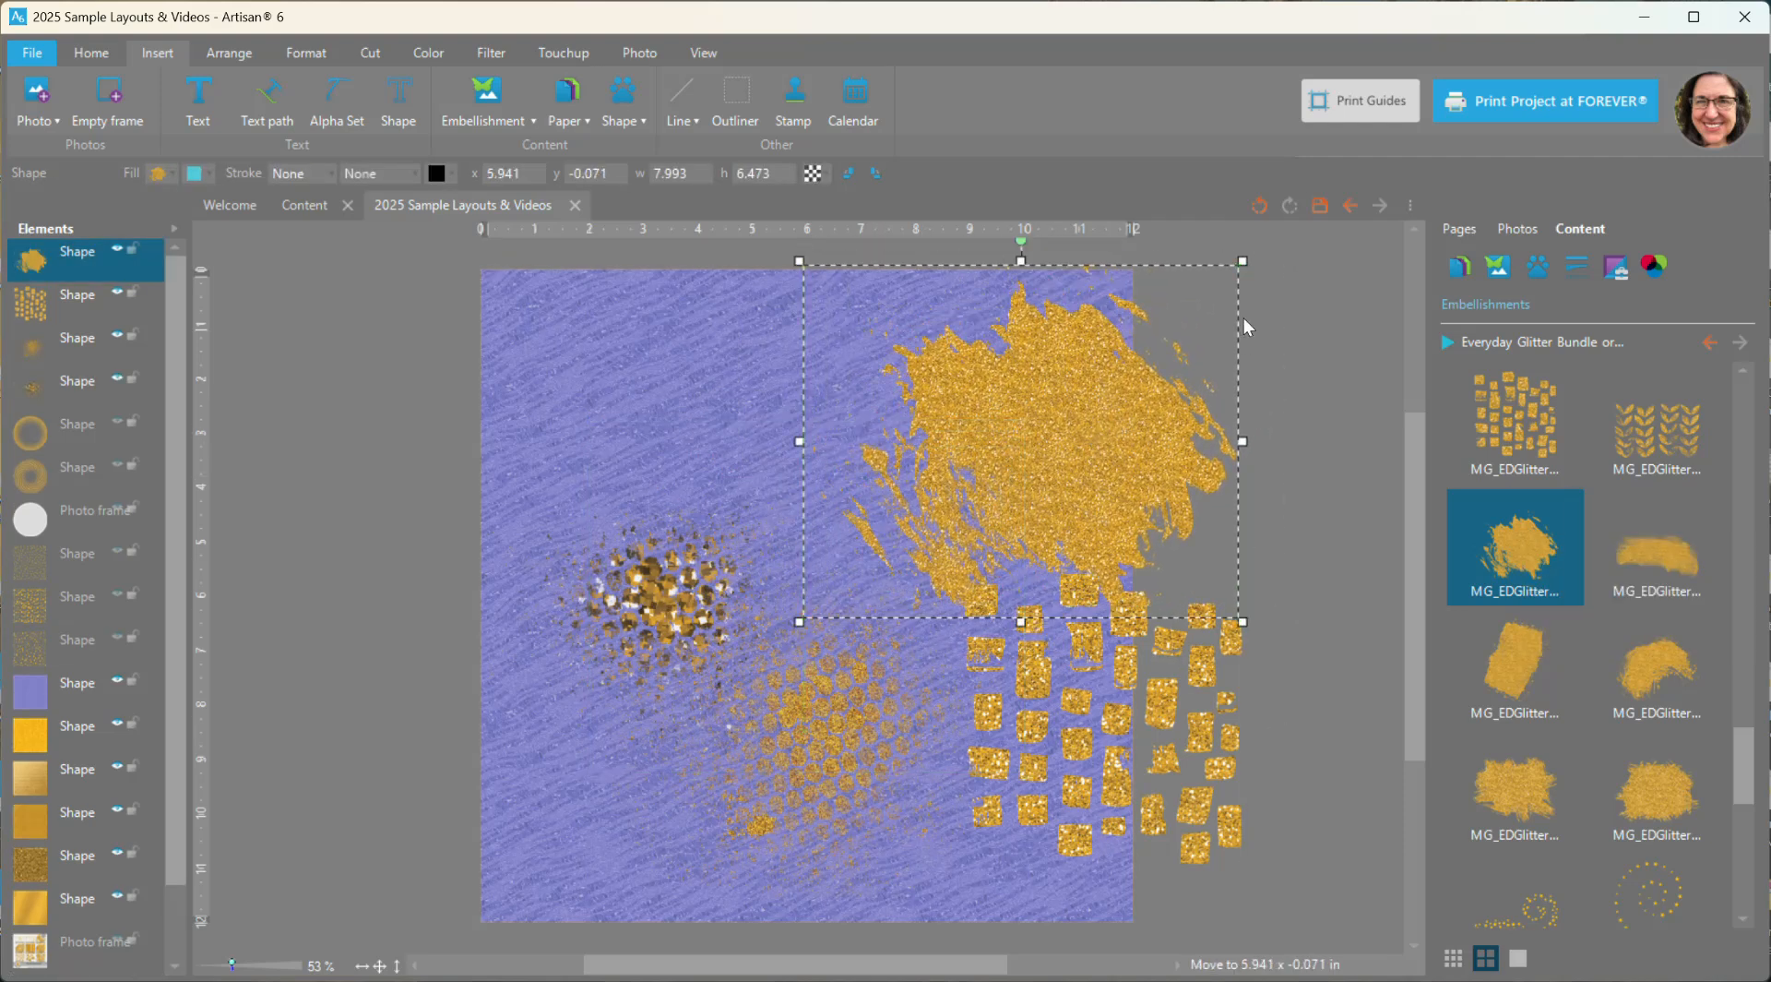
drag(1236, 275, 1151, 359)
drag(1015, 463, 1000, 383)
- Add the swirling star trail embellishment and place it over the page's upper left edge
scroll(1596, 738, down, 2)
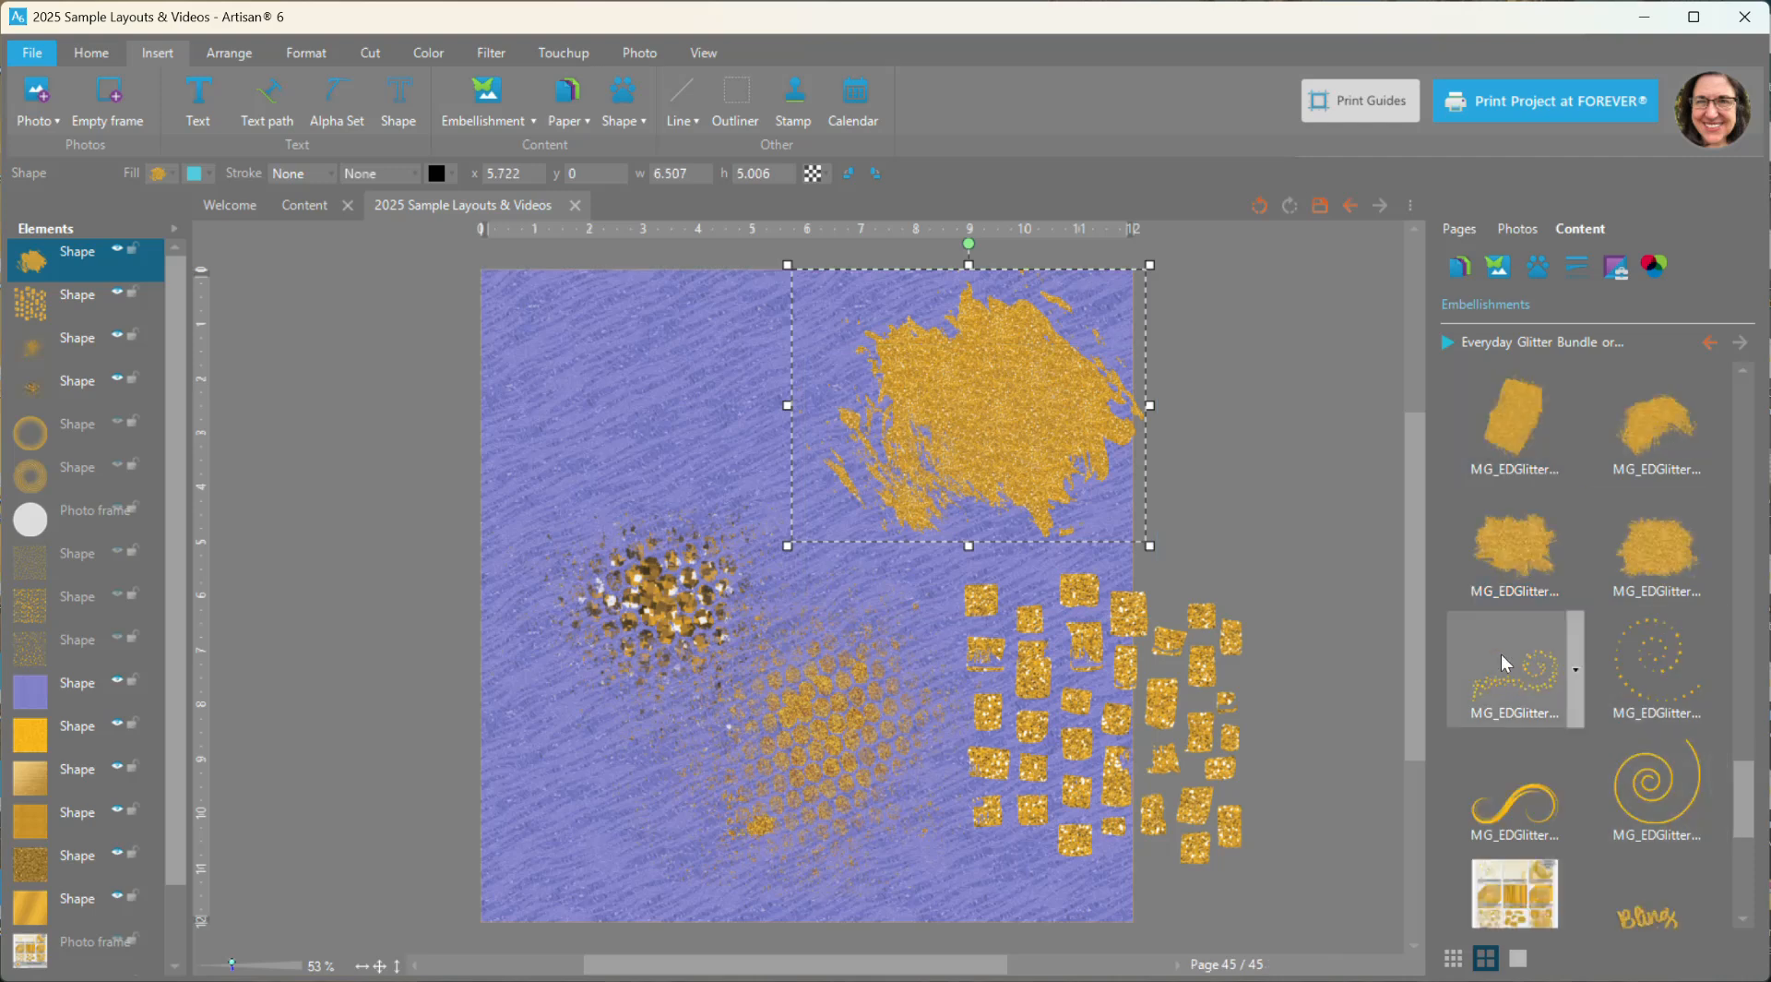
right_click(1520, 678)
double_click(1527, 688)
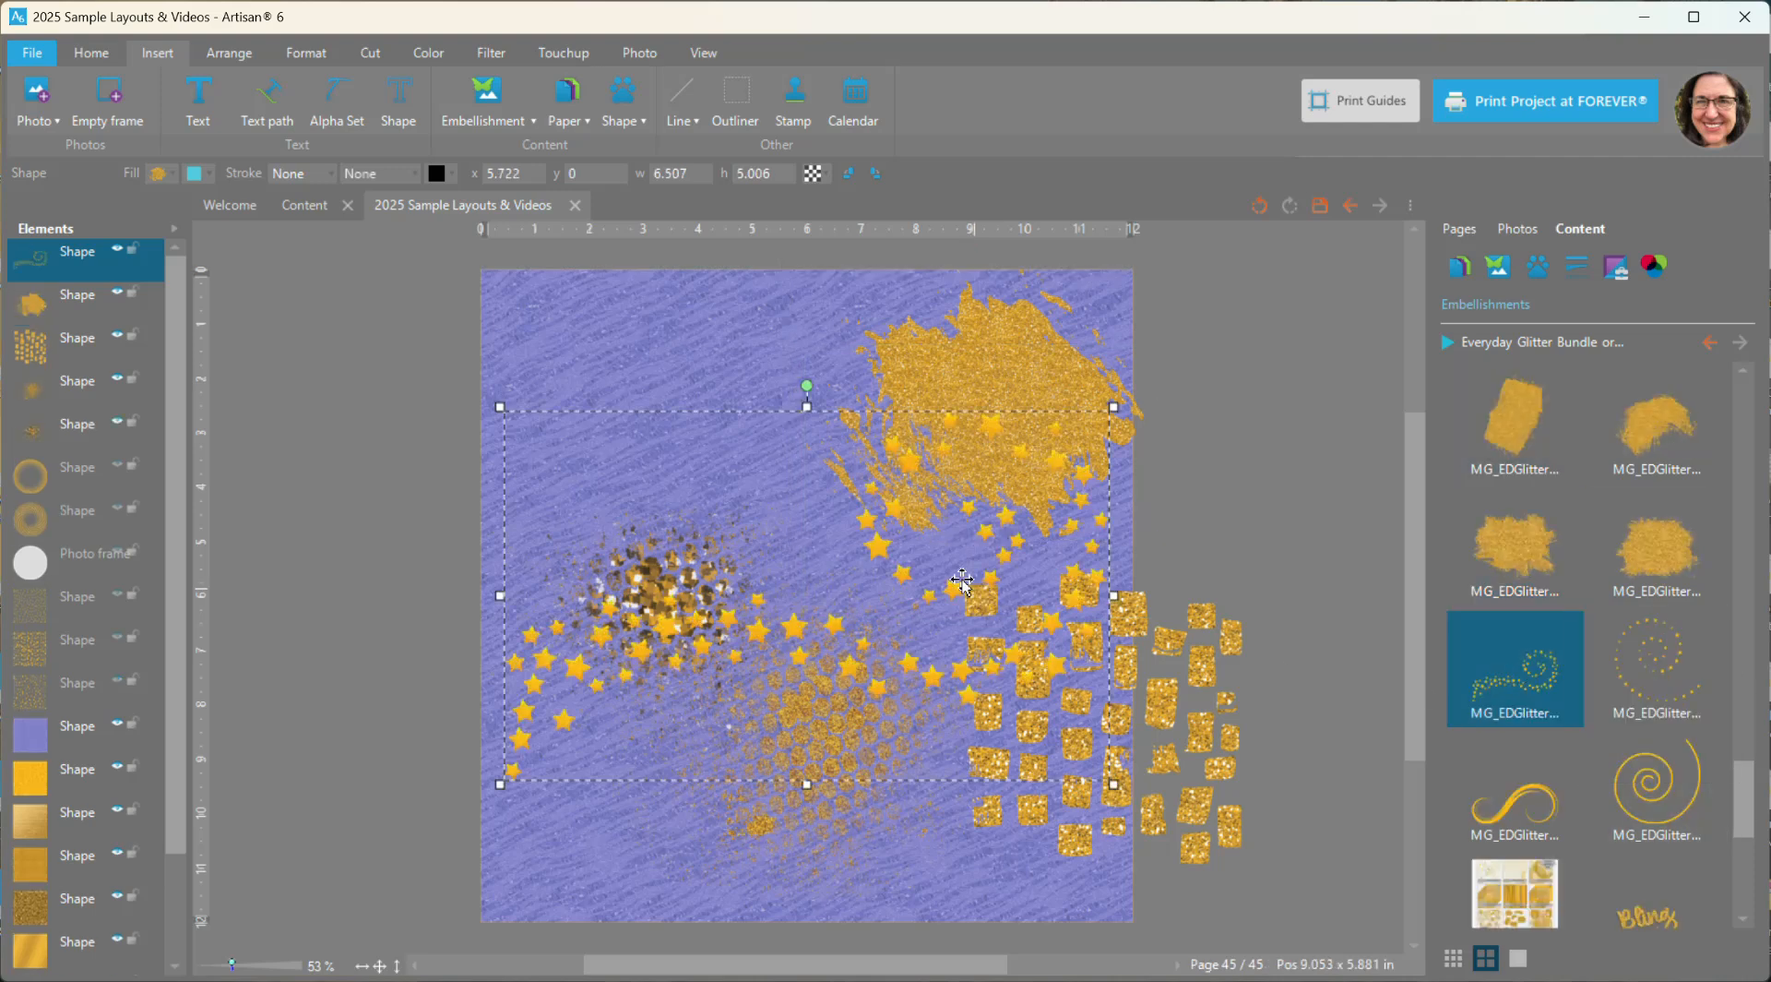
drag(885, 555, 643, 437)
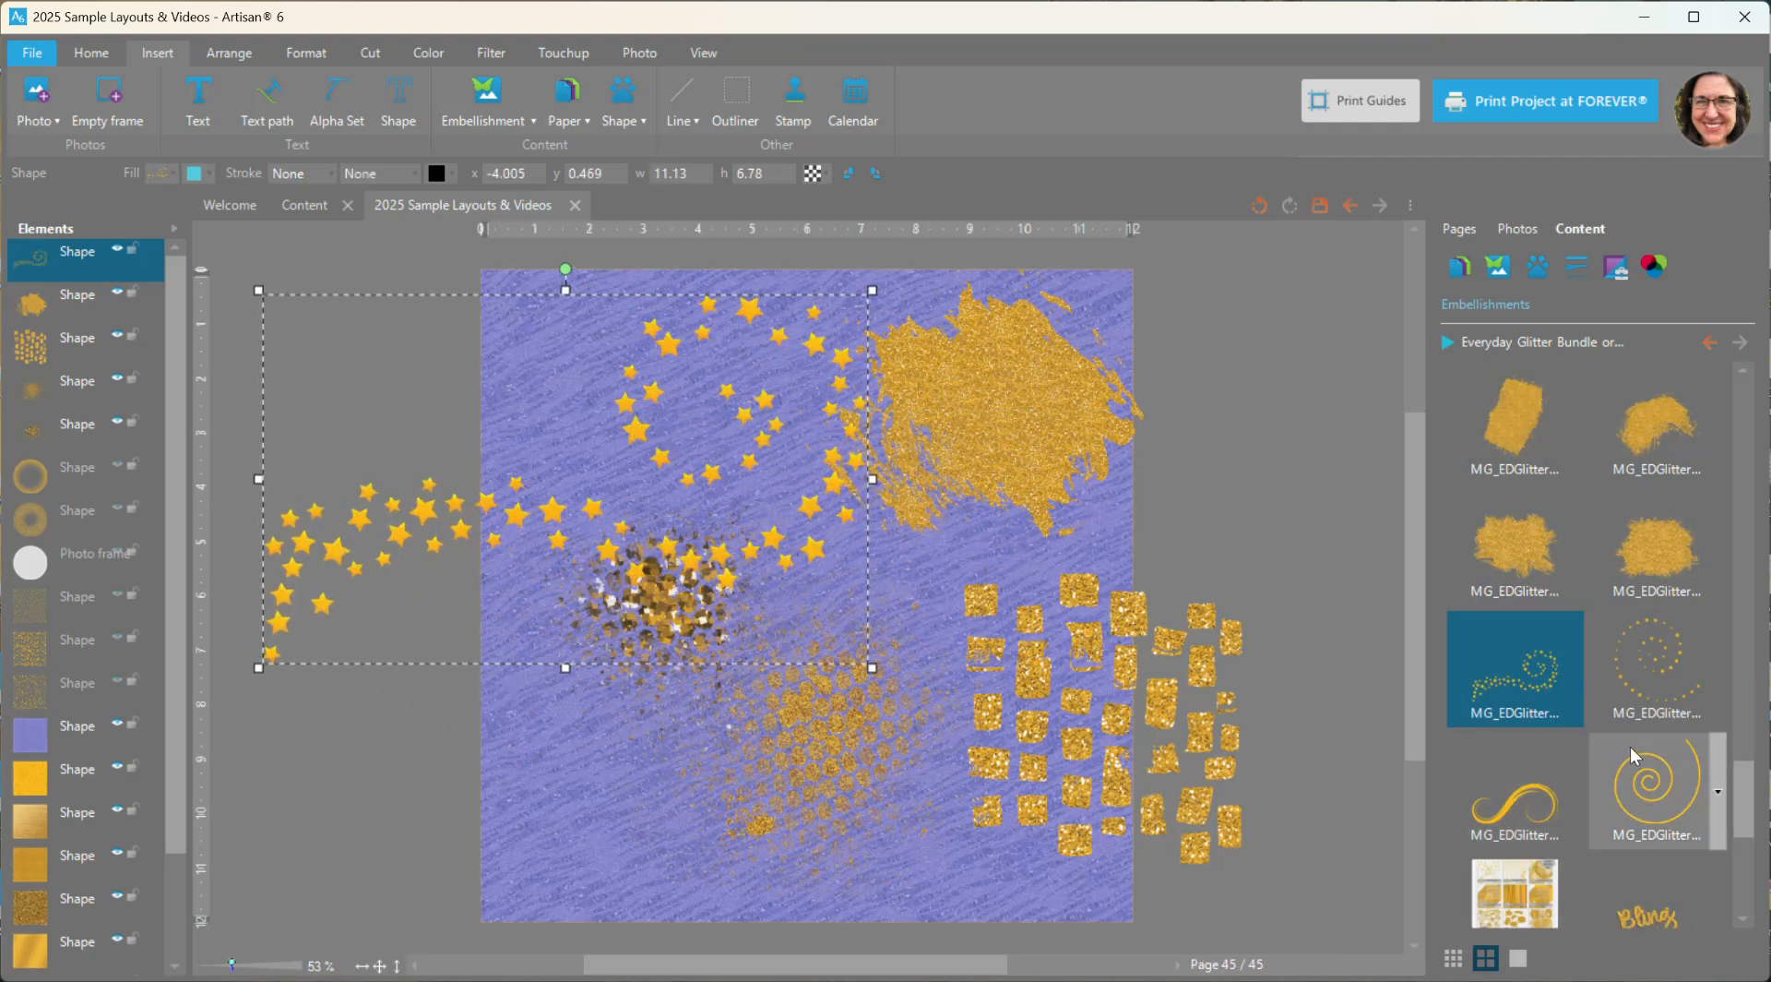
- Add the curved gold flourish embellishment and place it over the page's lower left edge
right_click(1547, 799)
click(1615, 809)
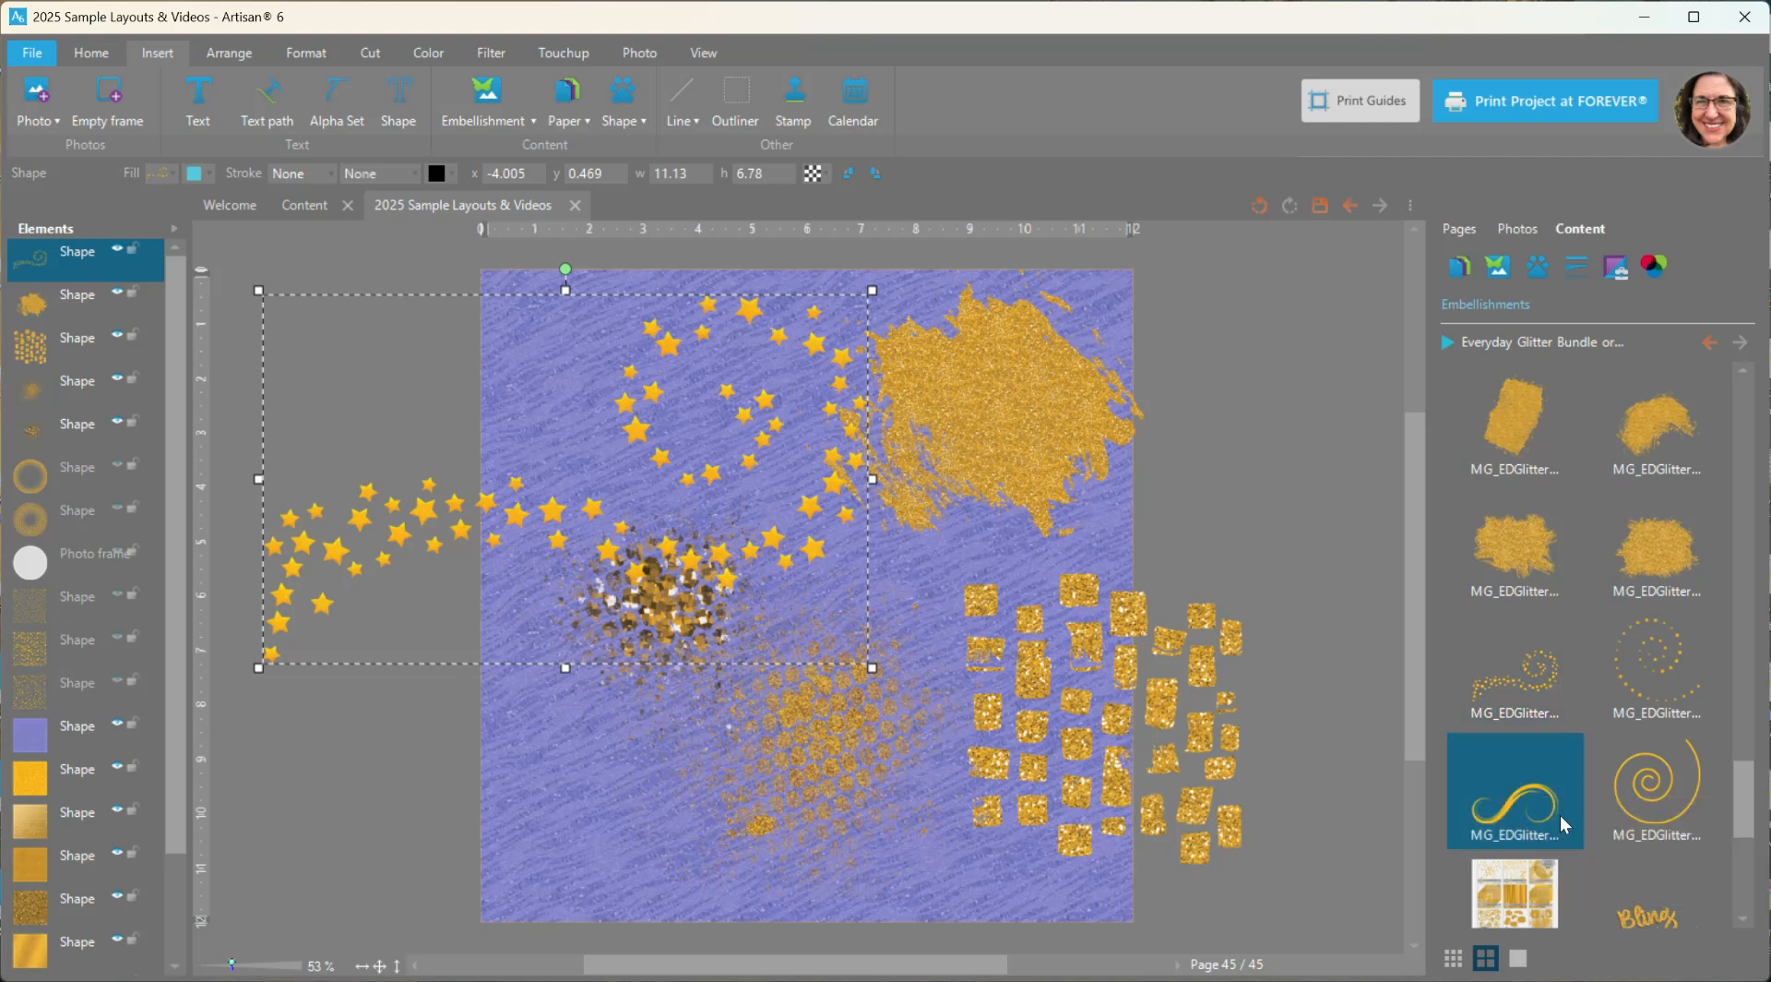
drag(722, 615, 535, 710)
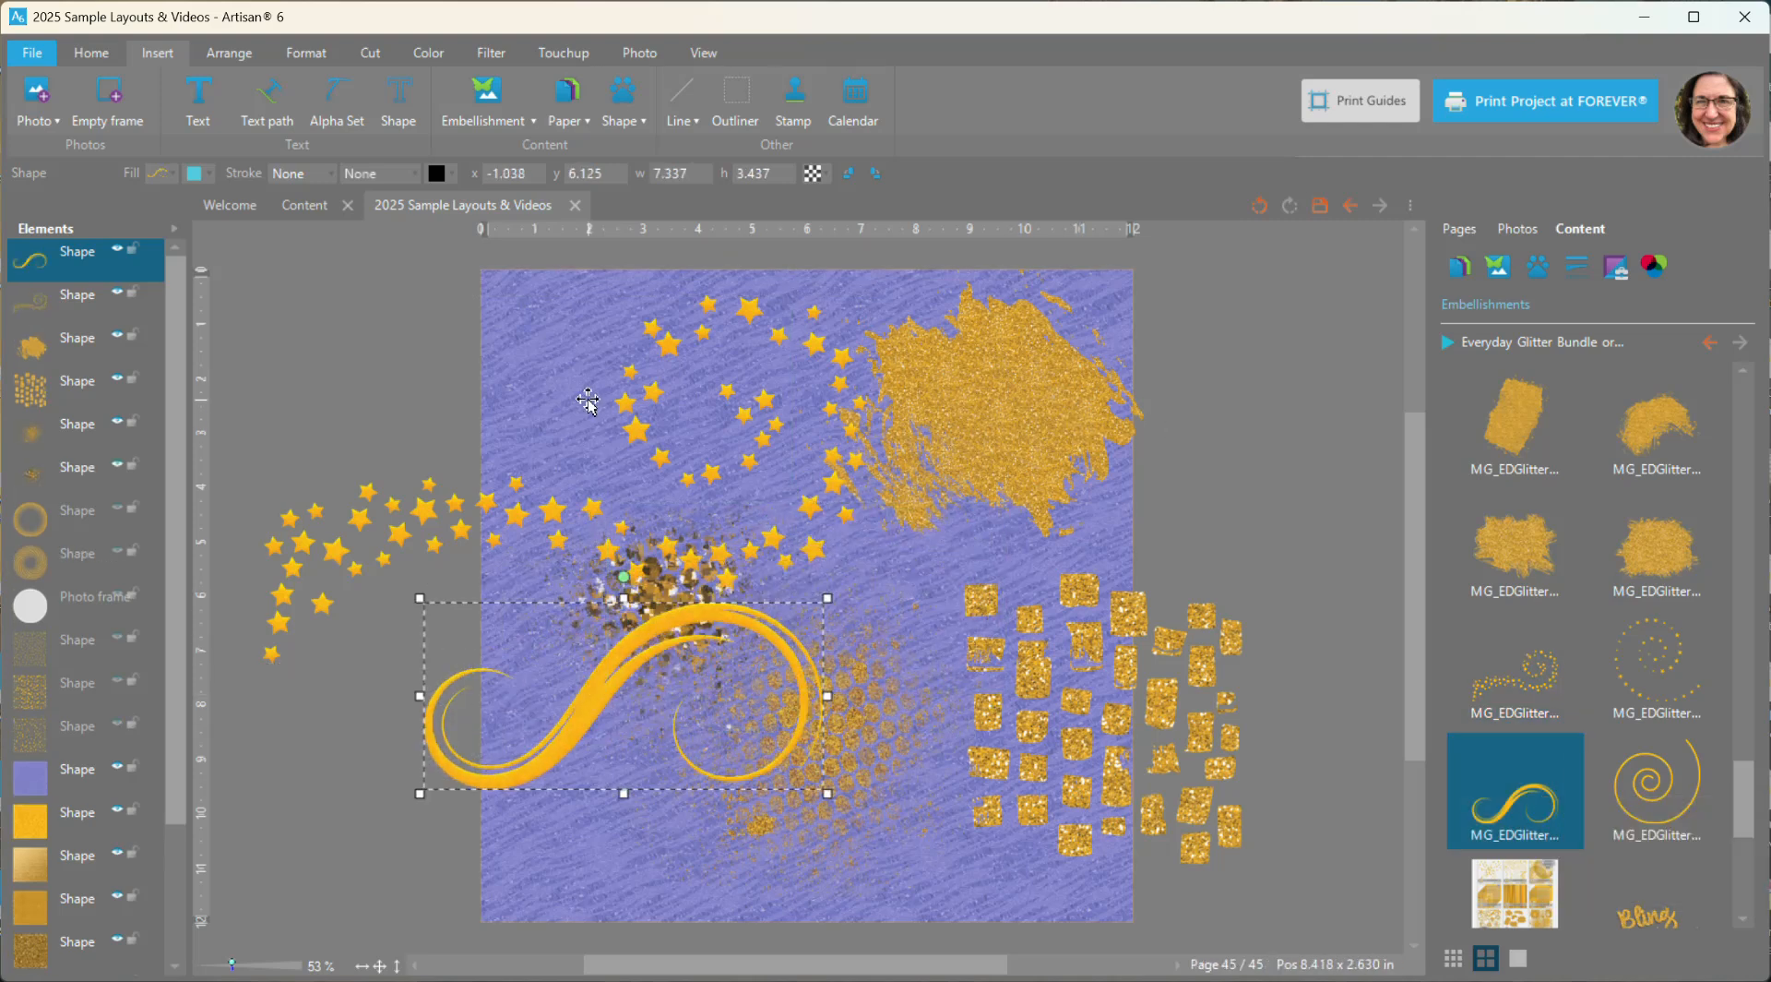
- Delete all elements stacked above the purple glitter paper, including the hidden rings, photo frame and shapes
ctrl+click(66, 293)
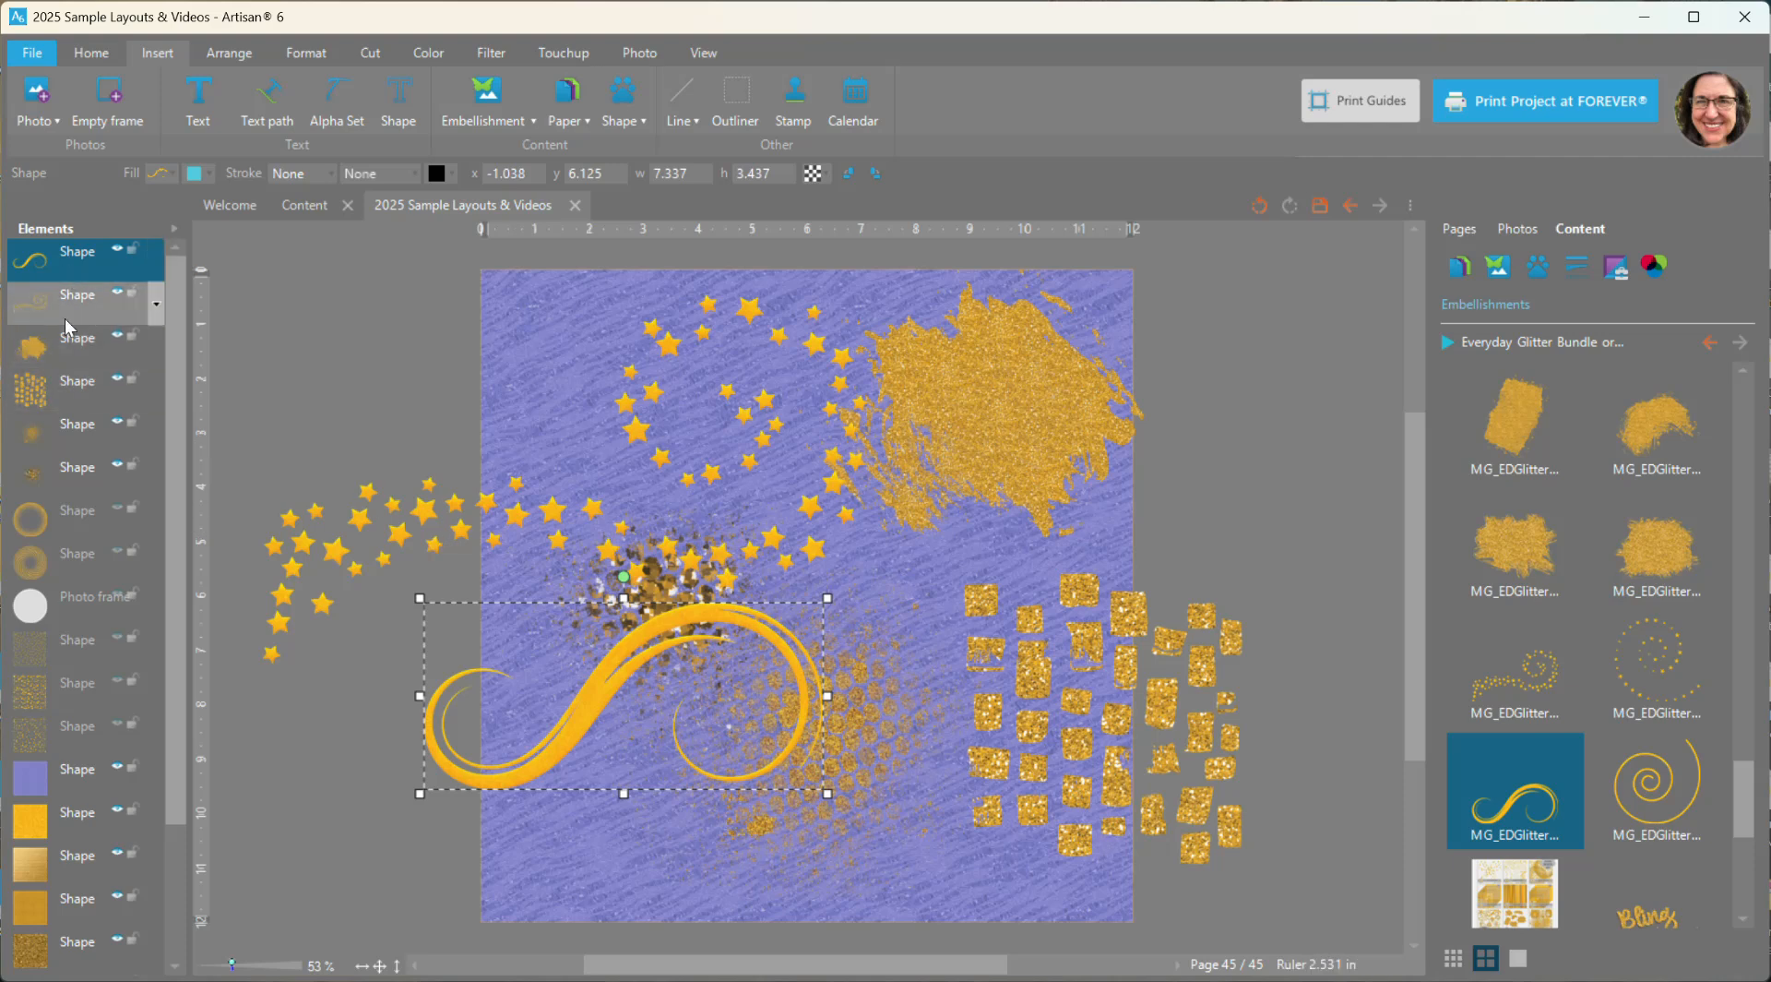
ctrl+click(61, 362)
ctrl+click(59, 407)
ctrl+click(59, 443)
ctrl+click(63, 481)
ctrl+click(72, 526)
ctrl+click(78, 564)
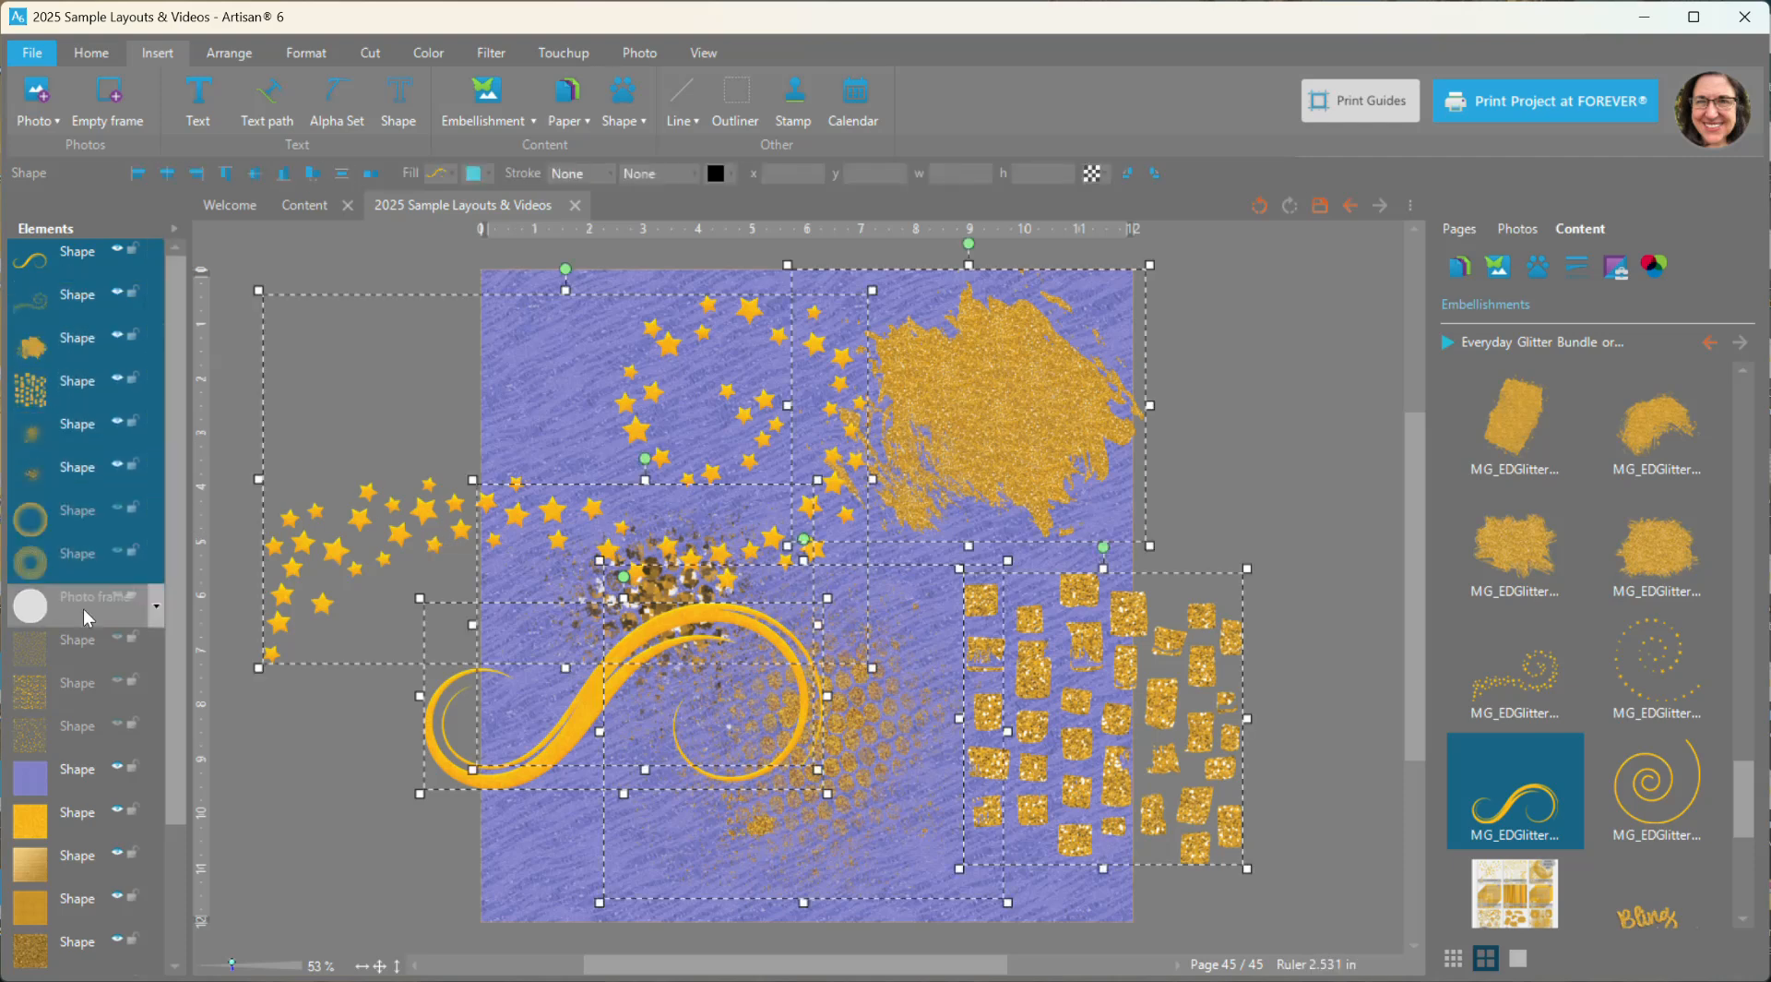
ctrl+click(84, 611)
ctrl+click(67, 646)
ctrl+click(64, 687)
ctrl+click(59, 720)
key(Delete)
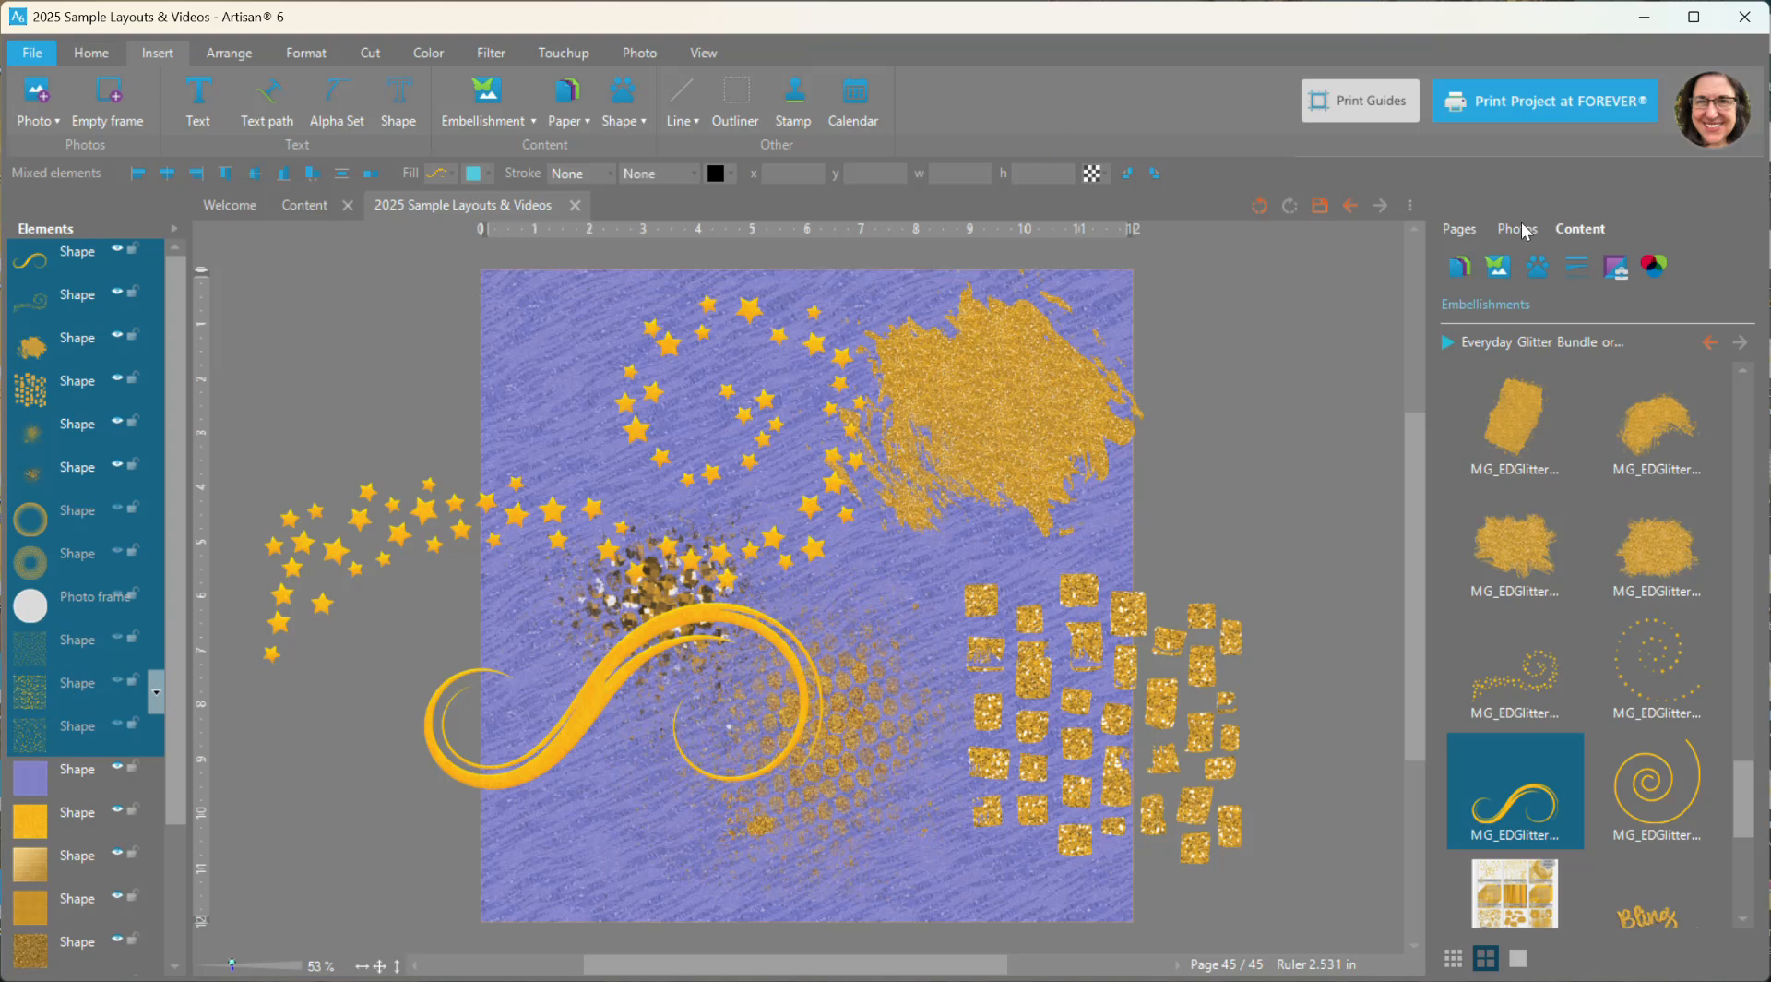
- Show the frames from the recent combined selection of Everyday Glitter Bundle and its companion glitter kit
click(1616, 268)
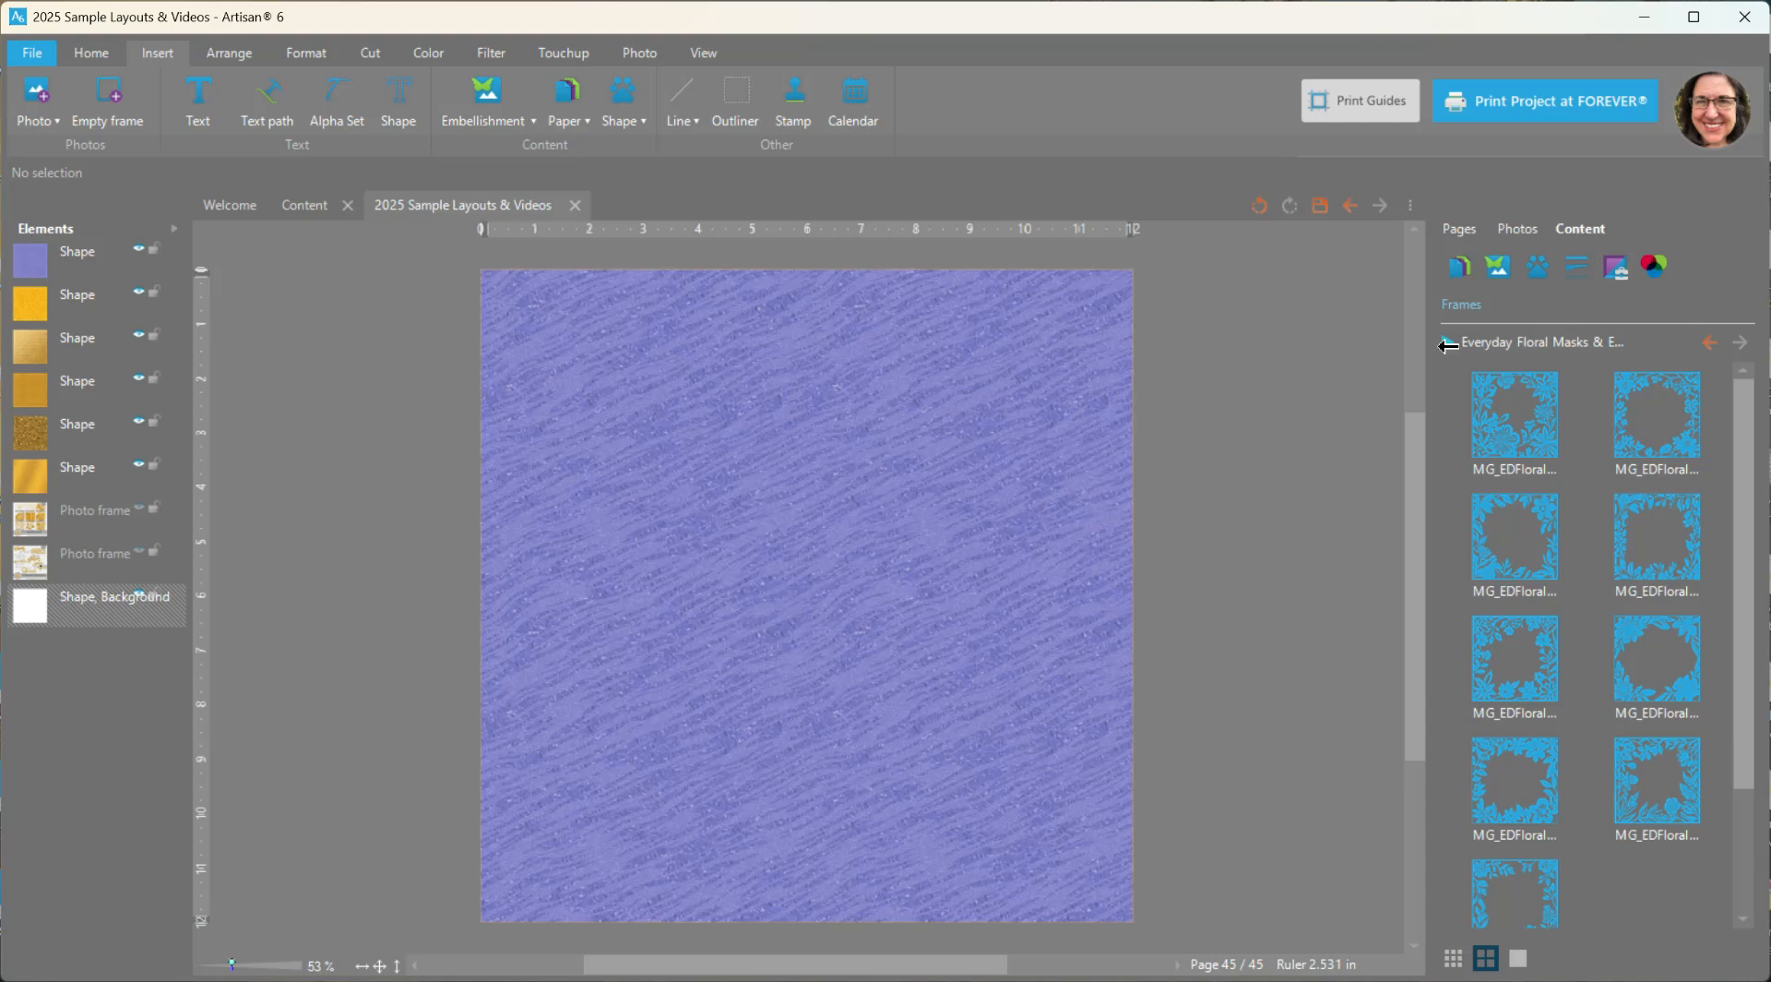
click(1446, 345)
click(1401, 379)
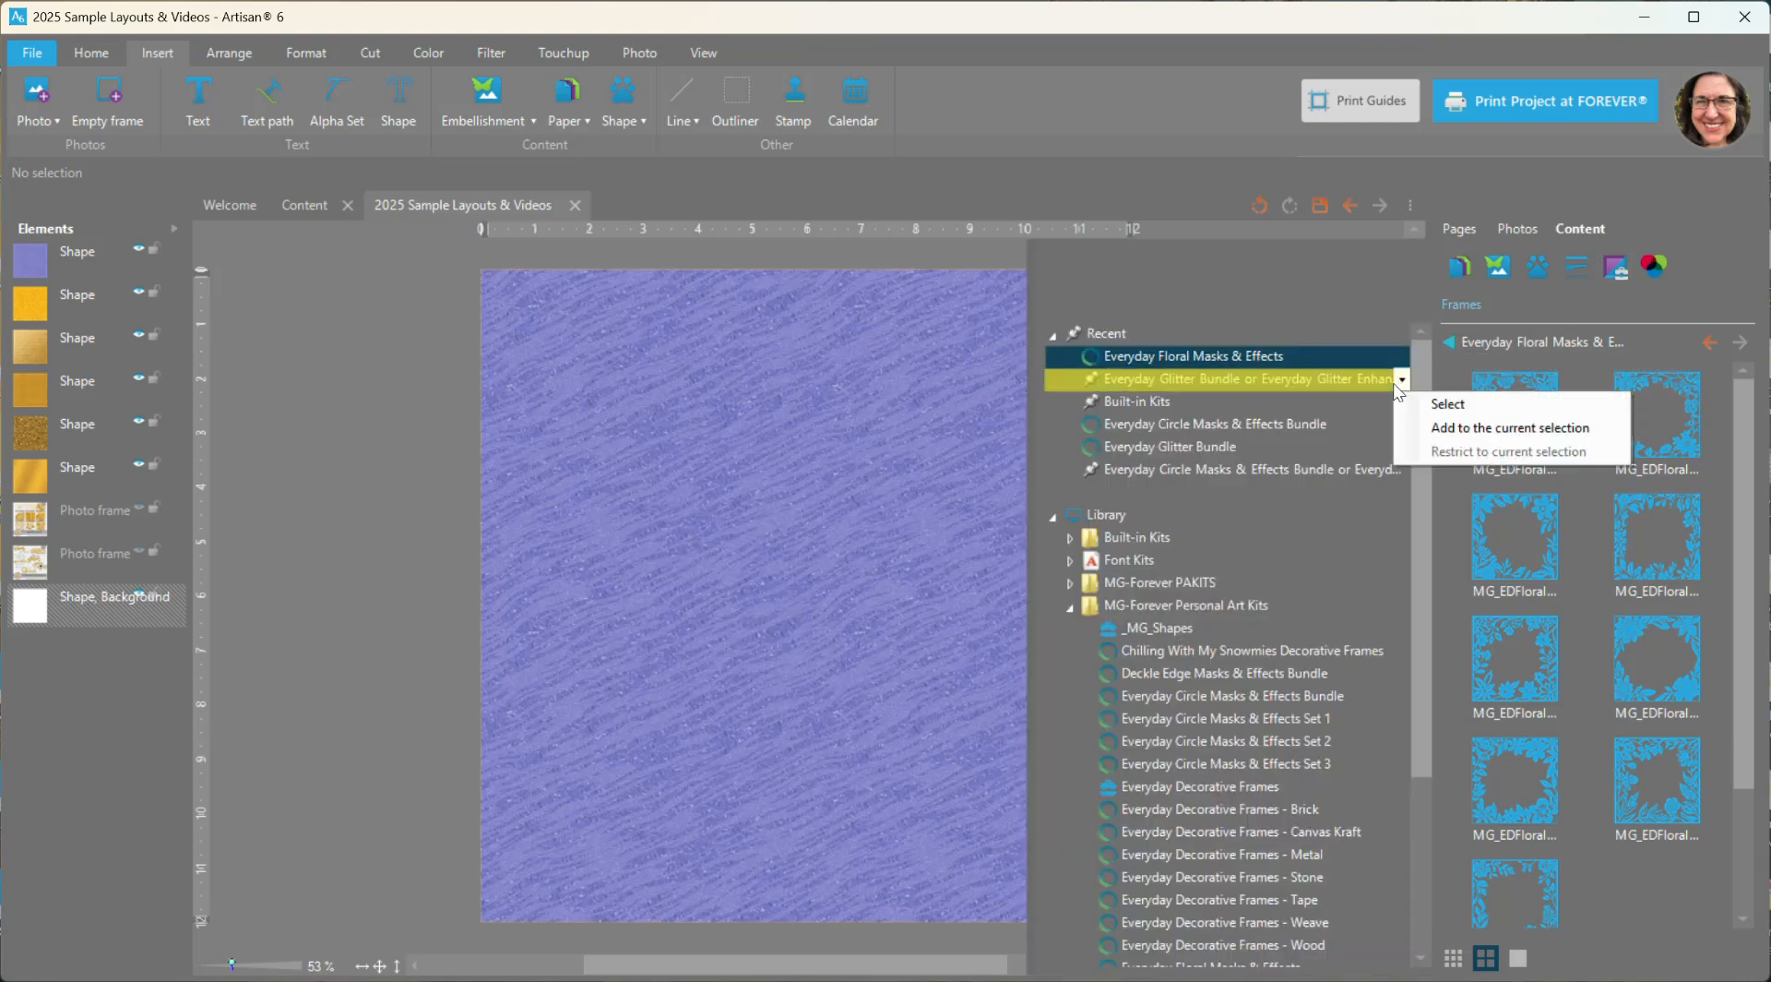
click(1448, 403)
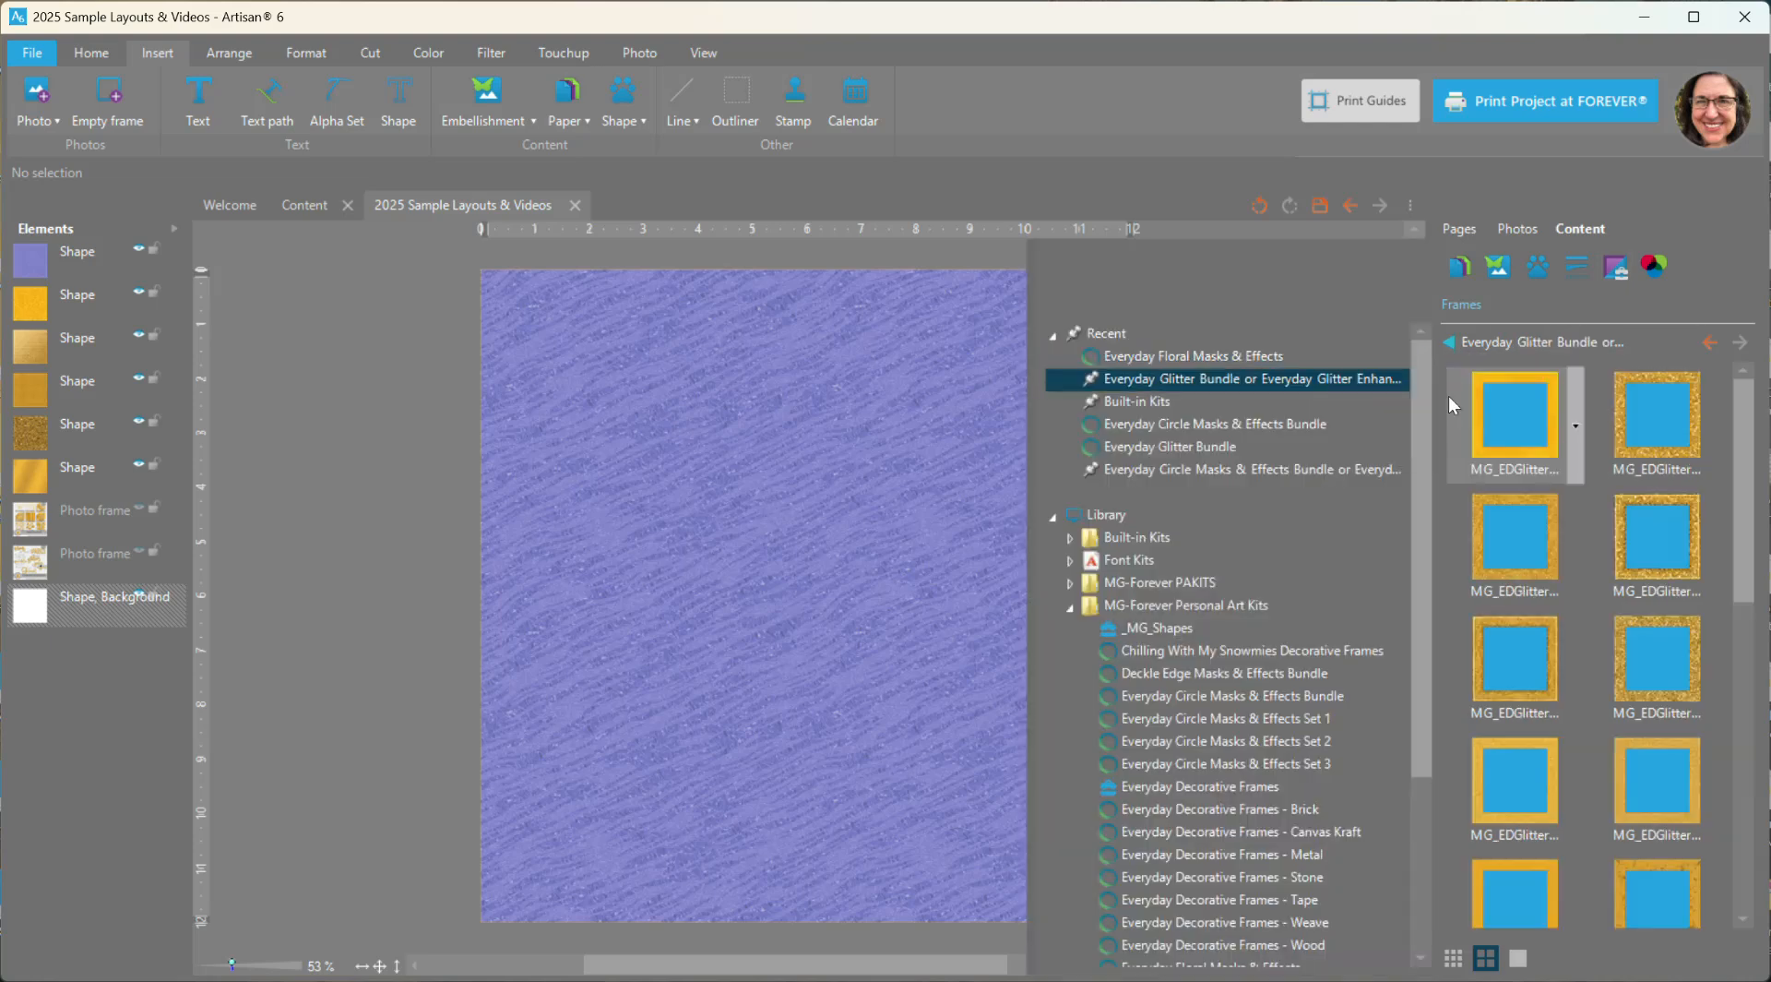
click(1467, 340)
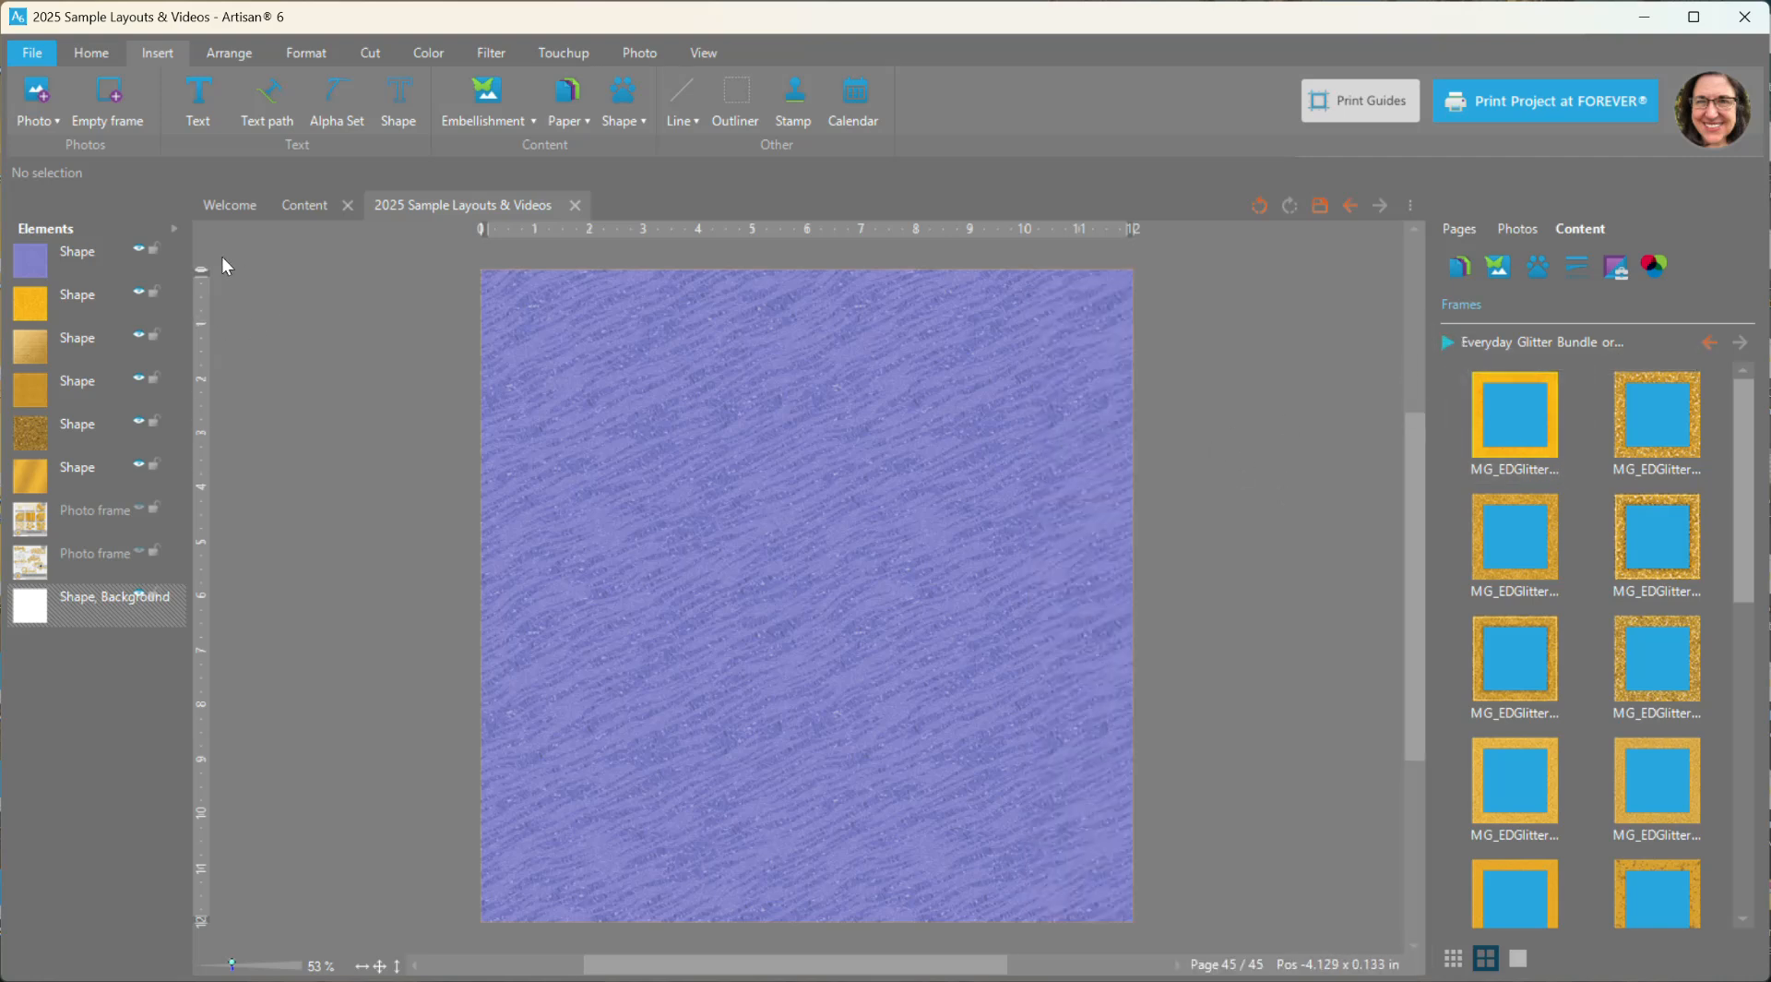
- Add an empty photo frame about 8.7 in square near the page's middle and apply the first plain yellow glitter frame to it
click(115, 107)
drag(924, 690, 1096, 856)
drag(914, 609, 884, 586)
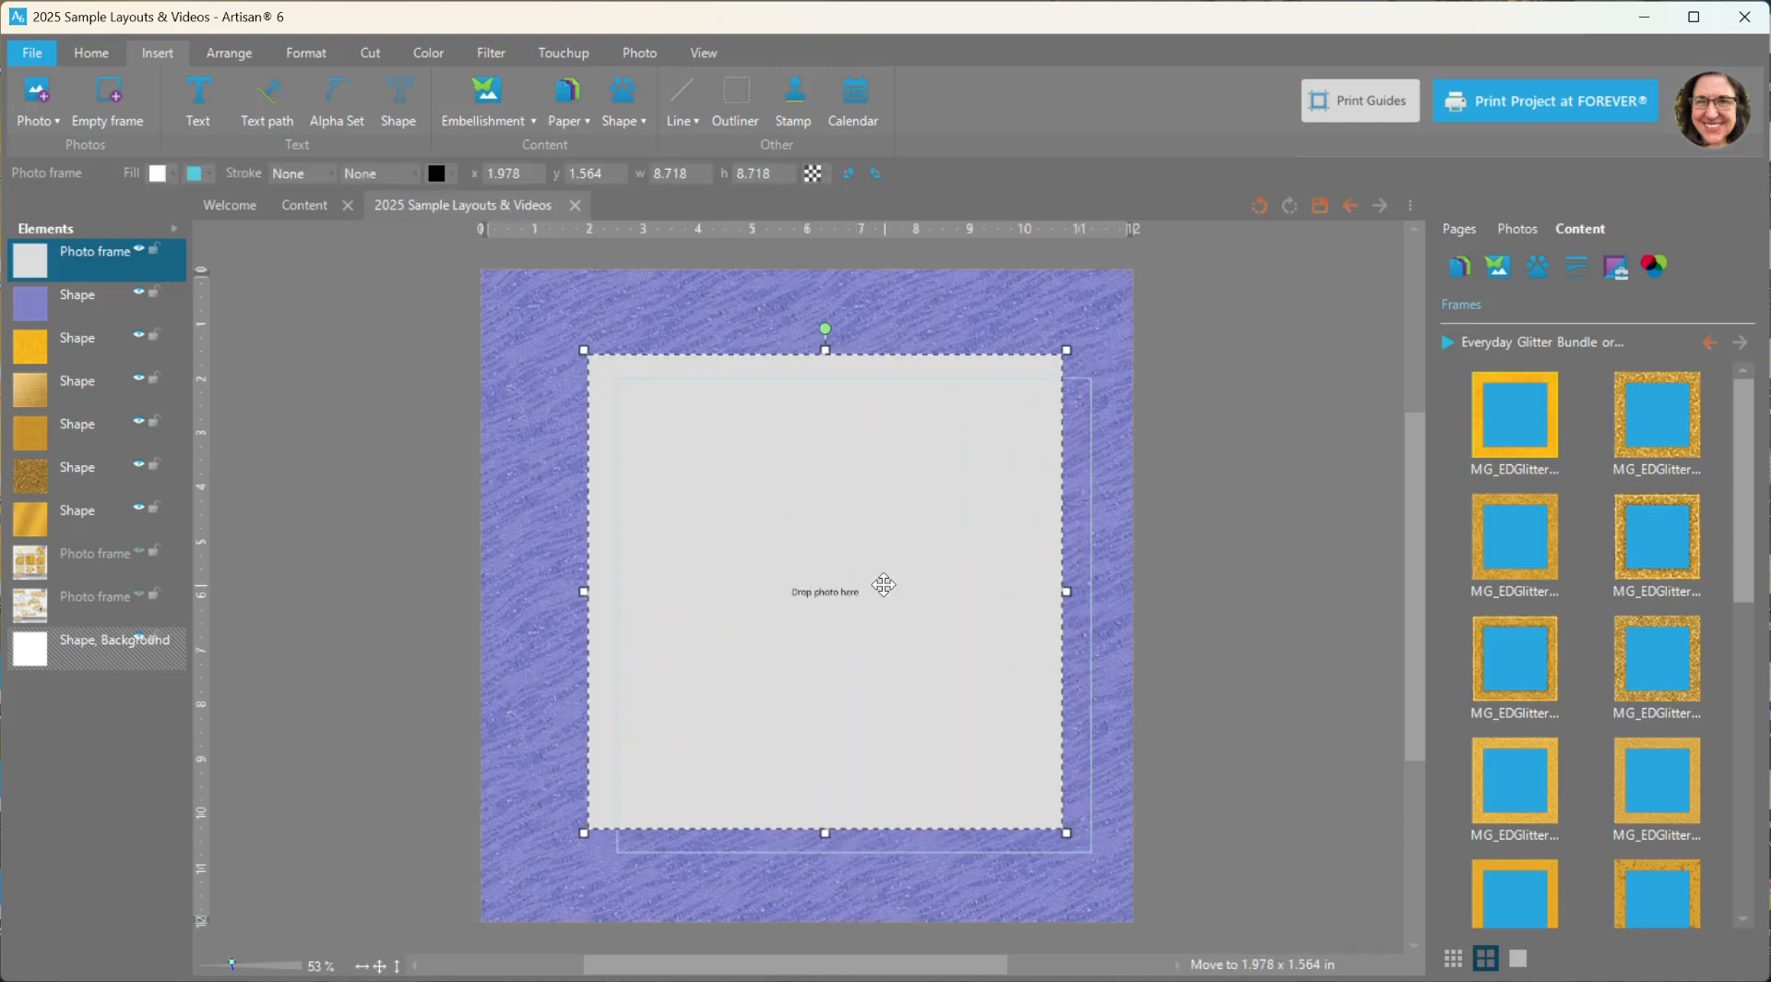
right_click(1519, 401)
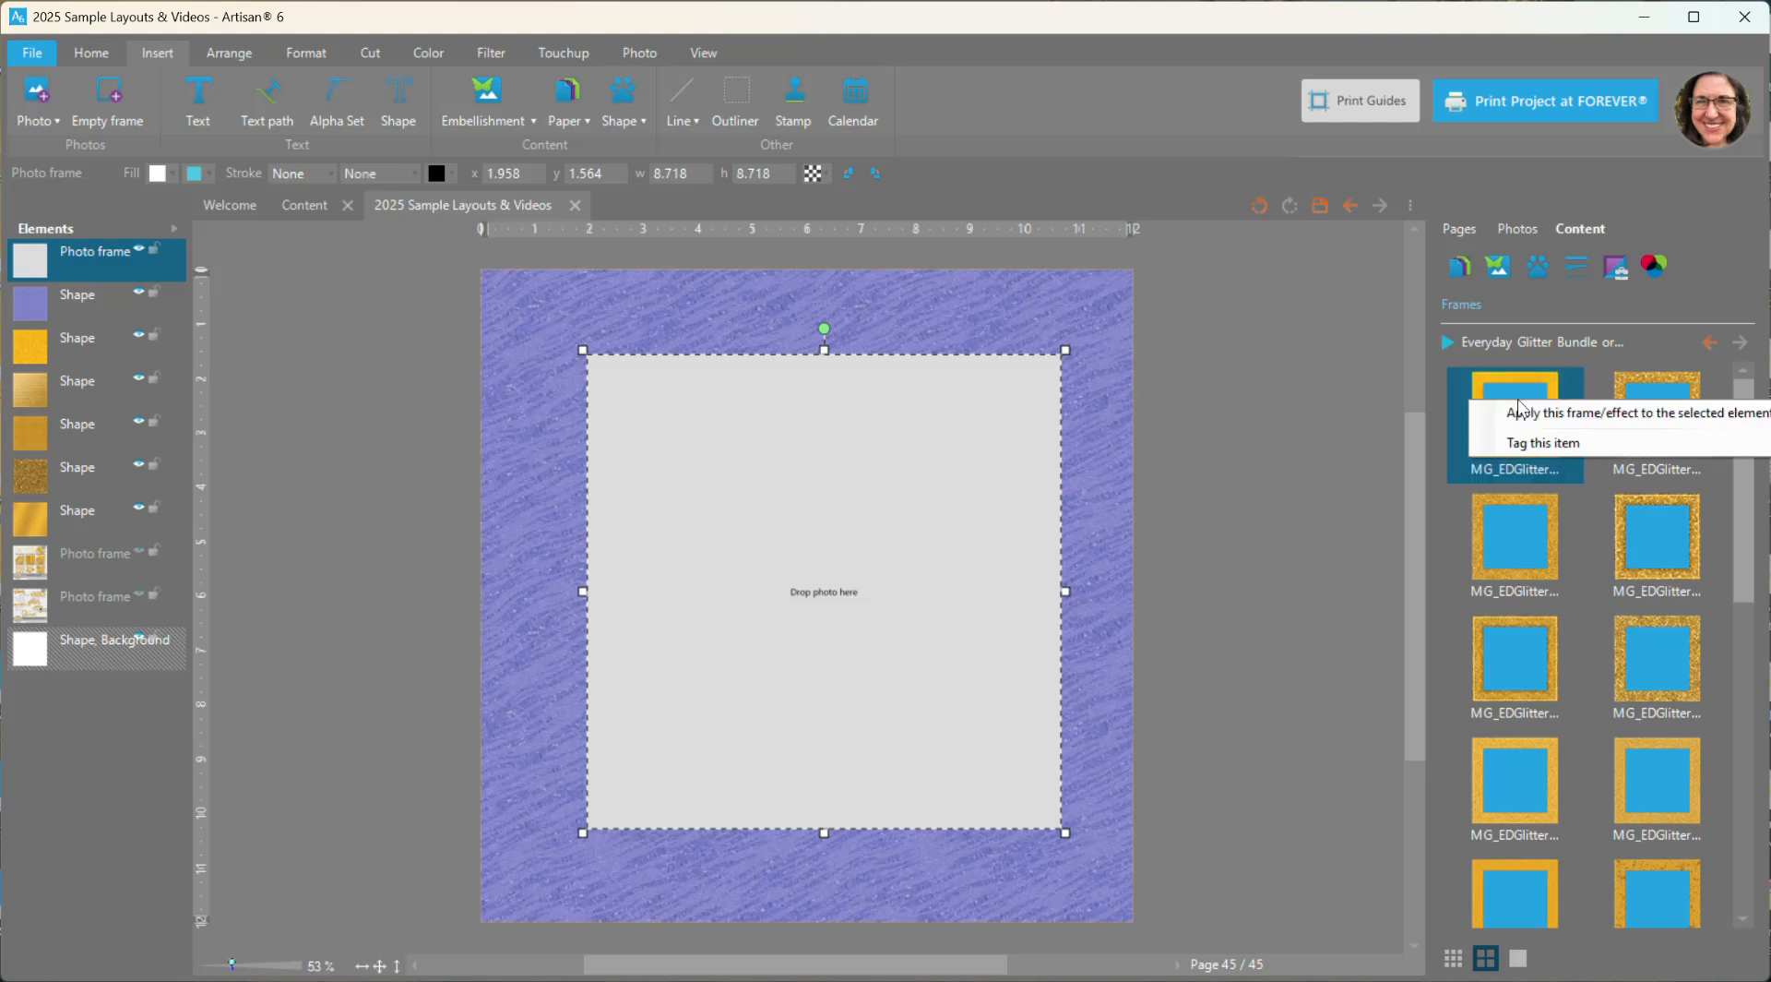
click(1527, 414)
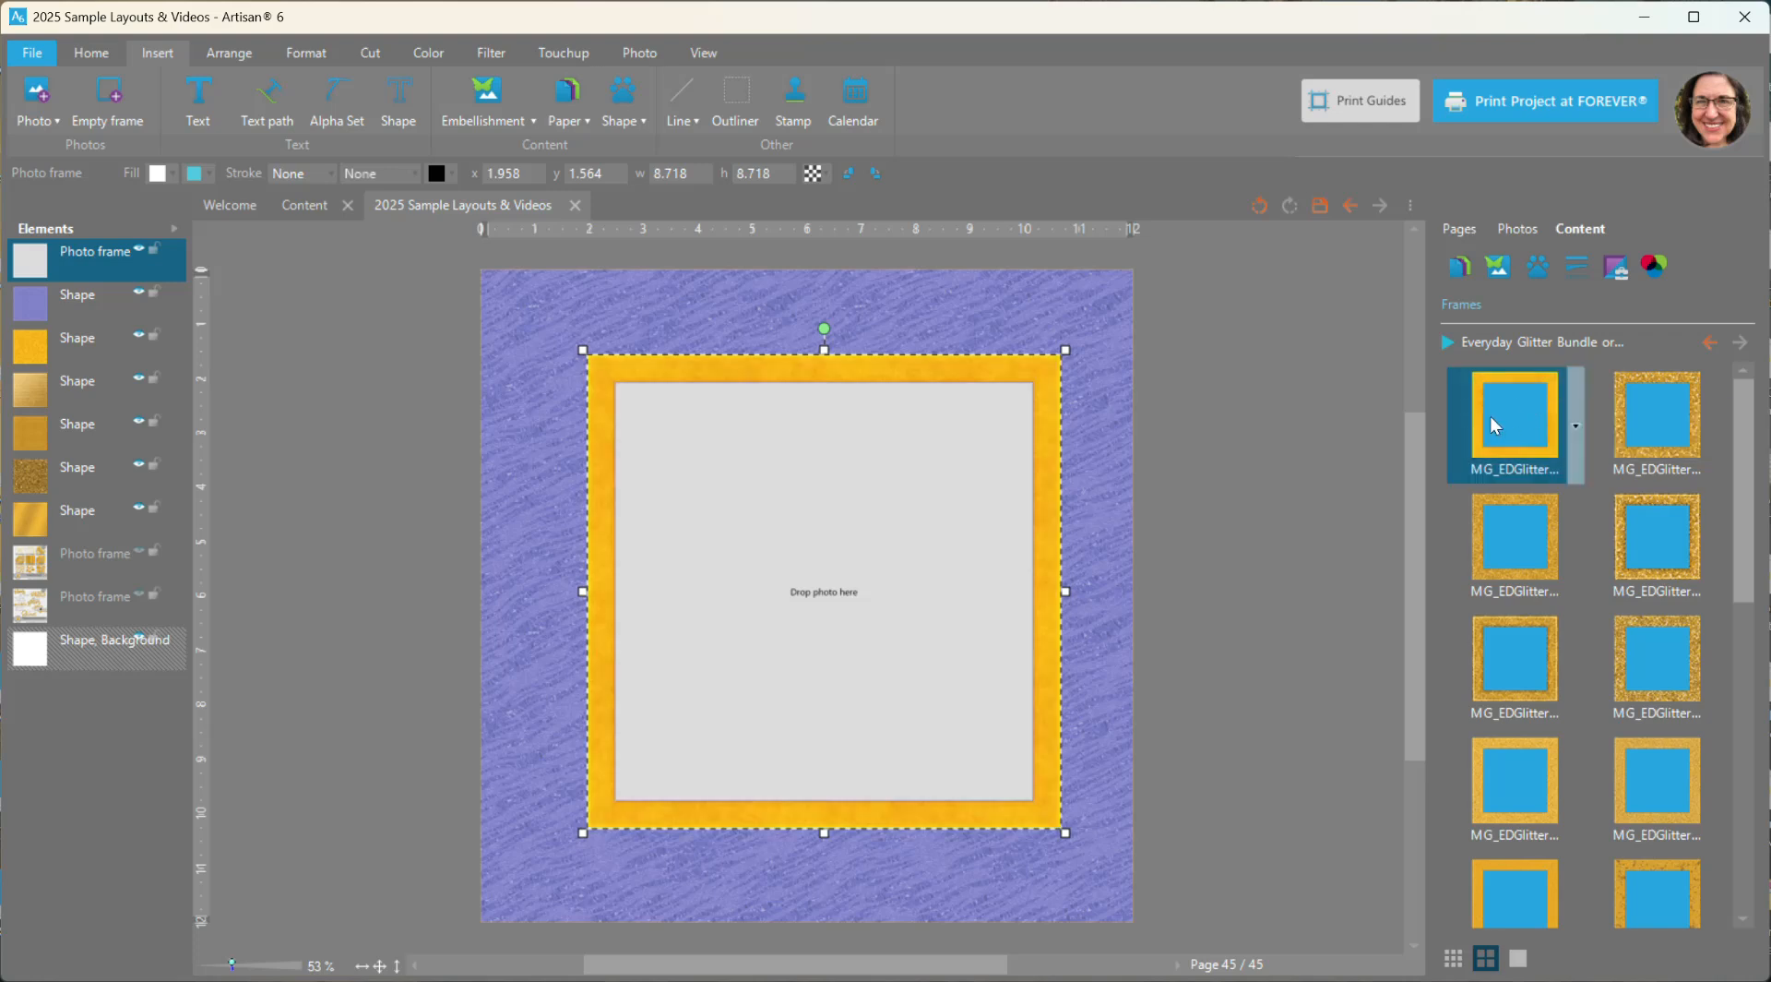
- Move the yellow-framed photo frame slightly left and resize it to about 8.57 × 8.33 in
scroll(889, 401, up, 1)
scroll(890, 401, up, 1)
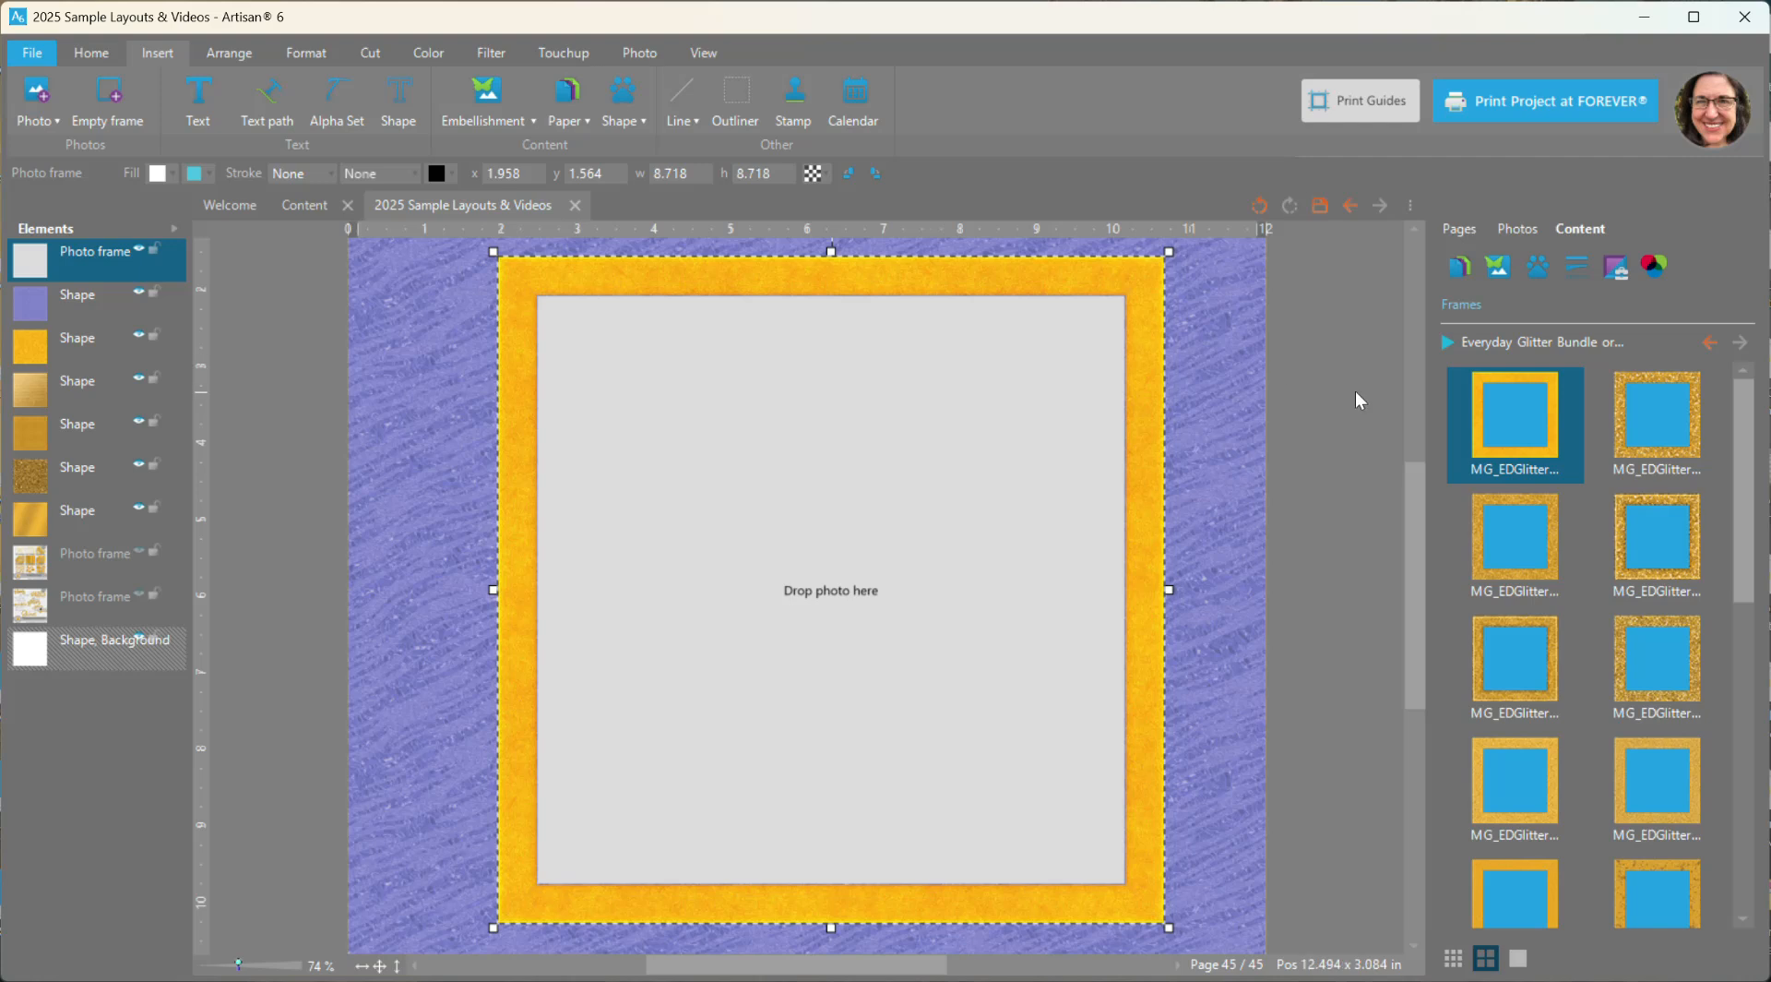
scroll(1031, 455, down, 1)
drag(1001, 319, 966, 301)
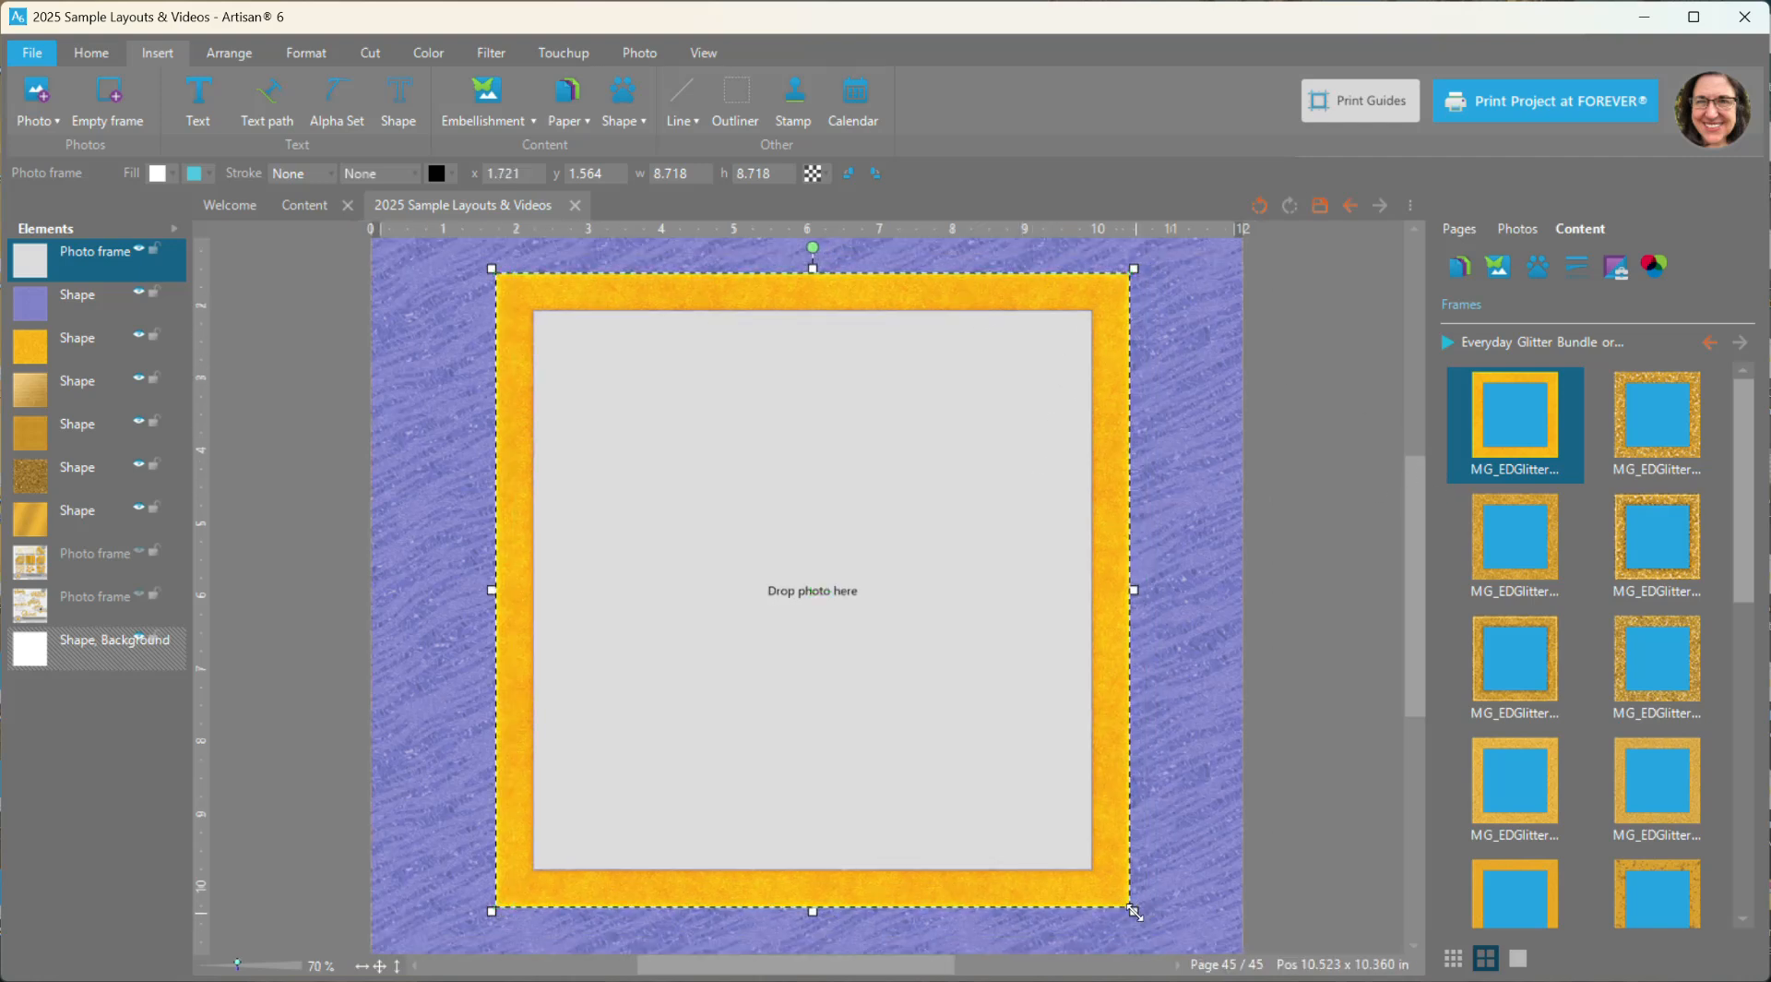
drag(1134, 911, 1094, 888)
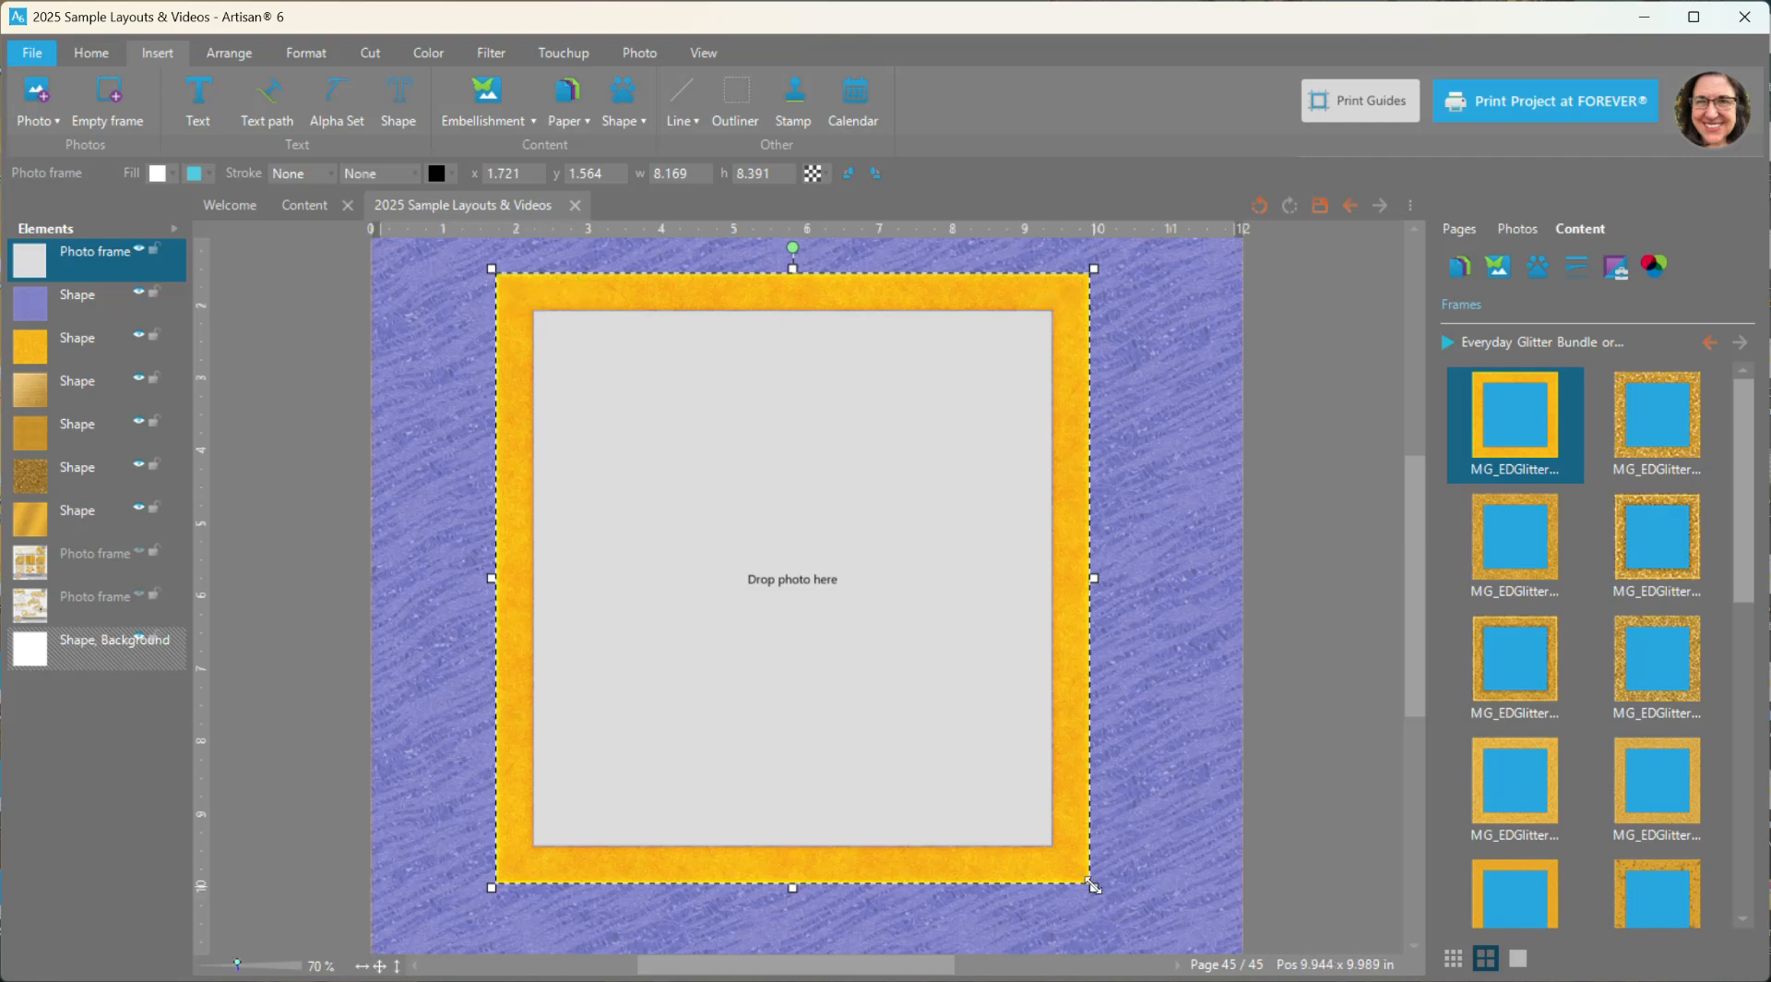
mouse_move(1094, 886)
mouse_down()
mouse_move(1227, 908)
mouse_move(1072, 893)
mouse_move(1125, 883)
mouse_up()
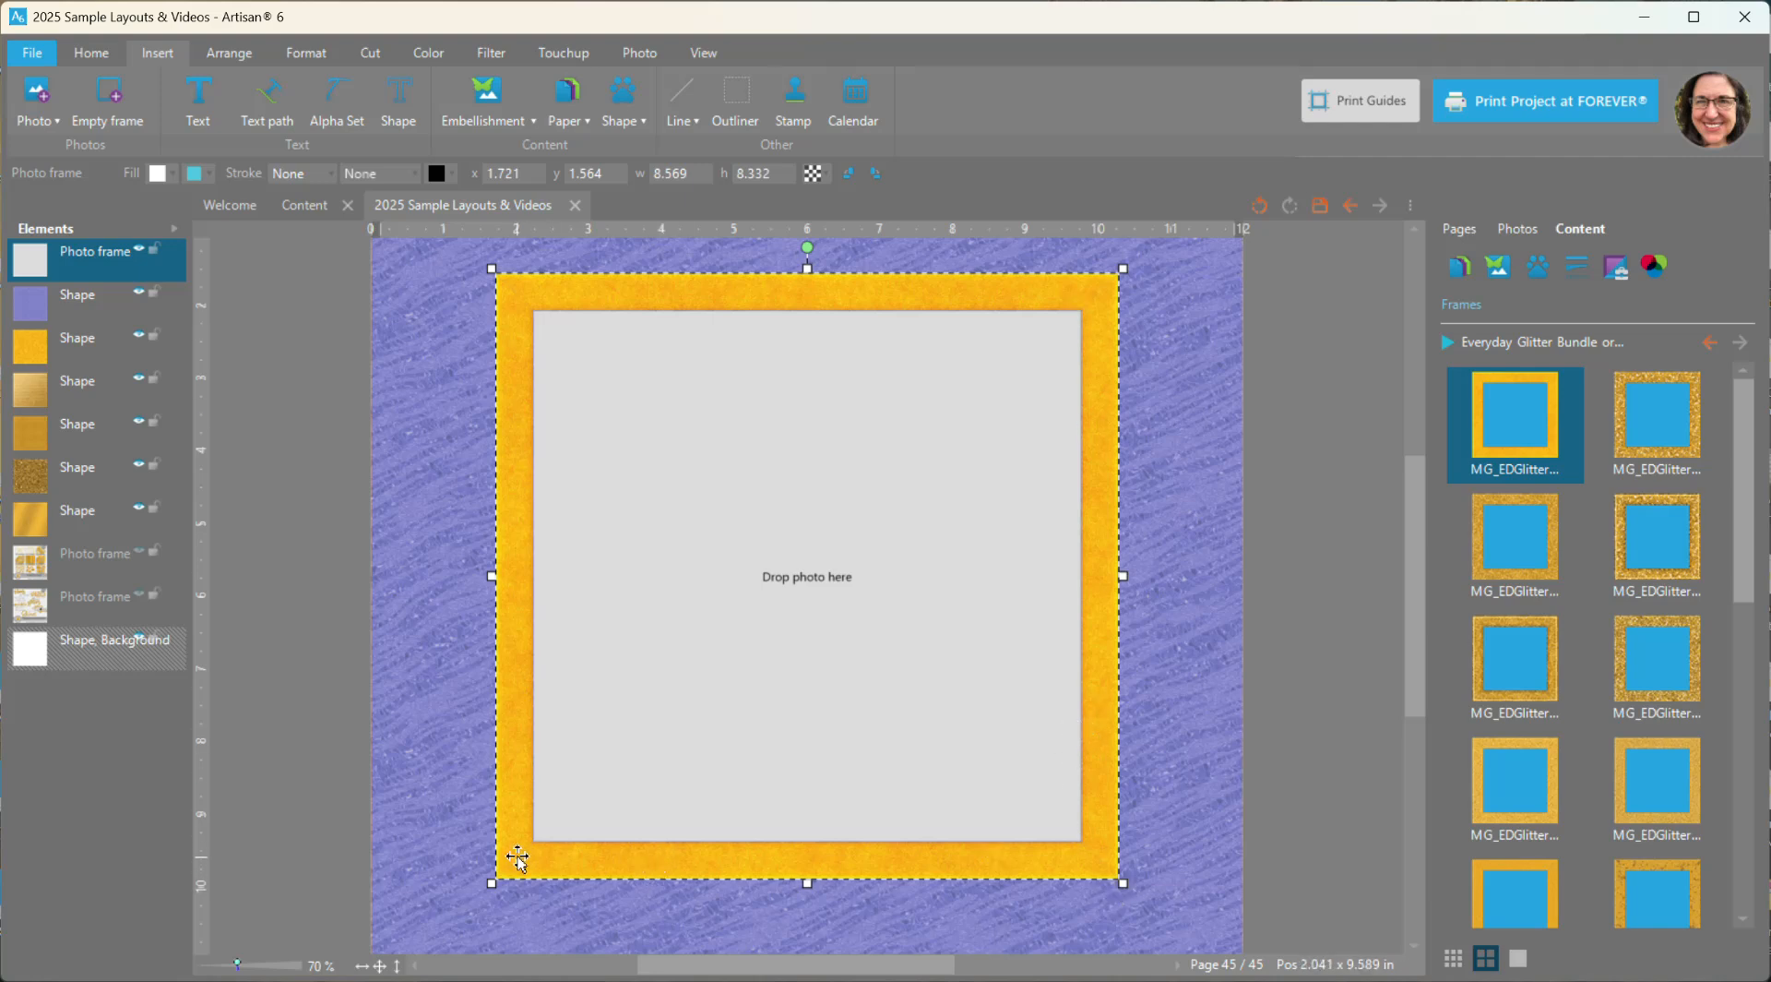
- Try the MG_EDGlitter_Frame1-03 glitter frame and two metallic gold frames on the photo frame, shifting it slightly right
click(1502, 546)
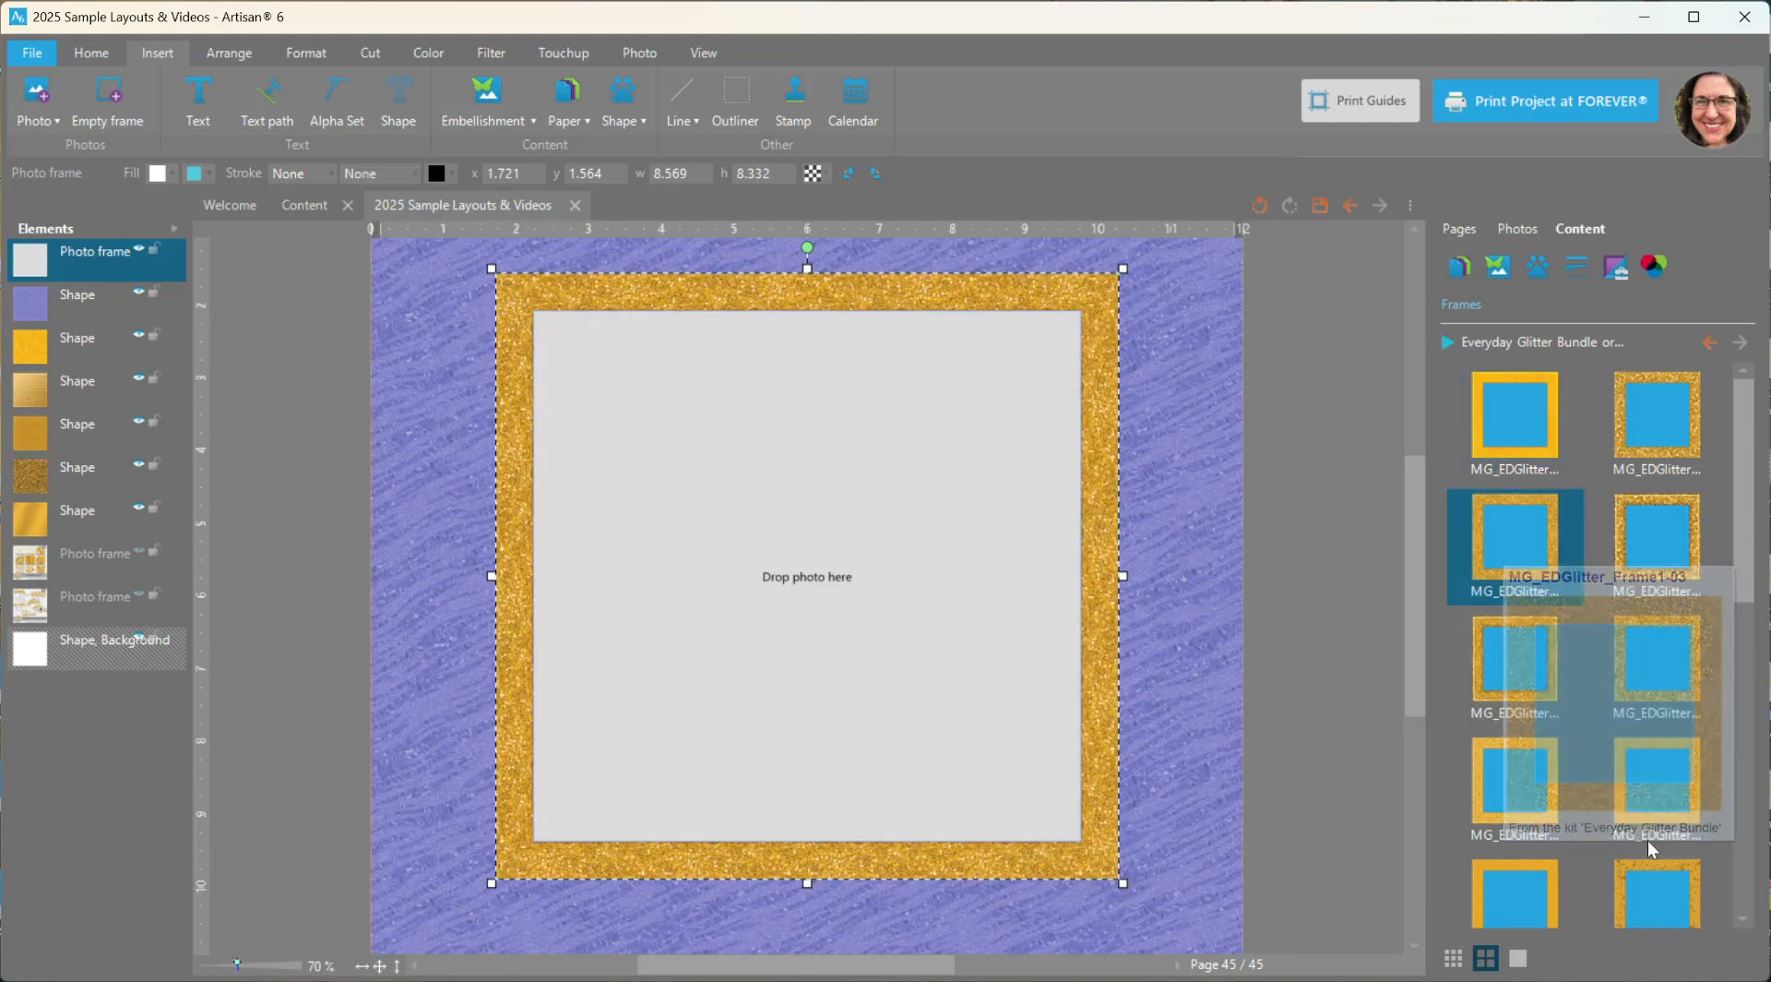
click(1658, 772)
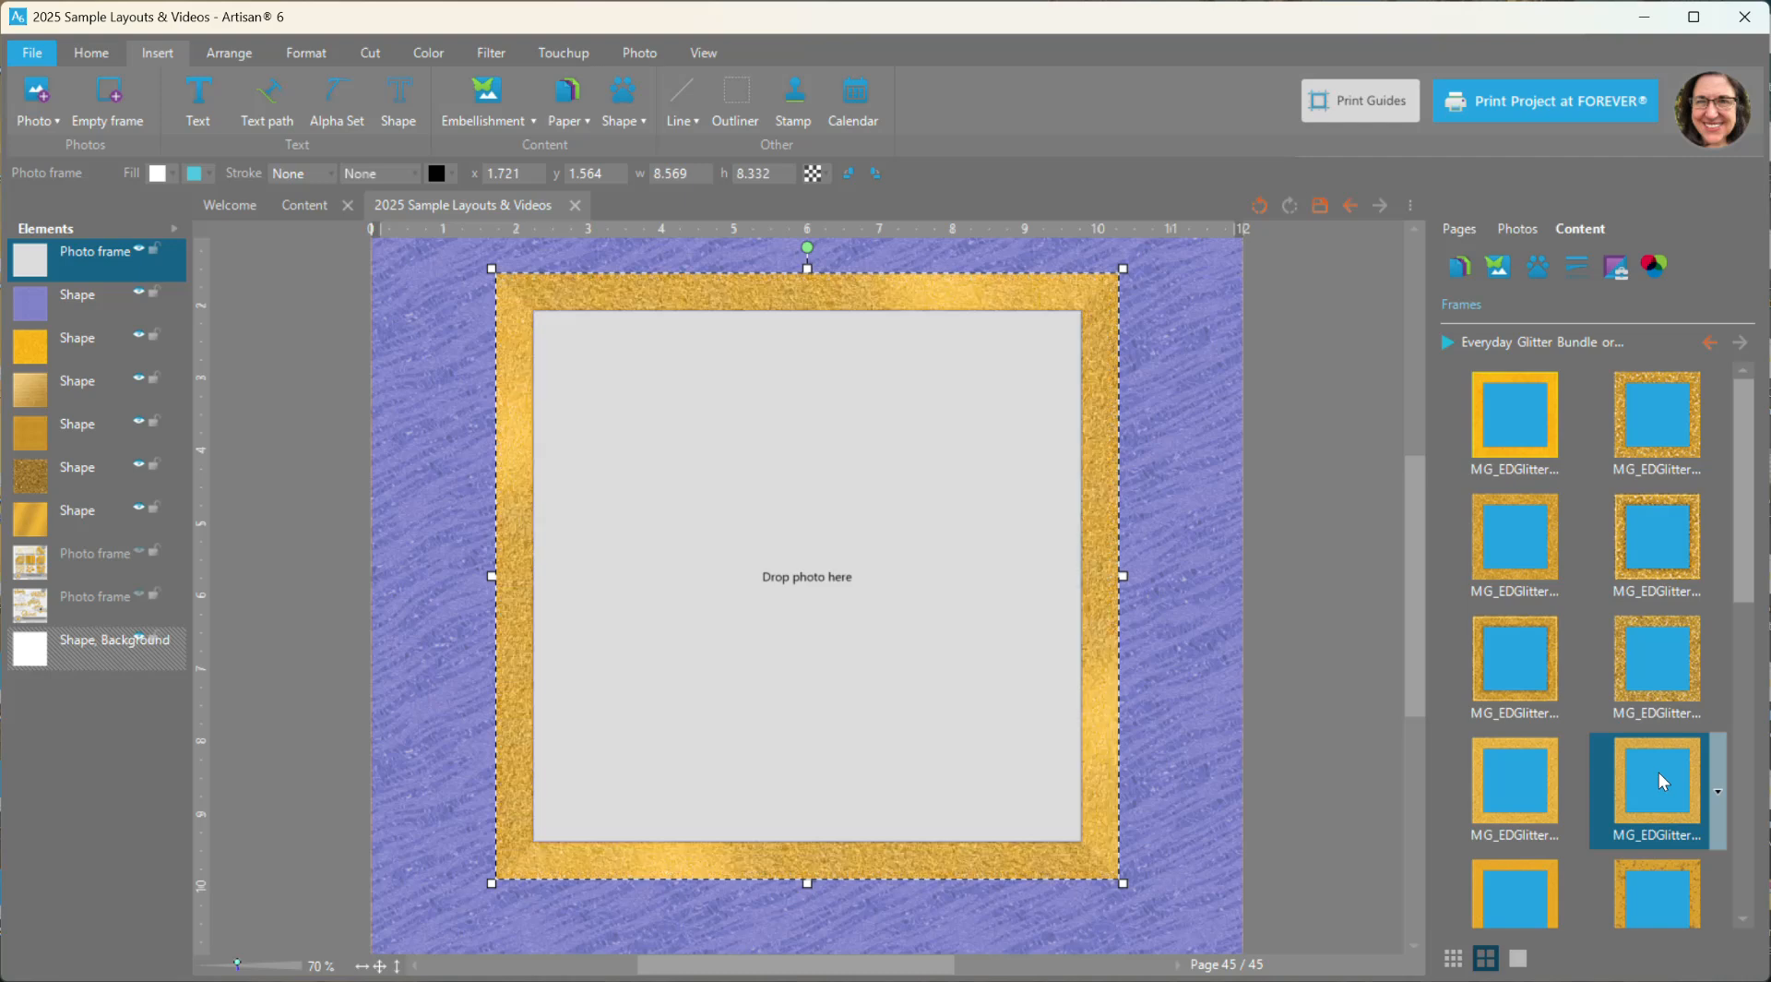
drag(1071, 312, 1102, 318)
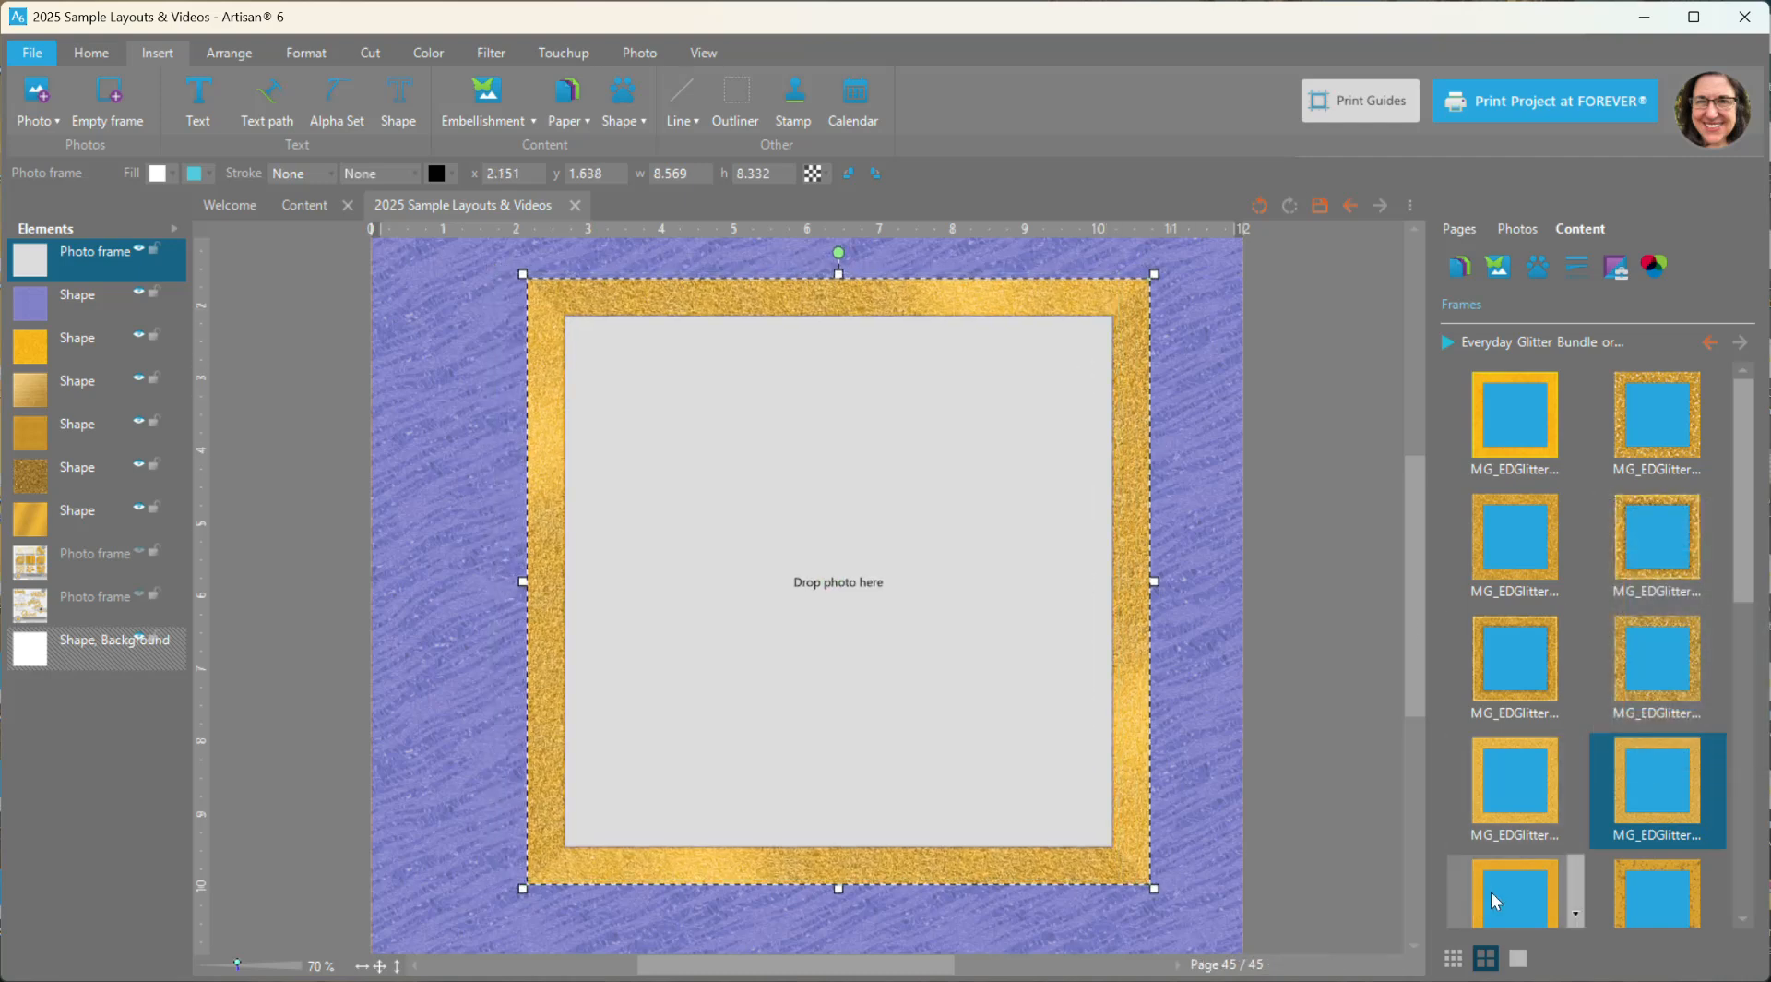
click(1524, 904)
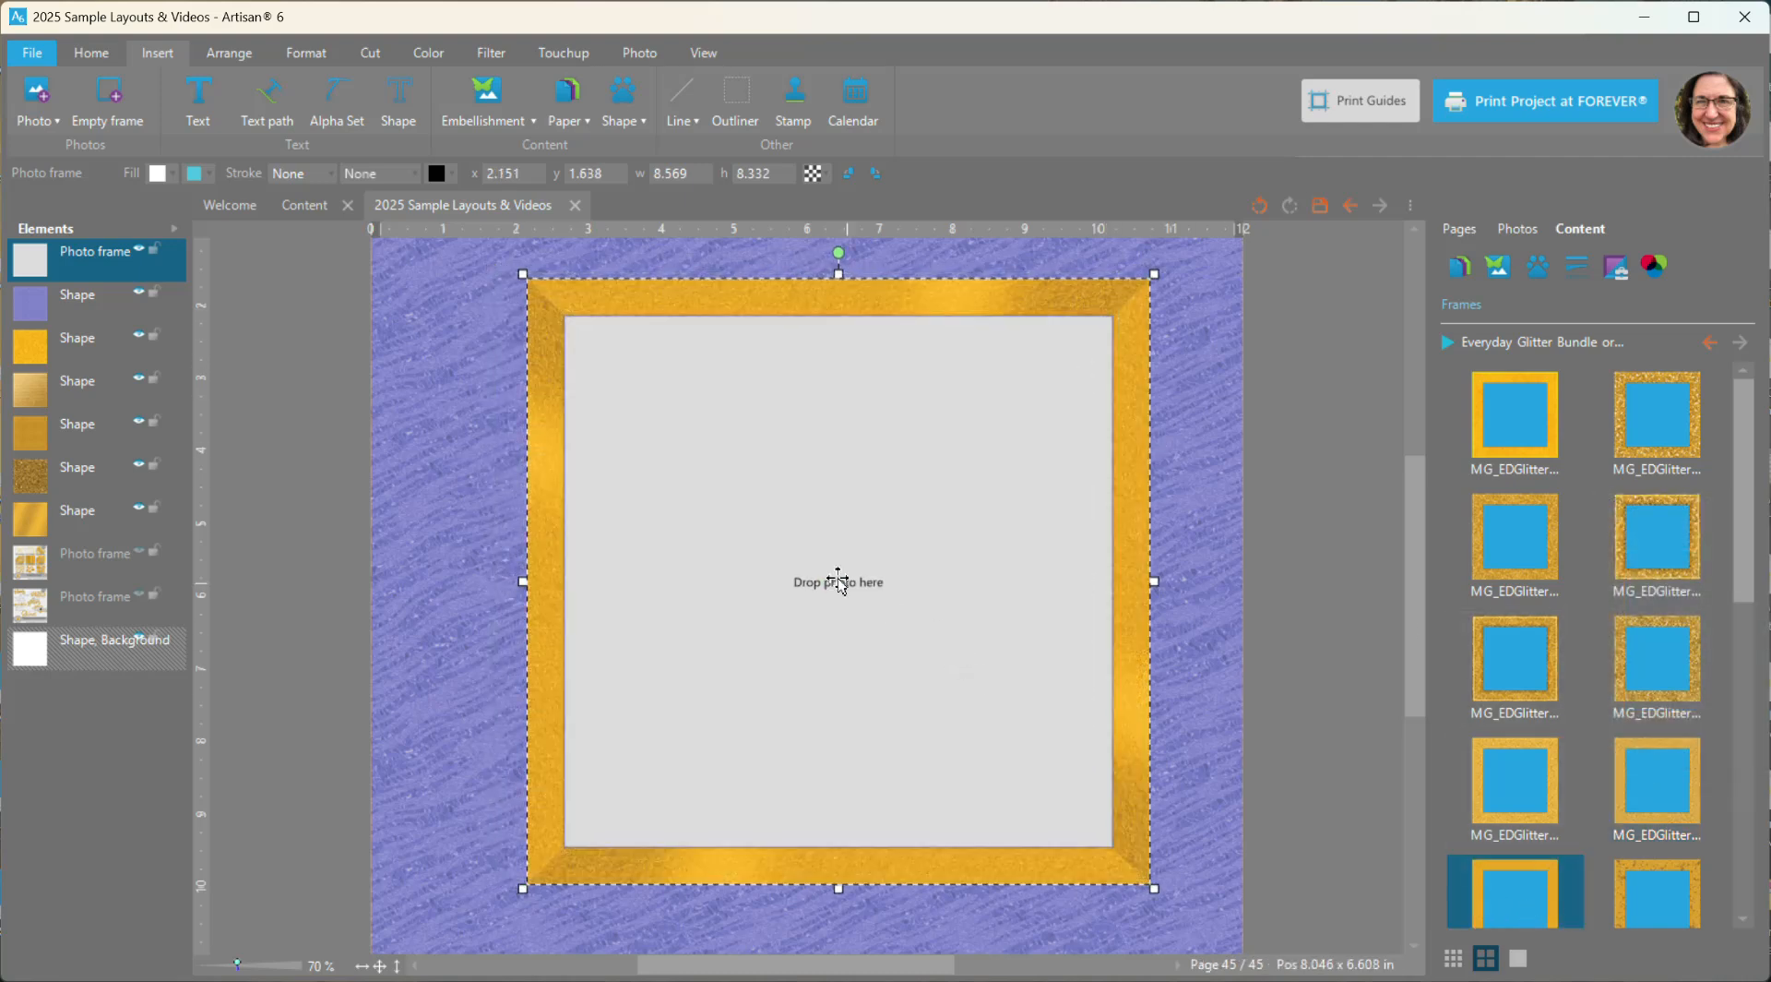
- Apply the scalloped MG_EDGlitter_Frame2-01 frame, resize the photo frame to about 9.9 × 4.8 in and place it across the page's upper half
scroll(1585, 635, down, 1)
scroll(1585, 635, down, 1)
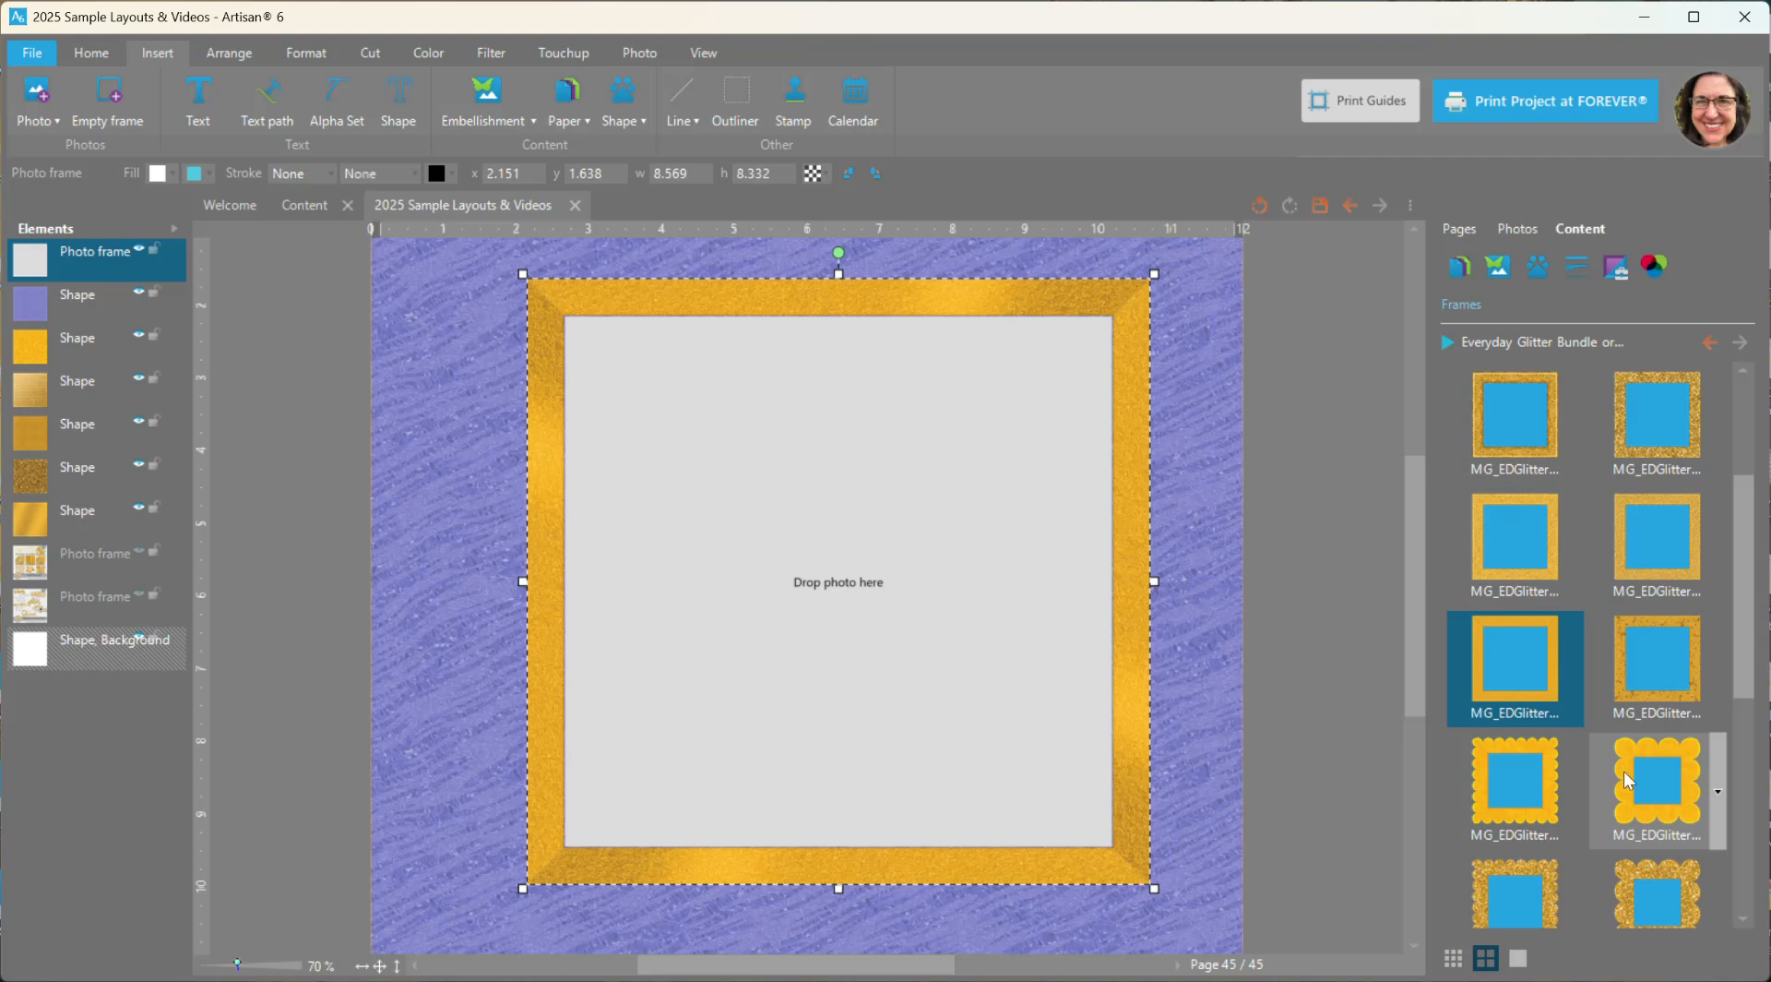
click(1519, 771)
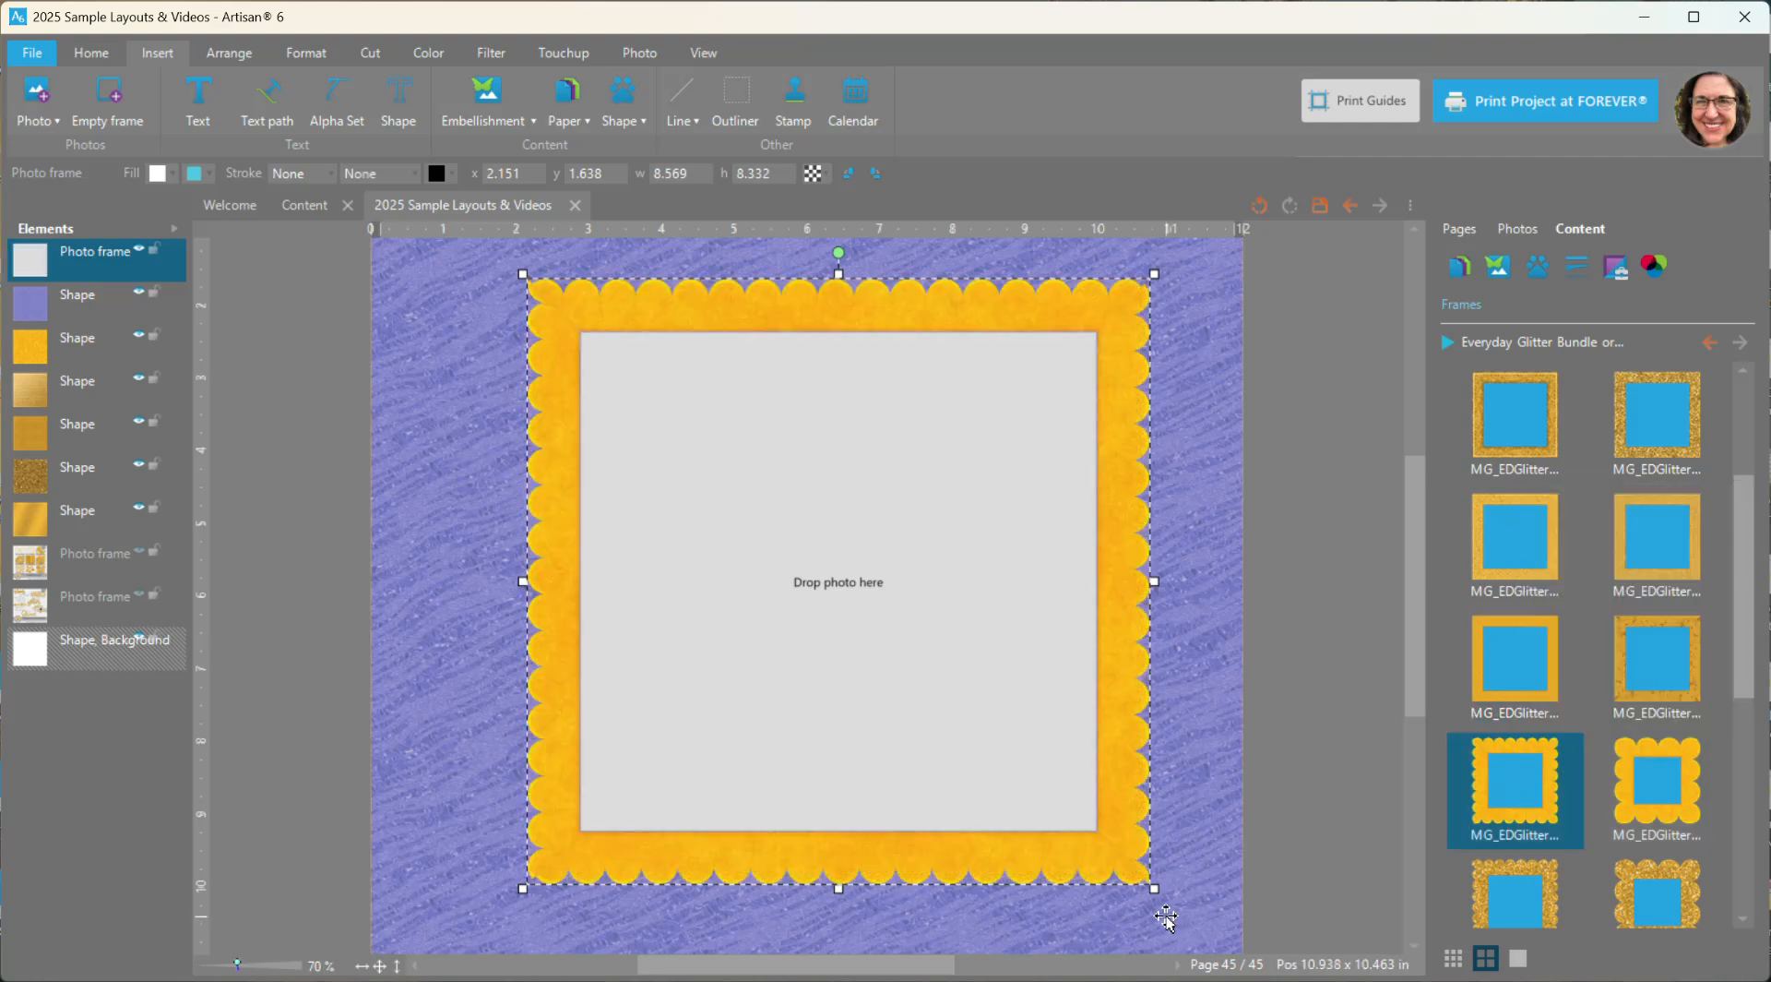
drag(1155, 887, 1187, 915)
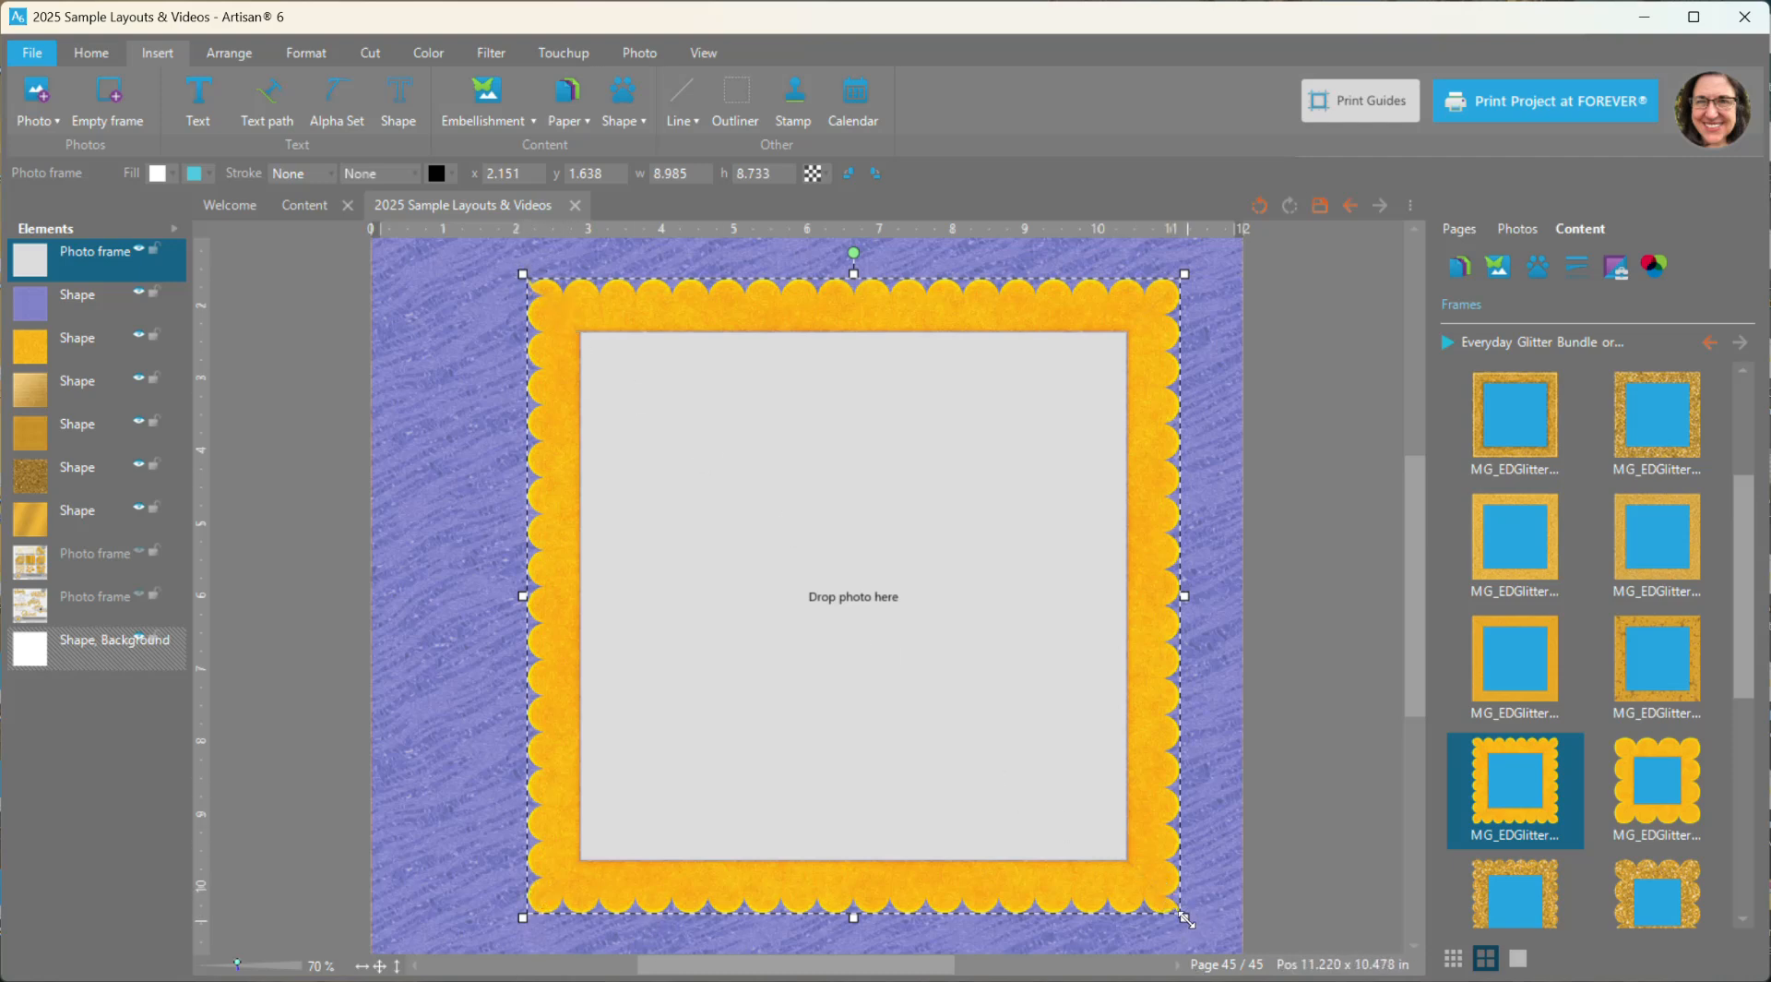
drag(1186, 918, 1251, 633)
drag(1220, 523, 1155, 552)
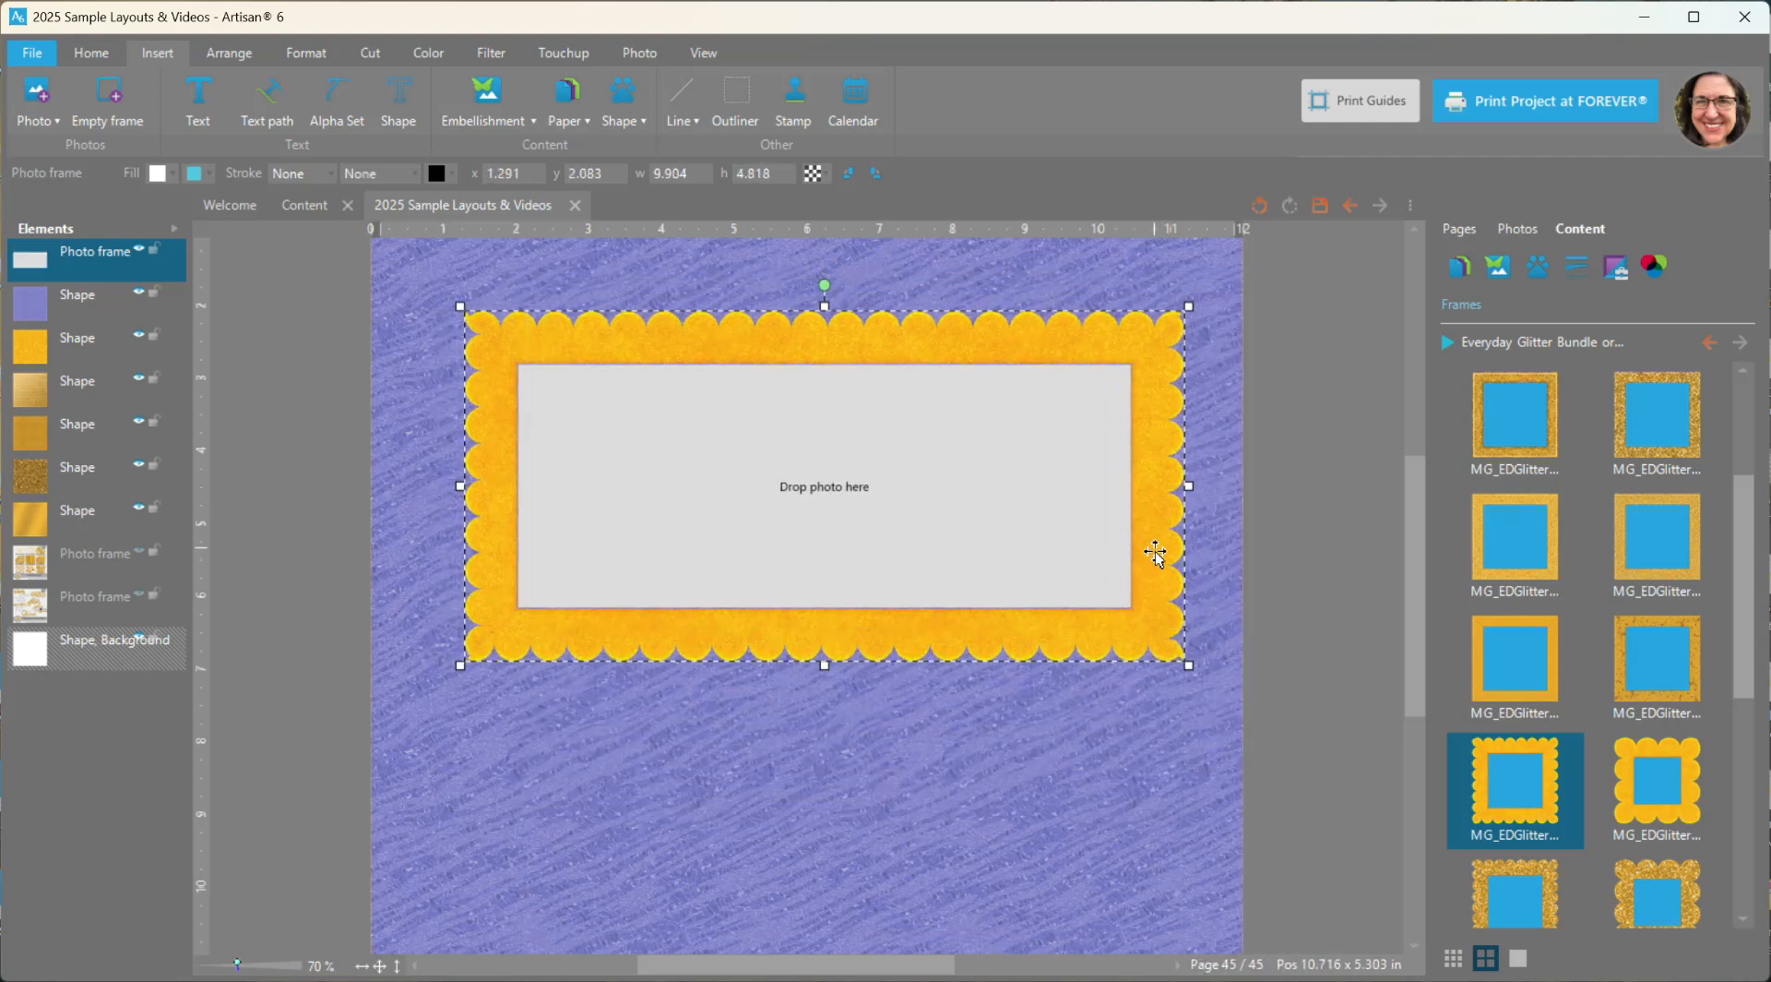
- Add the gold glitter pinwheel embellishment, resize it to about 1.96 × 2.06 in and place it on the photo frame's lower-right corner
click(1498, 266)
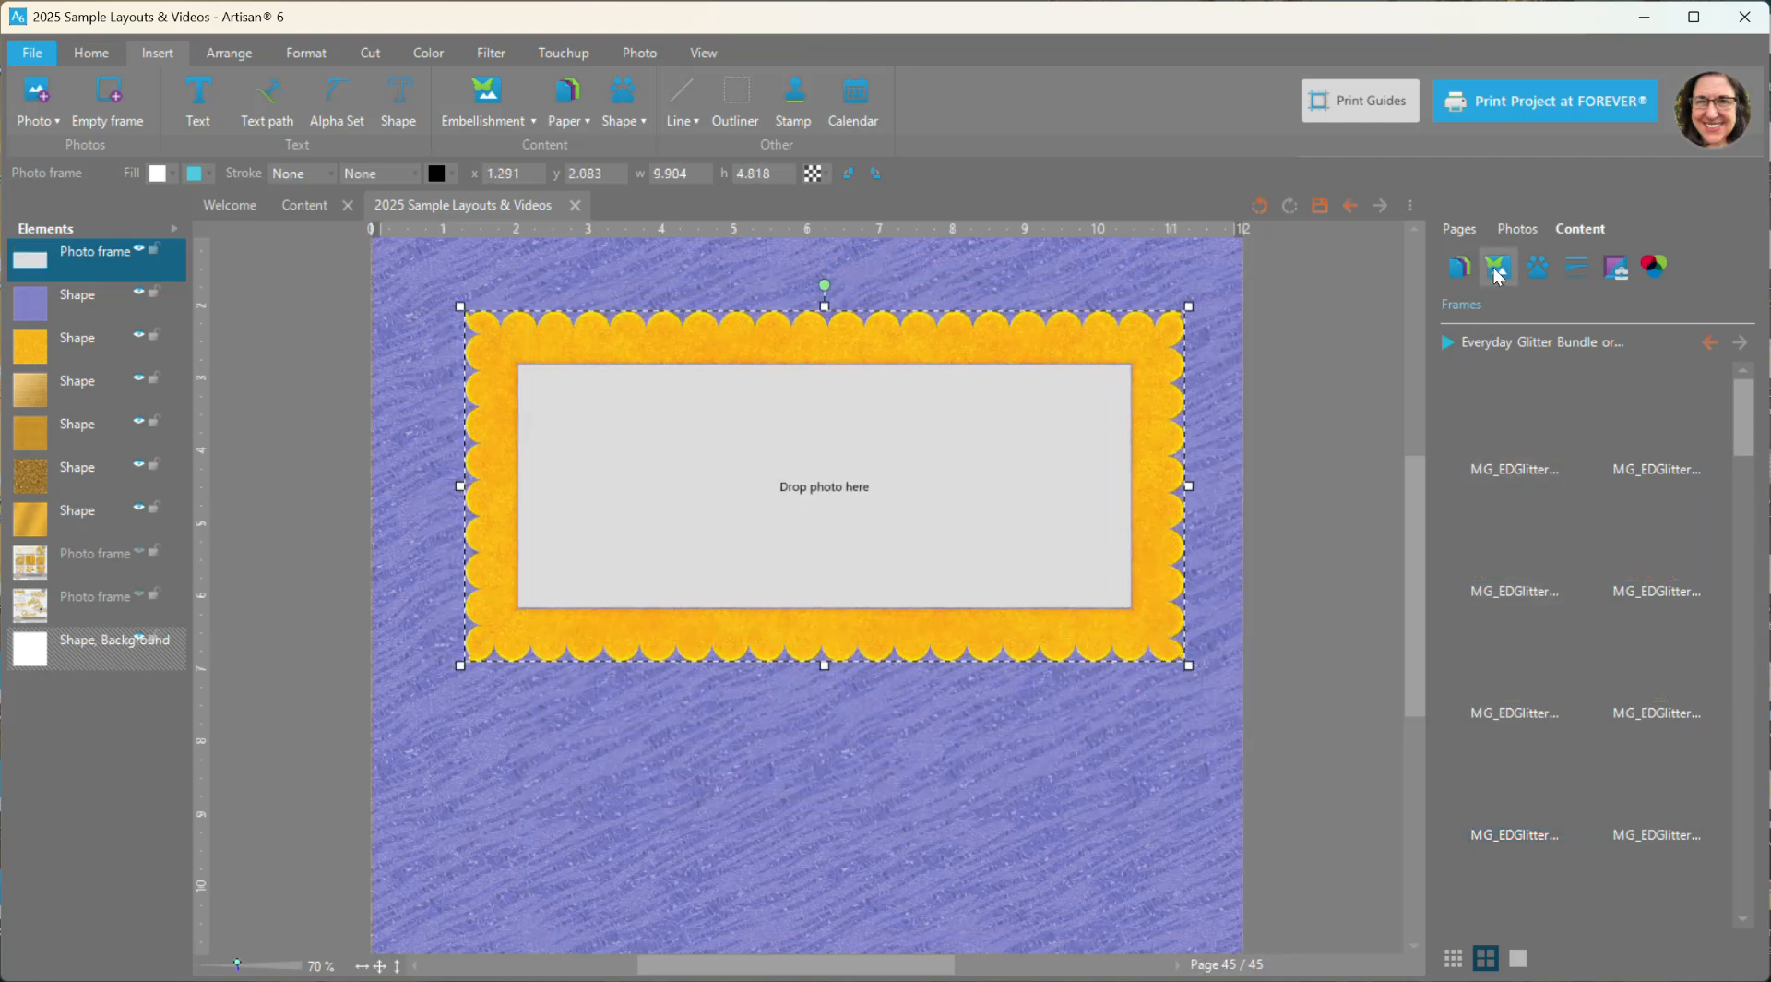
scroll(1585, 816, up, 5)
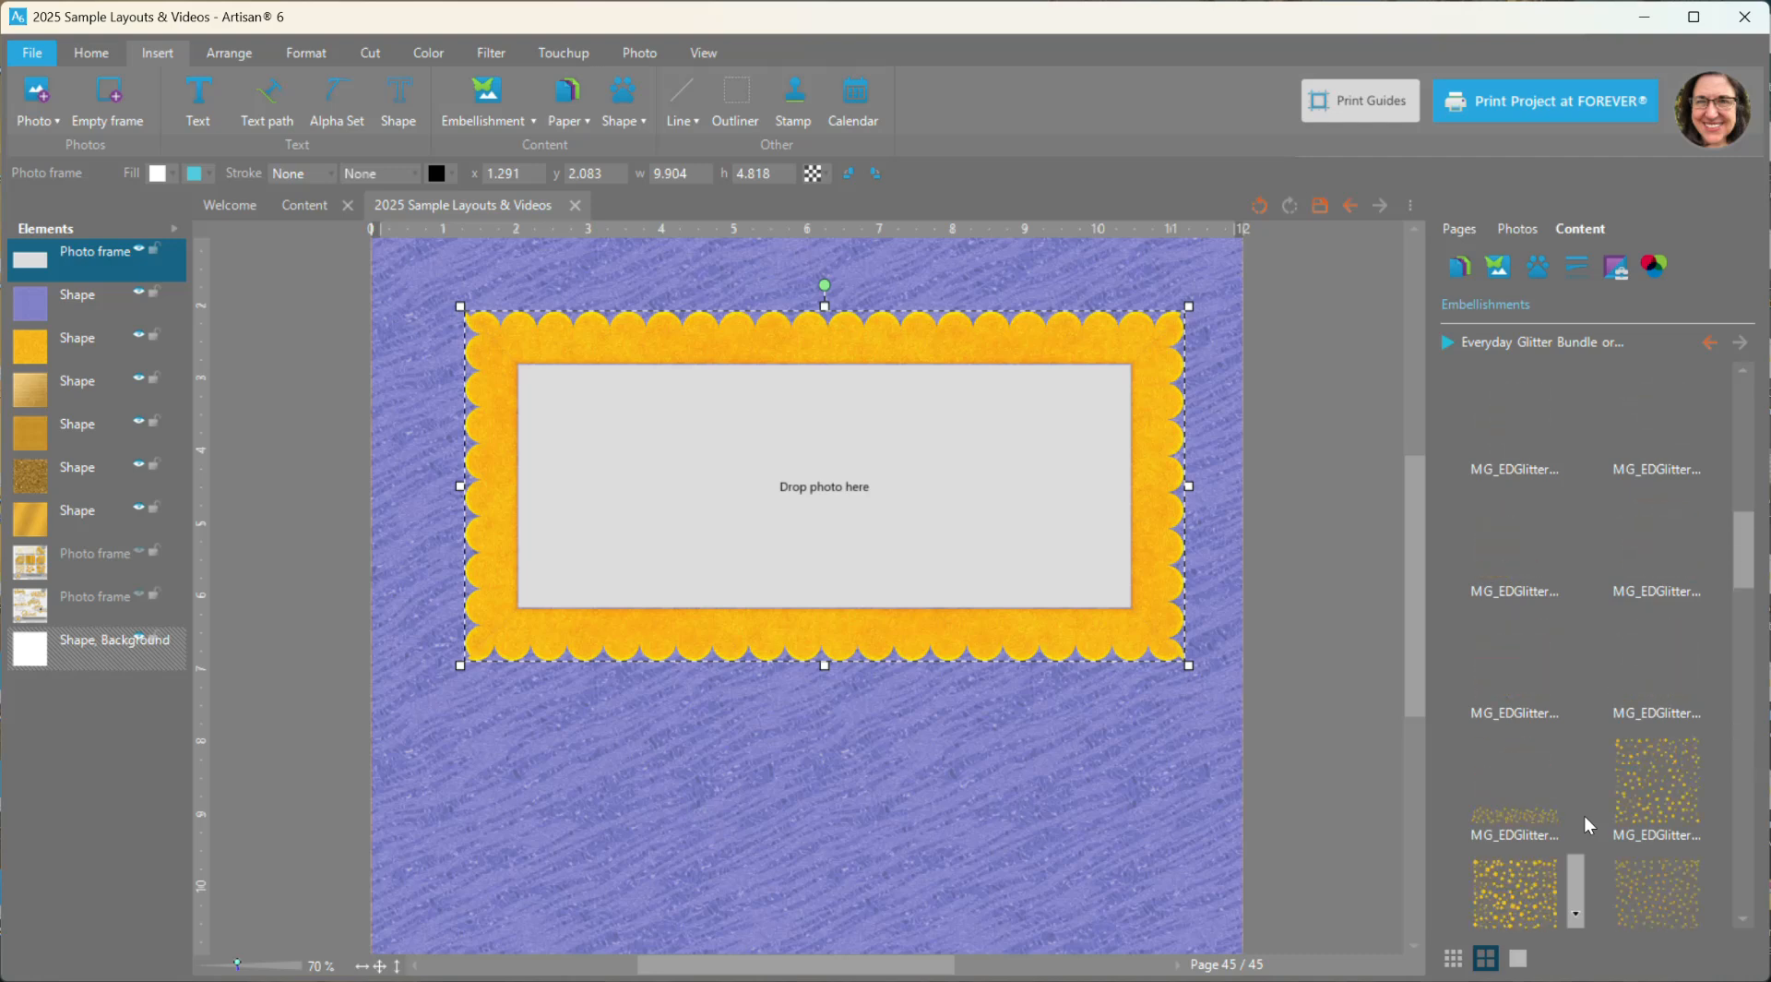
click(1746, 539)
drag(1746, 540, 1742, 397)
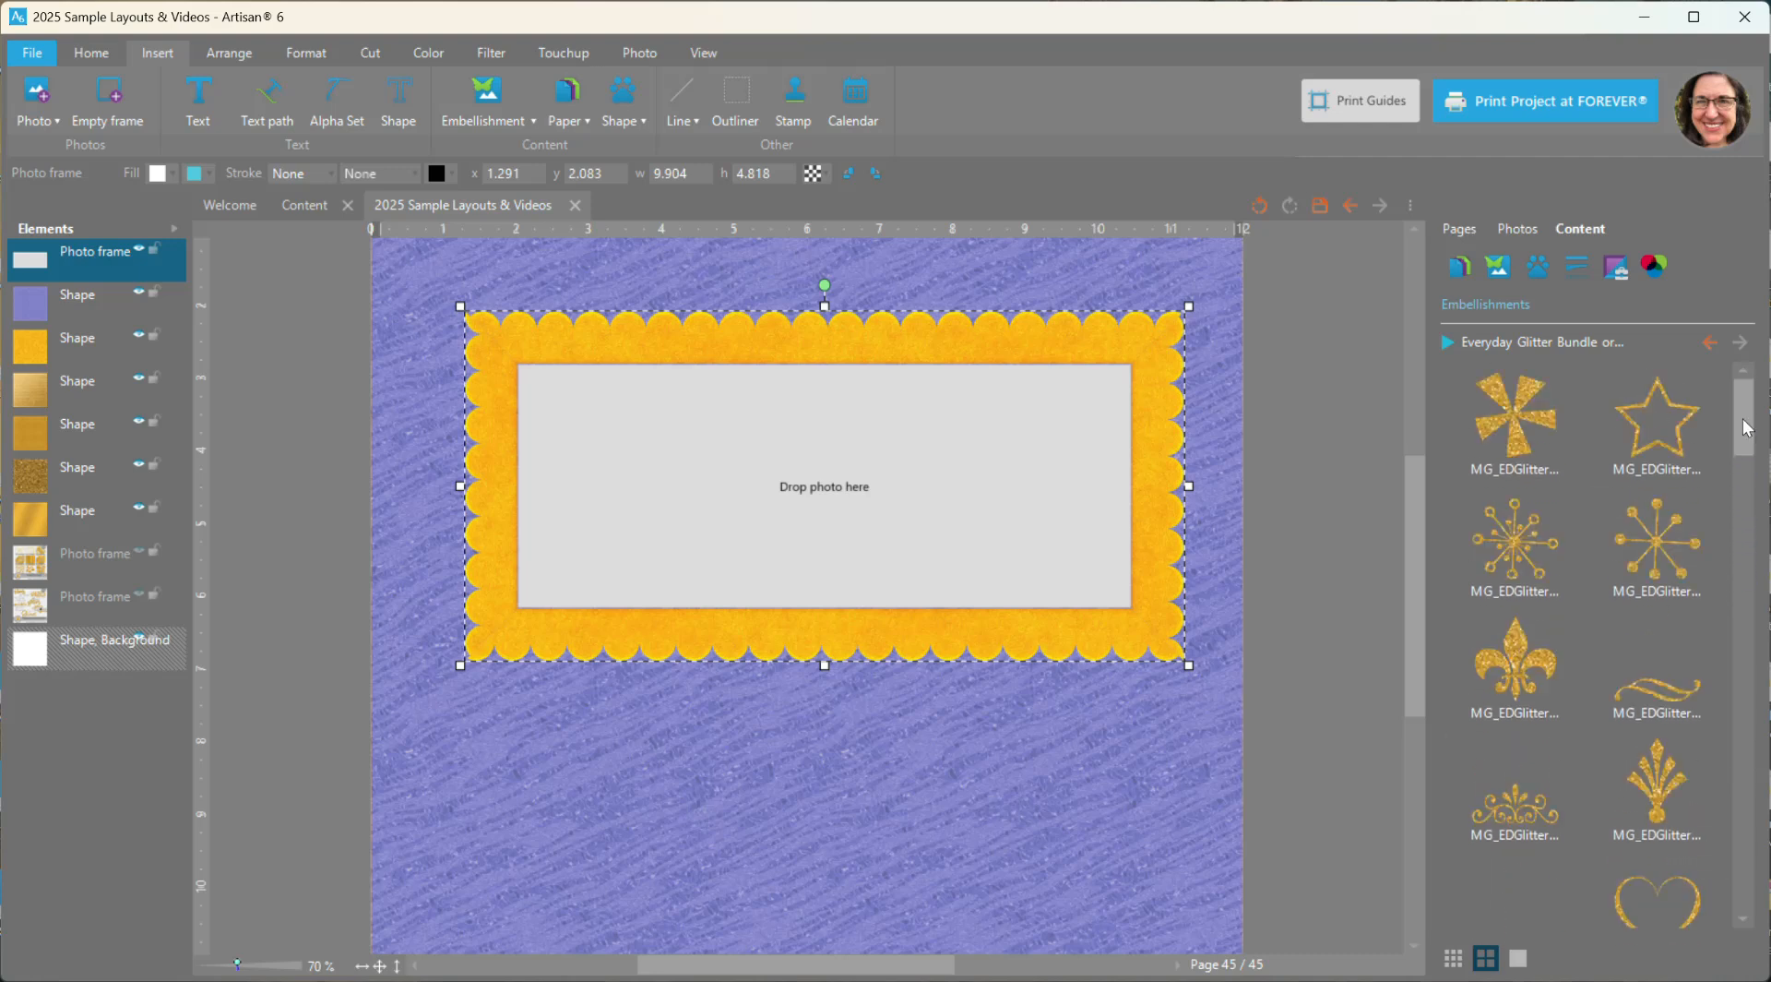
double_click(1516, 417)
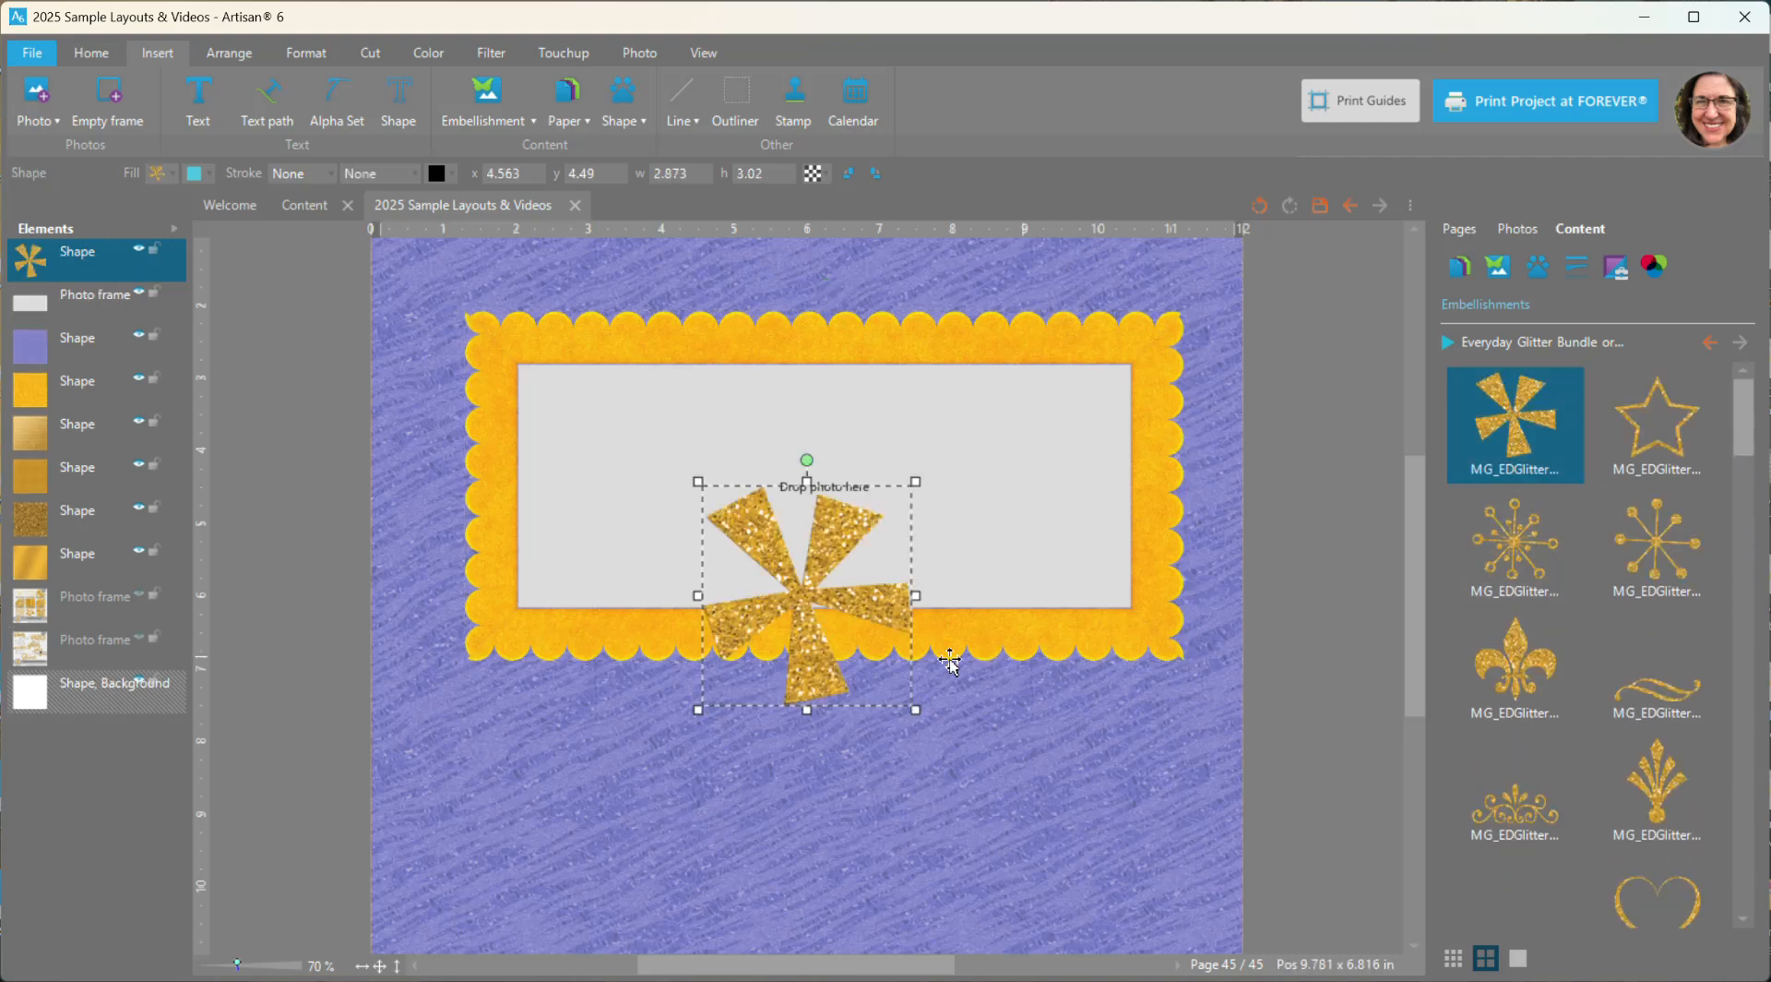
drag(799, 590, 1179, 653)
drag(1287, 766, 1219, 693)
drag(1144, 614, 1167, 647)
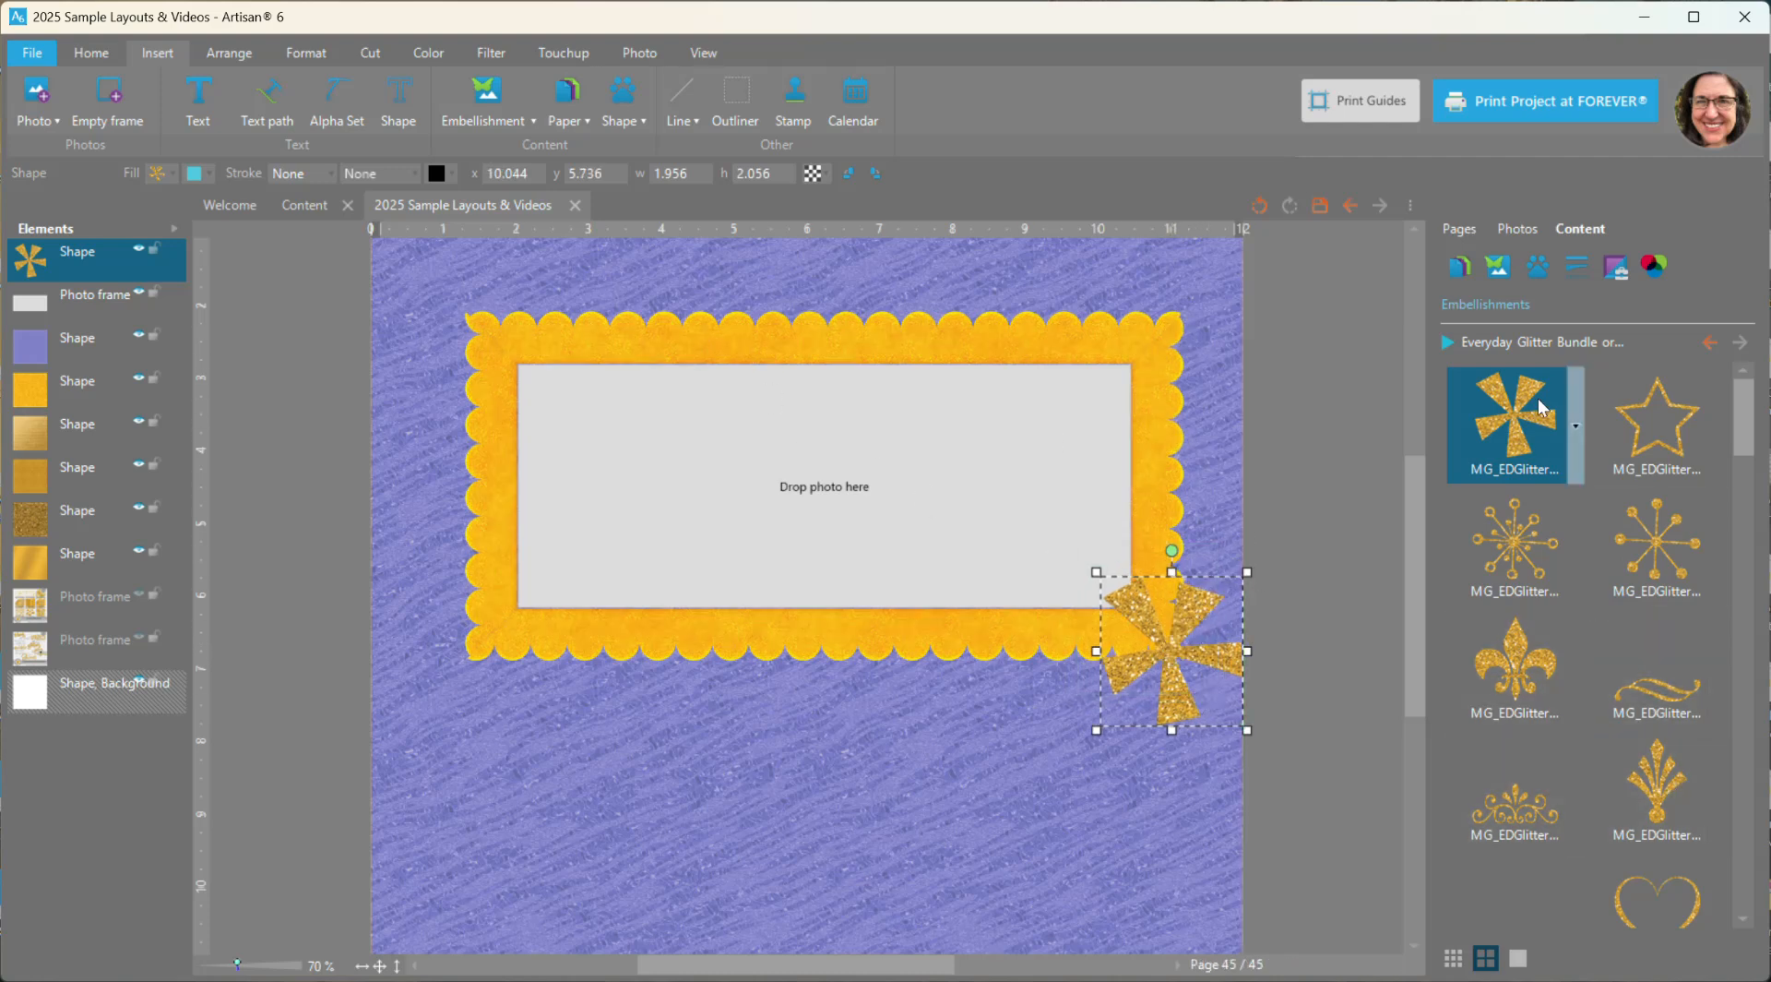
- Enlarge the photo frame to about 9.95 × 8.02 in and apply the yellow glitter frame with large scallops
click(1617, 267)
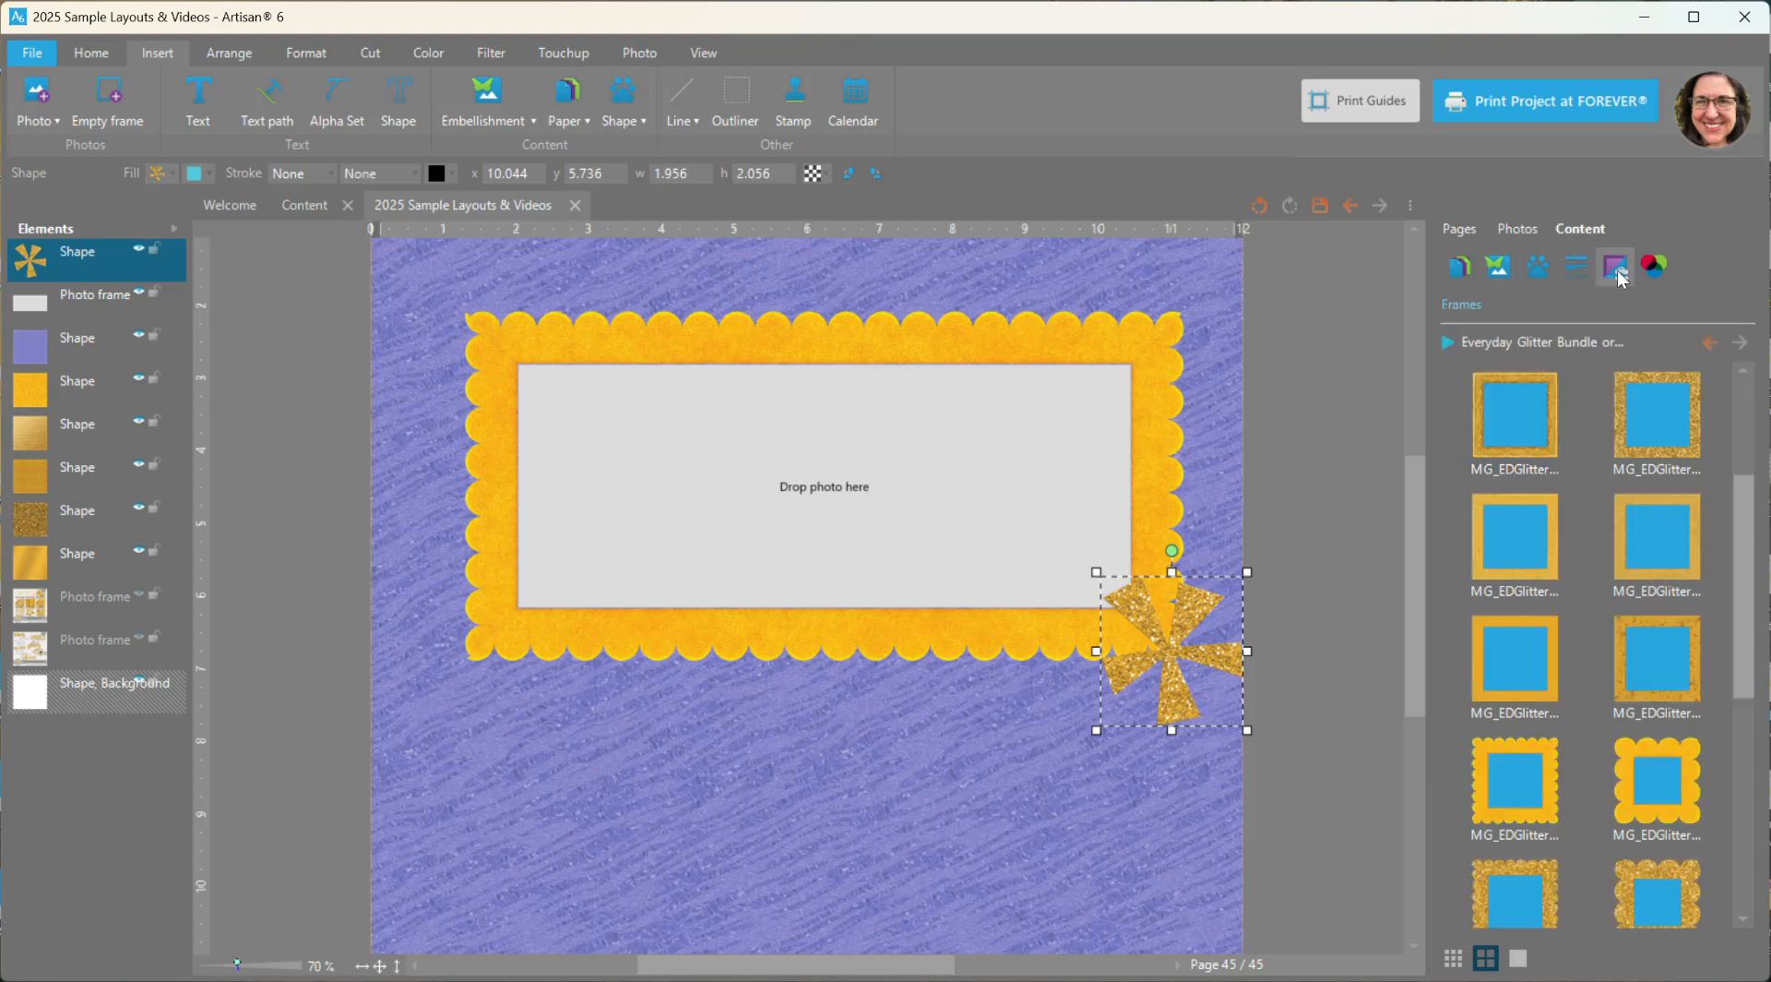
click(1154, 361)
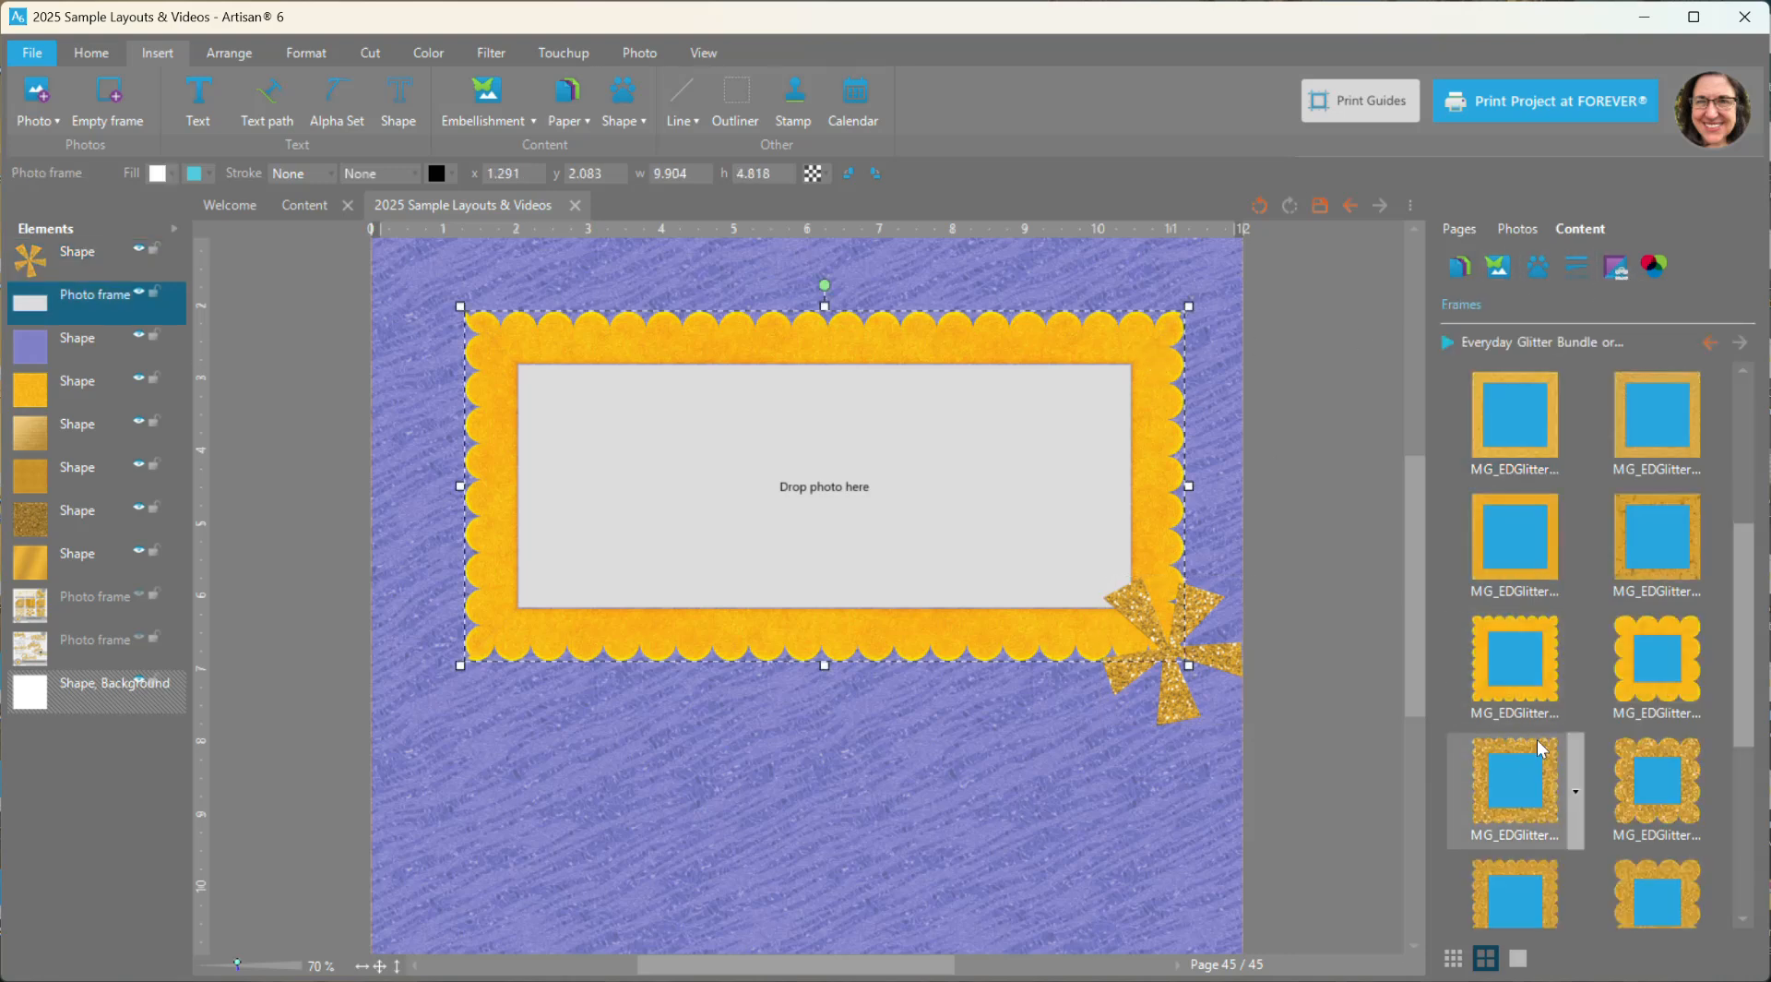
scroll(1531, 738, down, 1)
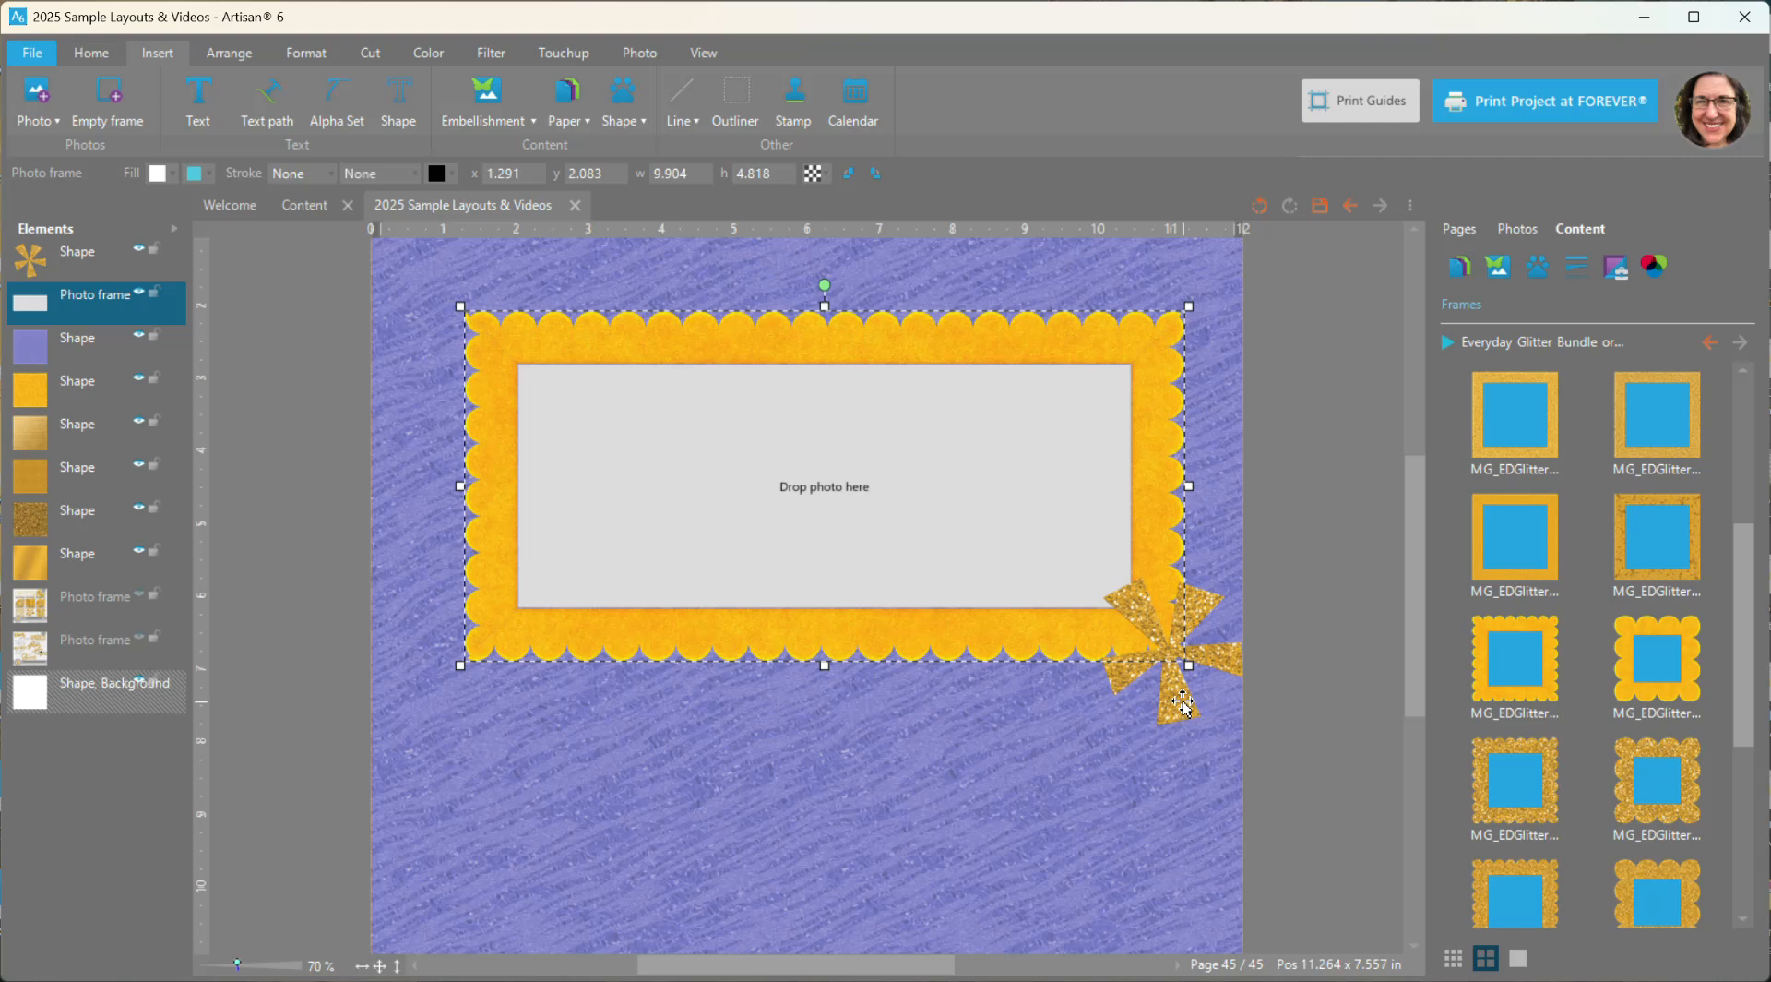
drag(1189, 666, 1166, 890)
mouse_move(911, 343)
mouse_down()
mouse_move(886, 323)
mouse_move(905, 341)
mouse_up()
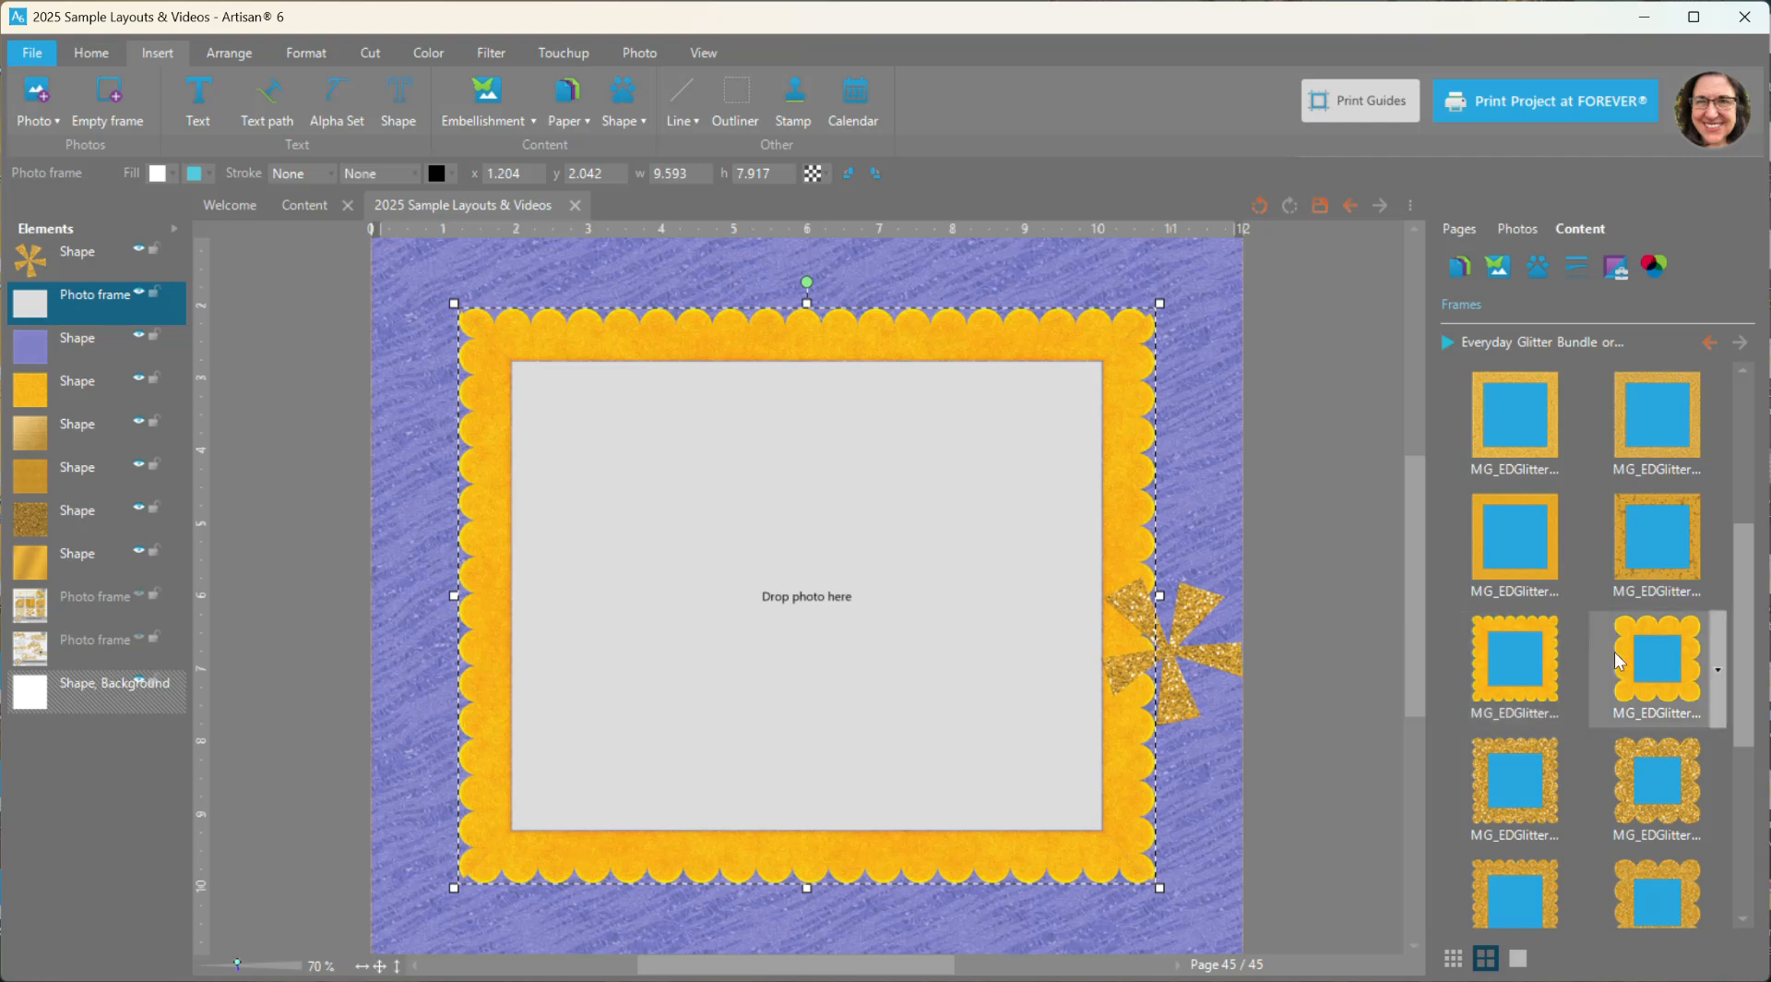
double_click(1658, 660)
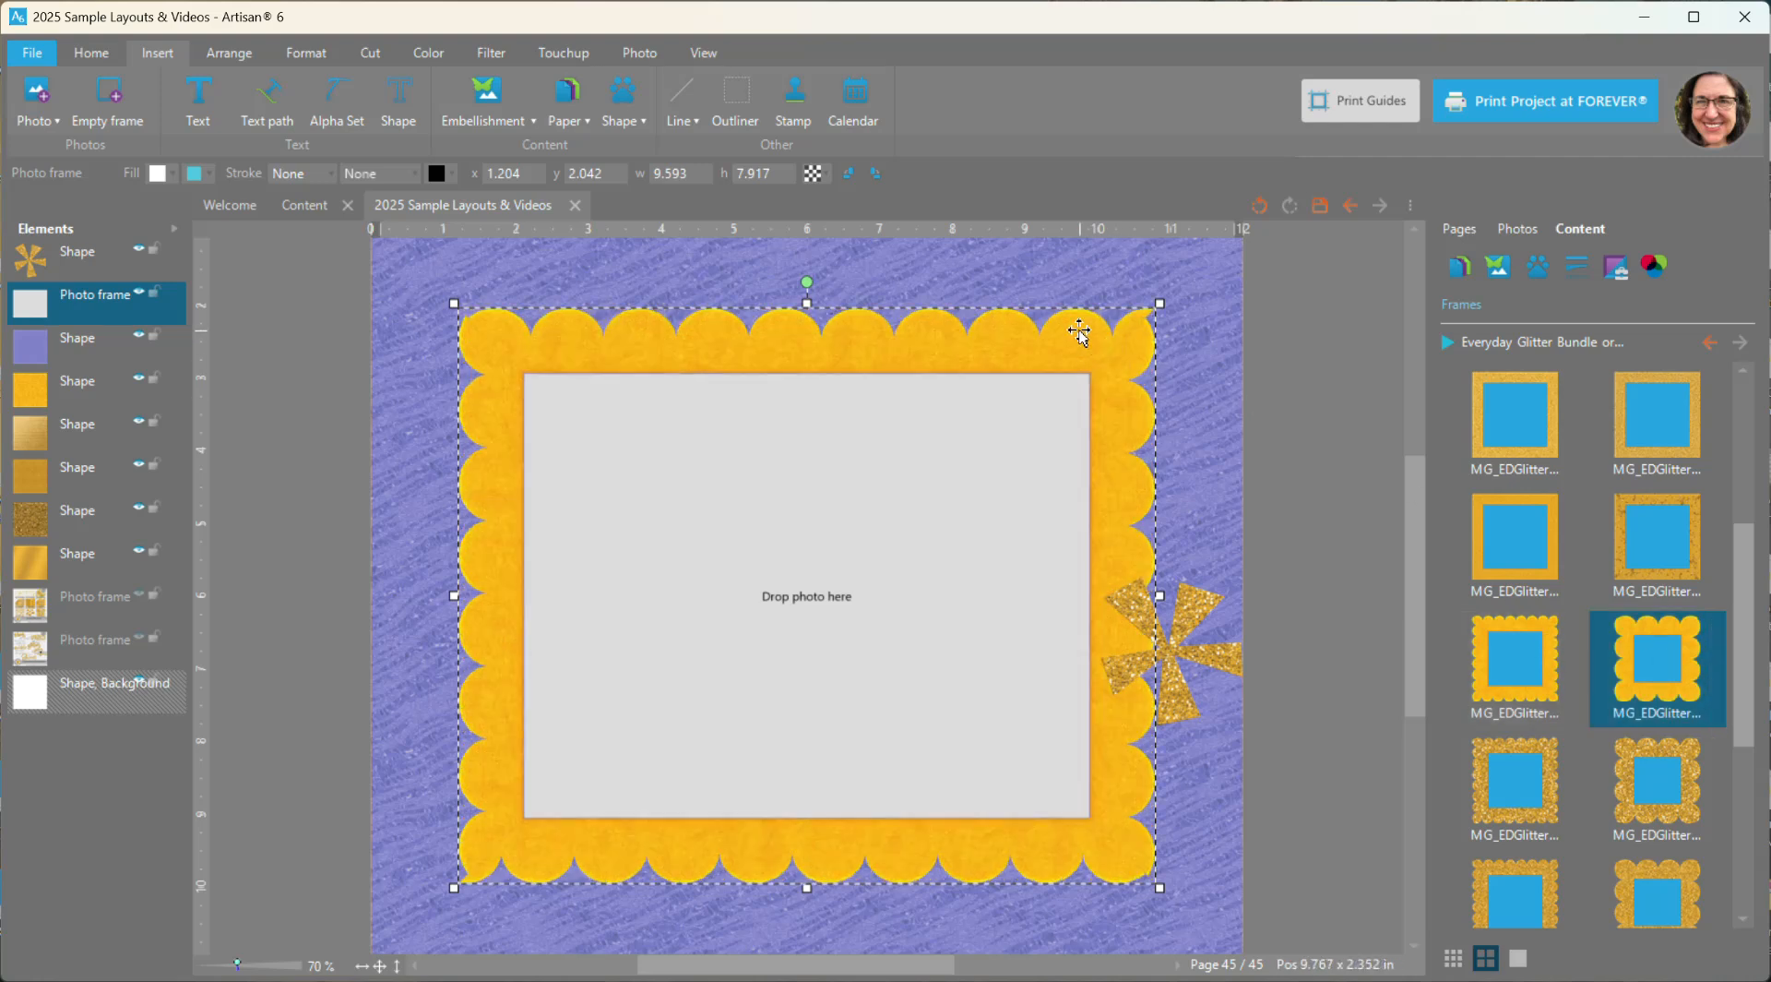
drag(1156, 887, 1184, 895)
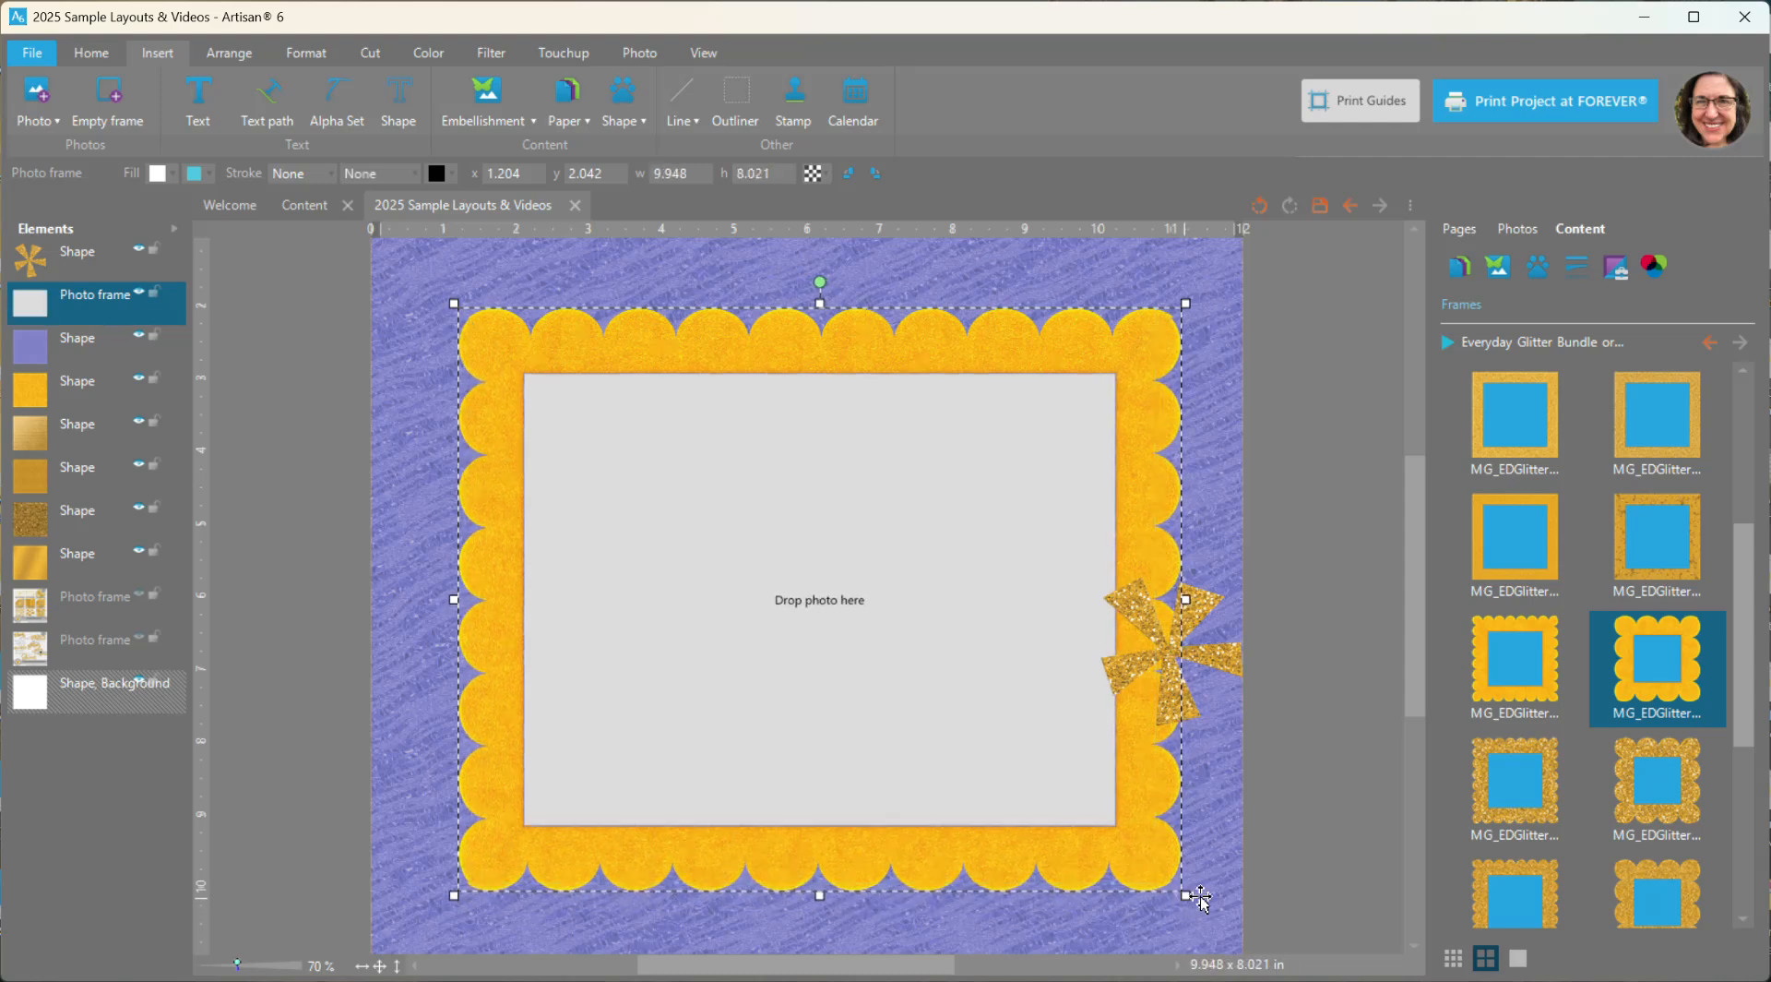
- Try the small- and large-scalloped gold glitter frames on the photo frame, ending with the large-scalloped metallic gold frame
double_click(1546, 804)
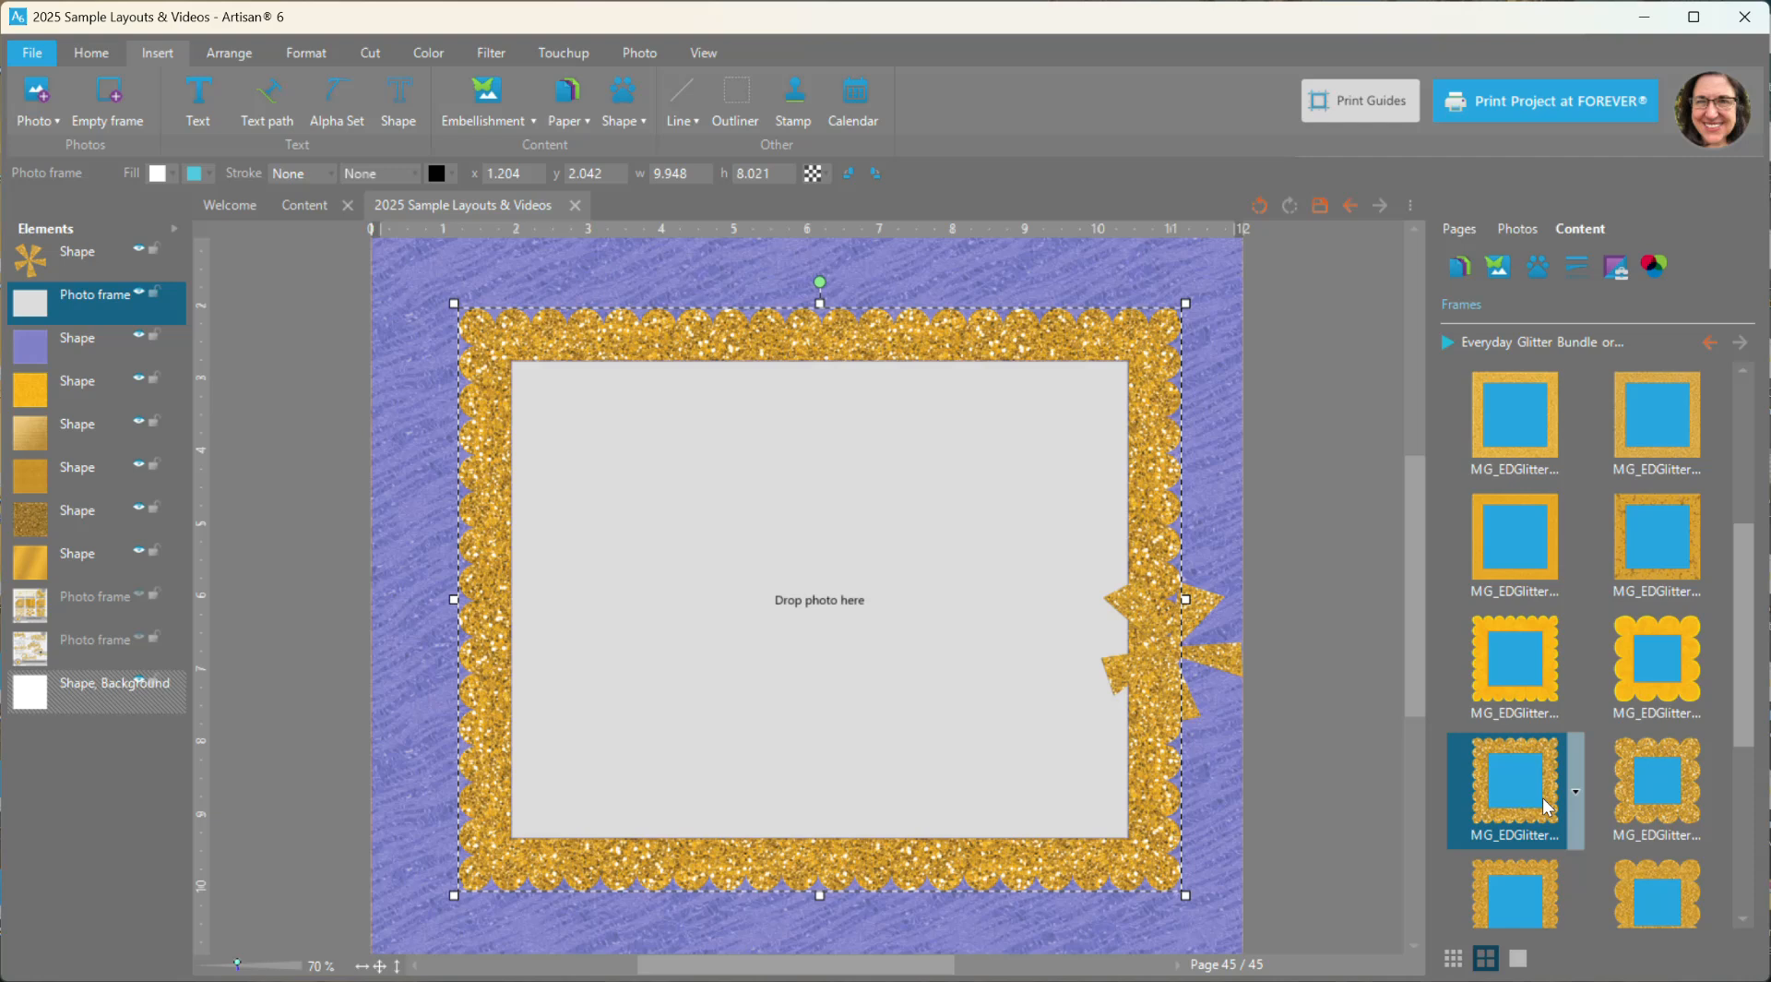
double_click(1652, 784)
scroll(1583, 784, down, 3)
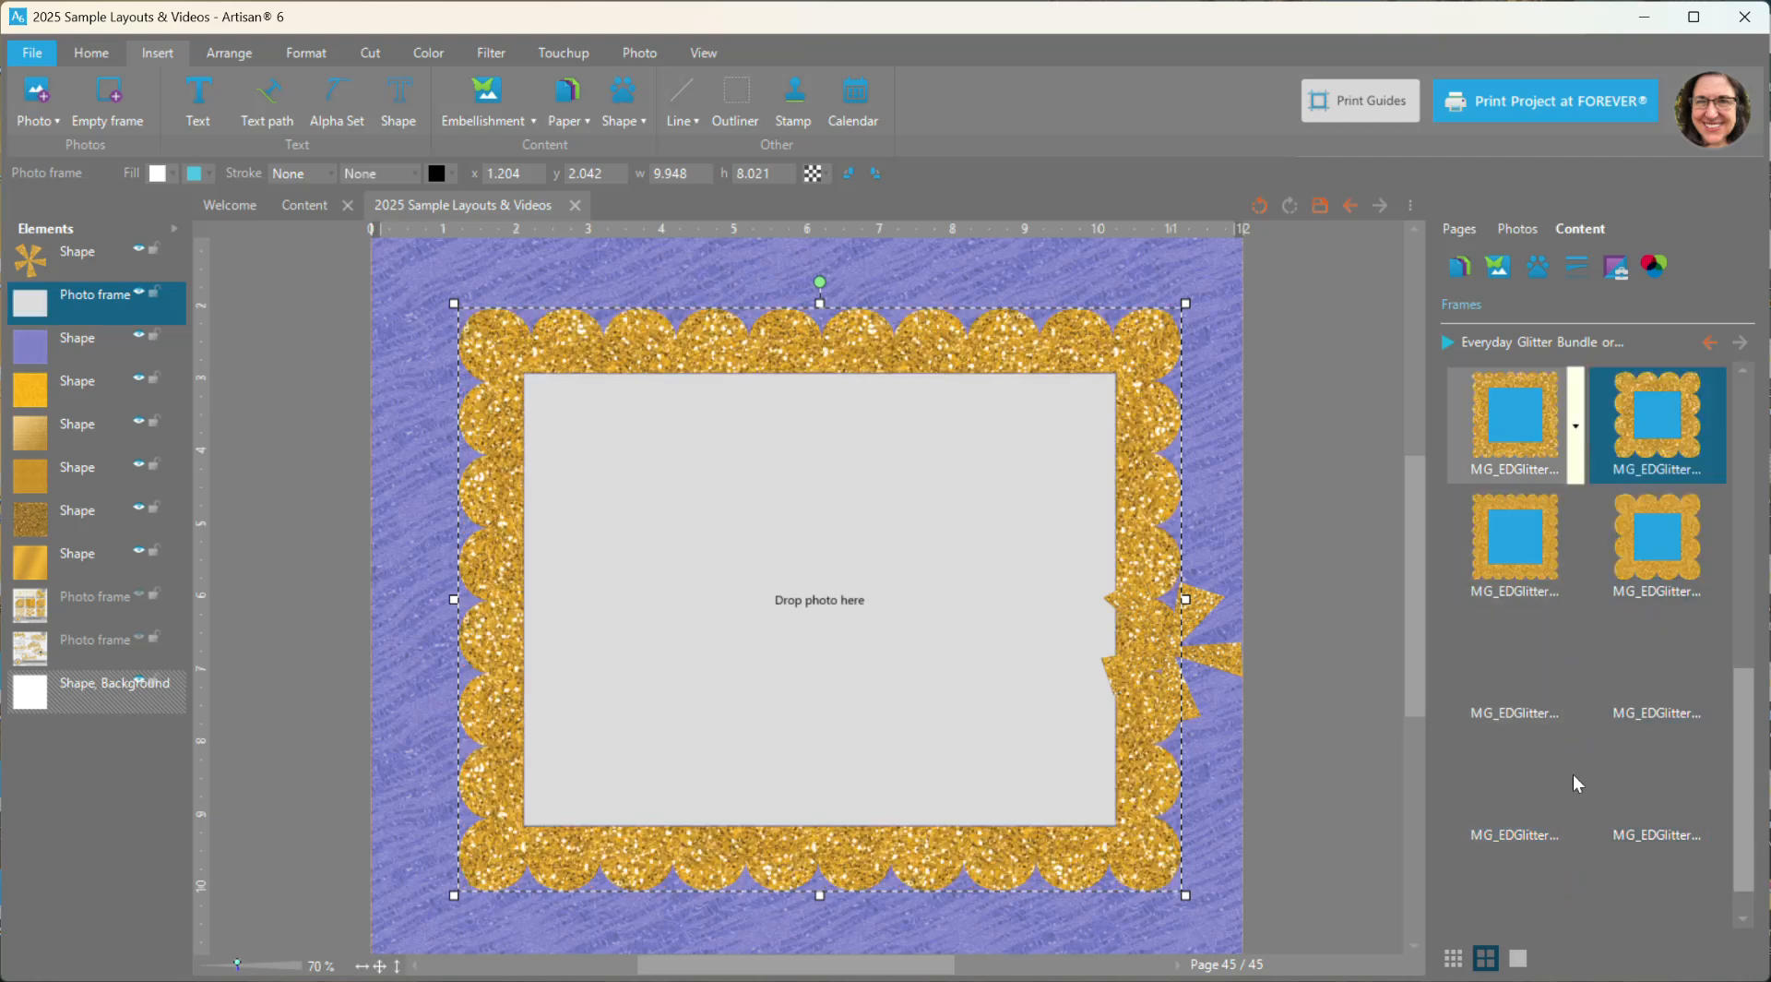
double_click(1524, 668)
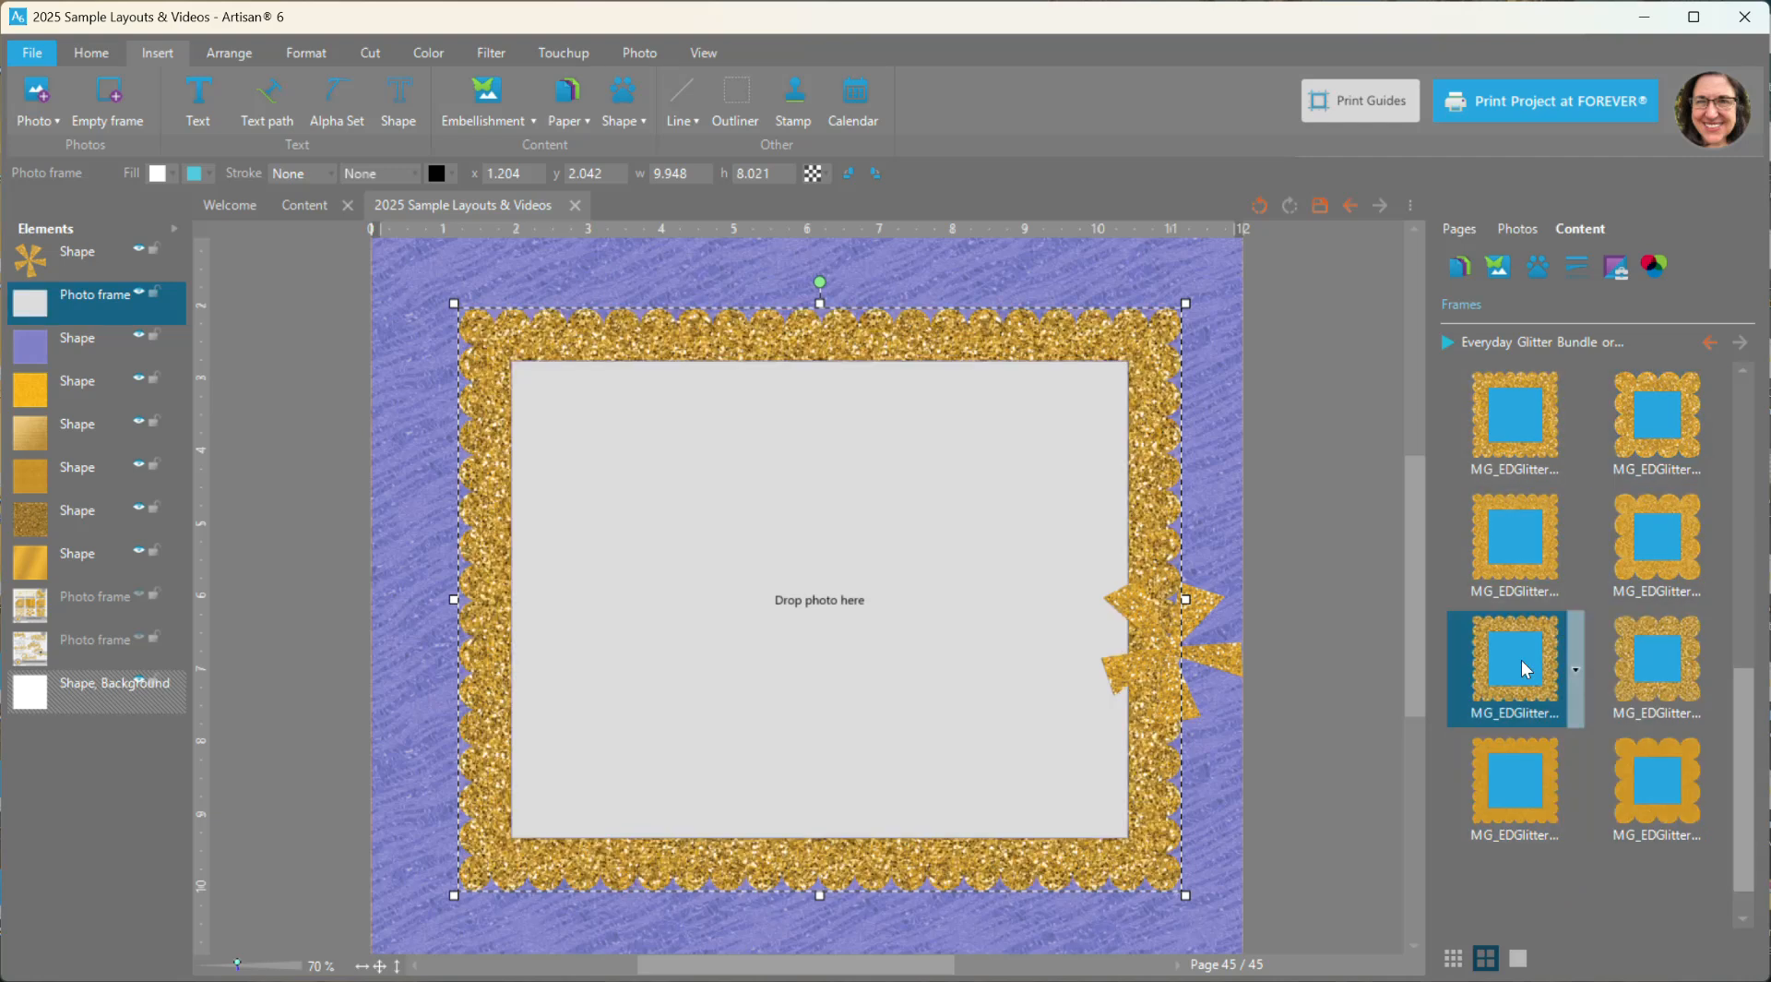
click(1649, 795)
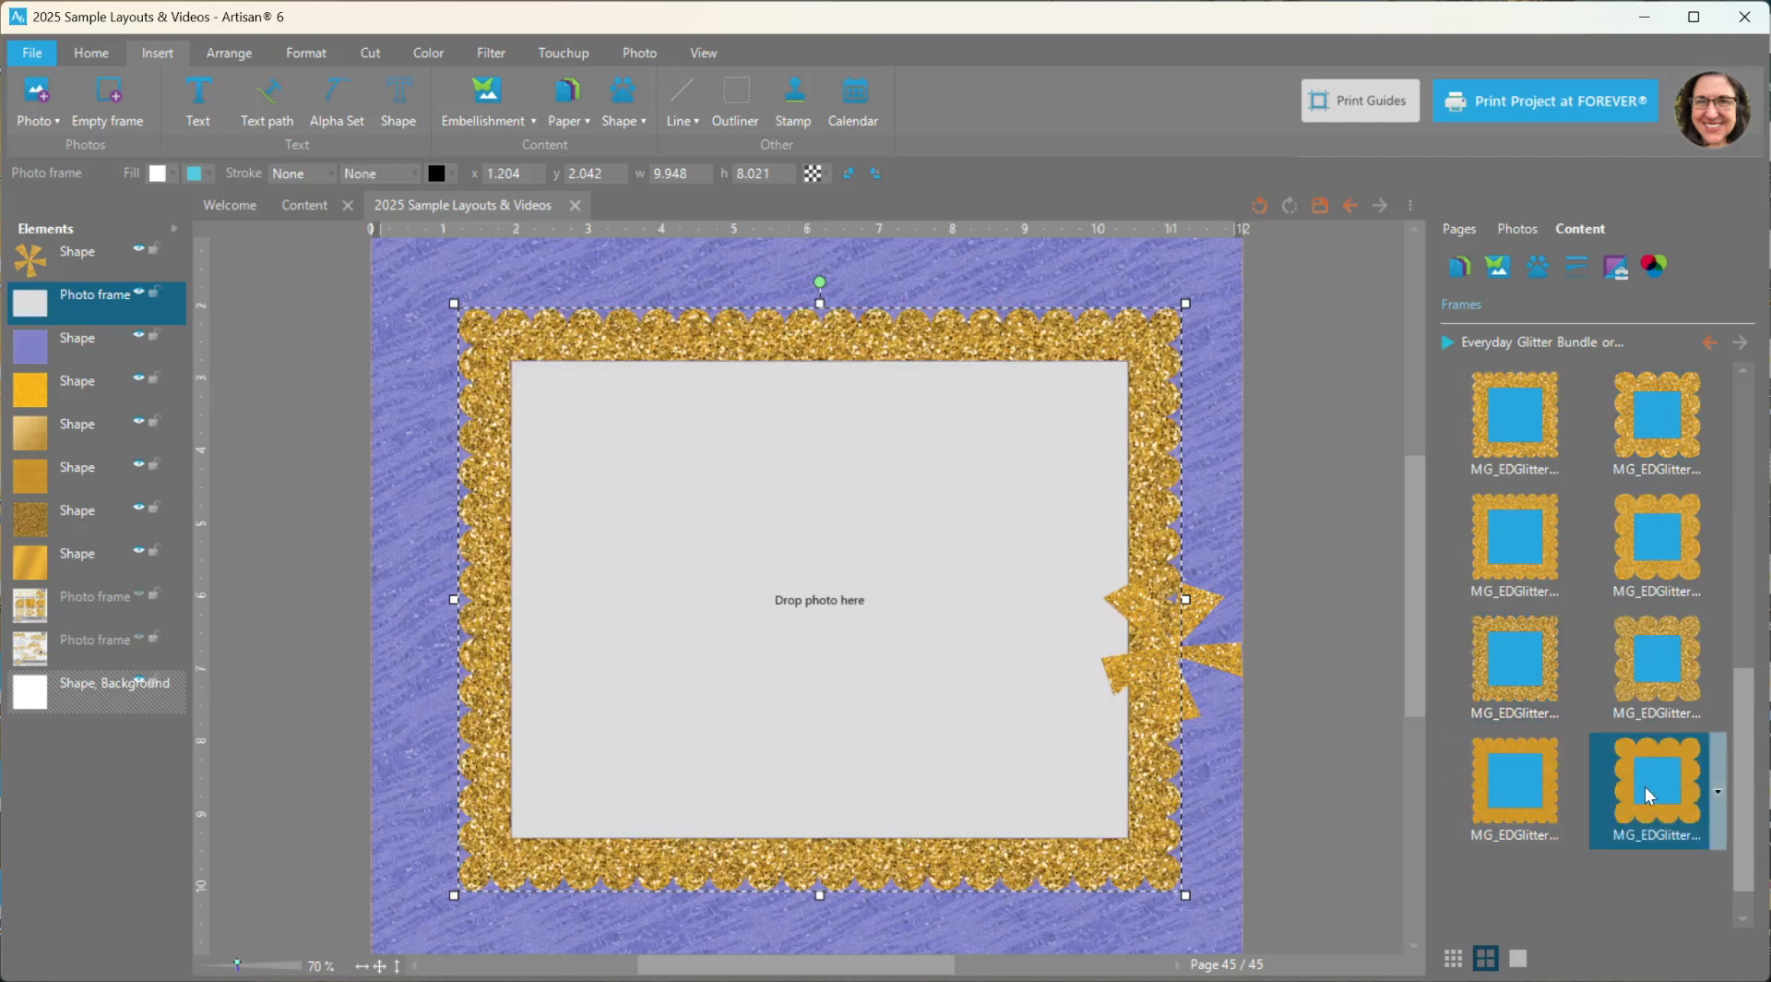
double_click(1650, 795)
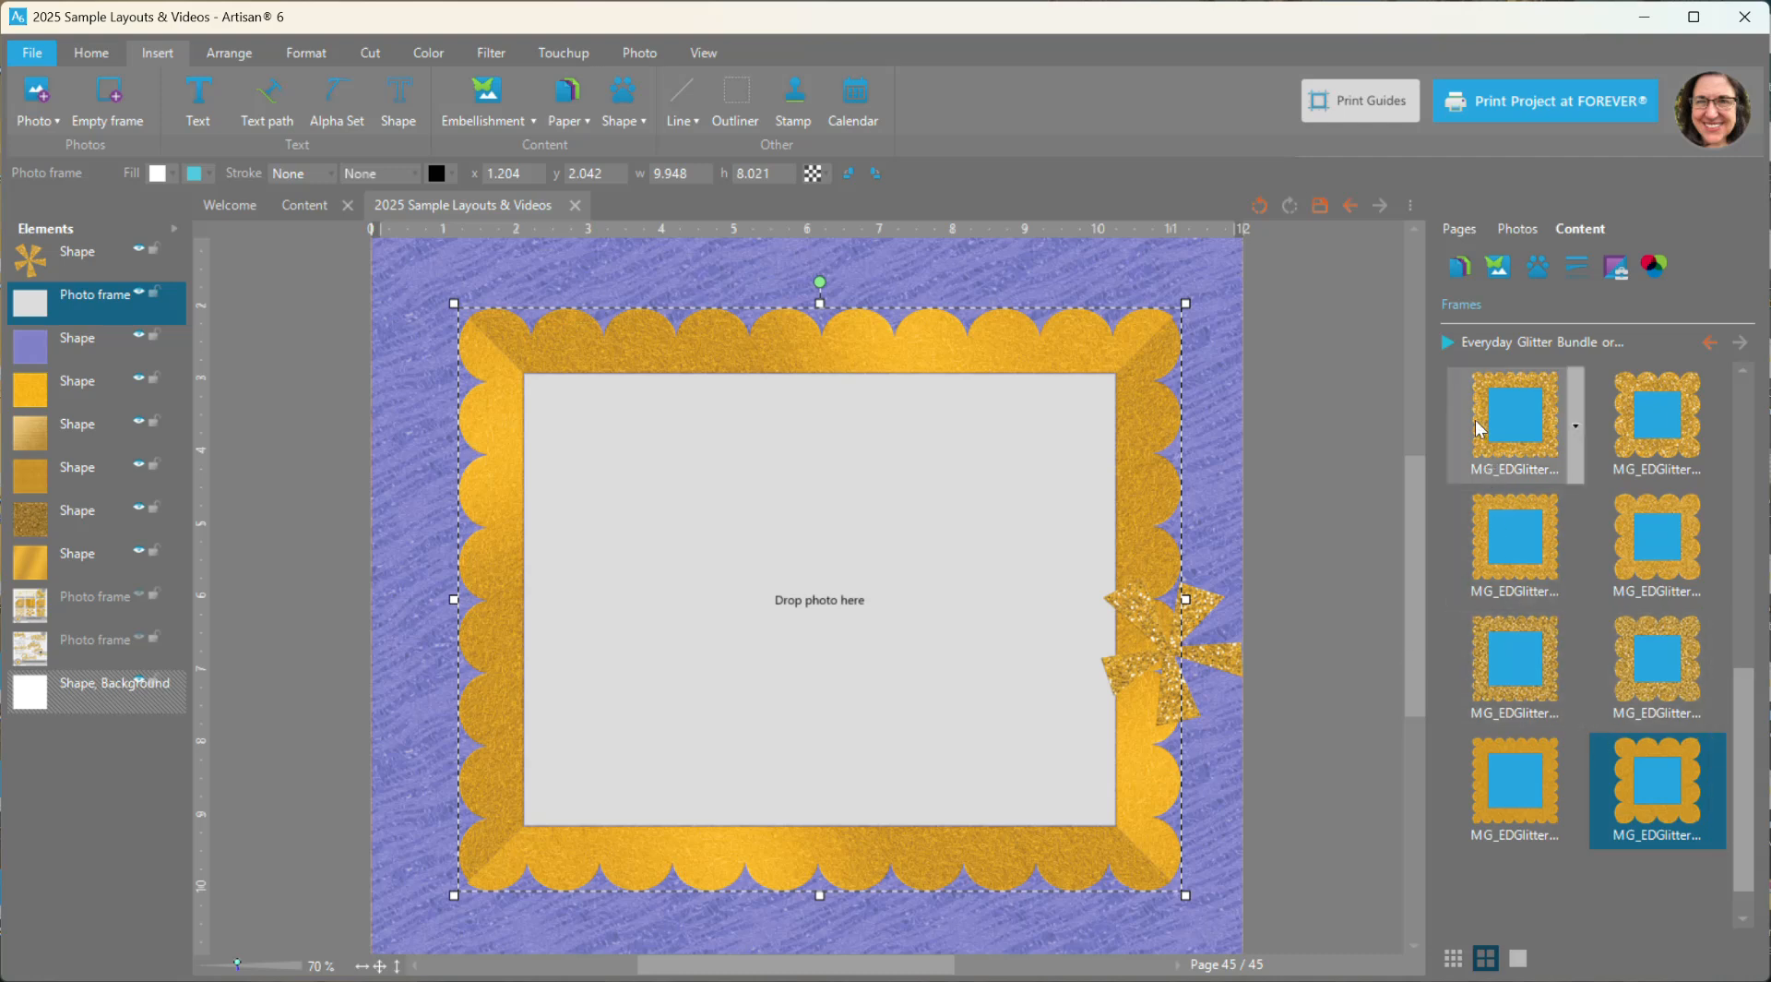
- Delete the glitter pinwheel embellishment and the gold-framed photo frame from the page
drag(1204, 599, 1144, 355)
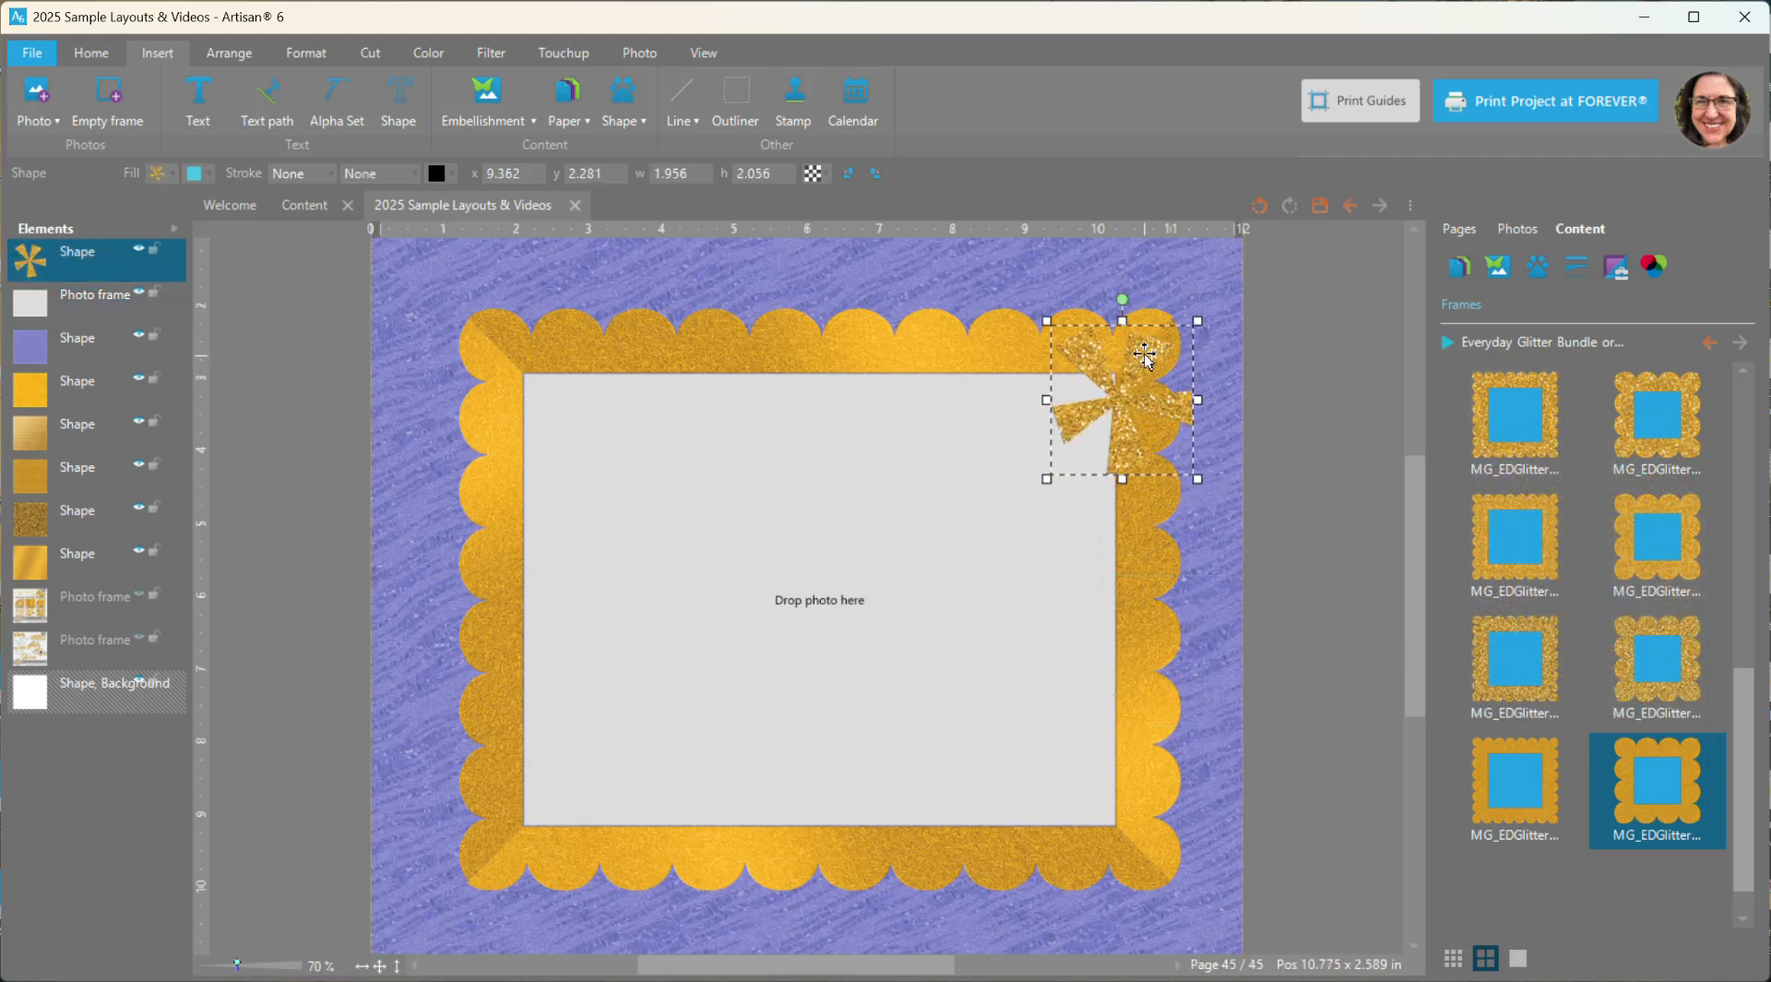
ctrl+click(492, 364)
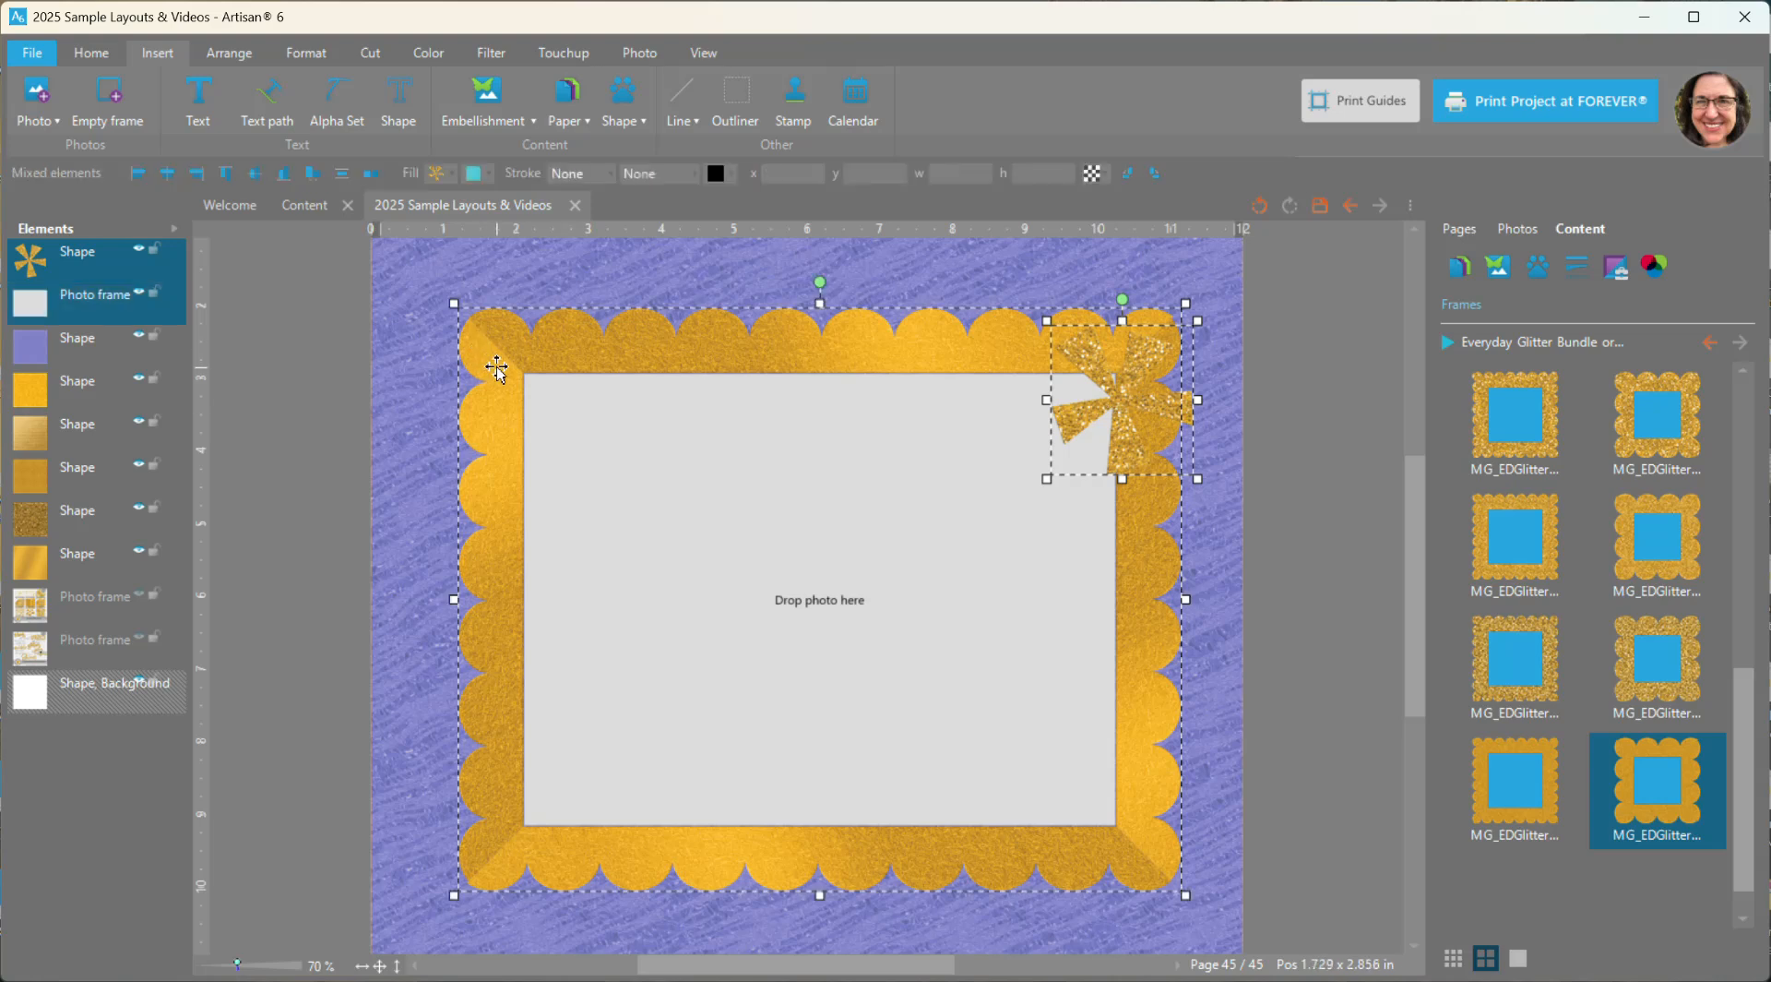
key(Delete)
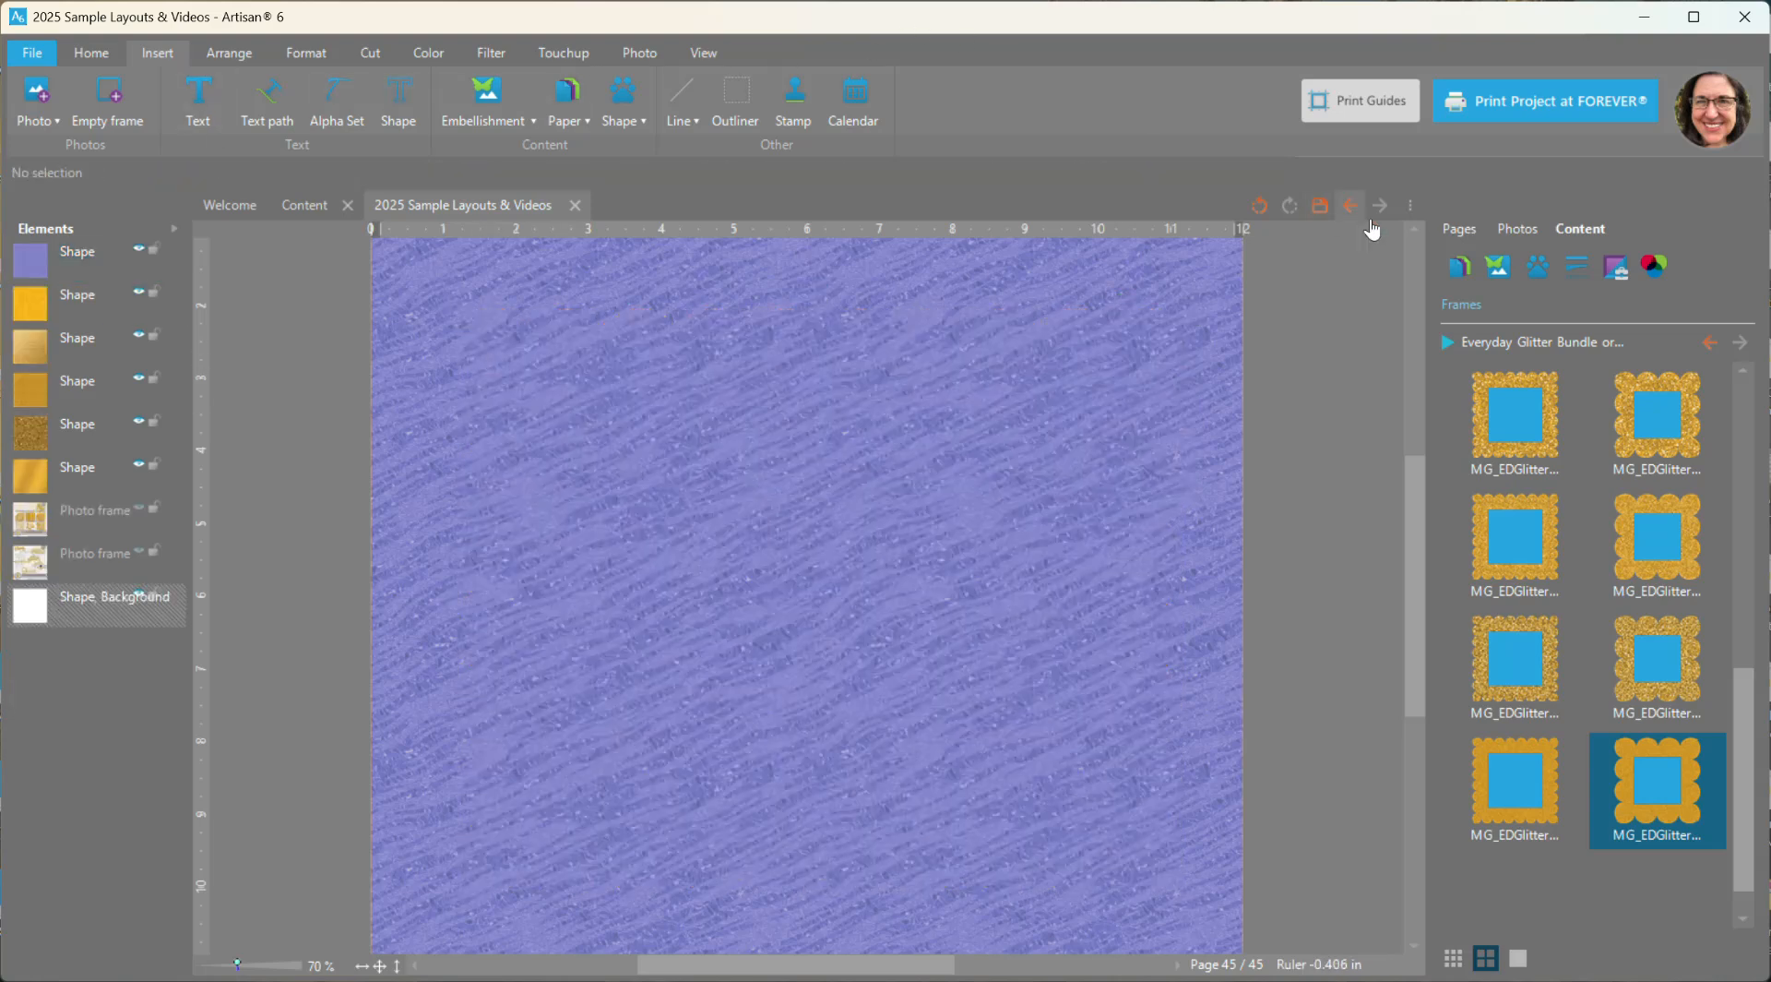
- Add the "Bling it on!" word art to the page's upper half and ungroup it into separate words
click(1495, 277)
drag(1741, 432, 1766, 878)
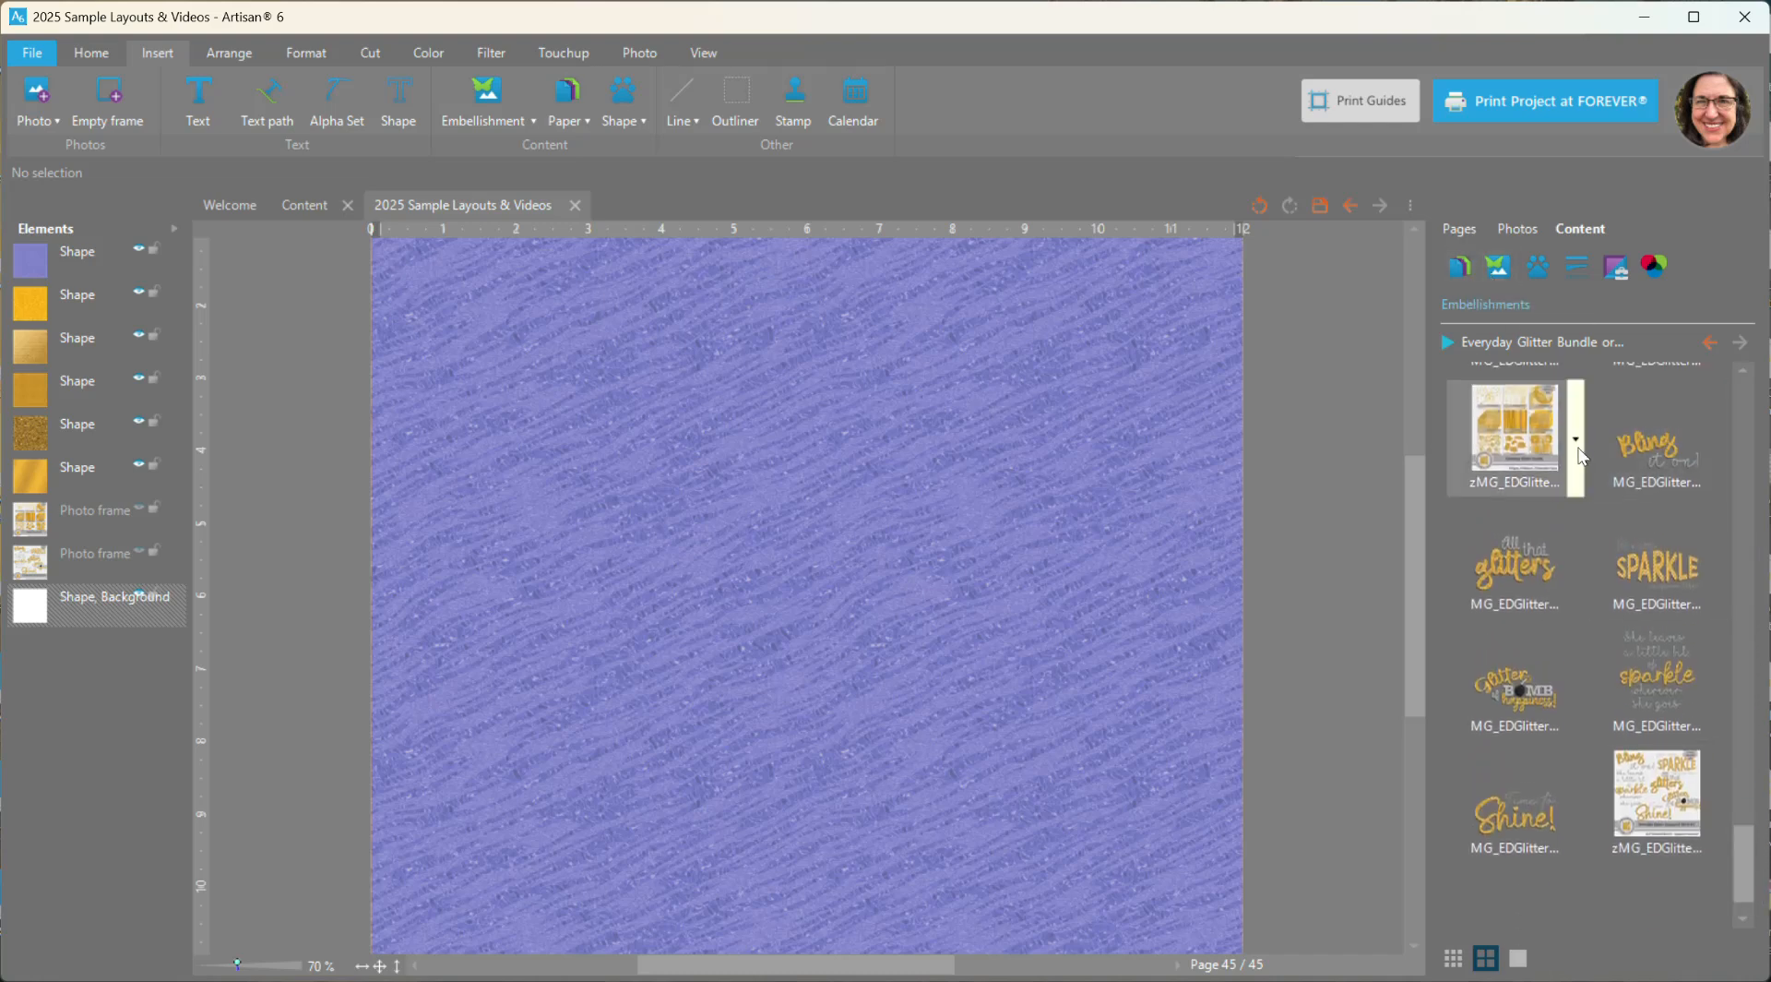
right_click(1659, 462)
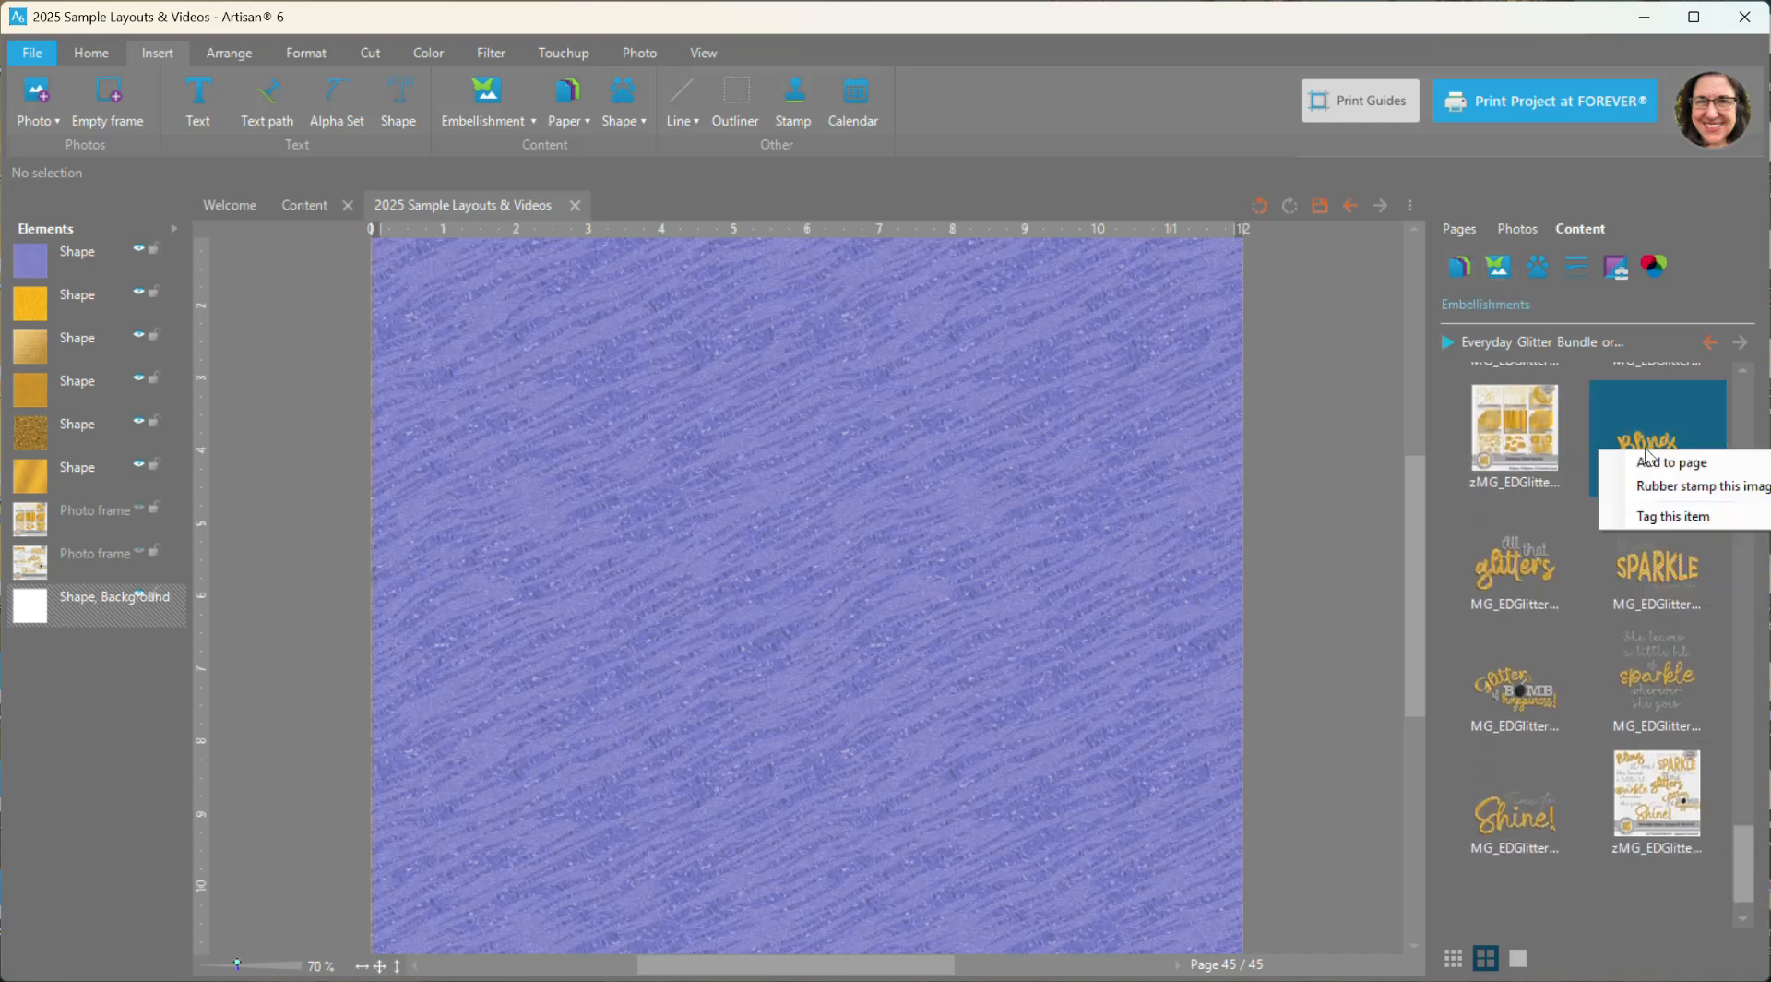
key(Escape)
double_click(1659, 461)
drag(858, 535, 830, 421)
scroll(922, 510, down, 2)
right_click(829, 420)
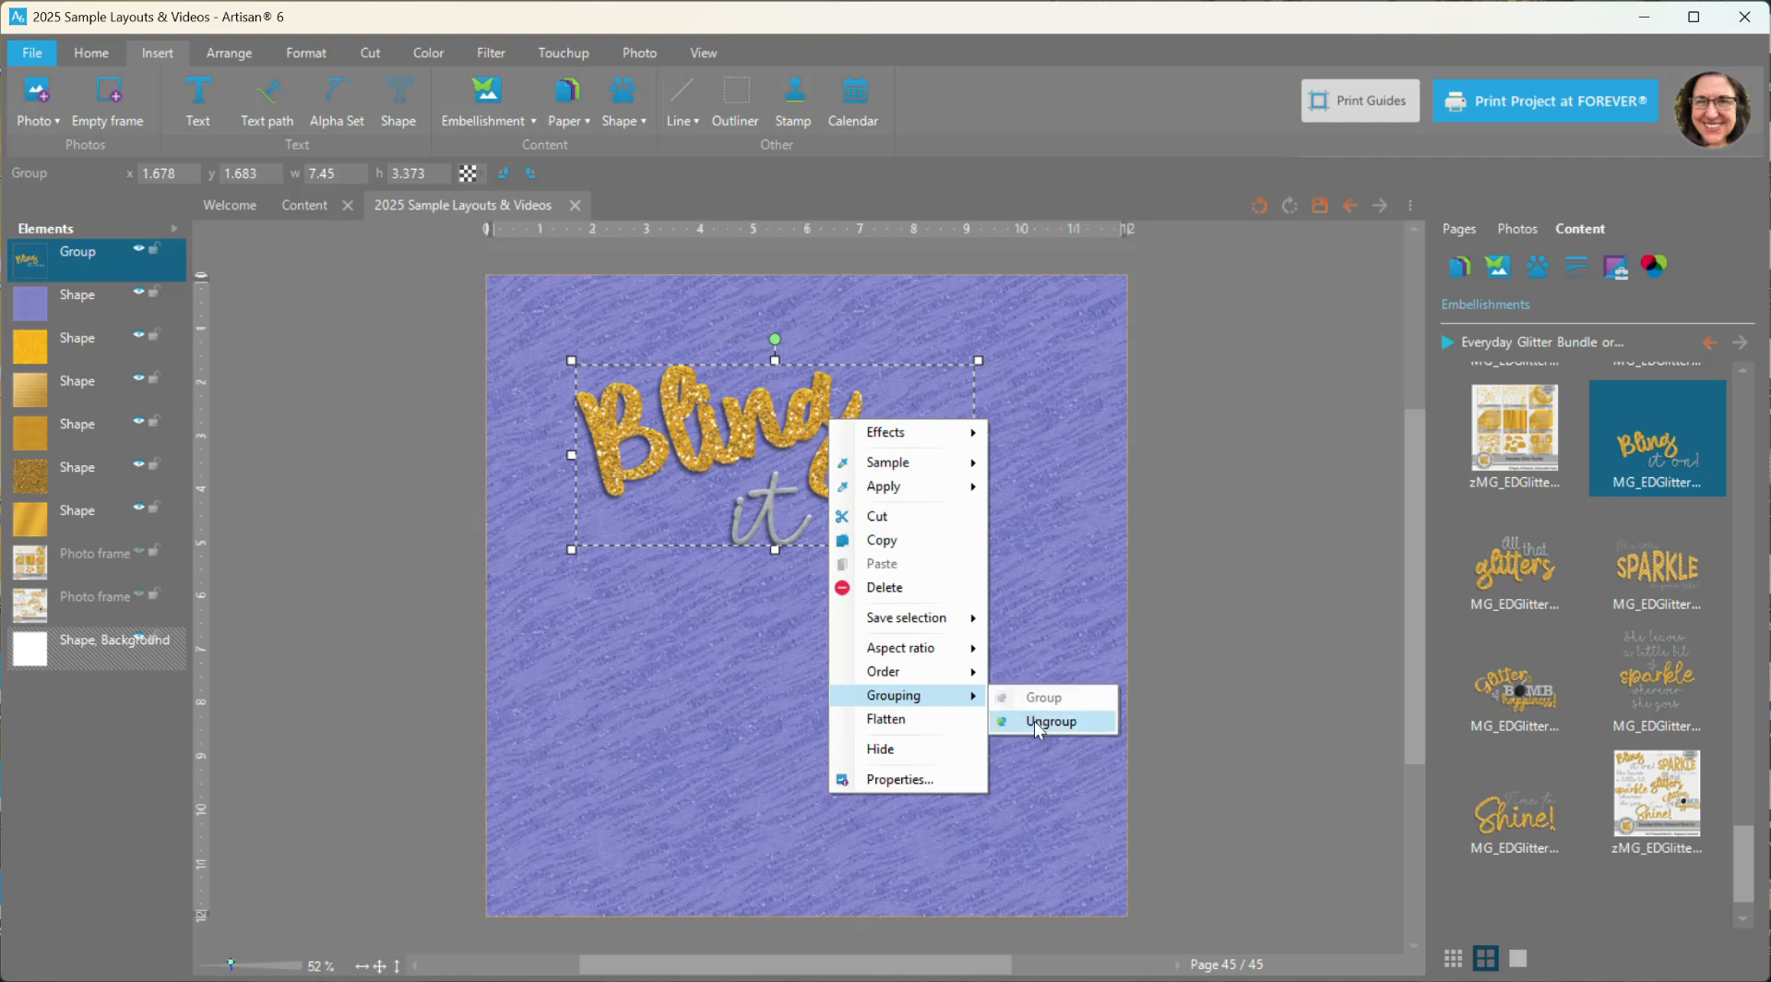
click(1039, 730)
click(914, 392)
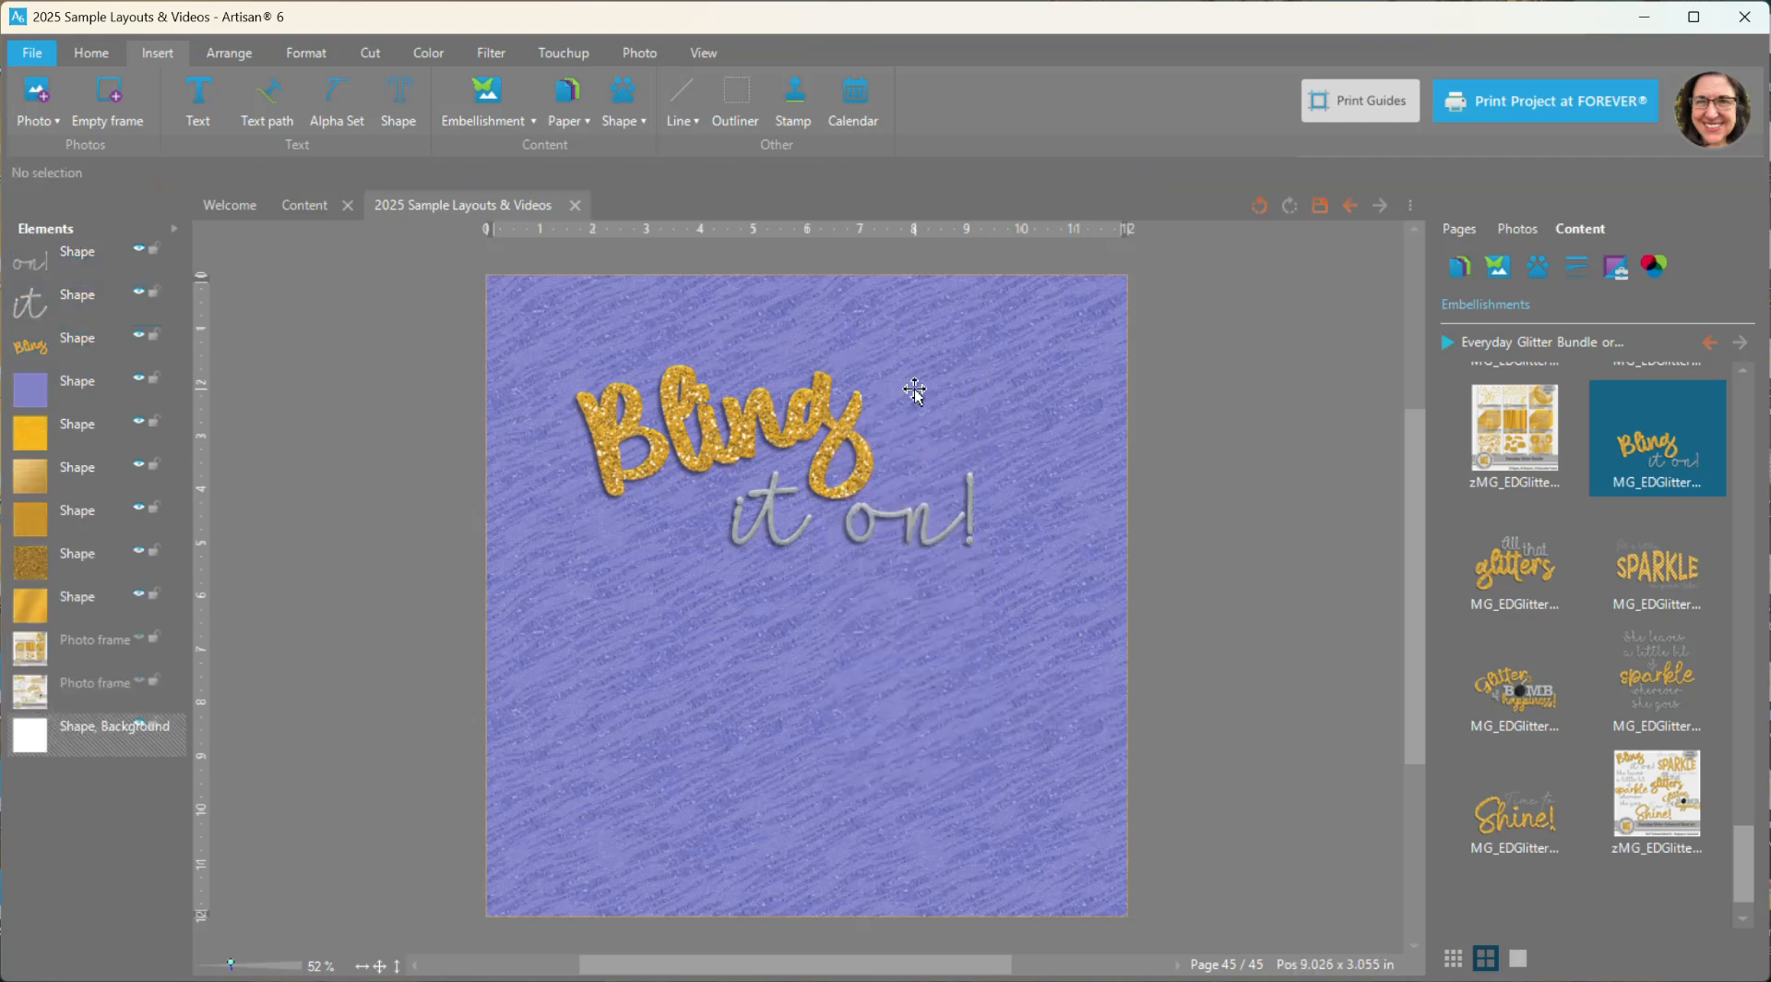
- Move "Bling" to the page's upper-left corner and "it on!" to the lower-right area
drag(781, 419, 725, 360)
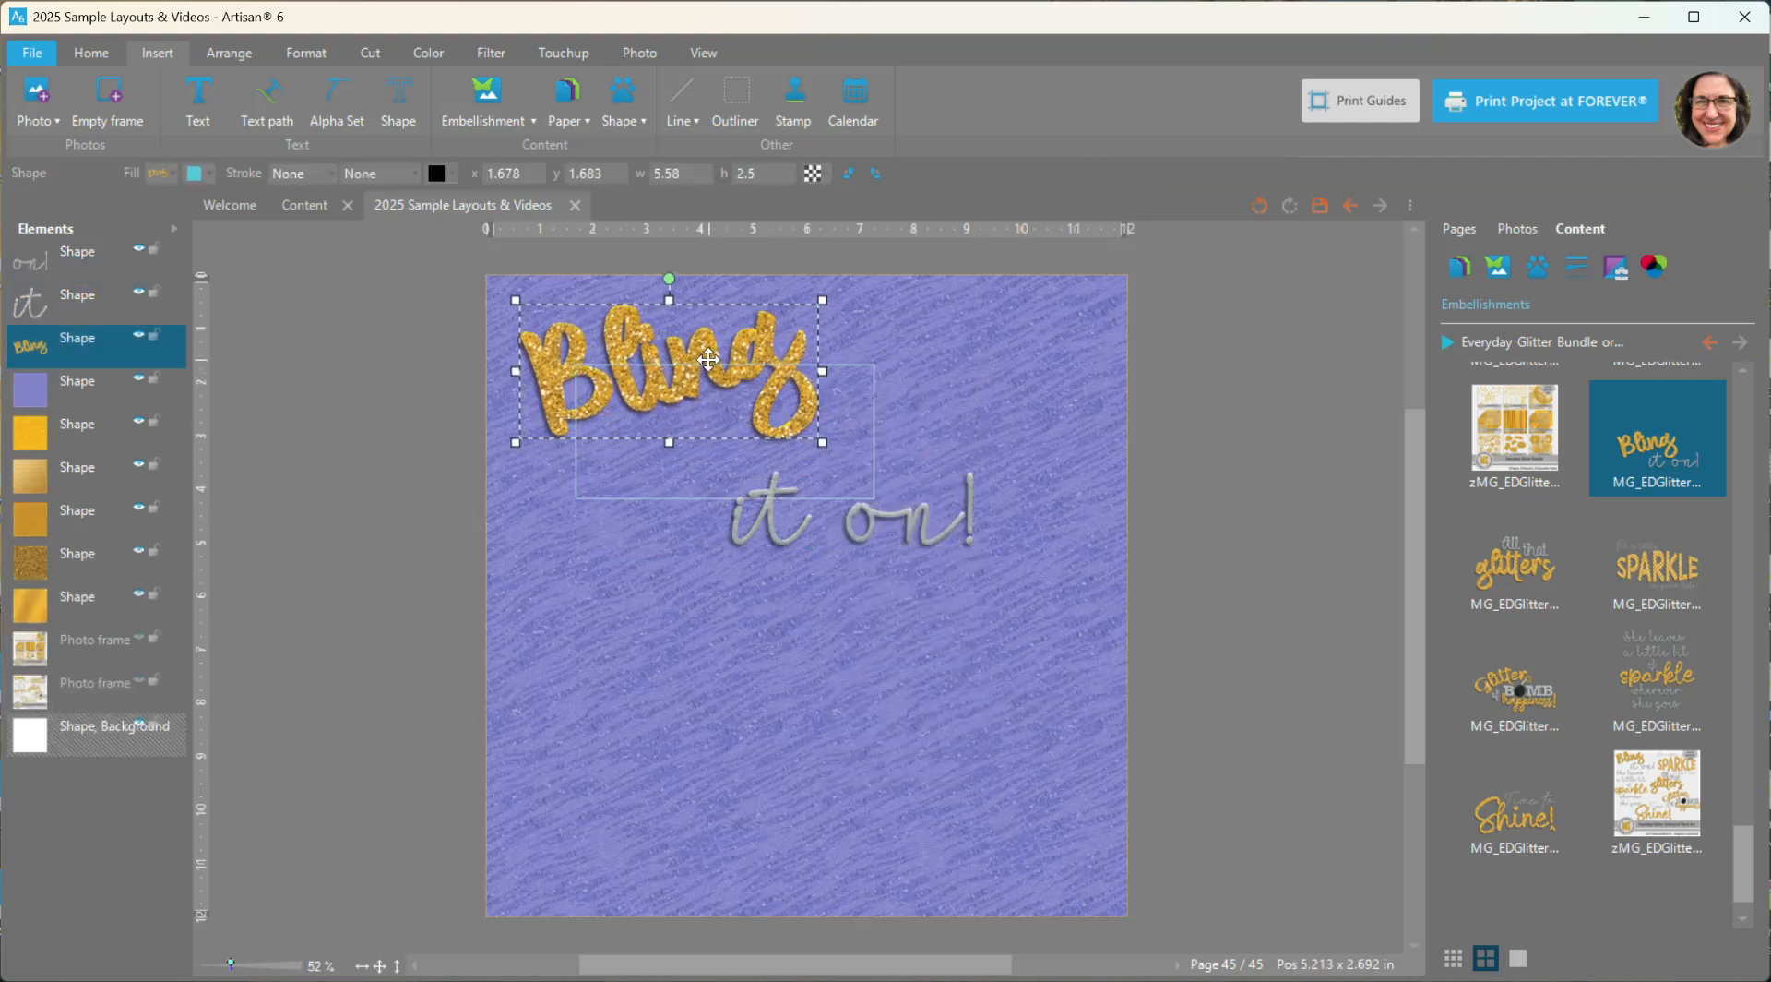
click(770, 513)
shift+click(923, 523)
drag(924, 523, 1000, 816)
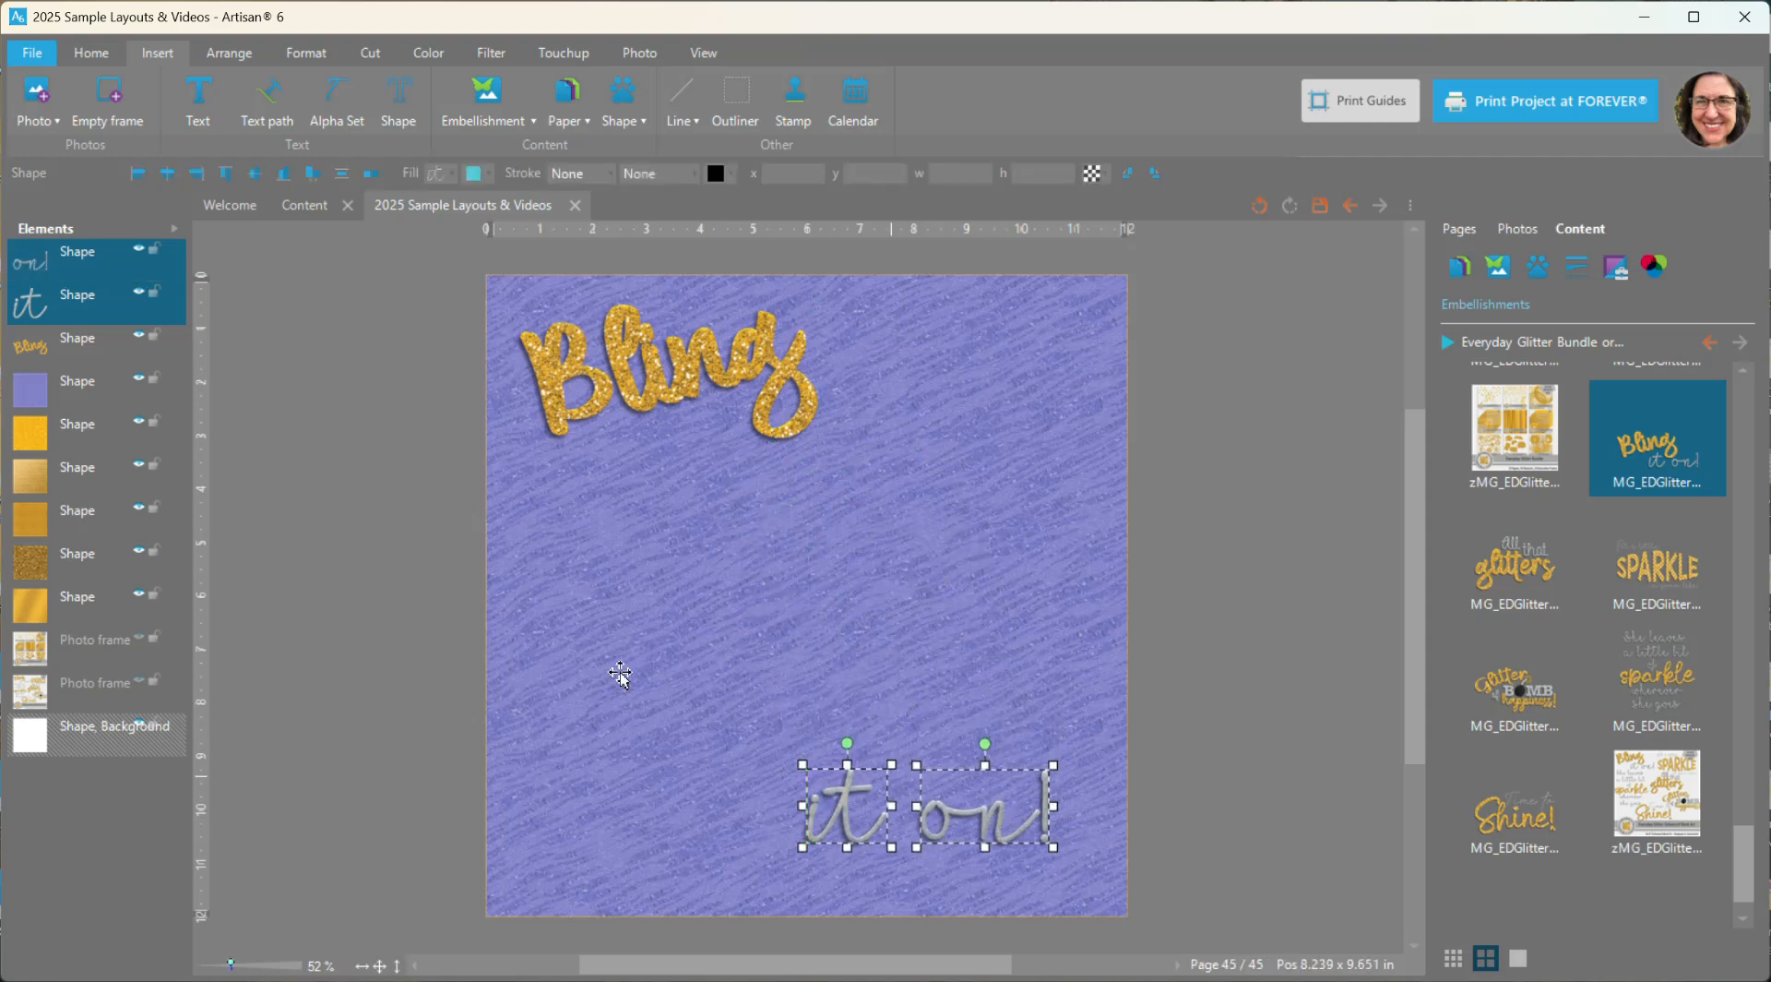
- Add an empty photo frame about 9.29 × 7.01 in near the page's middle and layer it behind the word art
click(109, 92)
drag(812, 595, 688, 515)
drag(793, 631, 1077, 790)
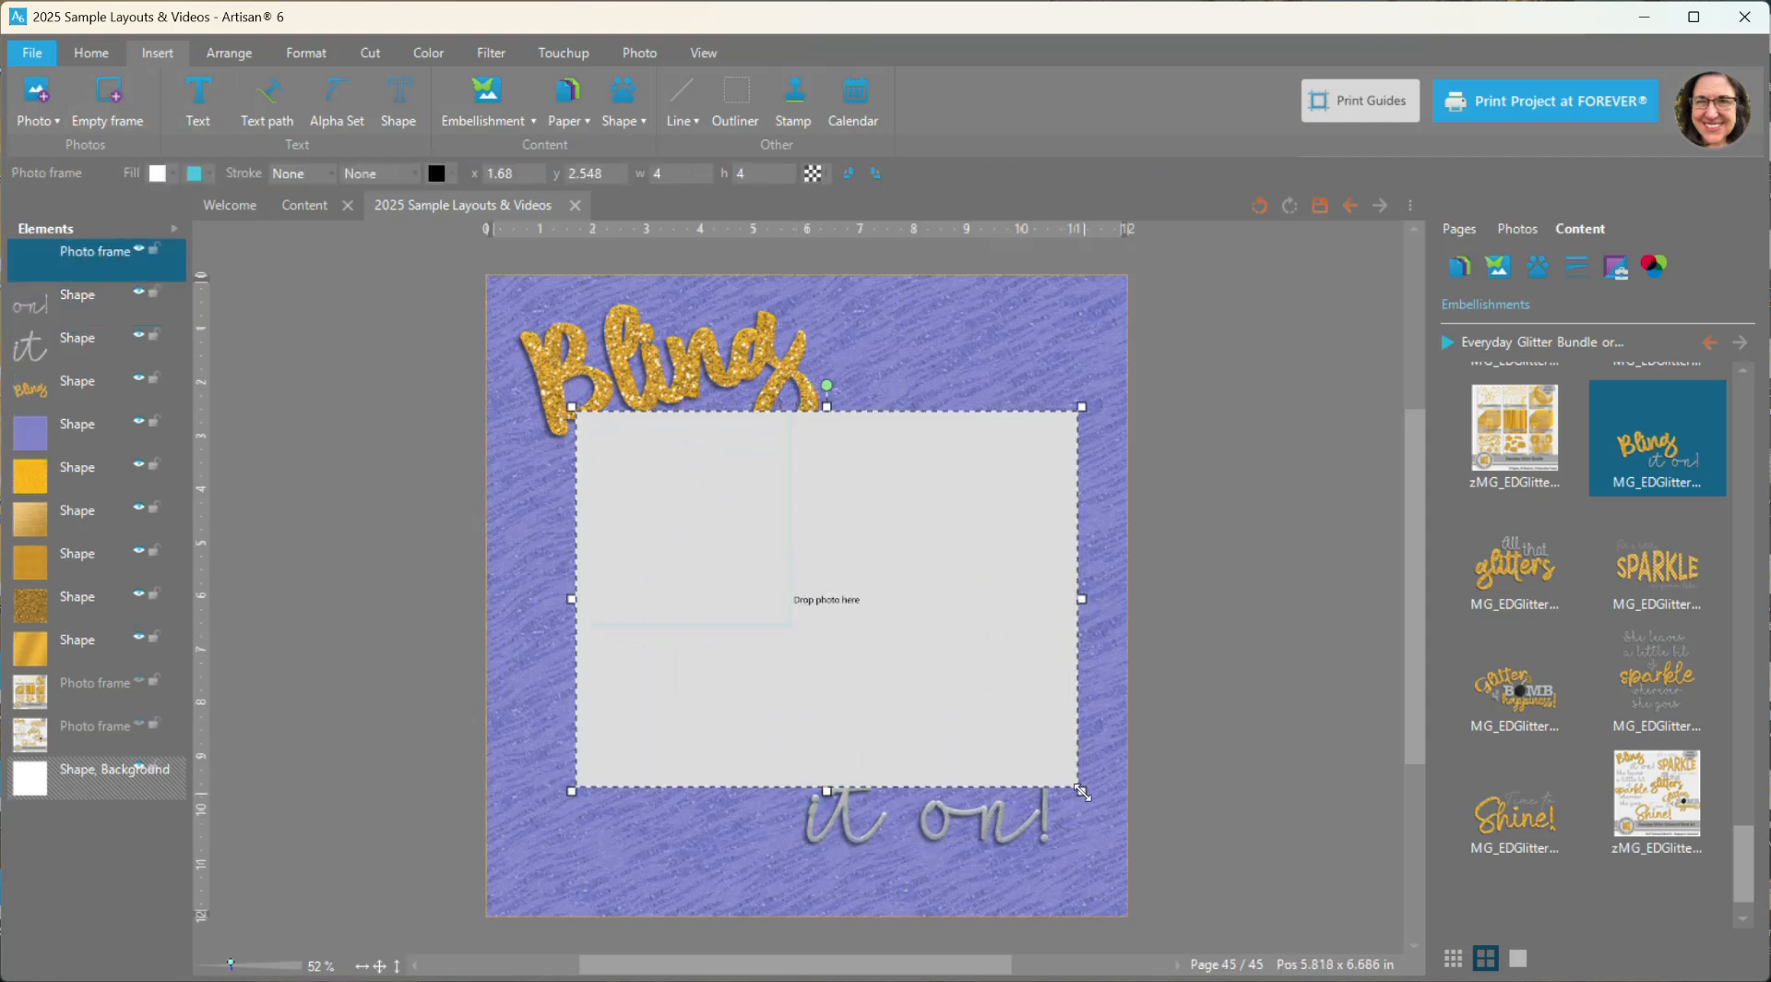
drag(83, 268, 83, 380)
drag(822, 637, 804, 624)
click(1223, 670)
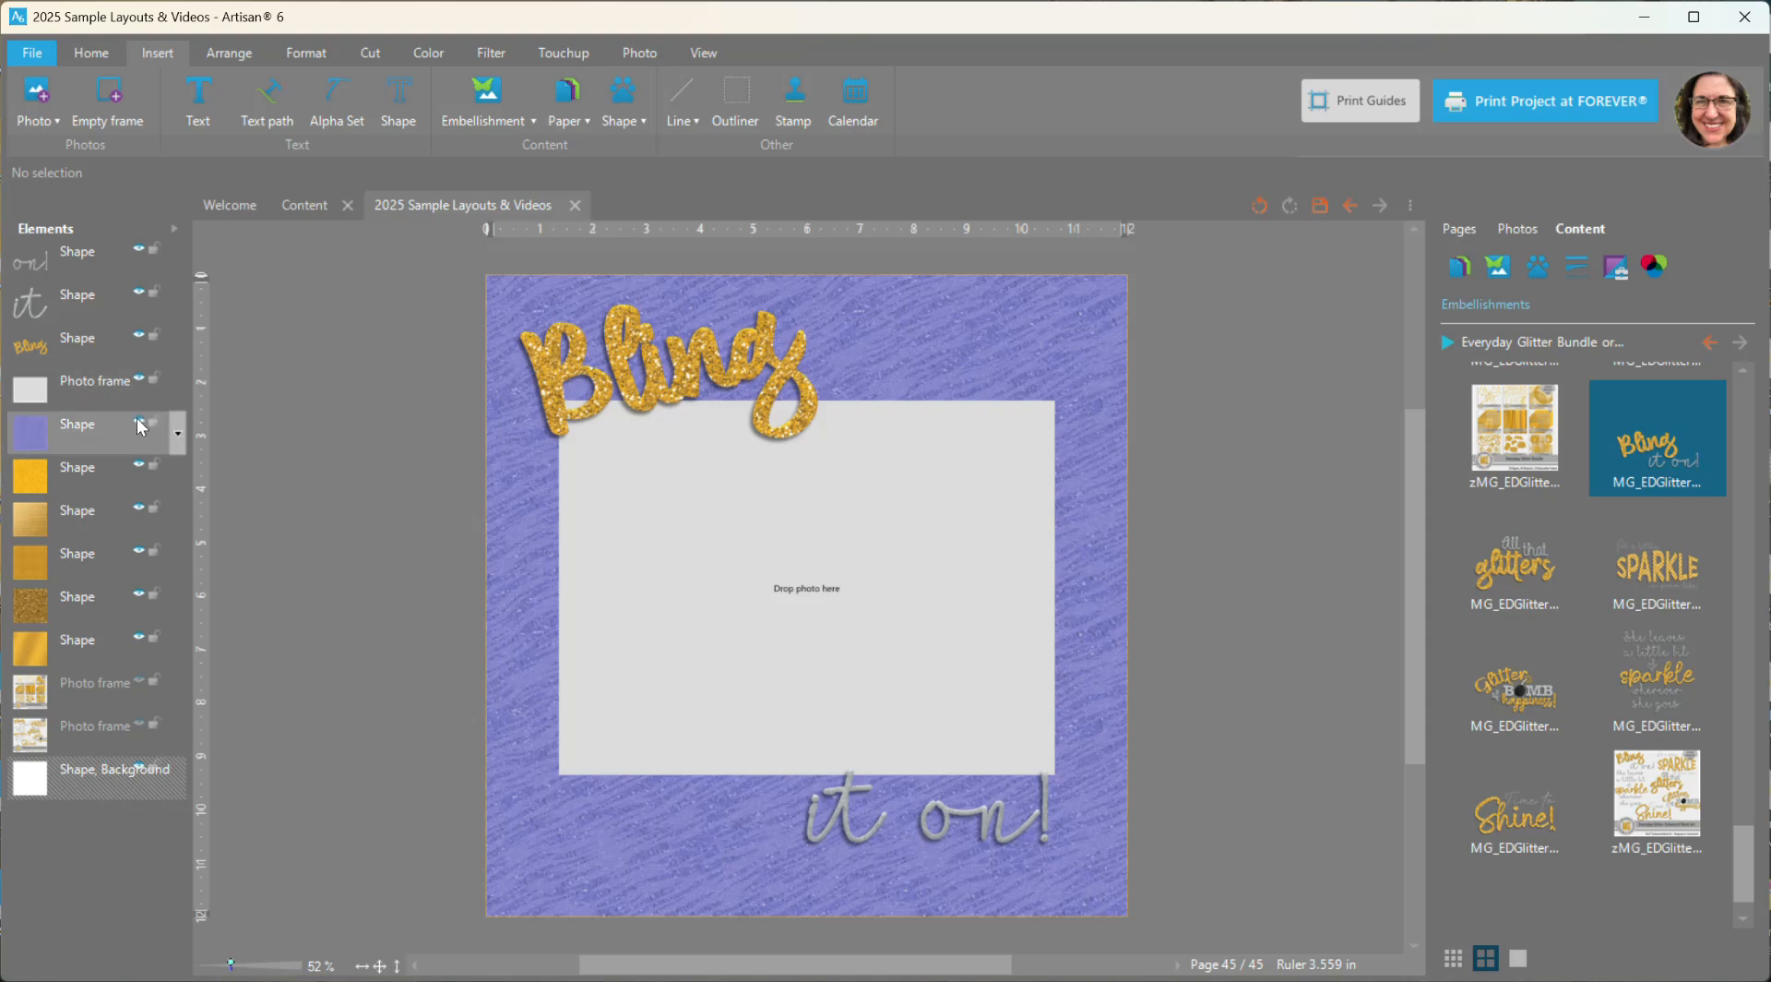
- Fill the gray words "it" and "on!" with the fine-textured matte gold paper from the Everyday Glitter Bundle
click(933, 587)
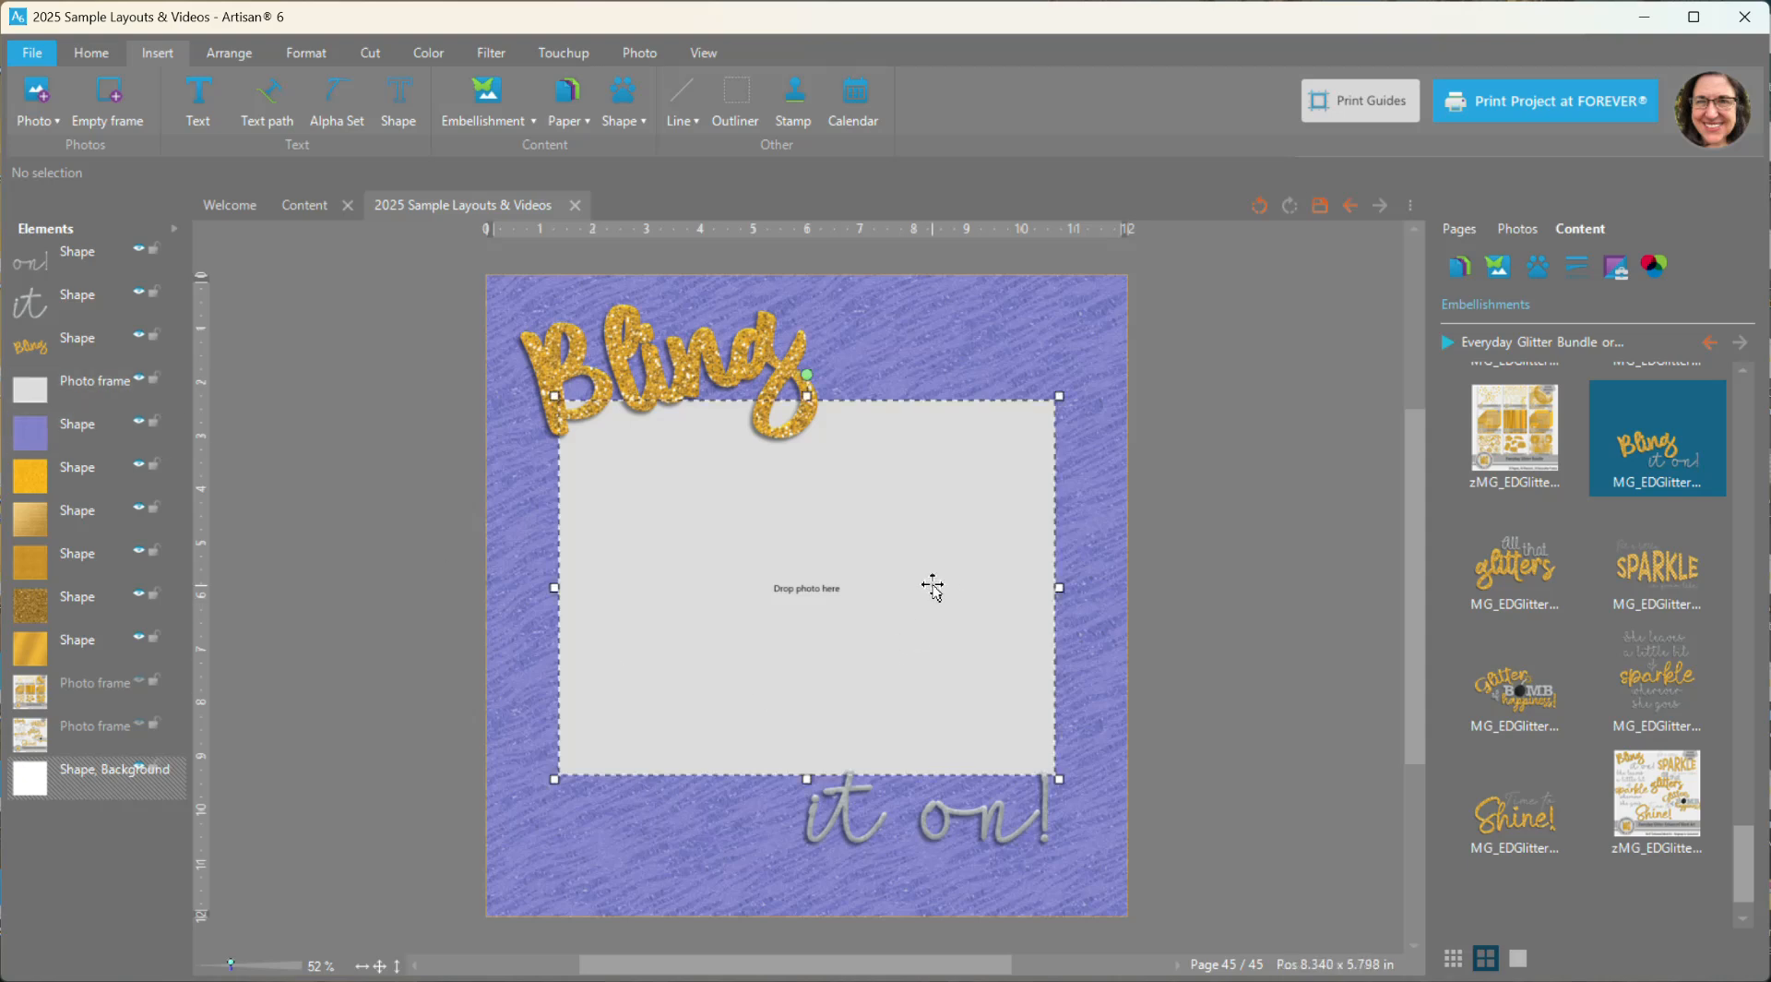
click(845, 814)
shift+click(943, 817)
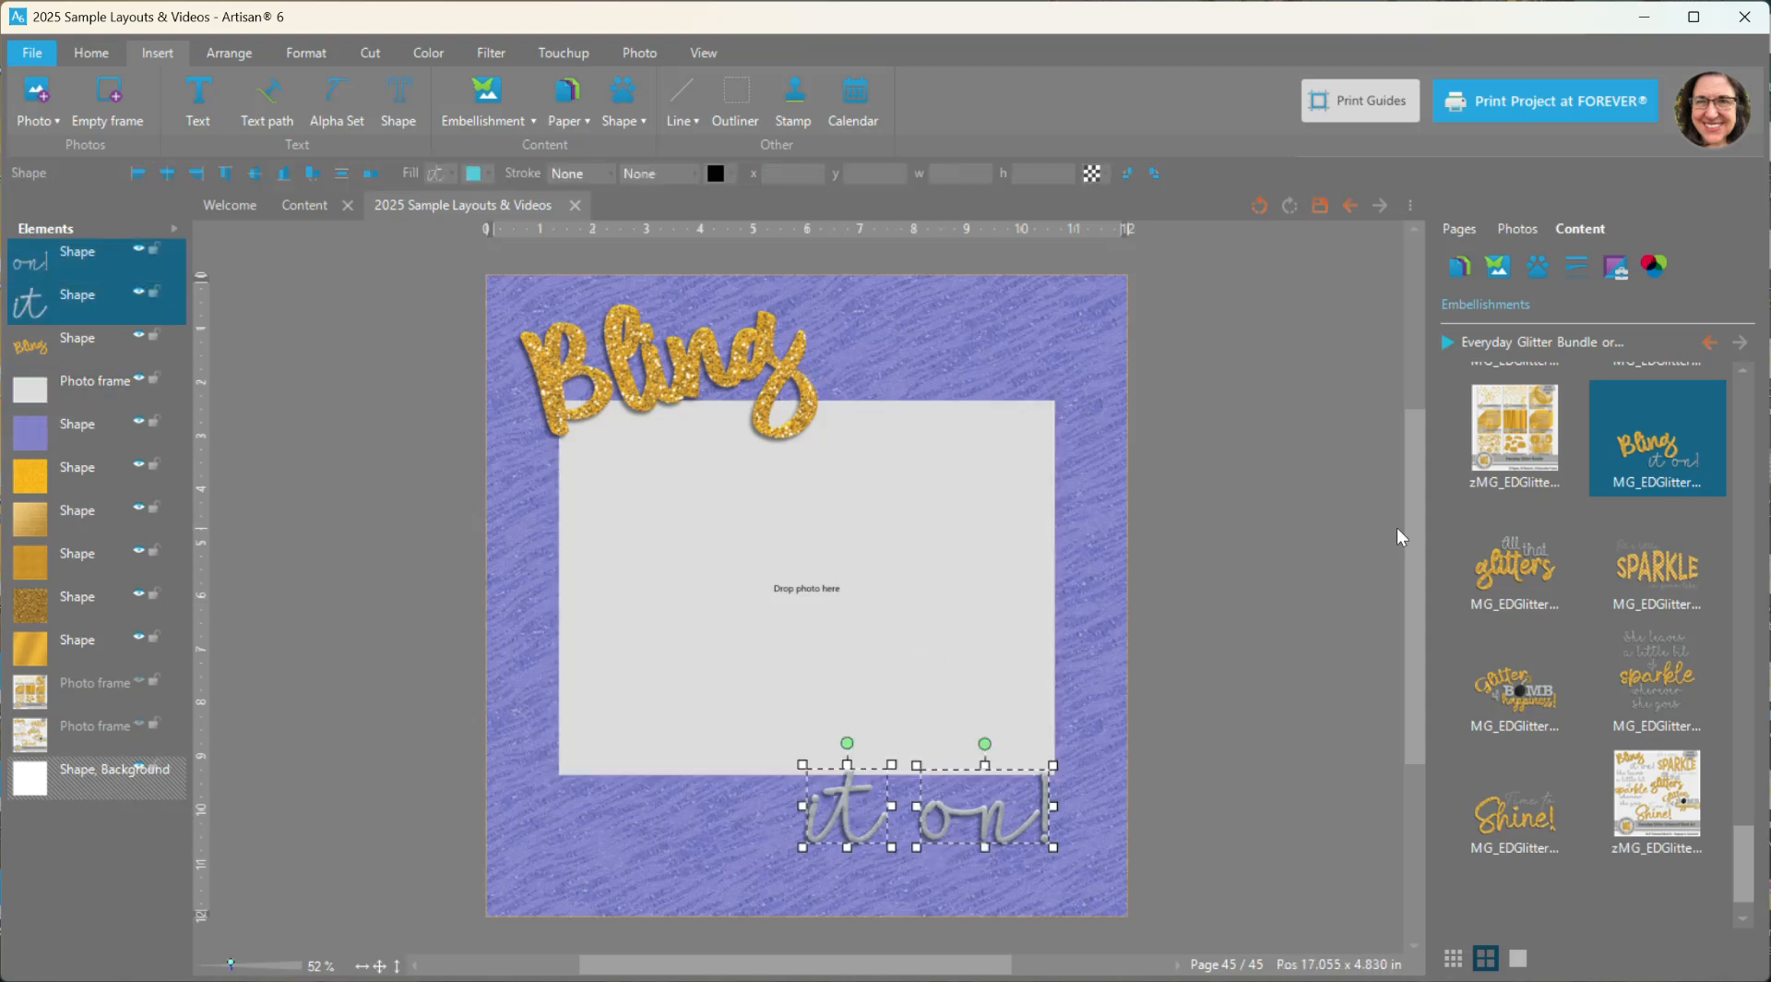
click(1456, 267)
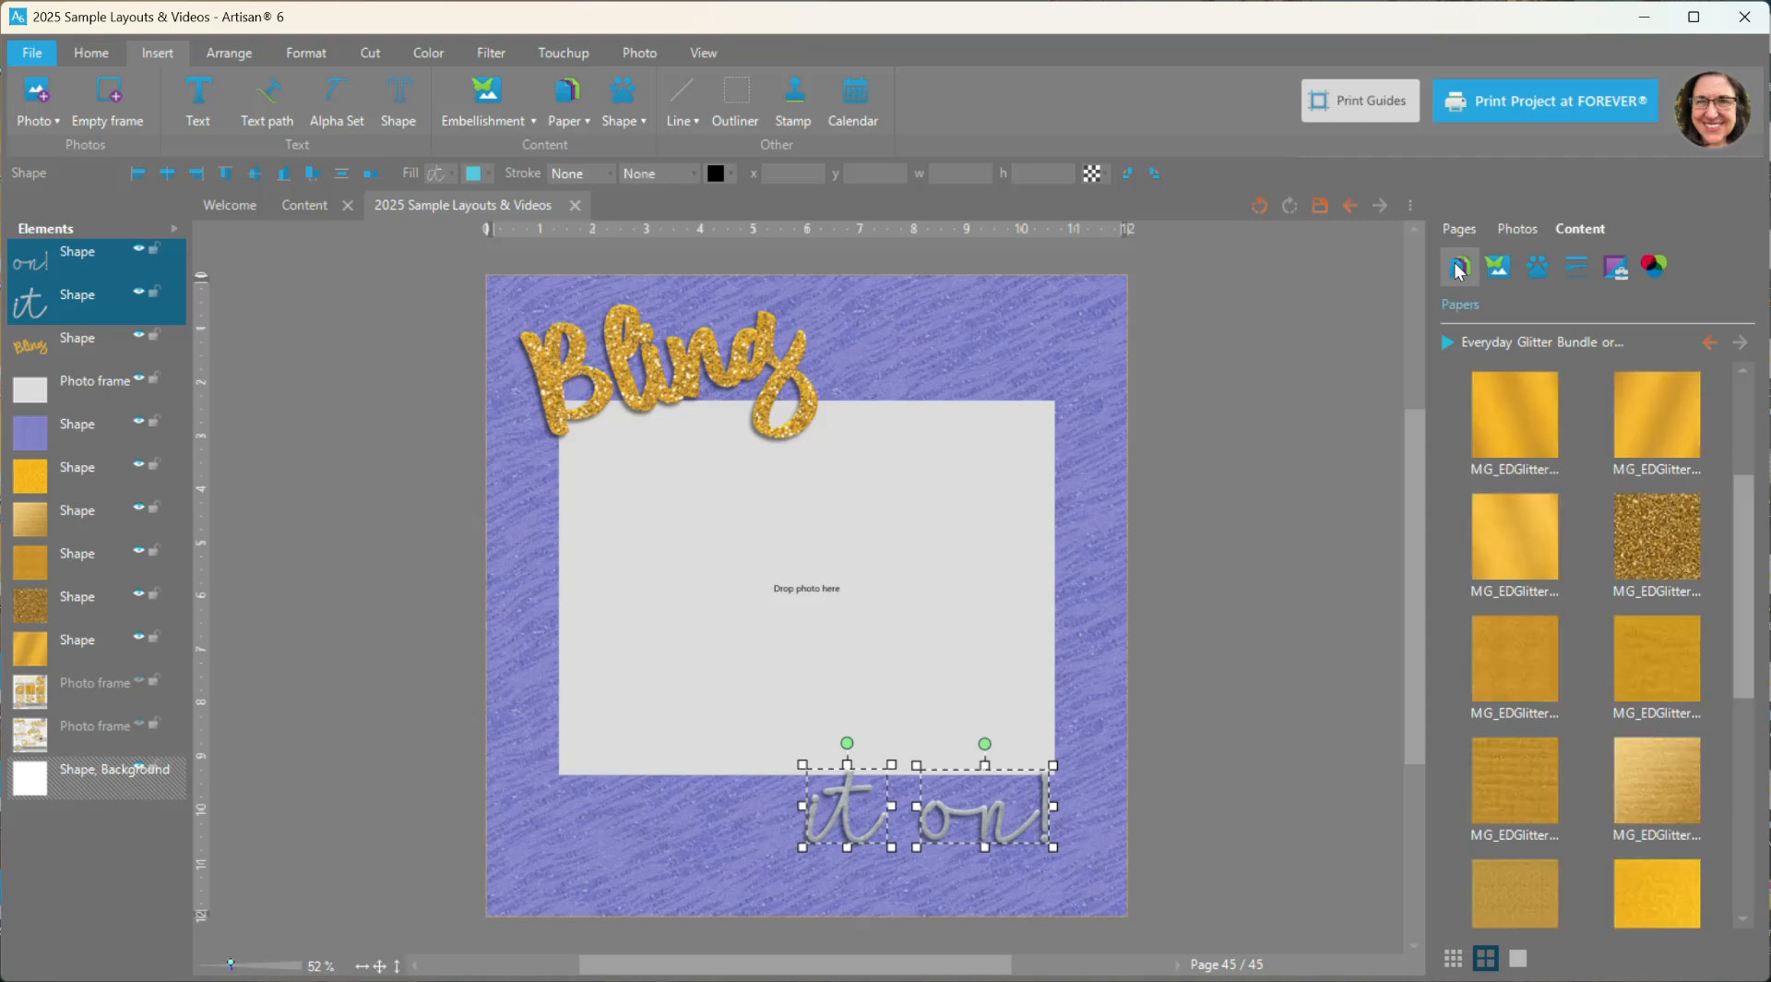
click(315, 53)
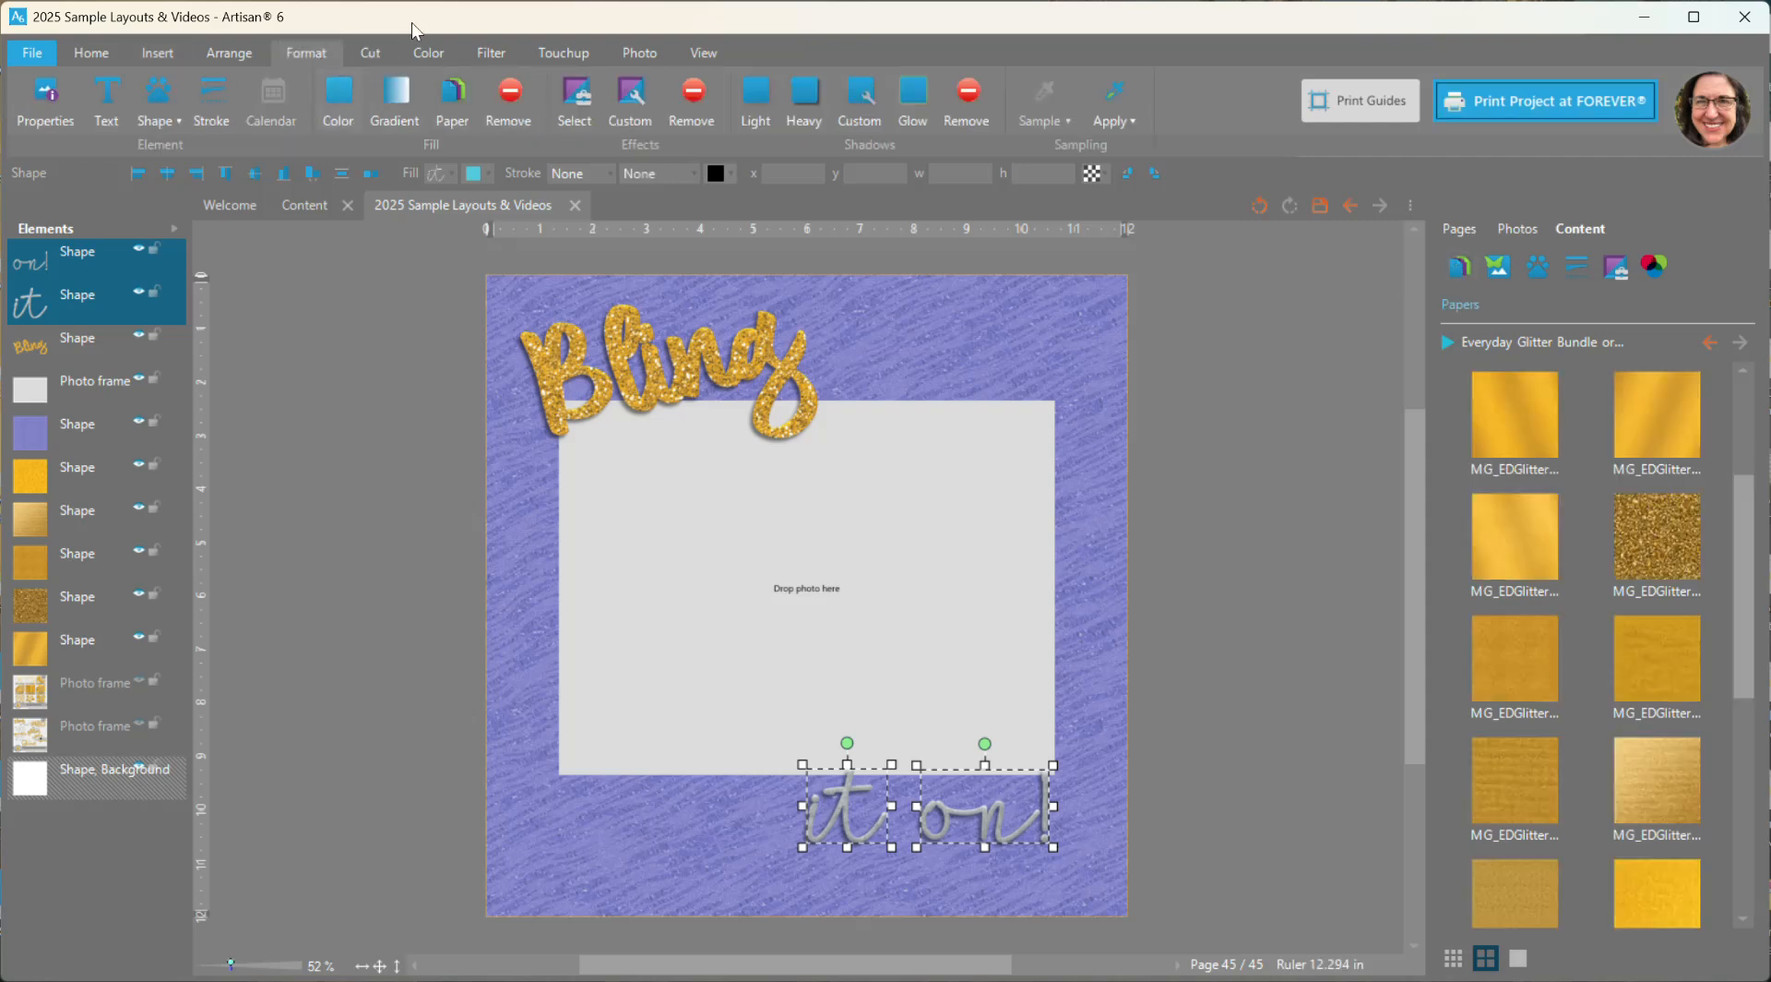
click(428, 52)
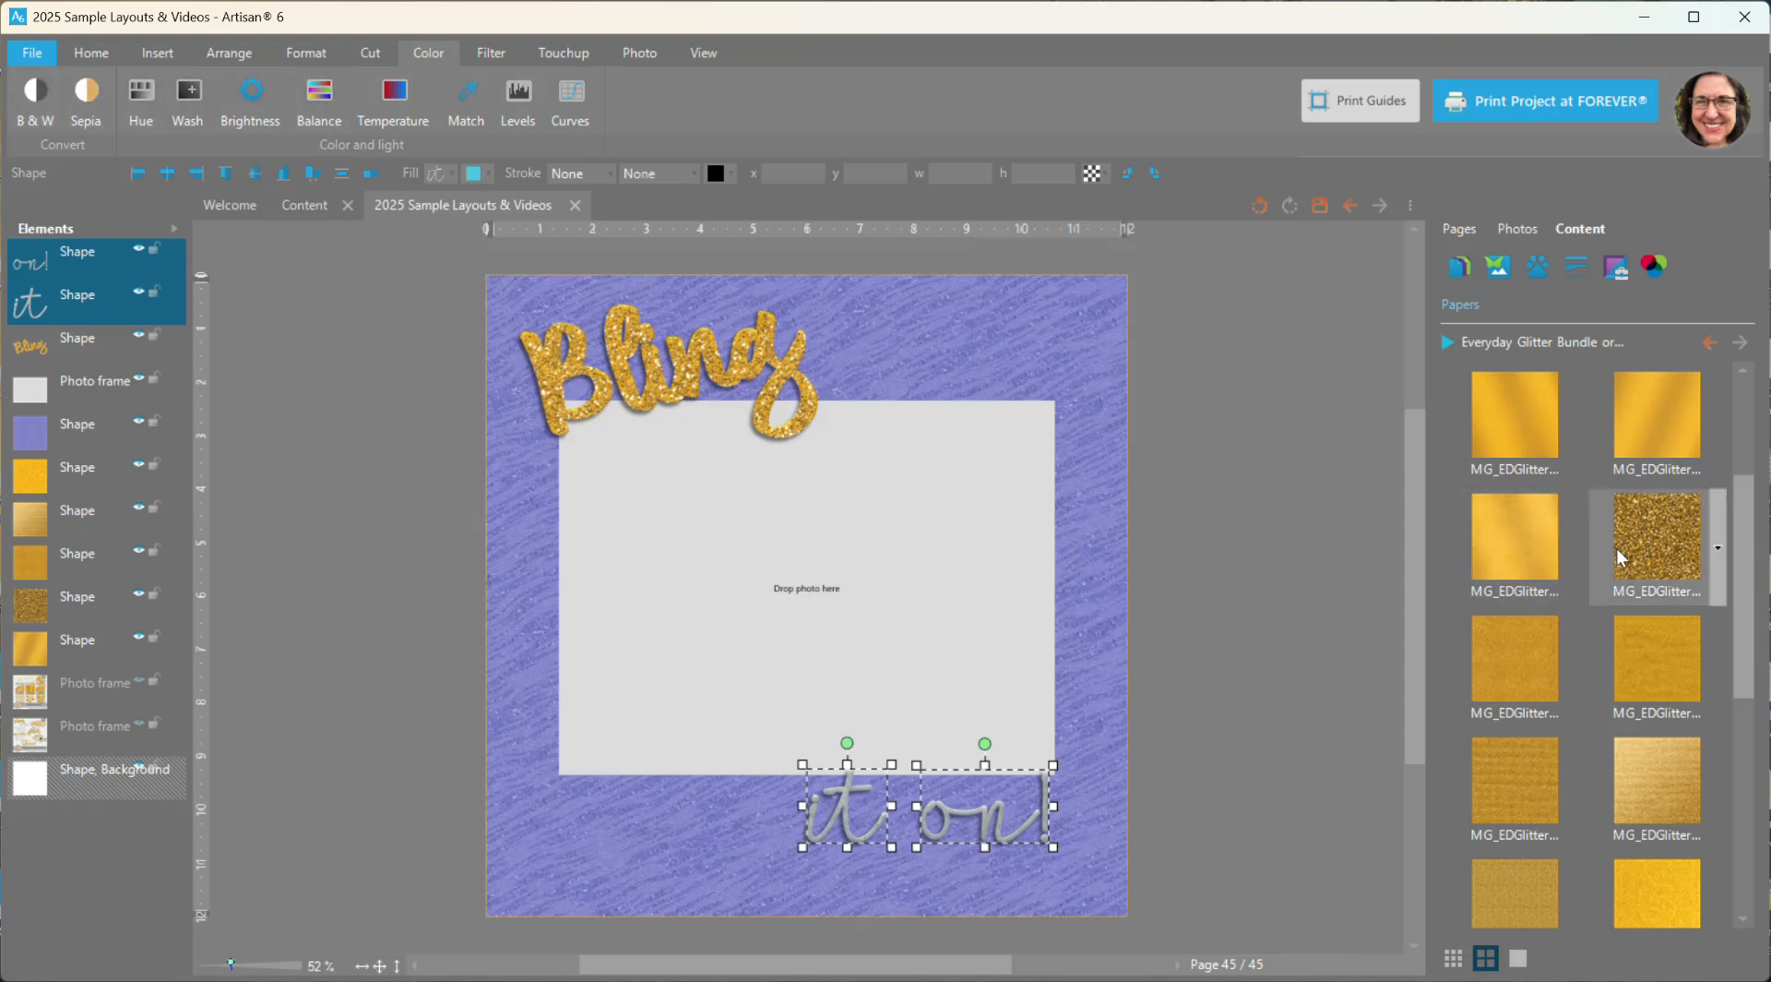
right_click(1509, 668)
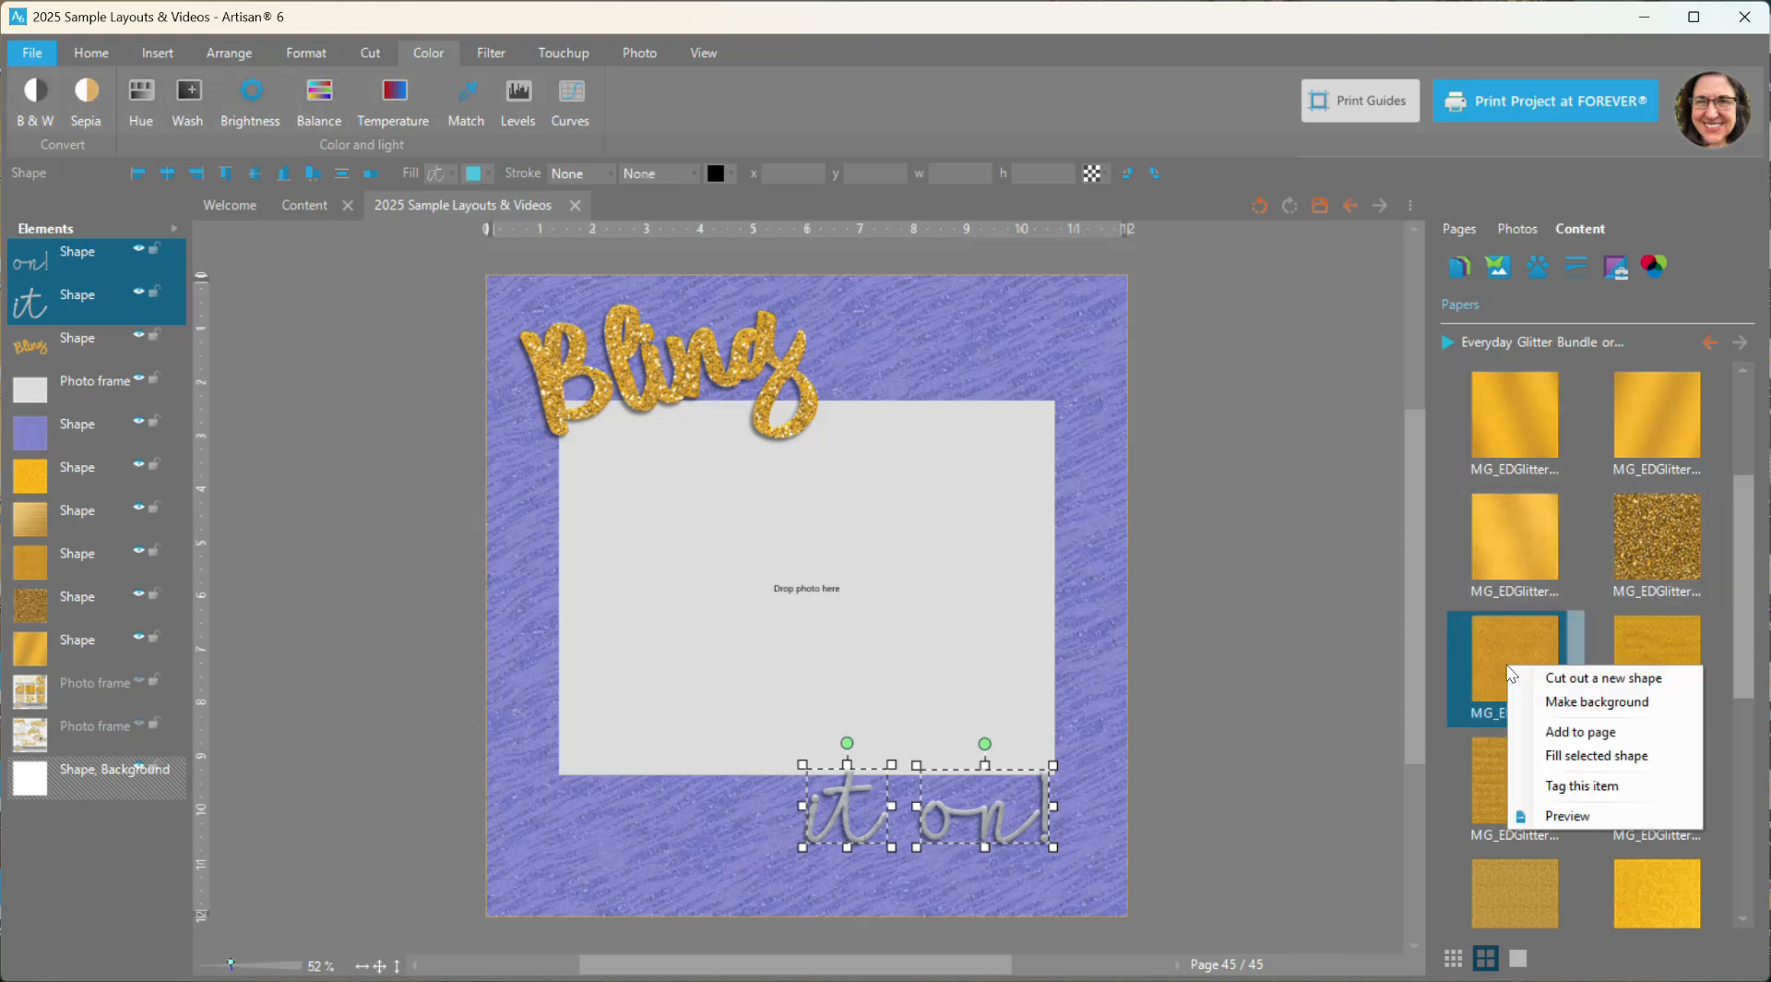
click(1546, 755)
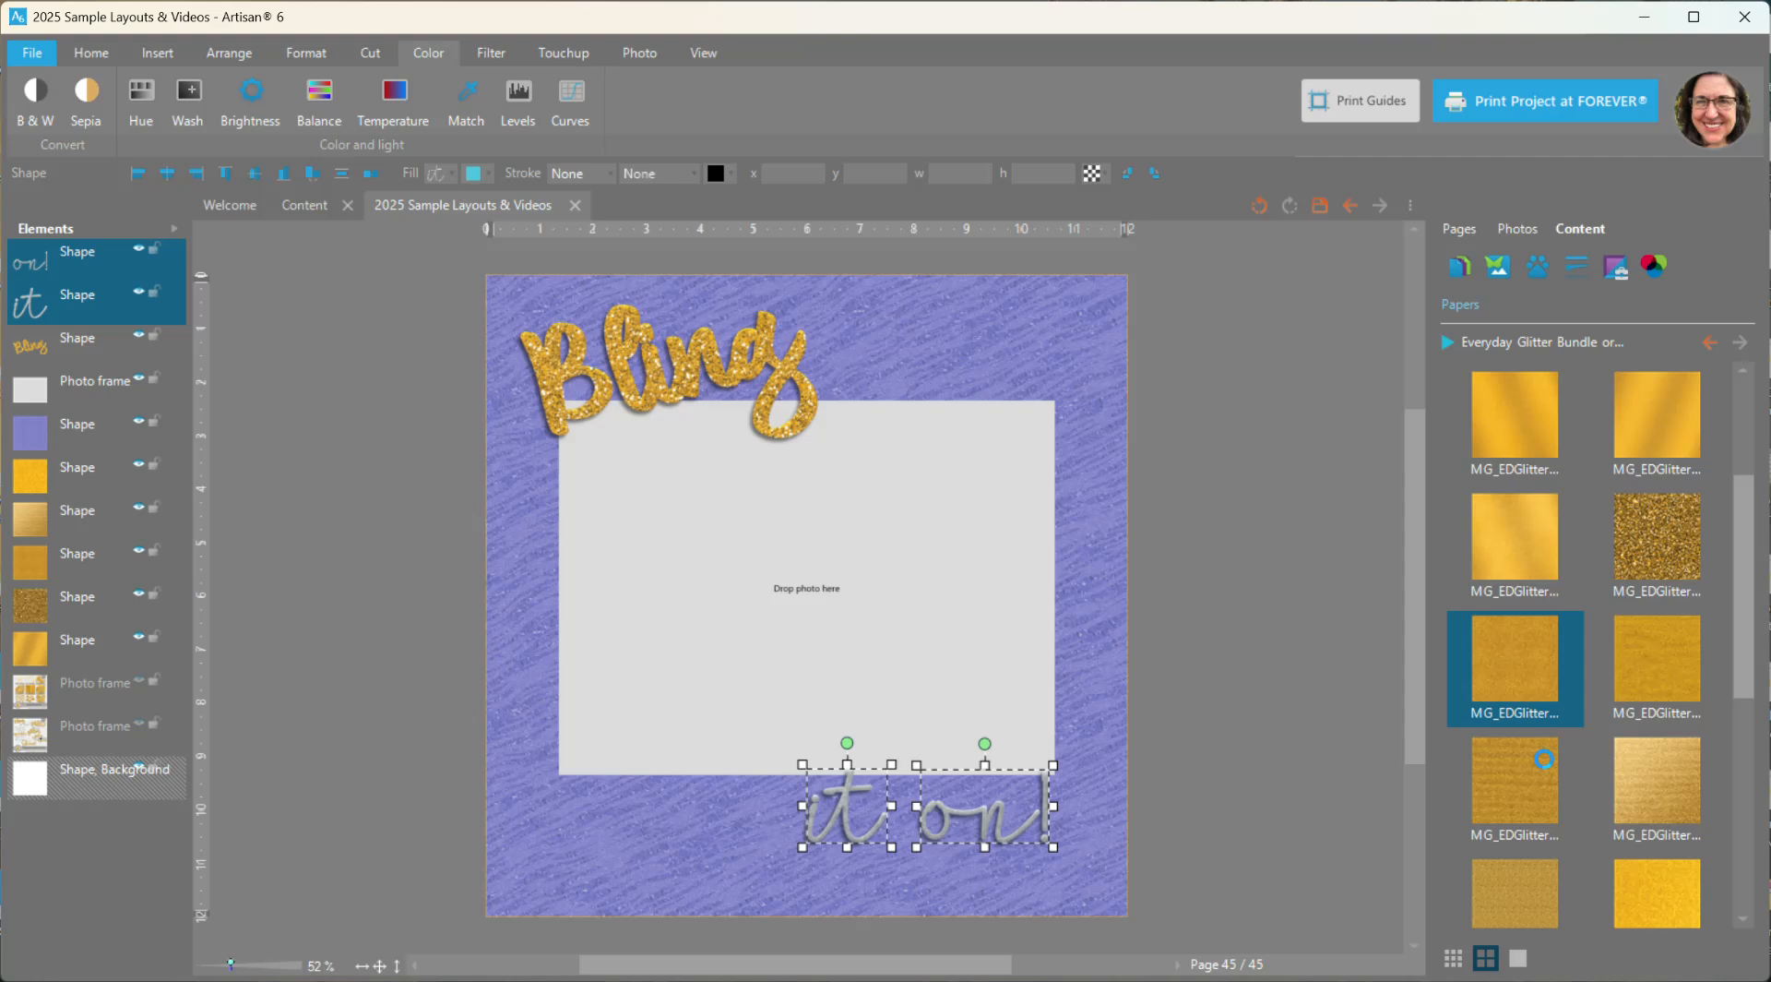
click(1135, 838)
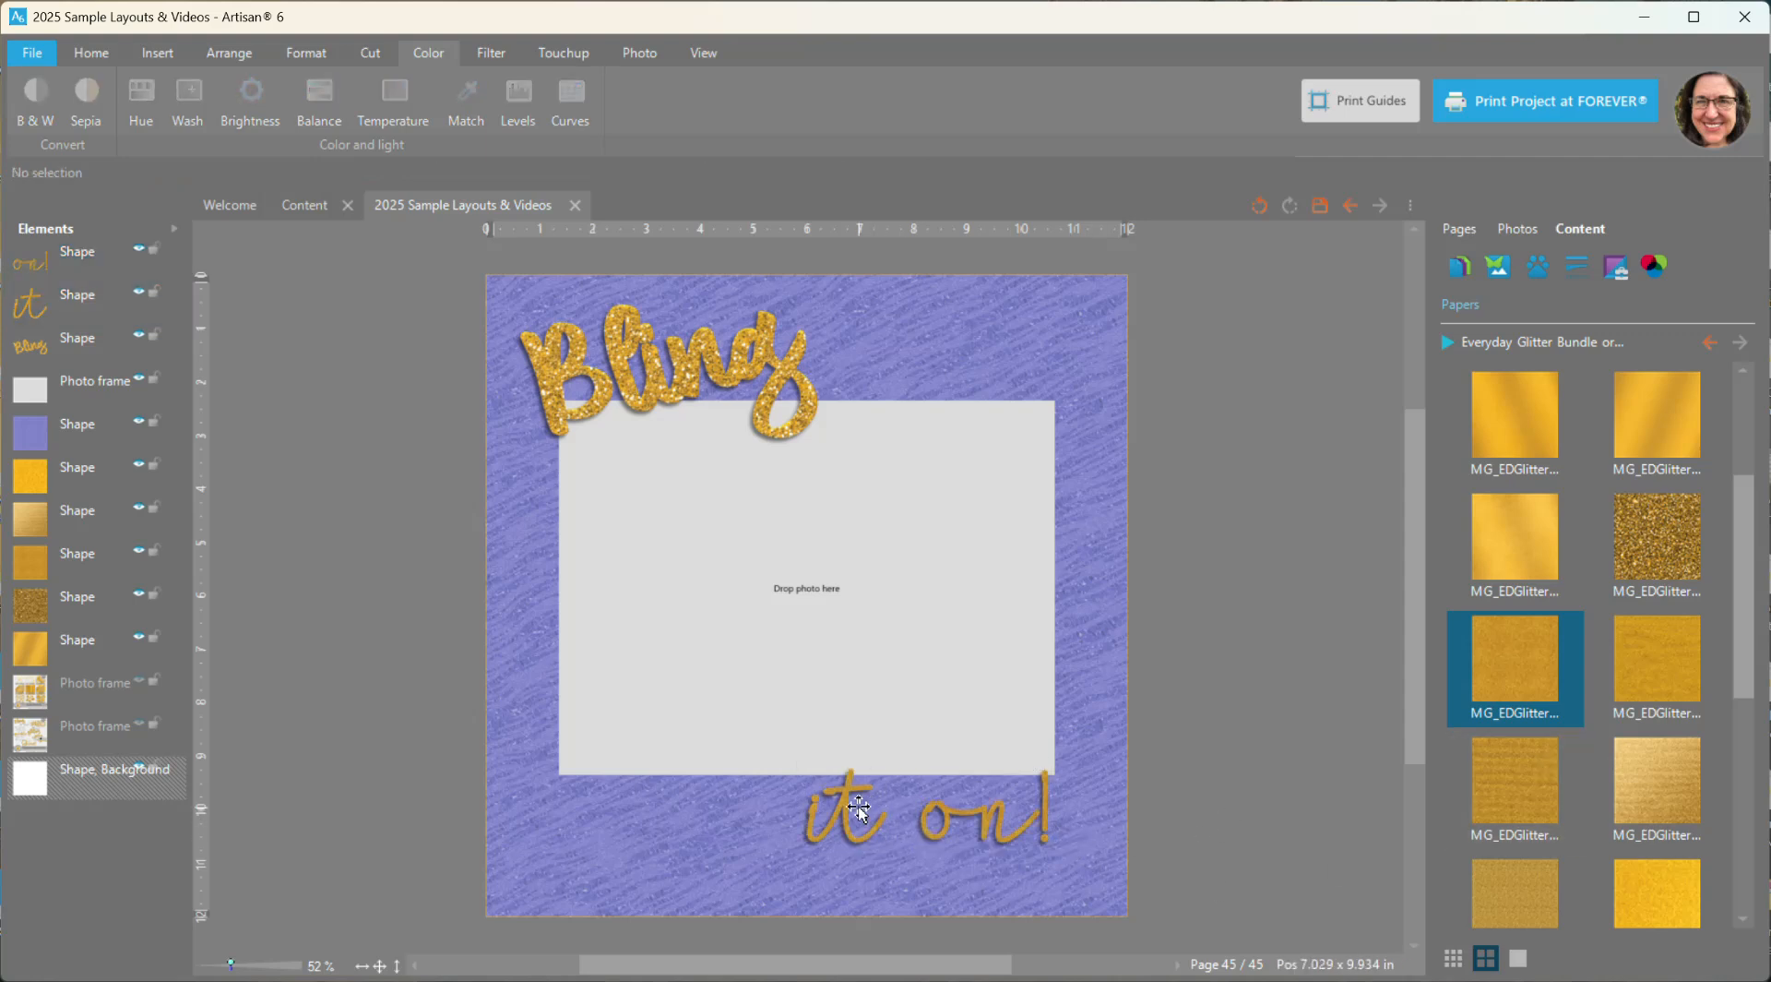
- Fill the word "it" with the selected gold paper through the Cutting Board, keeping the default crop area
drag(1418, 712, 1414, 752)
scroll(940, 753, up, 1)
scroll(940, 753, up, 3)
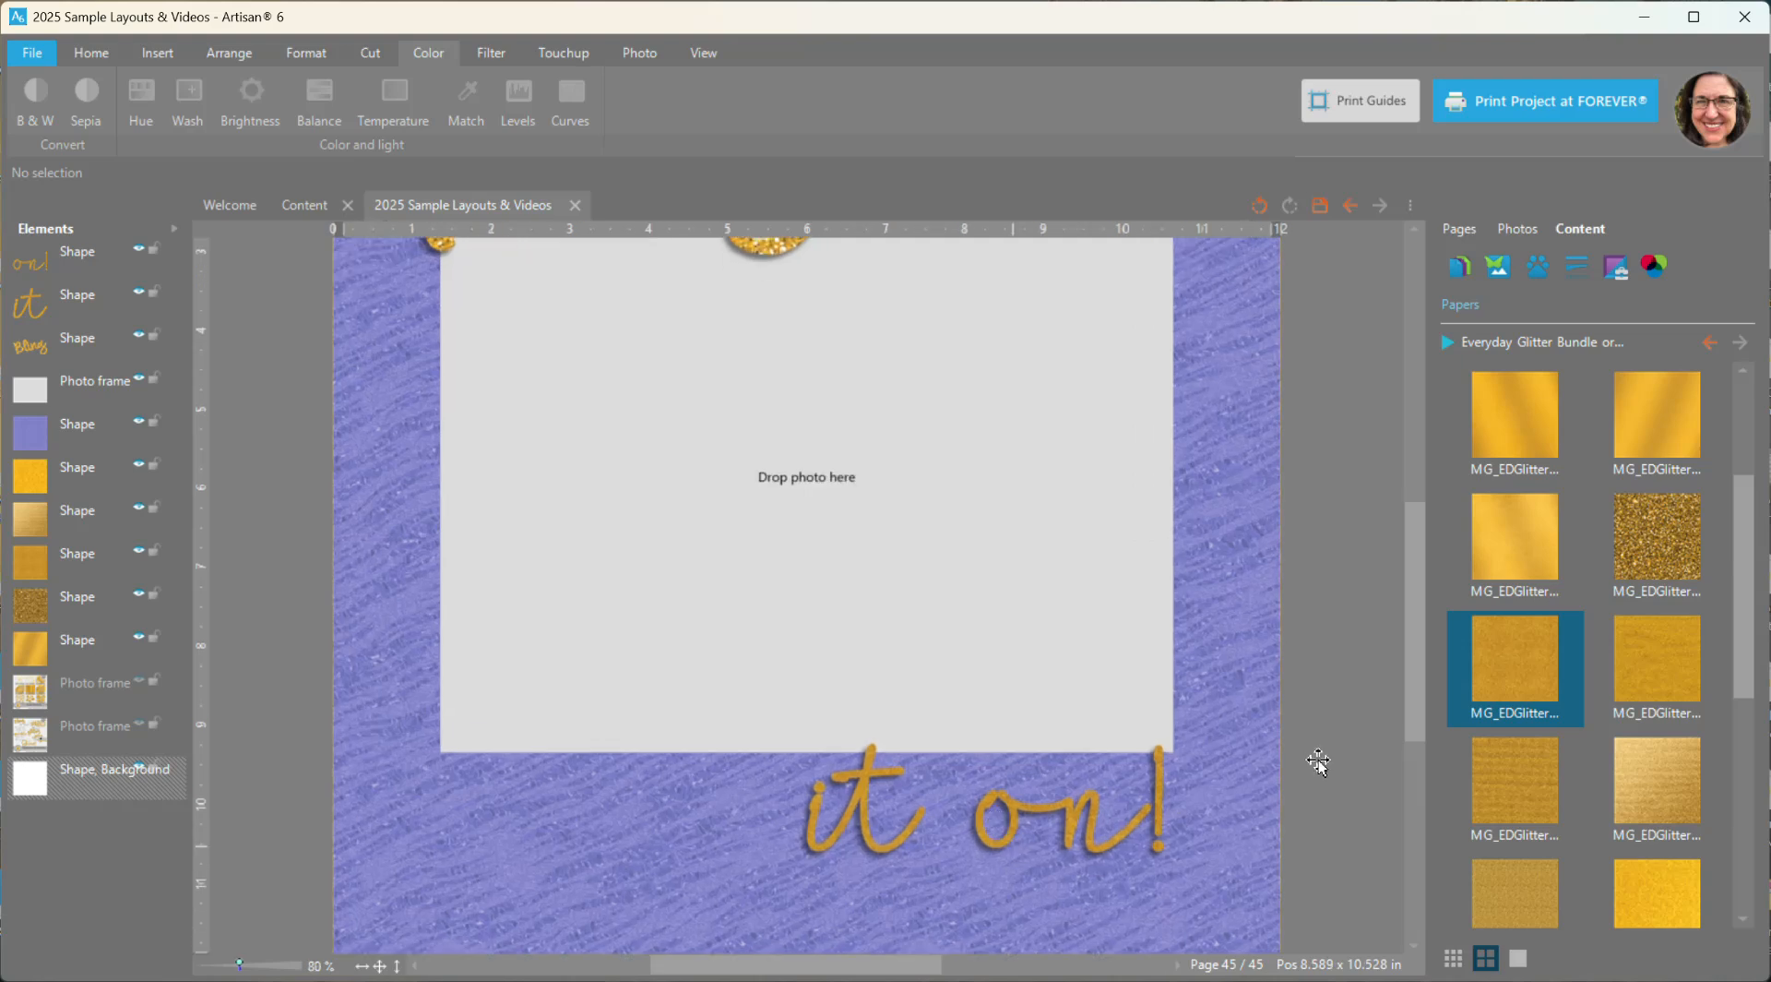
scroll(1049, 830, up, 1)
click(858, 795)
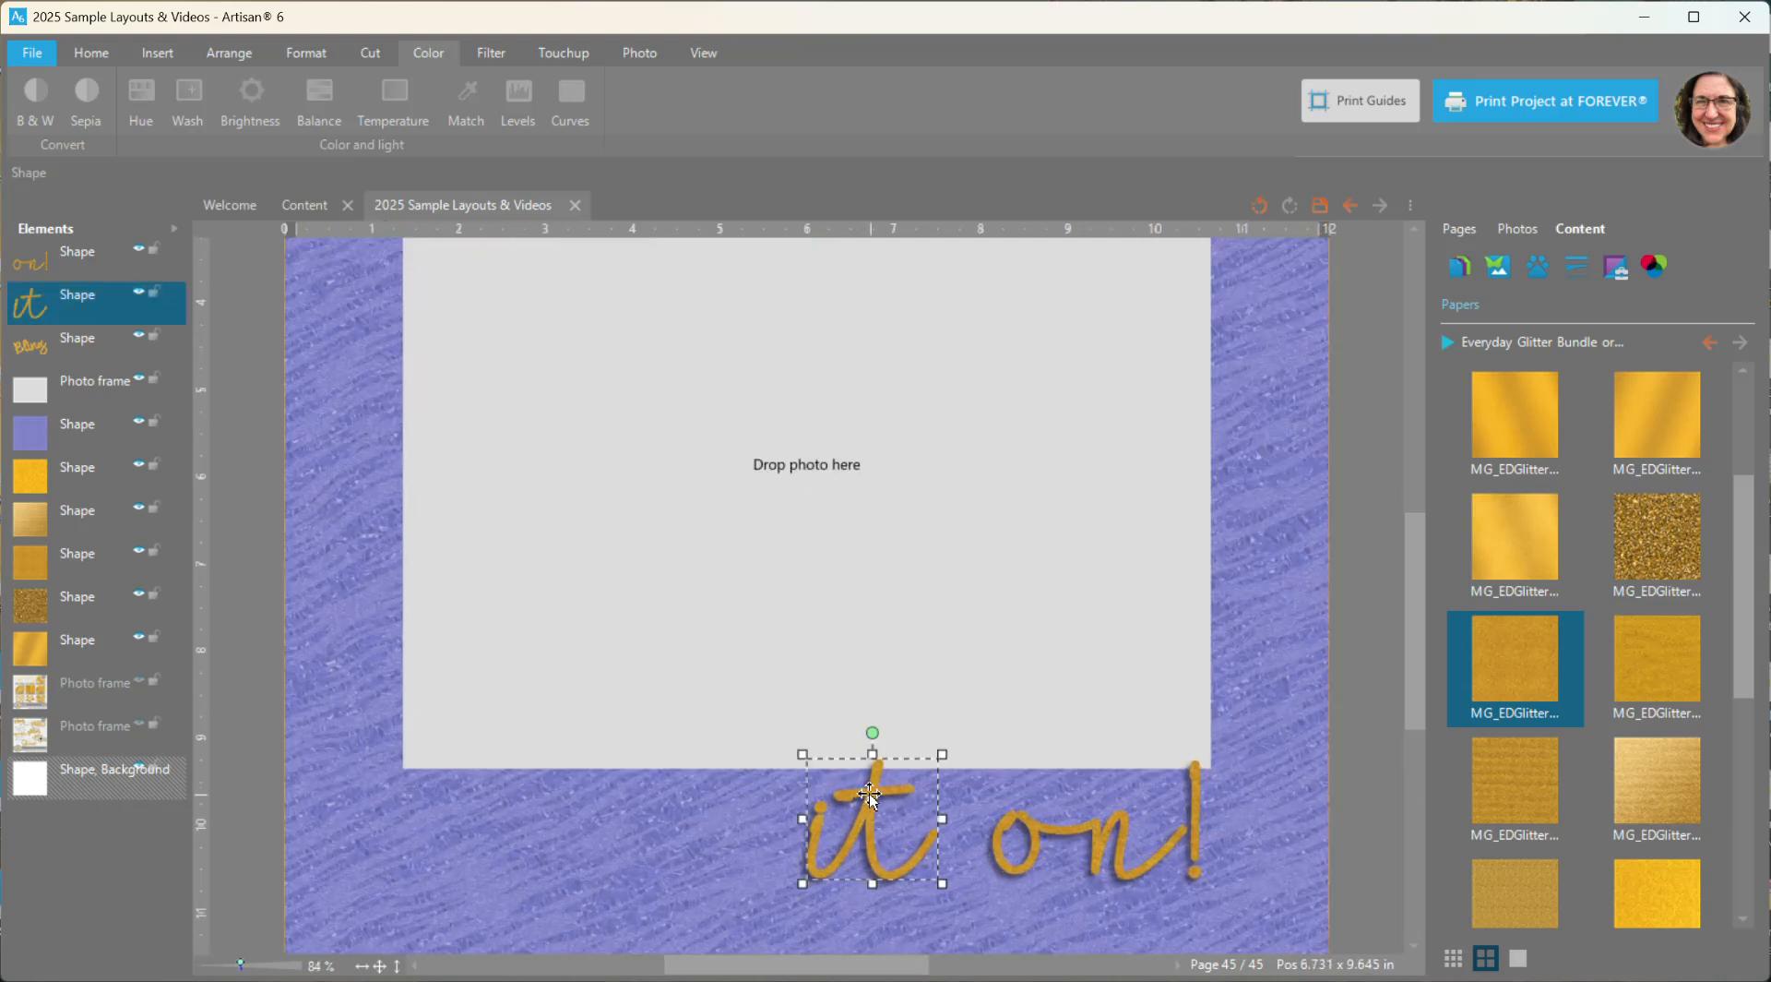
right_click(1523, 657)
click(1569, 743)
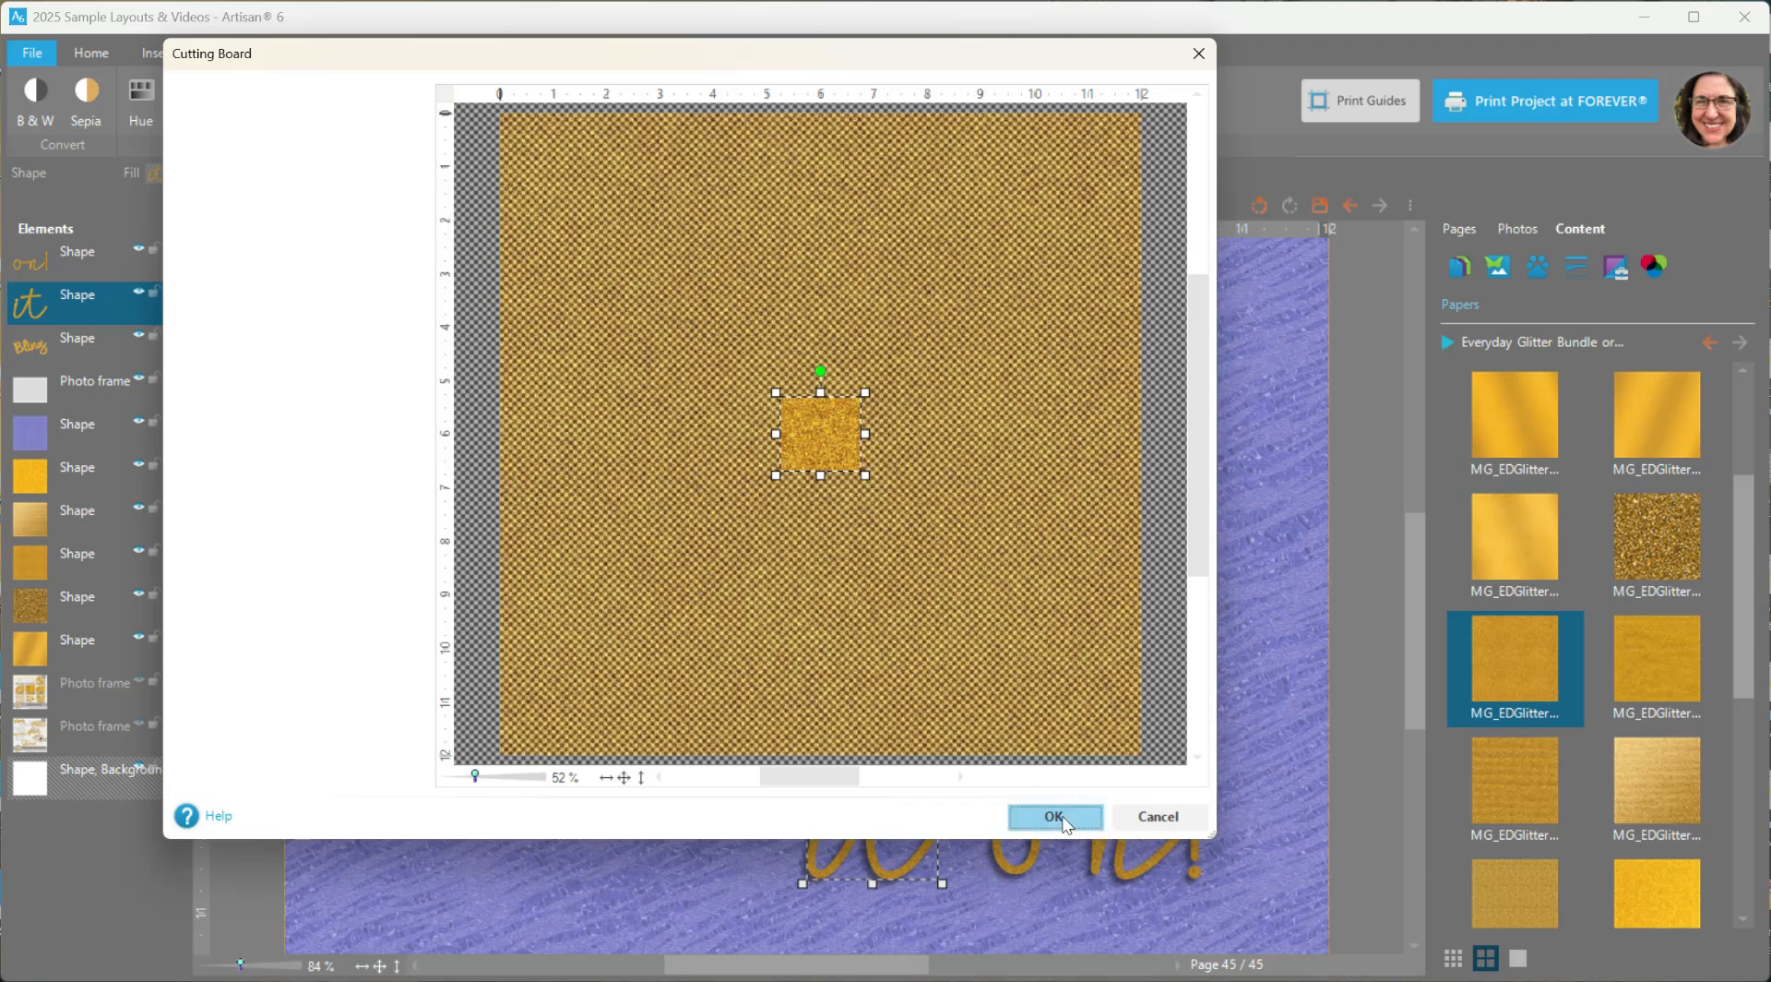
click(1061, 817)
- Fill the word "on!" with the same gold paper through the Cutting Board, keeping the default crop area
click(1097, 830)
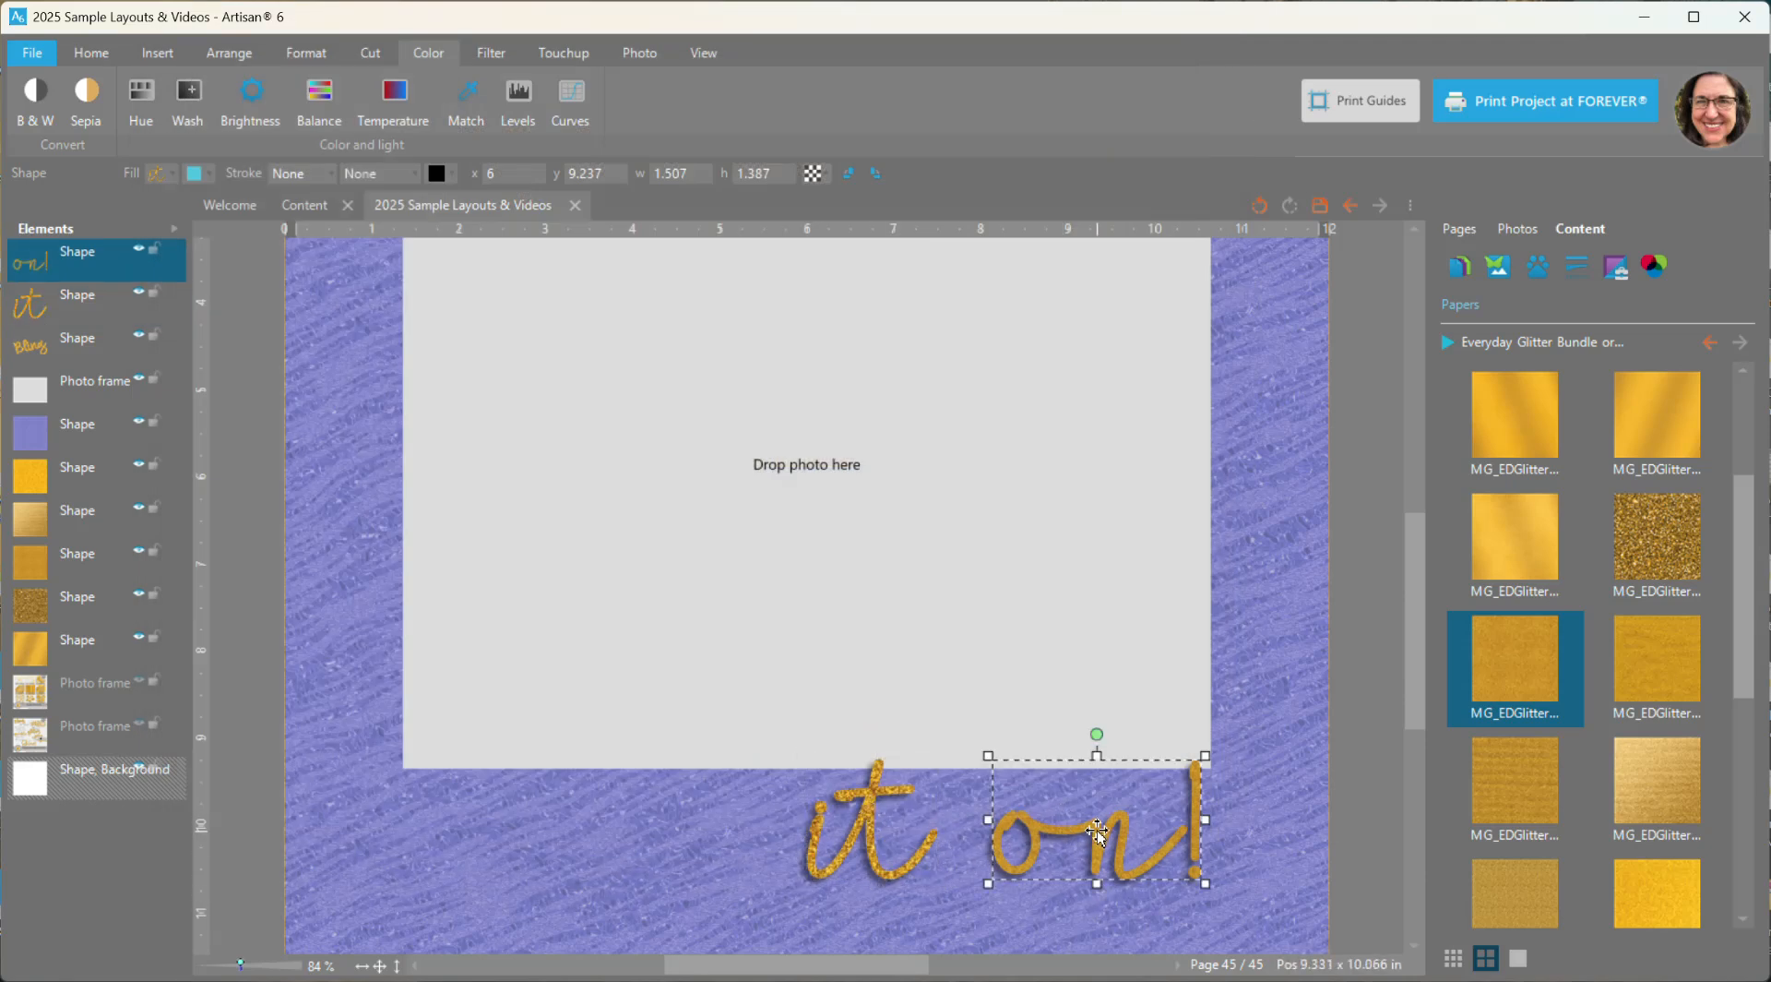
right_click(1513, 668)
click(1569, 750)
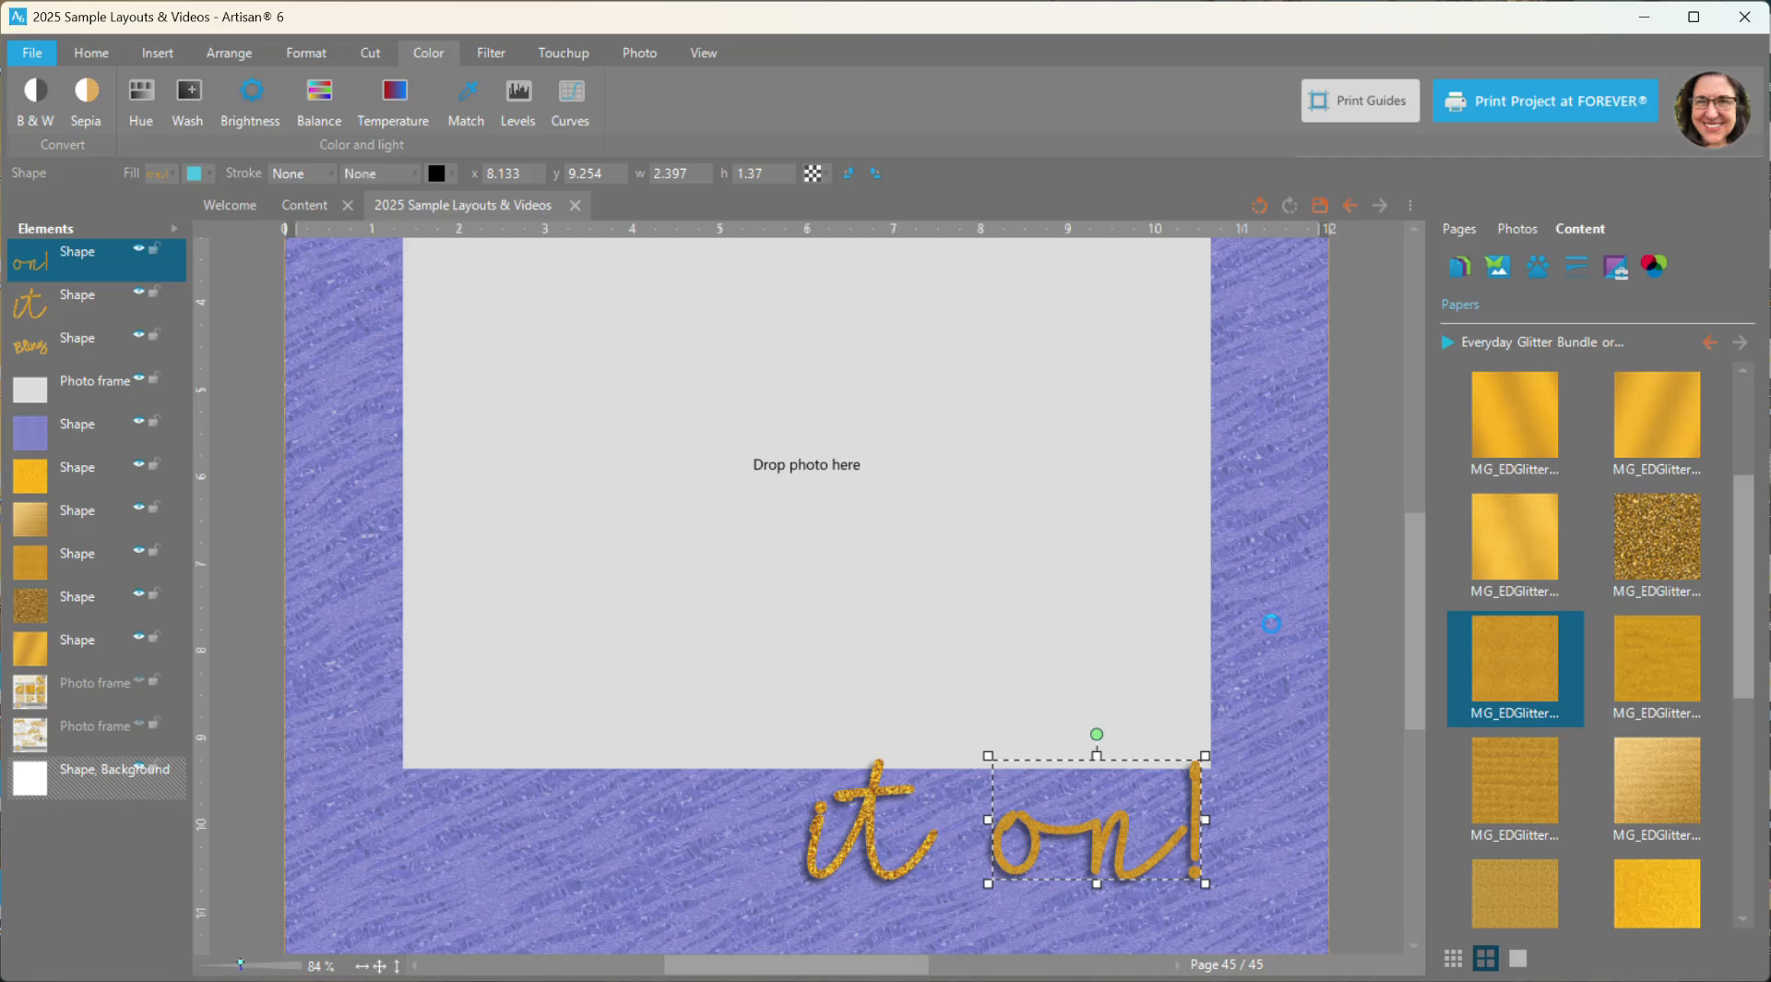
click(1041, 816)
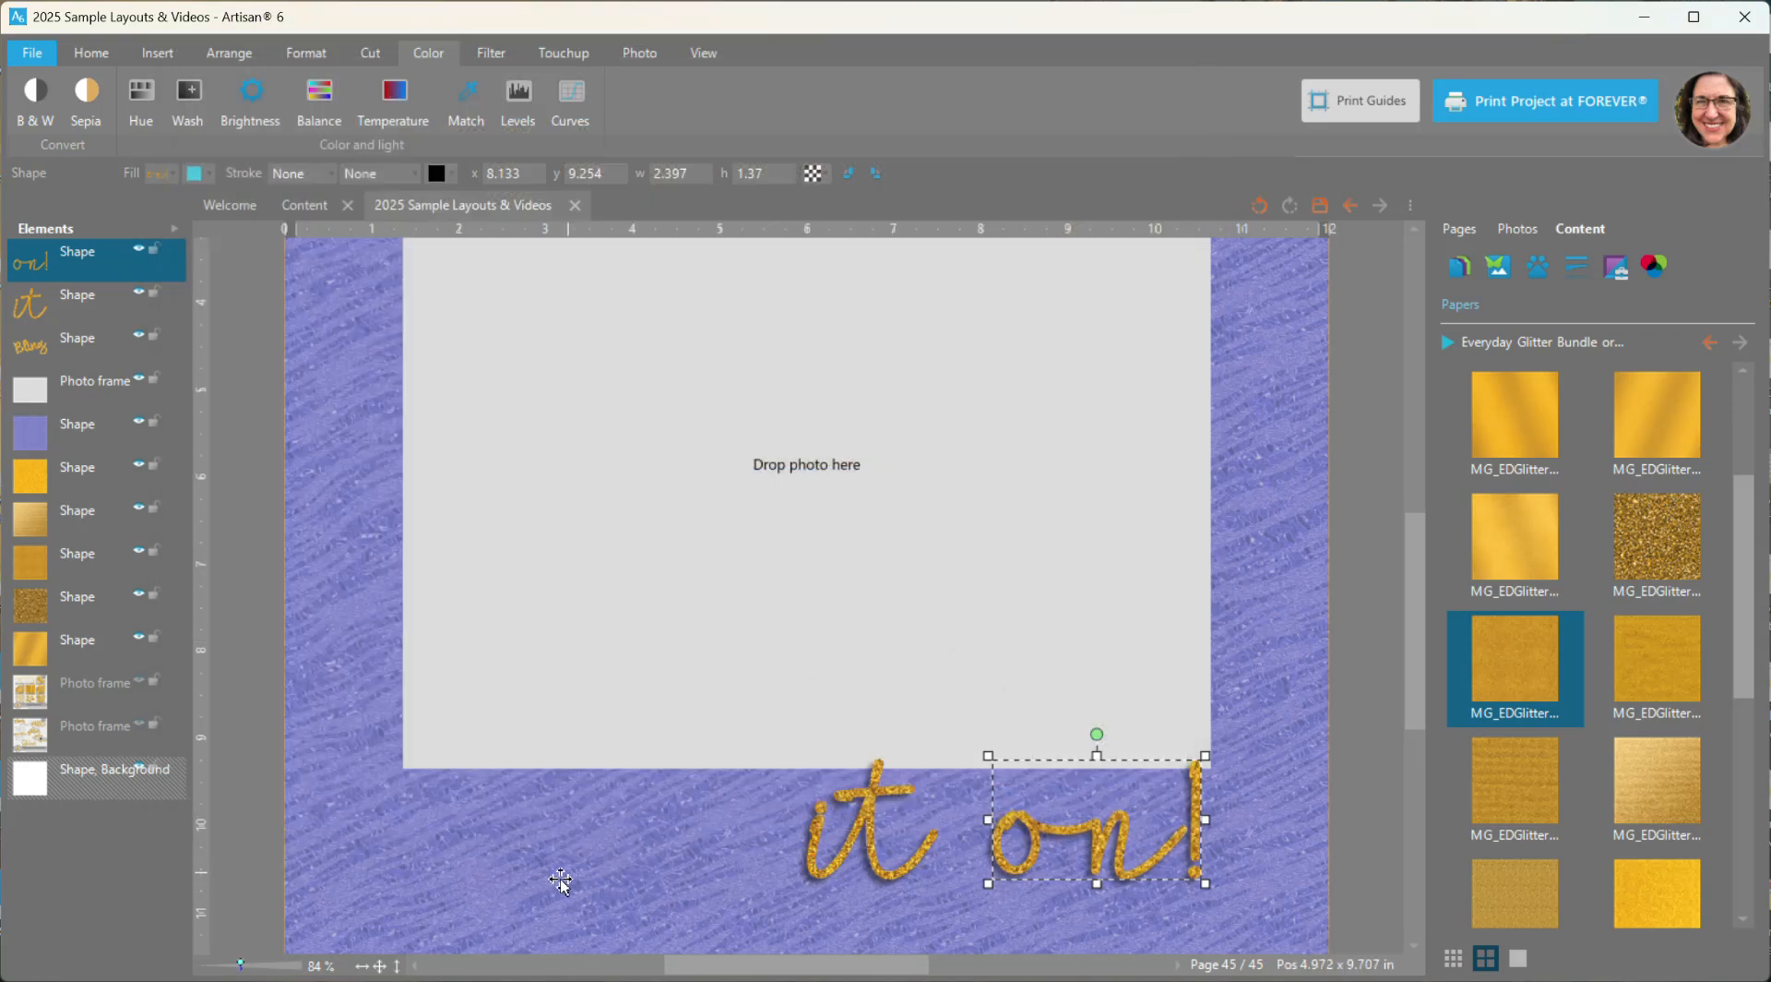
click(381, 965)
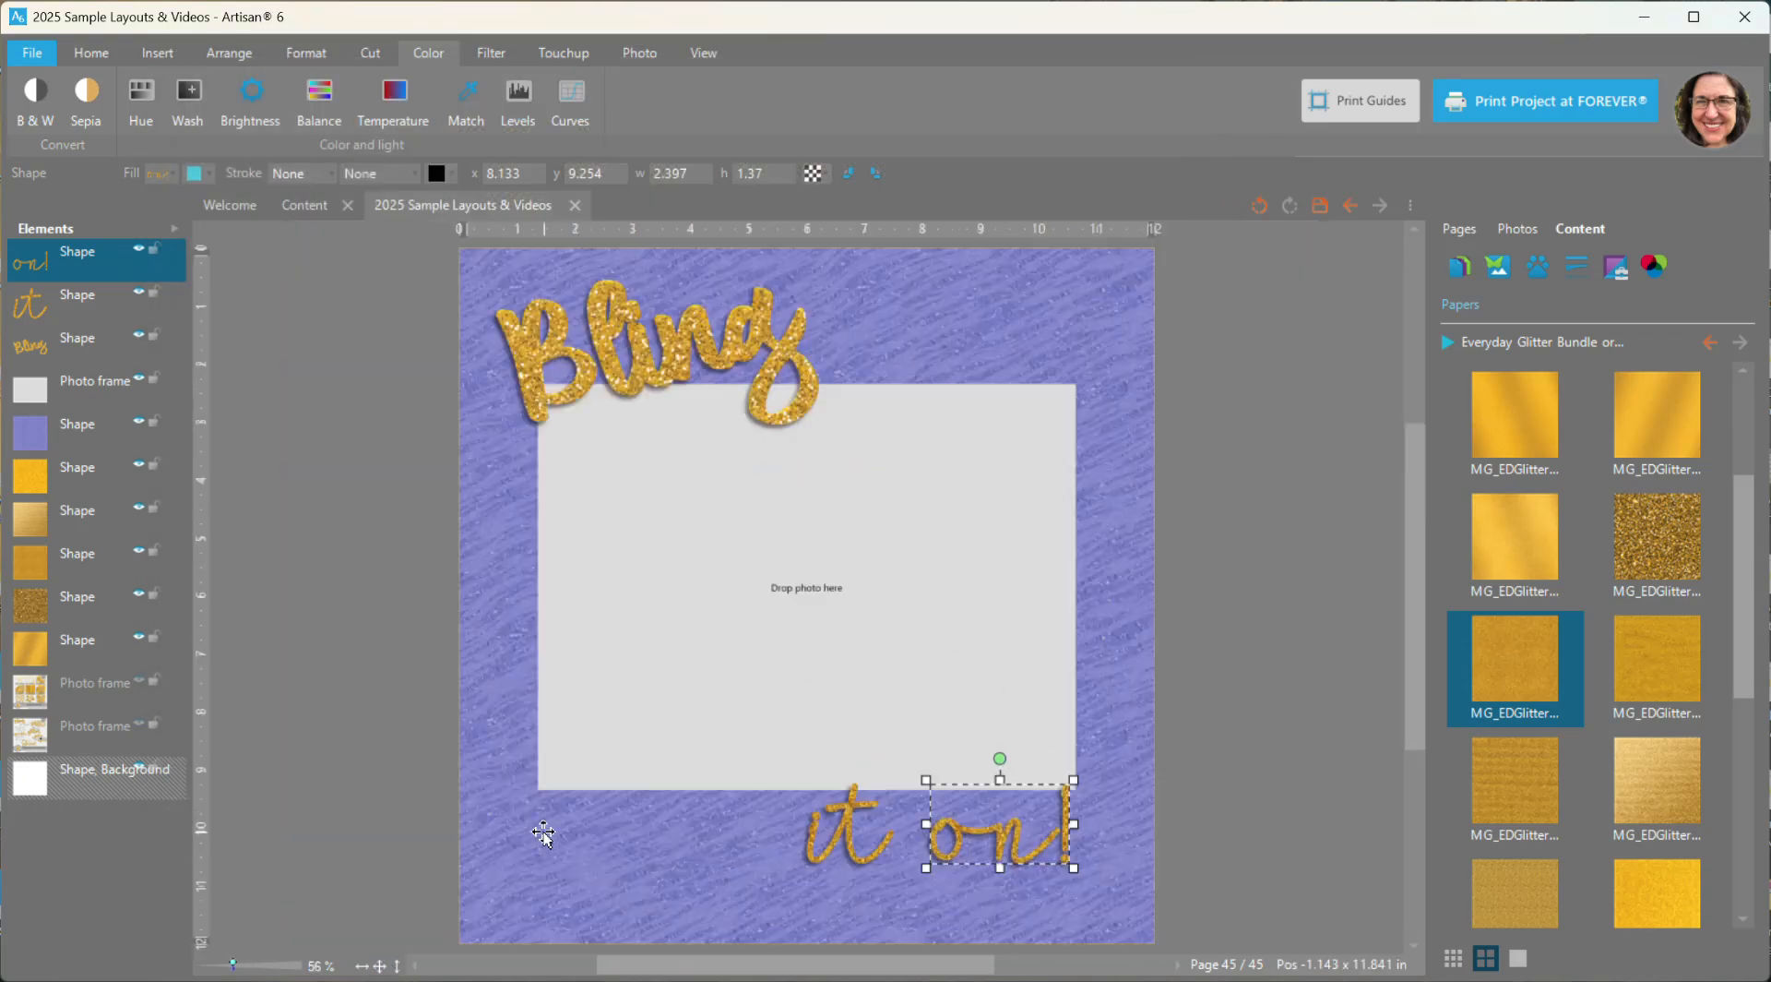
- Add the "Glitter BOMB of happiness!" word art to the page, place it within the photo frame and ungroup it
click(1537, 269)
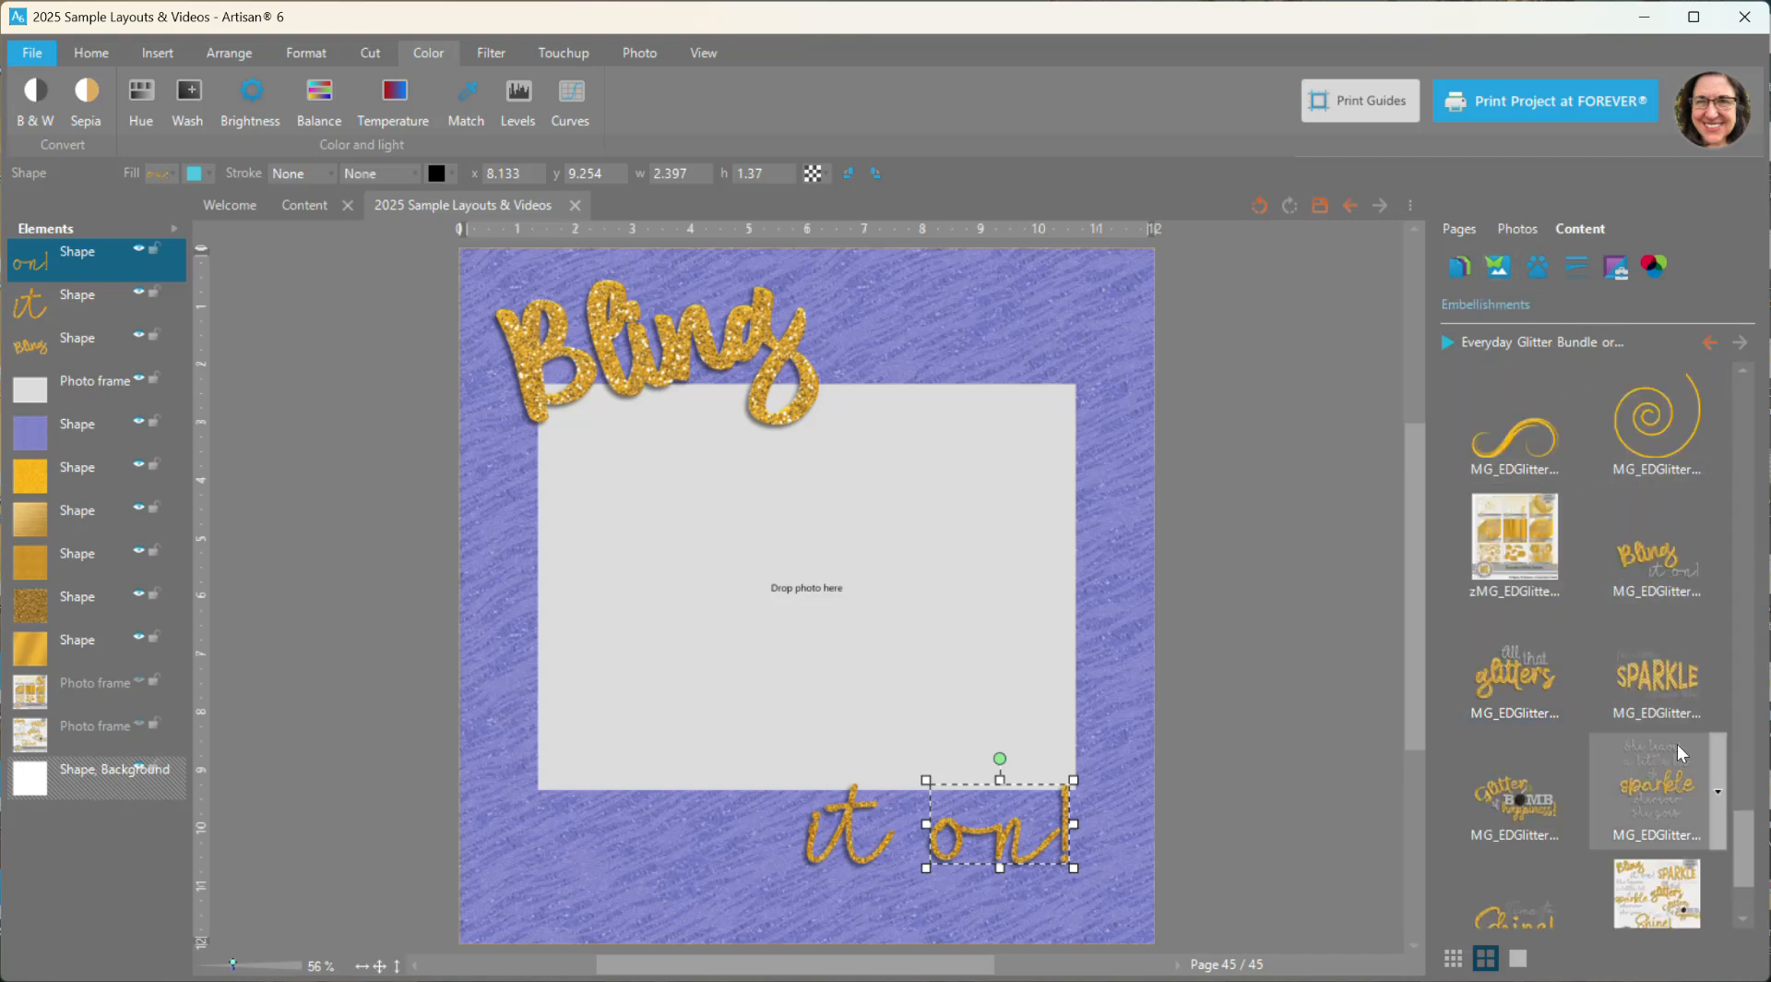
right_click(1524, 790)
click(1574, 806)
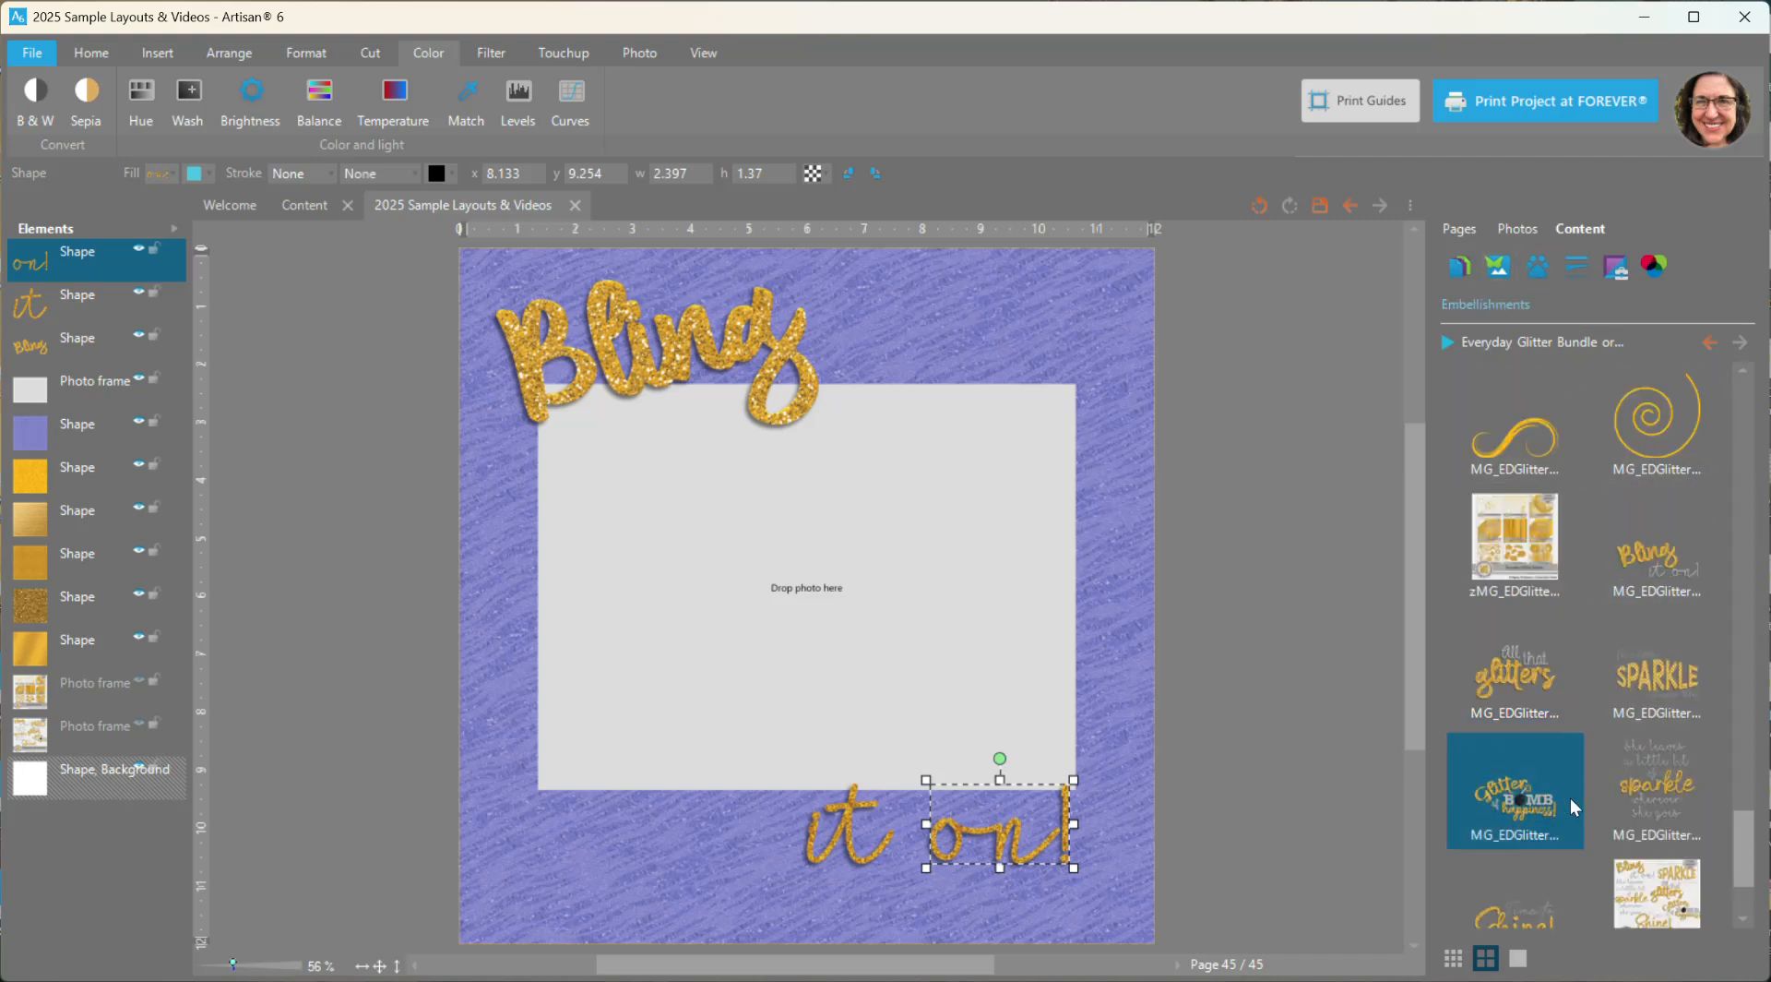
drag(818, 615, 868, 599)
right_click(869, 599)
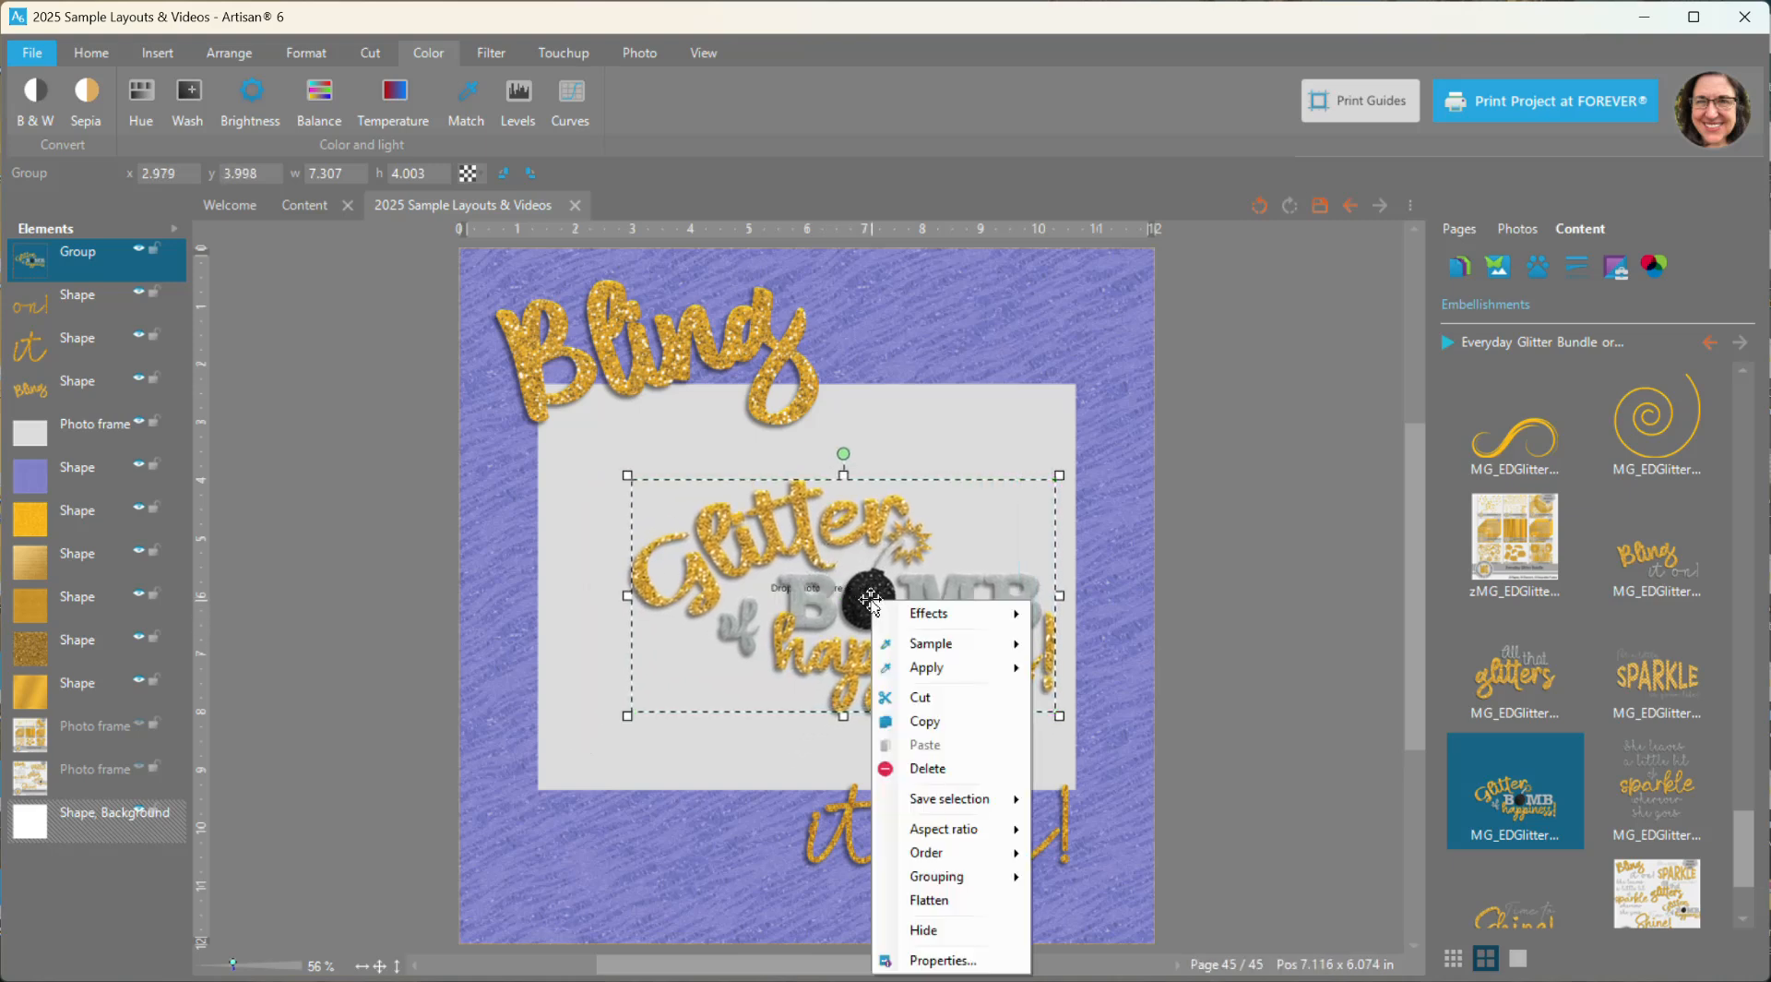
mouse_move(957, 885)
click(1099, 898)
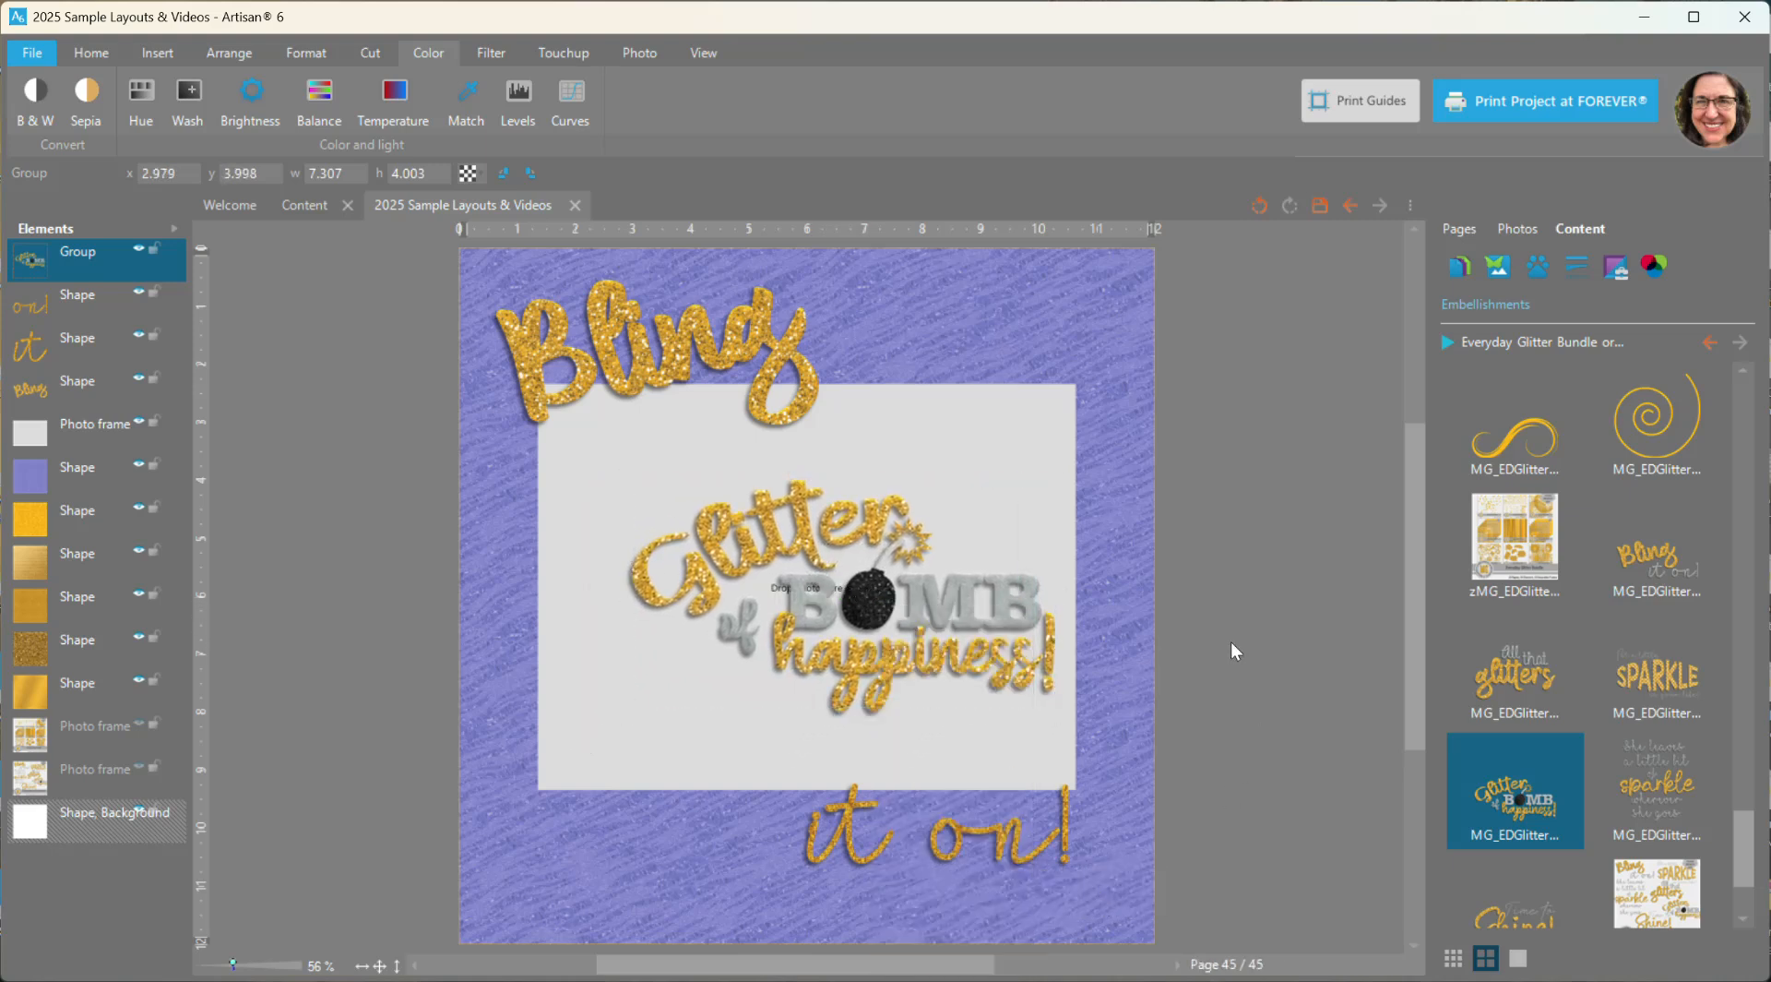
click(1235, 630)
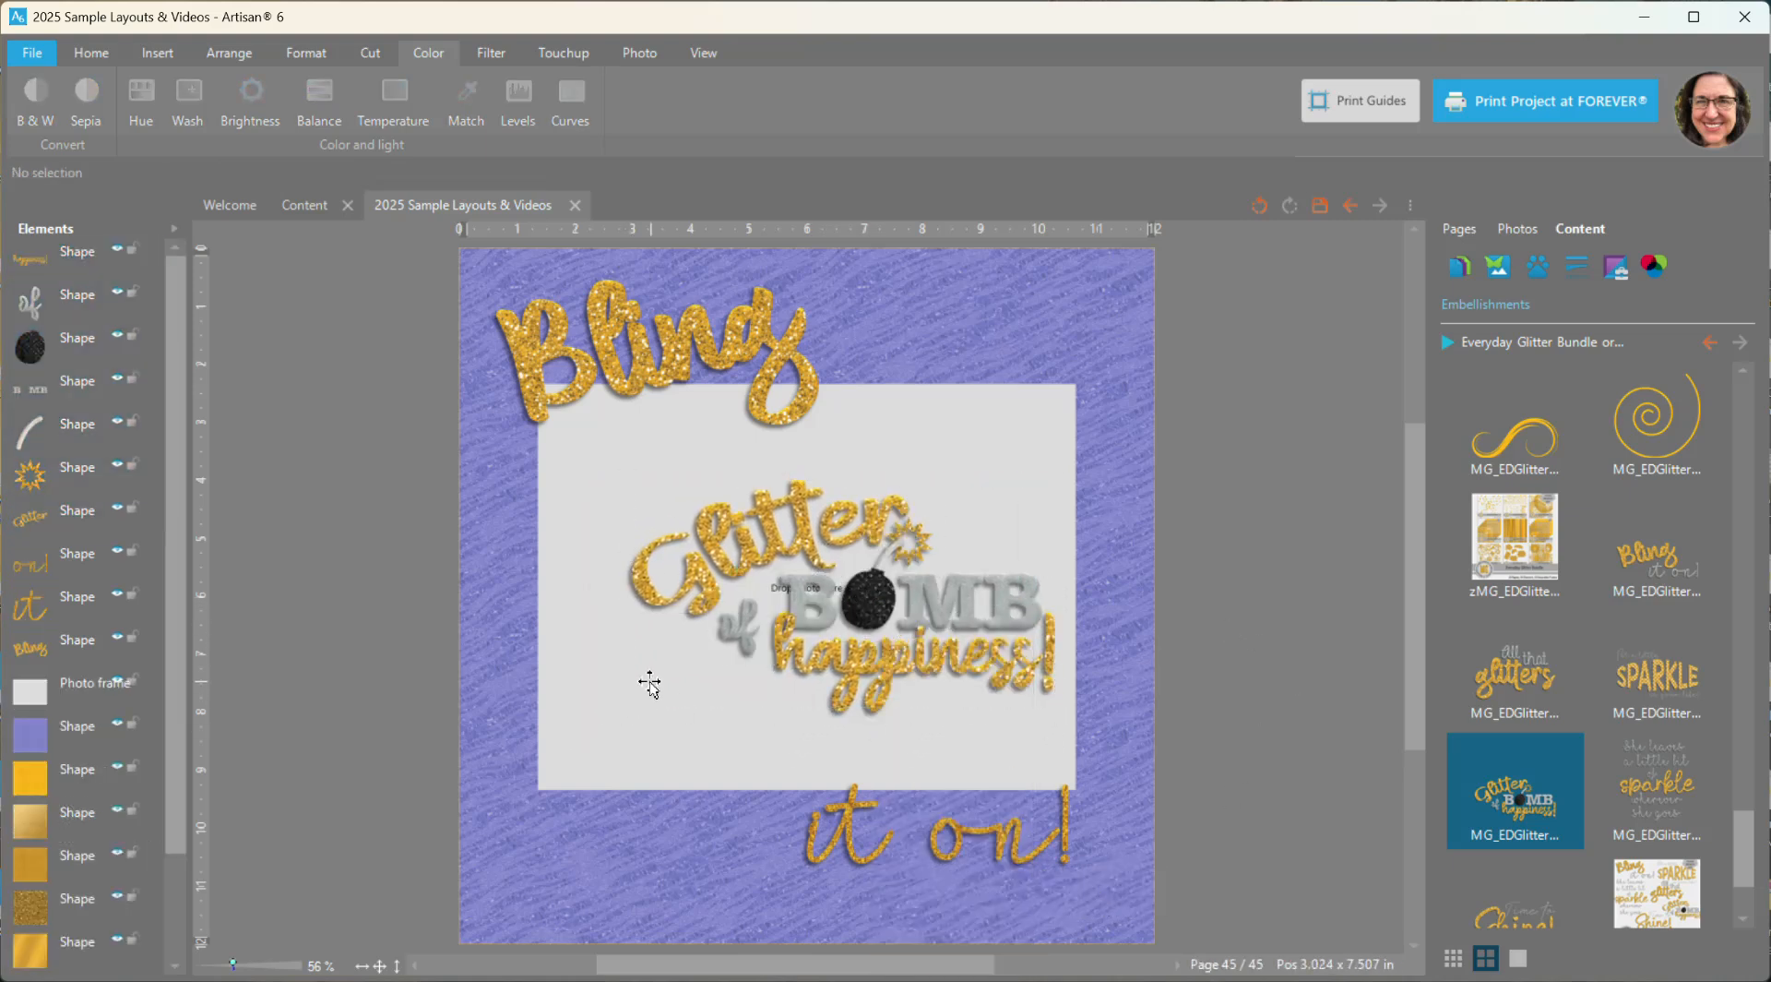
- Move the word "Glitter" toward the photo frame's upper-left corner and select the gray "BOMB" lettering
drag(712, 558, 638, 507)
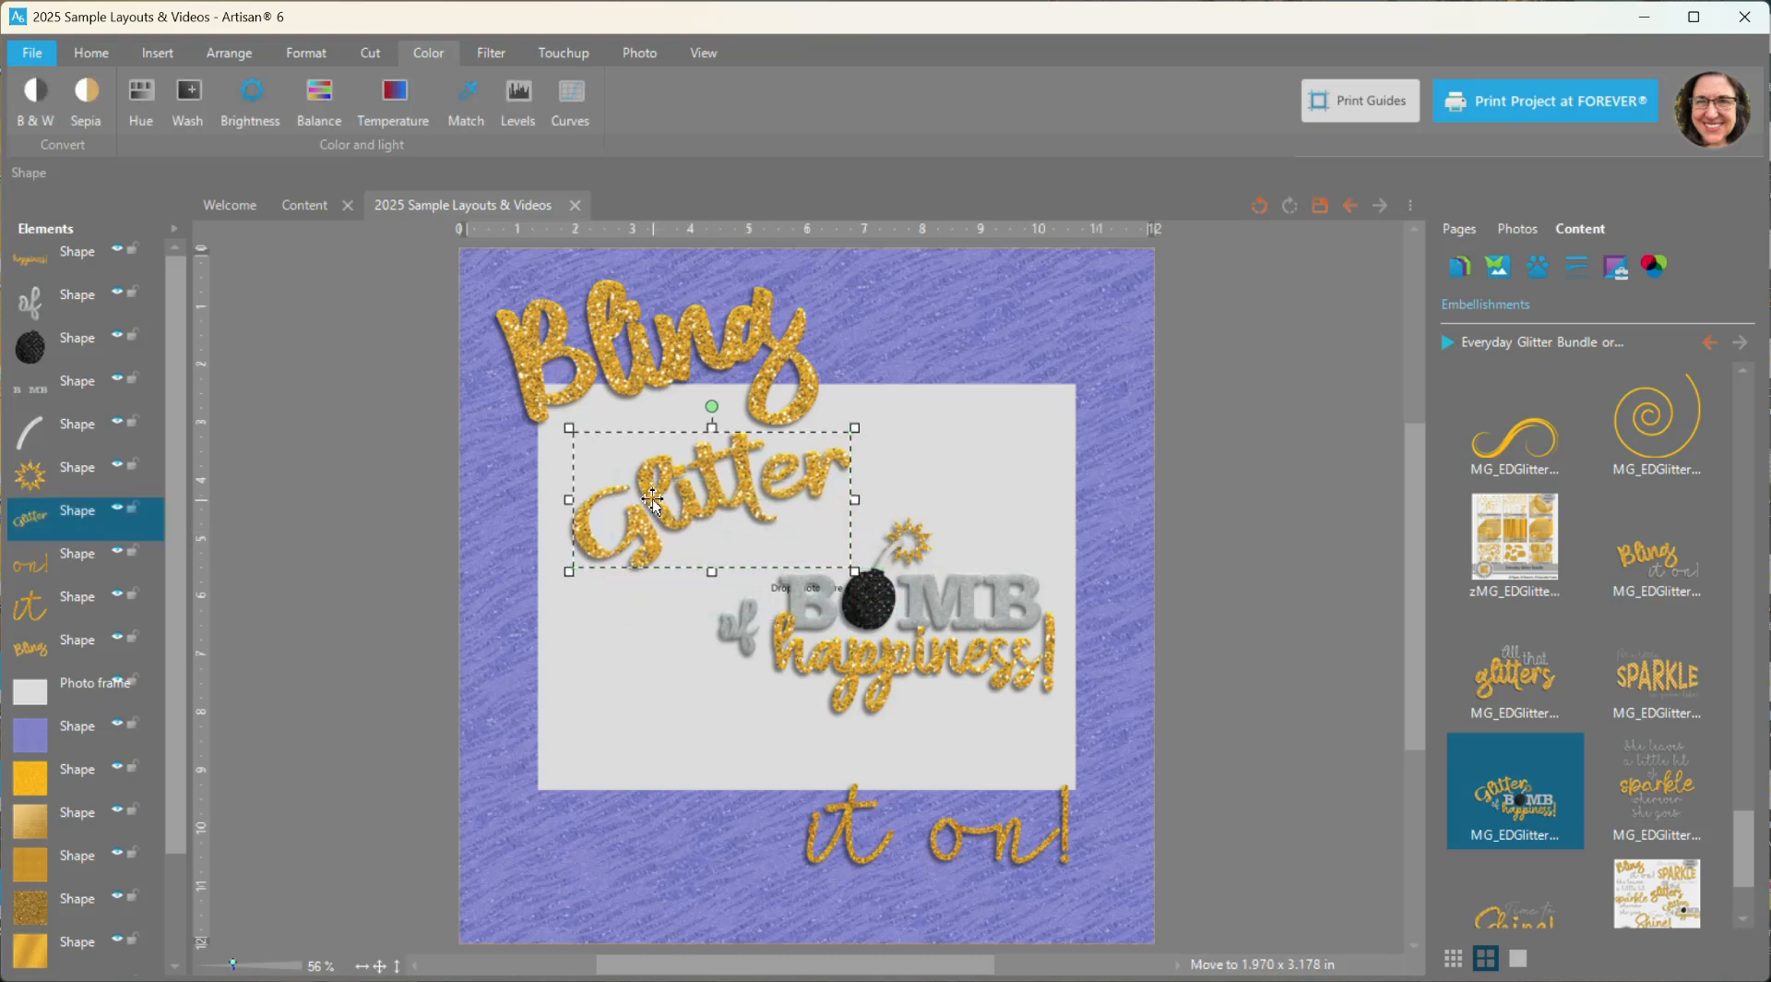
click(920, 592)
mouse_move(920, 591)
mouse_down()
mouse_move(914, 575)
mouse_move(918, 590)
mouse_up()
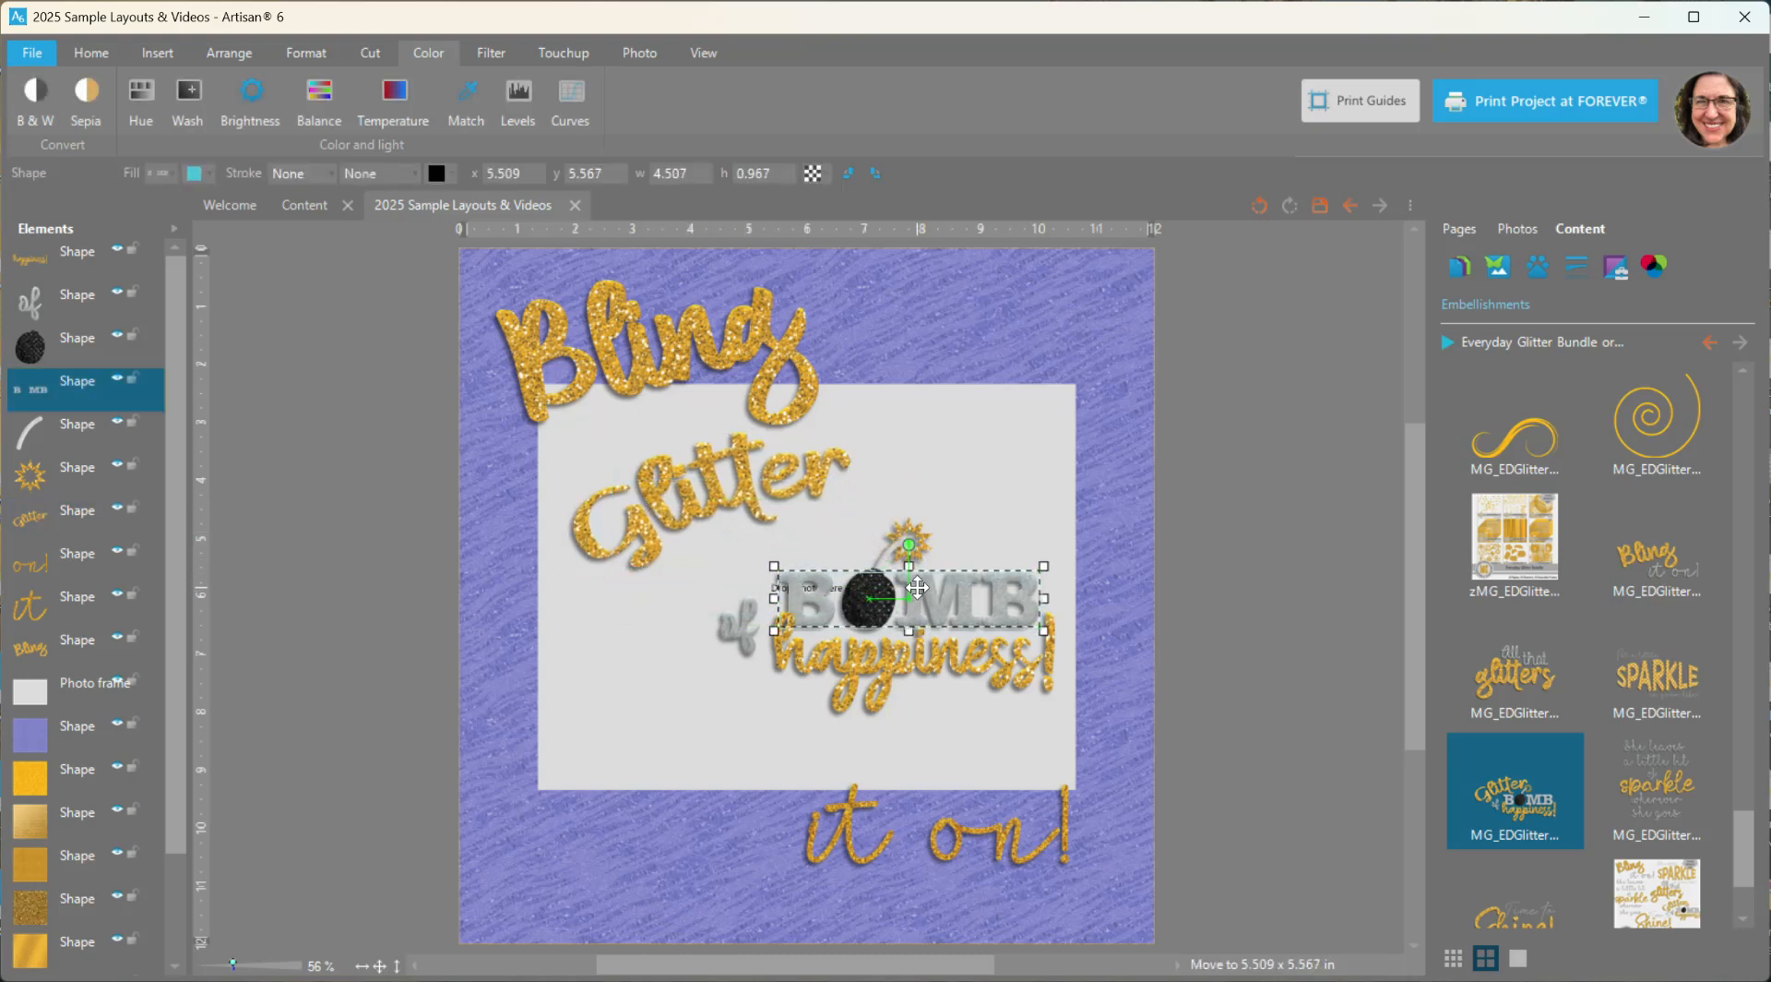
- Move the bomb, fuse and spark together above the "BOMB" letters, shift "happiness!" slightly down and place "of" in the frame's lower-left area
click(869, 595)
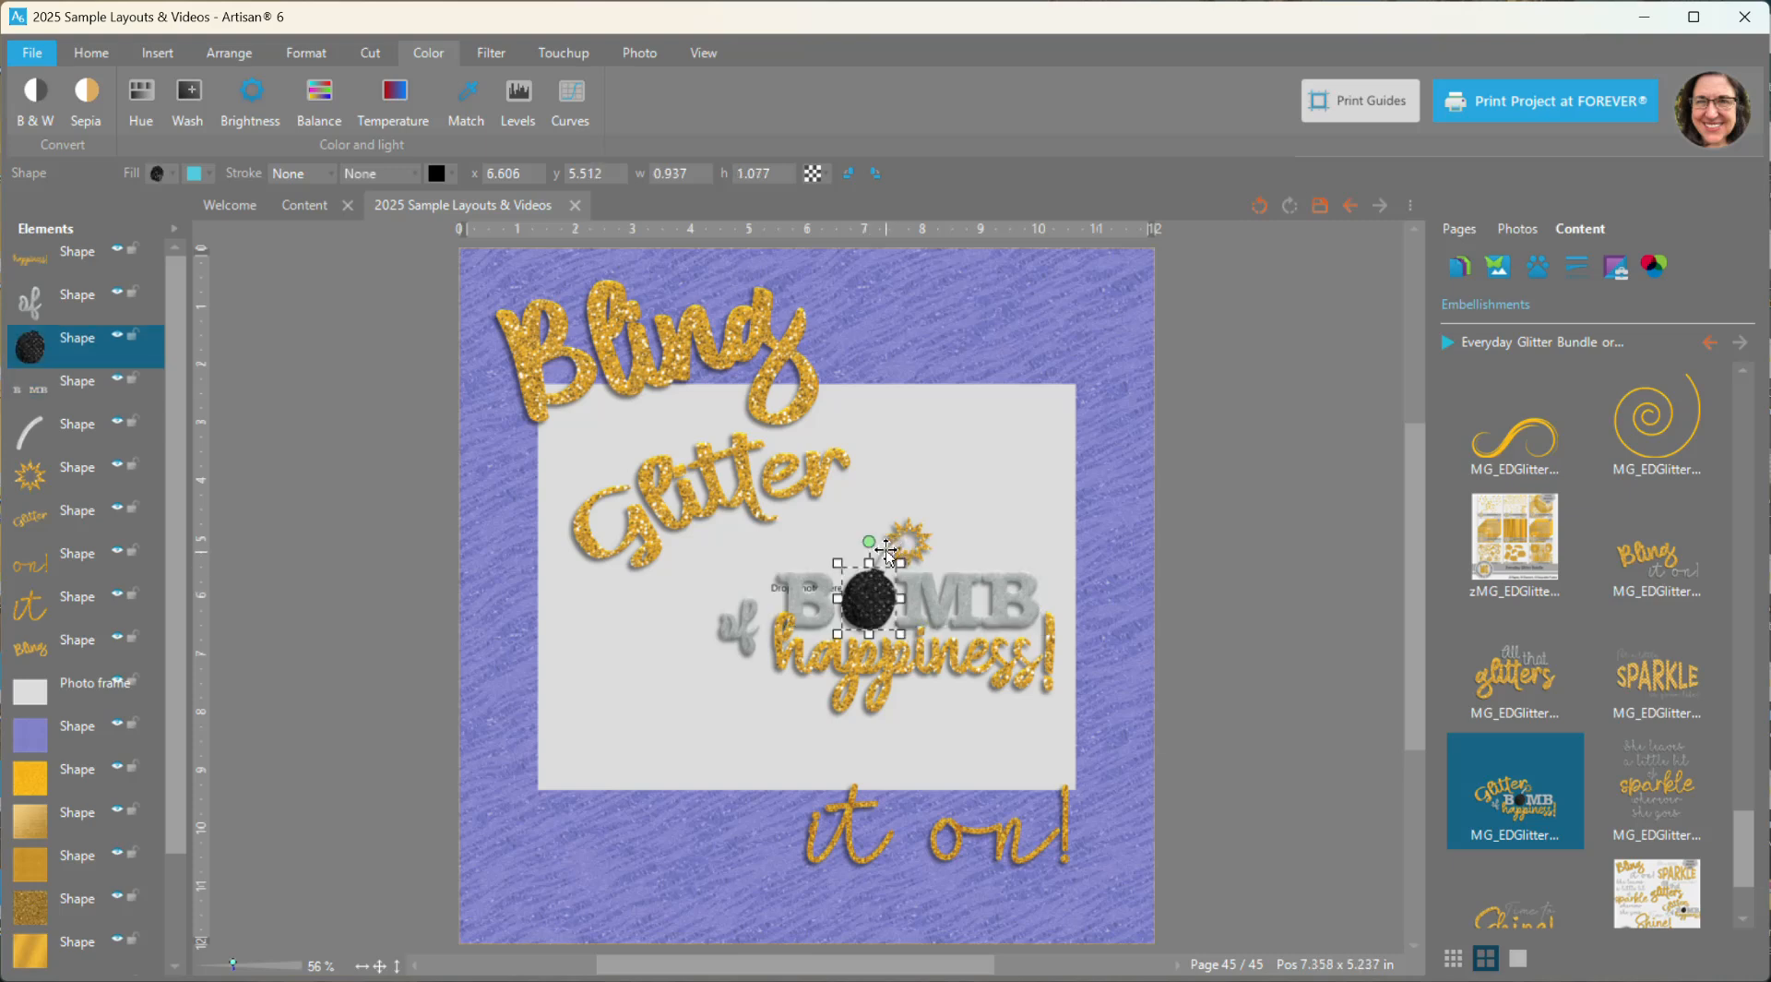
shift+click(887, 551)
shift+click(916, 535)
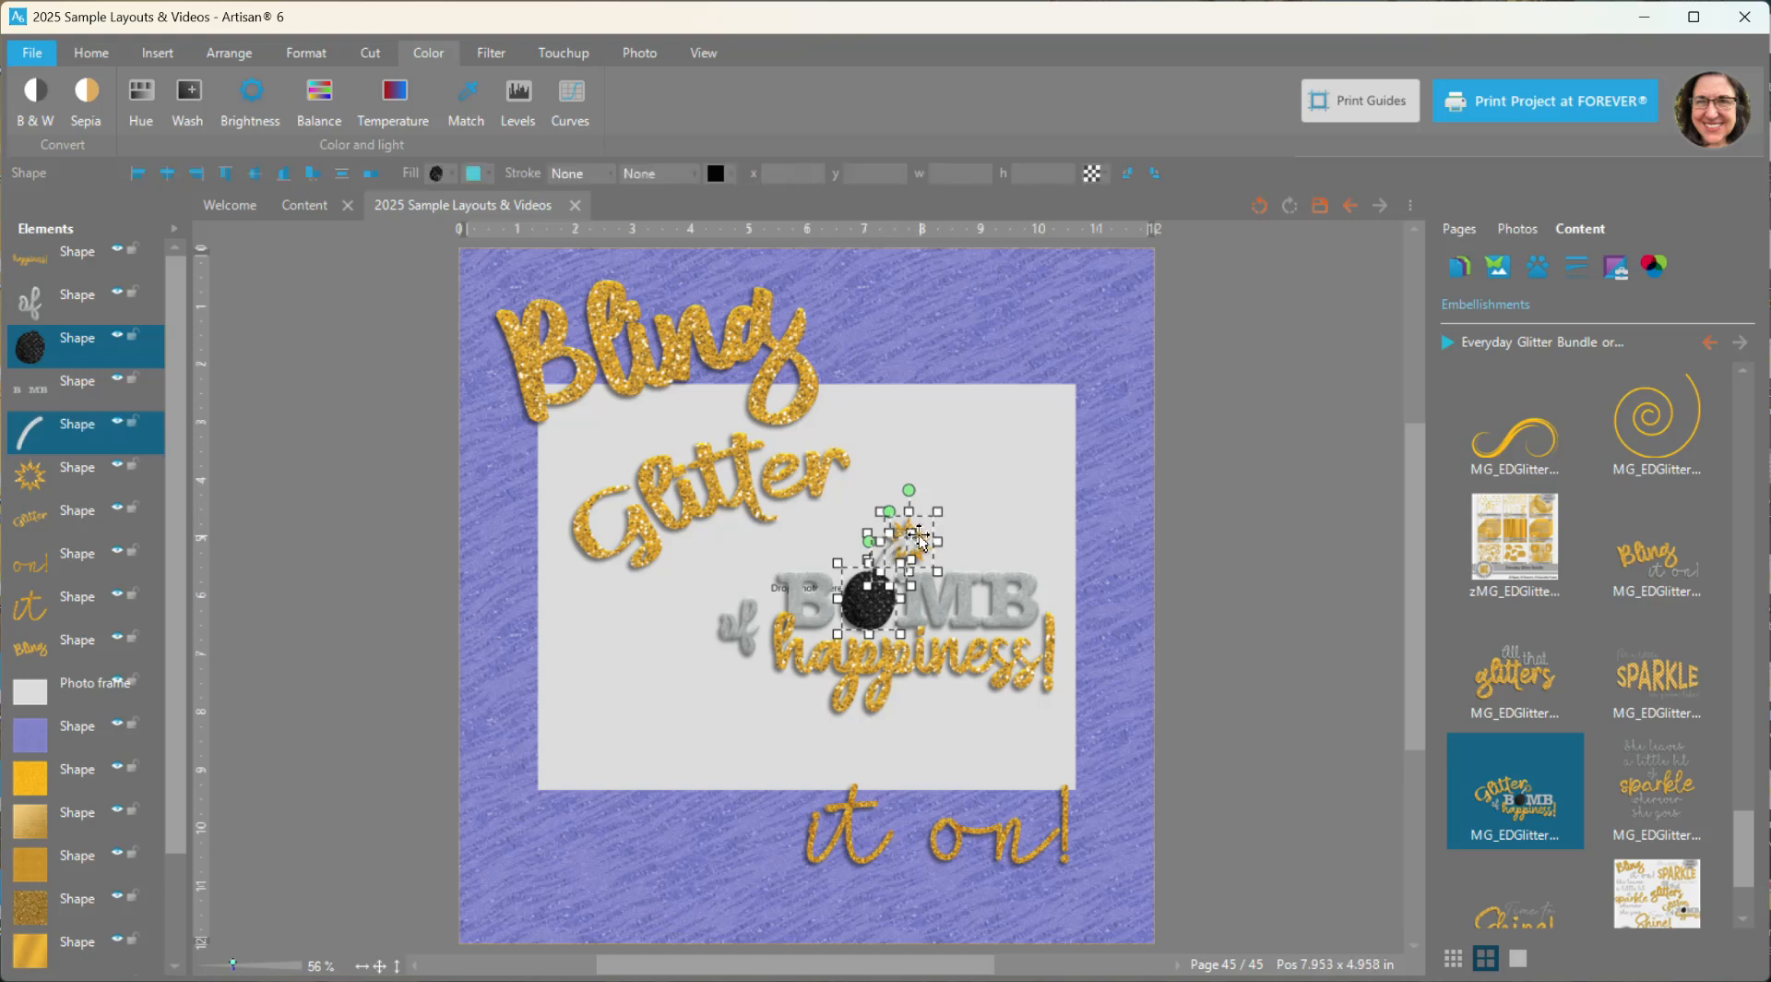
drag(916, 535, 958, 444)
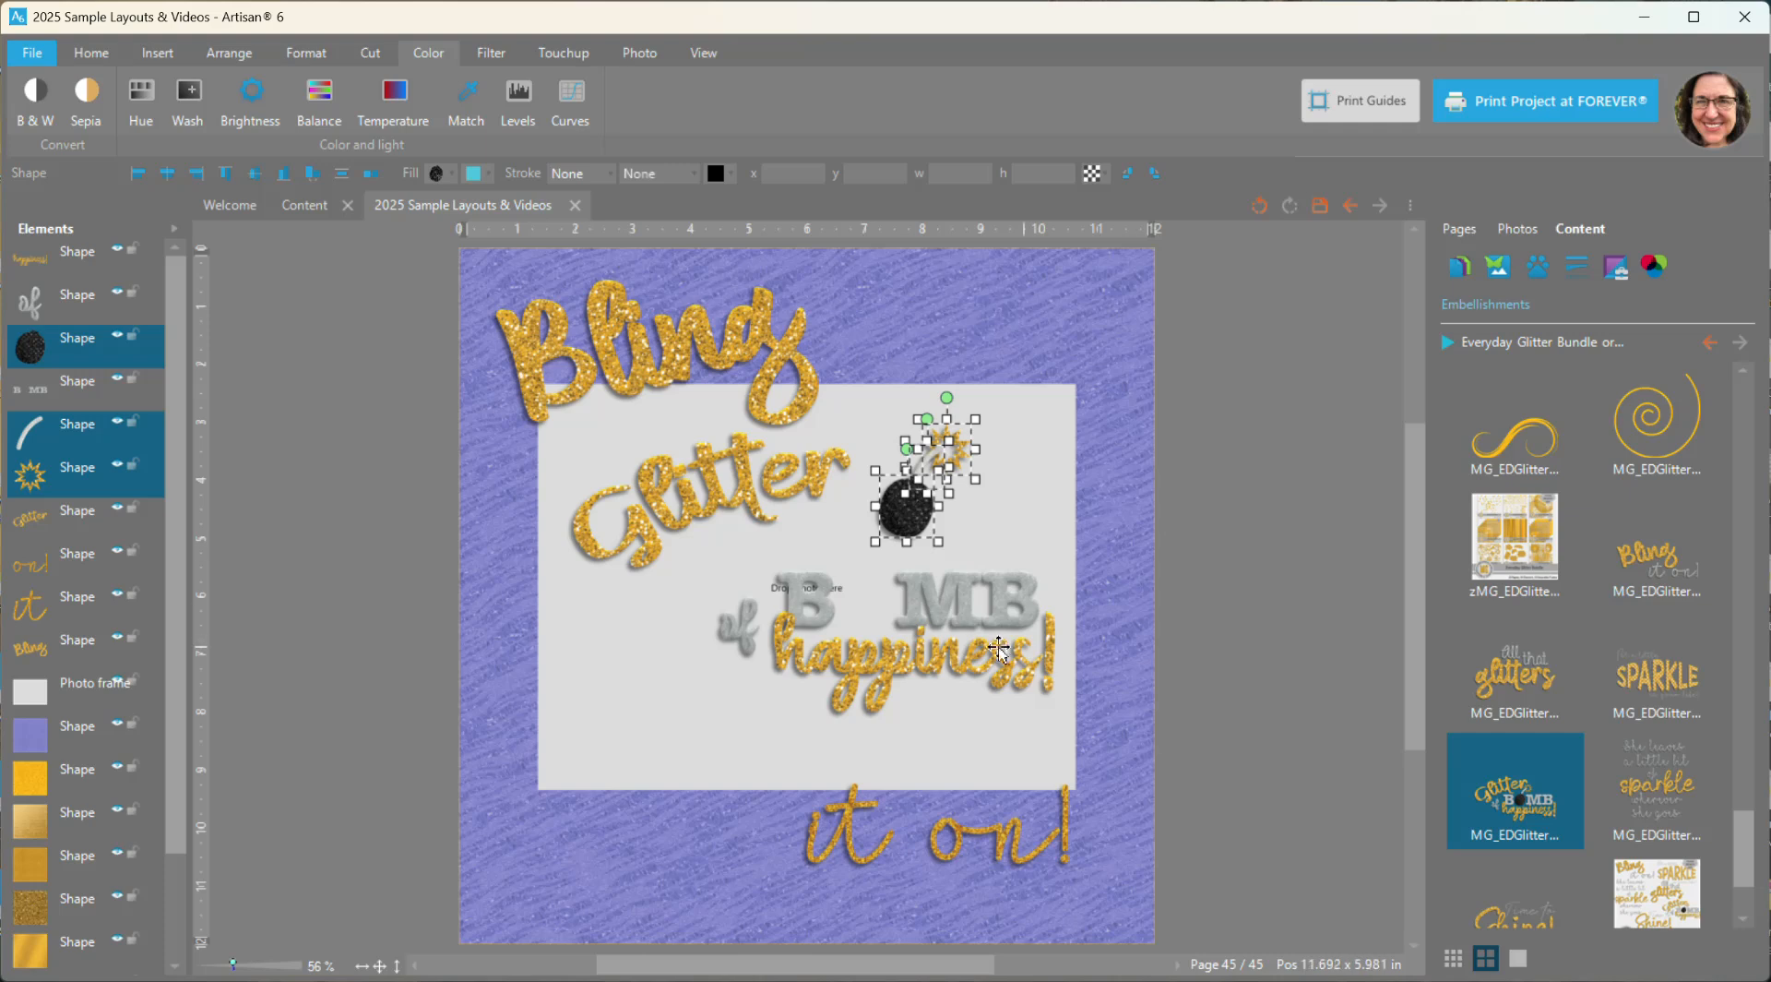
drag(811, 617, 655, 677)
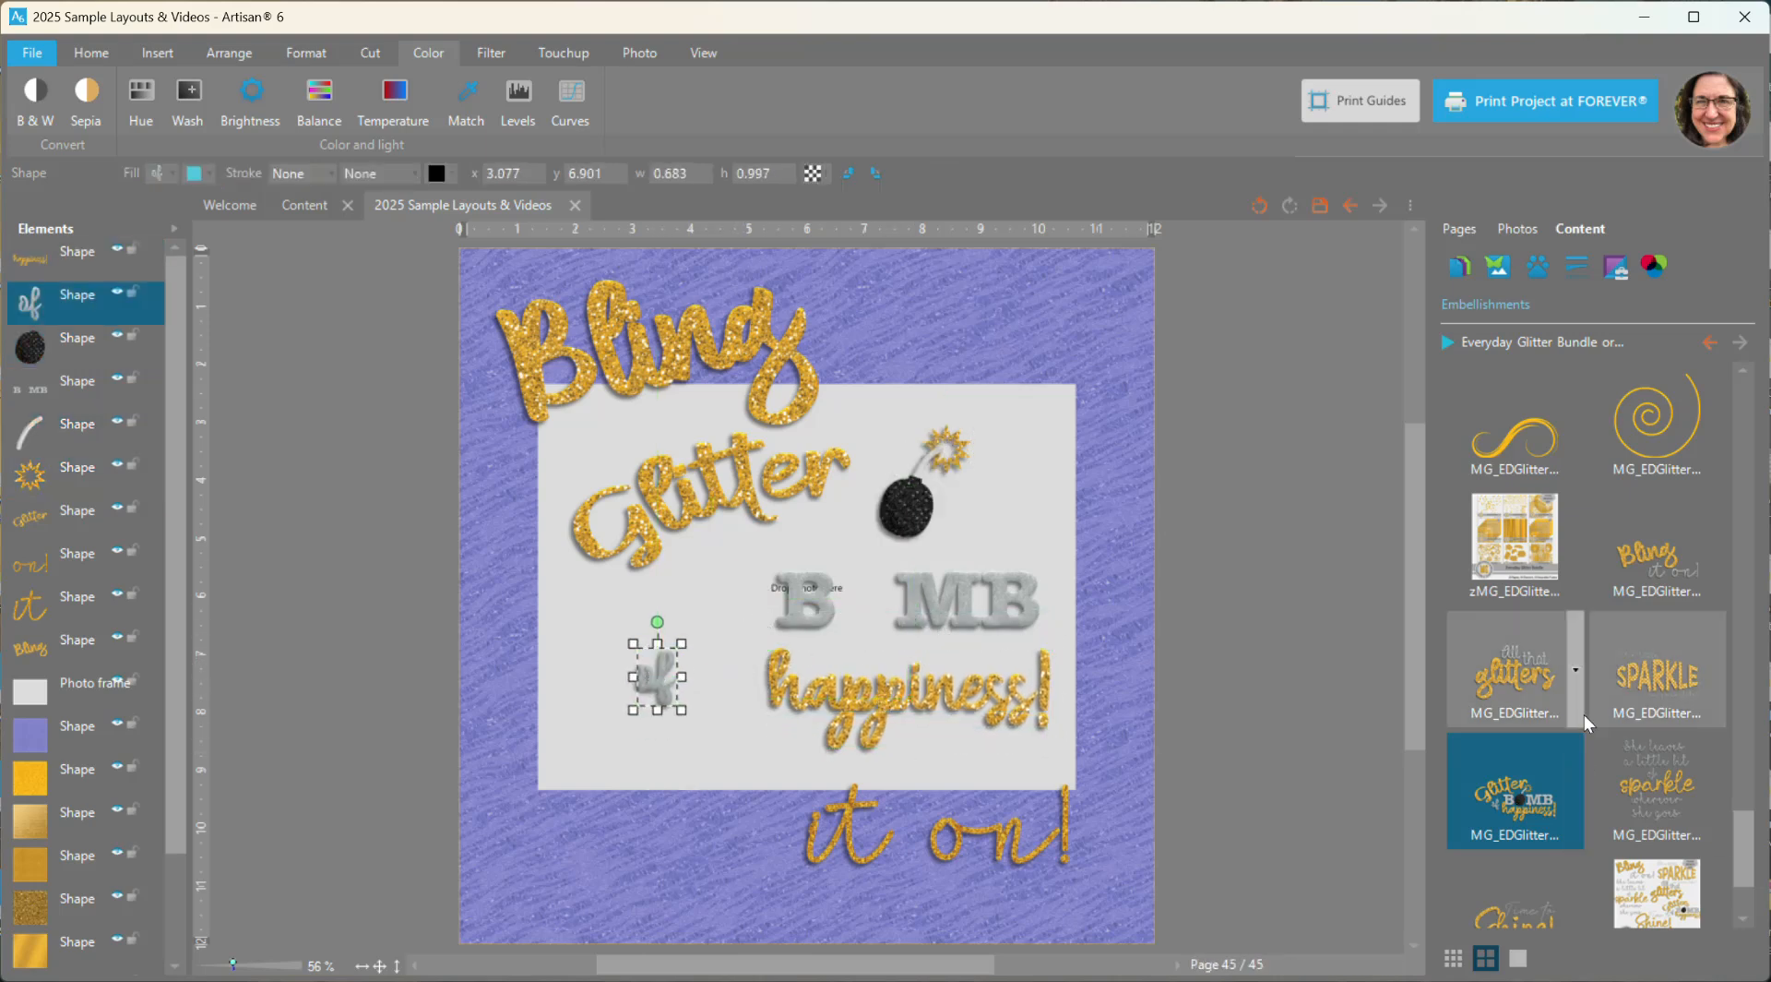
- Add the "Time to Shine!" word art, move it over the page's upper-right edge and ungroup it into separate words
scroll(1585, 711, down, 1)
right_click(1510, 810)
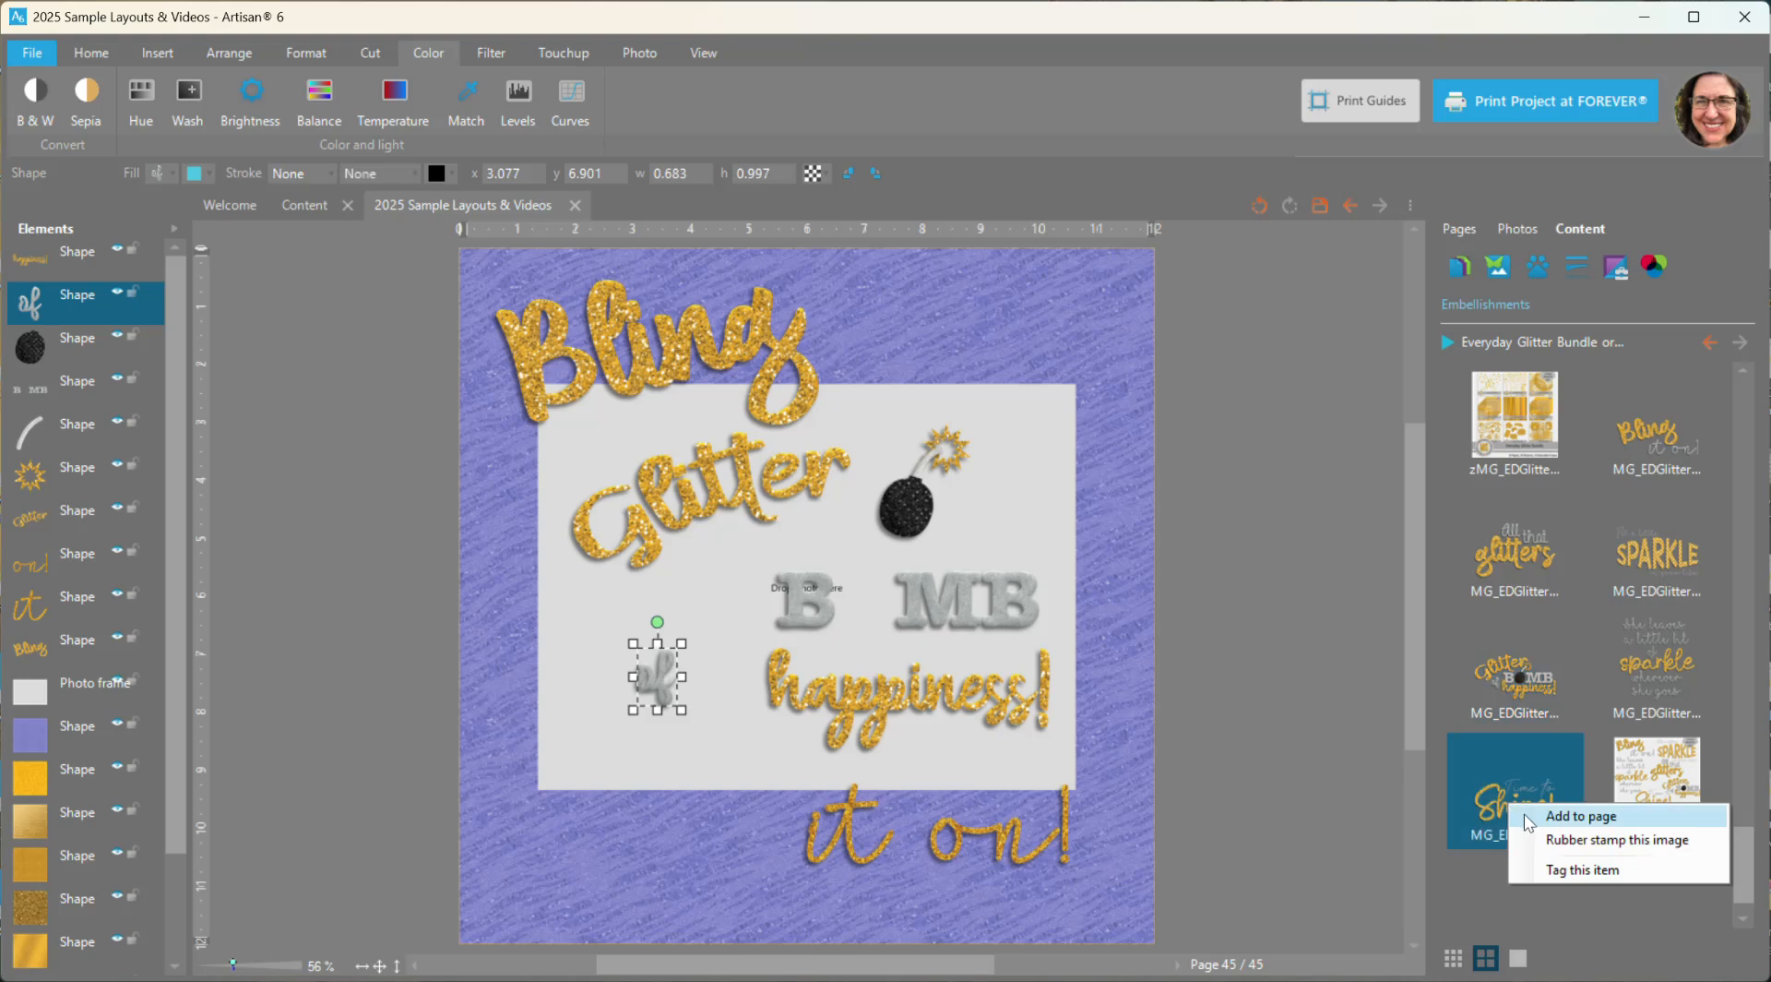
click(1580, 816)
drag(745, 595, 1121, 479)
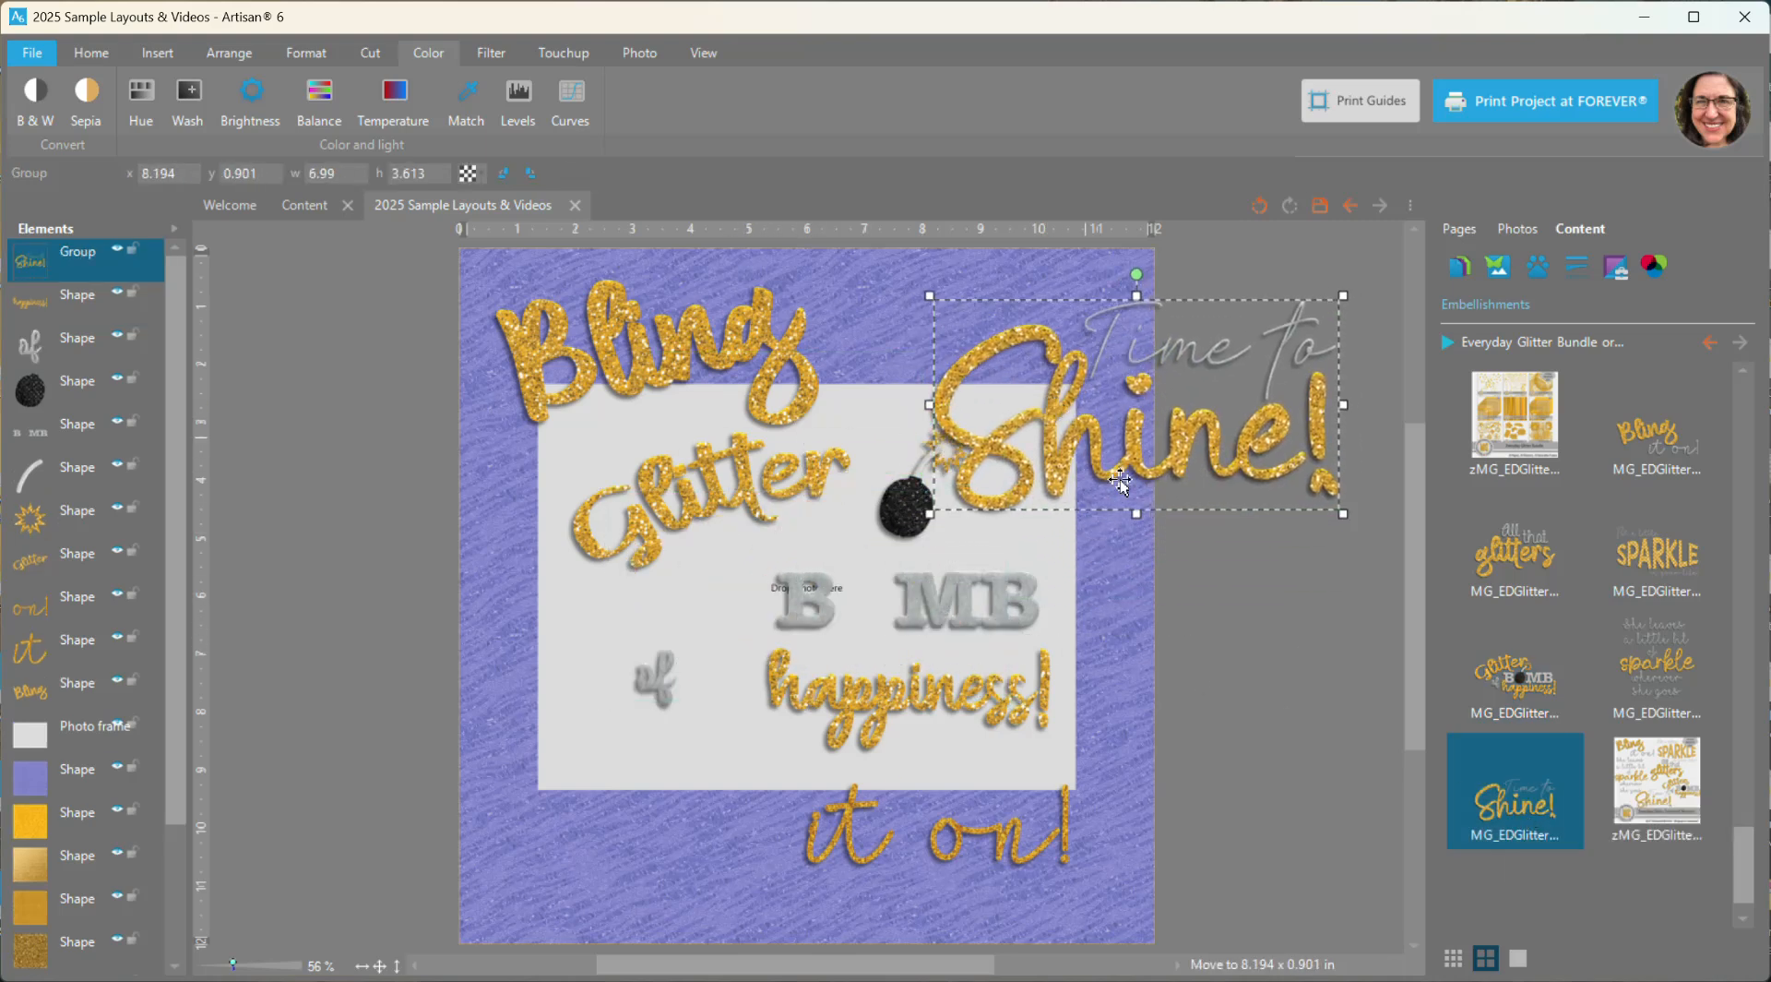
right_click(1047, 418)
mouse_move(1172, 701)
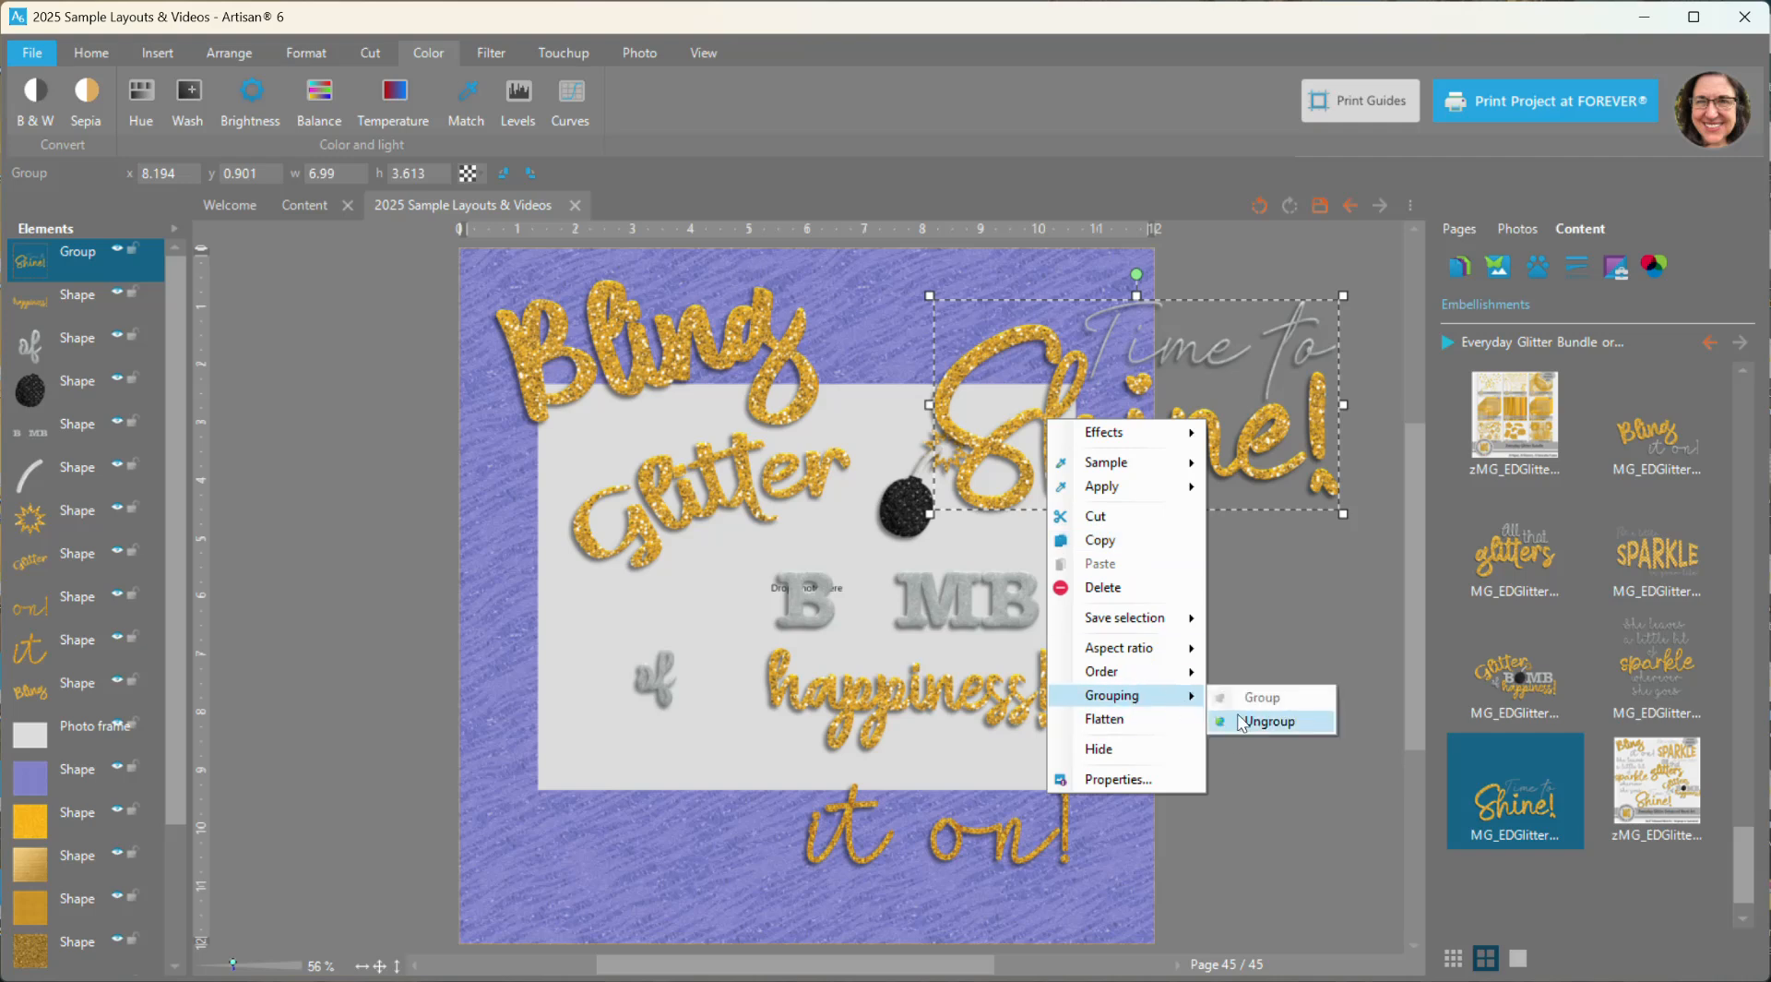
click(1269, 720)
click(1274, 606)
- Spread the words apart by moving "Shine!" down, "Time" left above it and "to" left to the page's right edge
drag(1128, 443, 1127, 513)
drag(1107, 347, 985, 338)
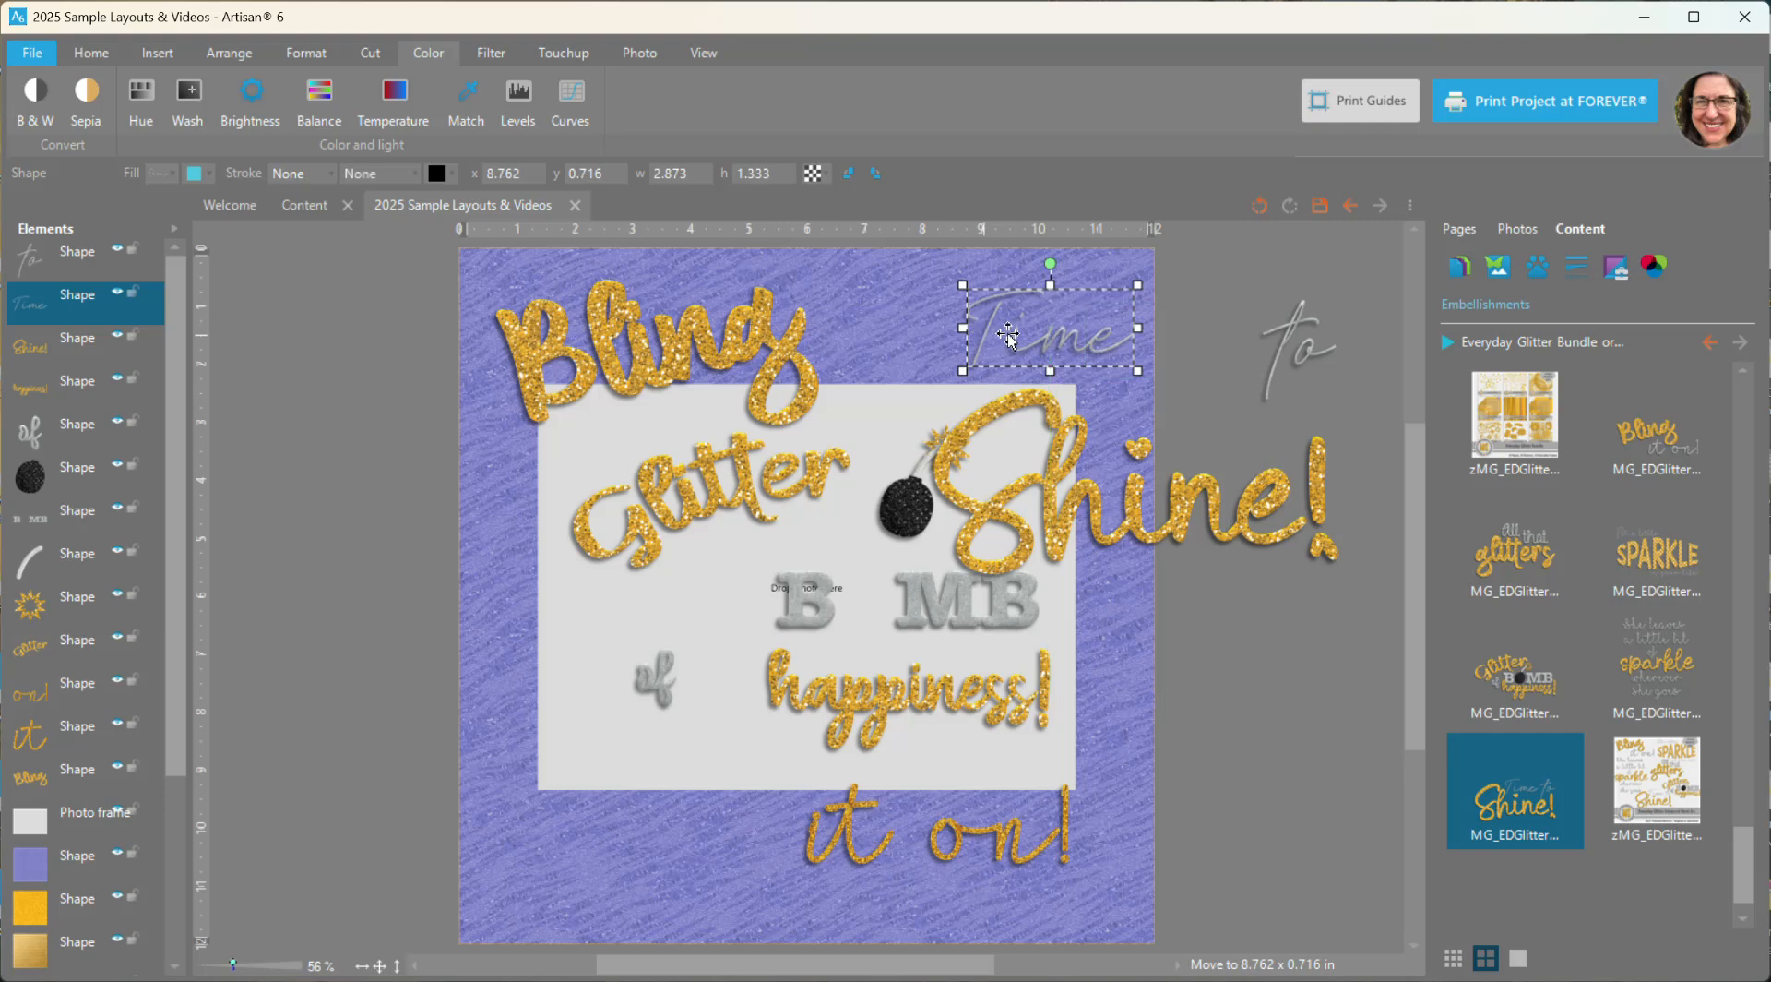
drag(1286, 343, 1175, 354)
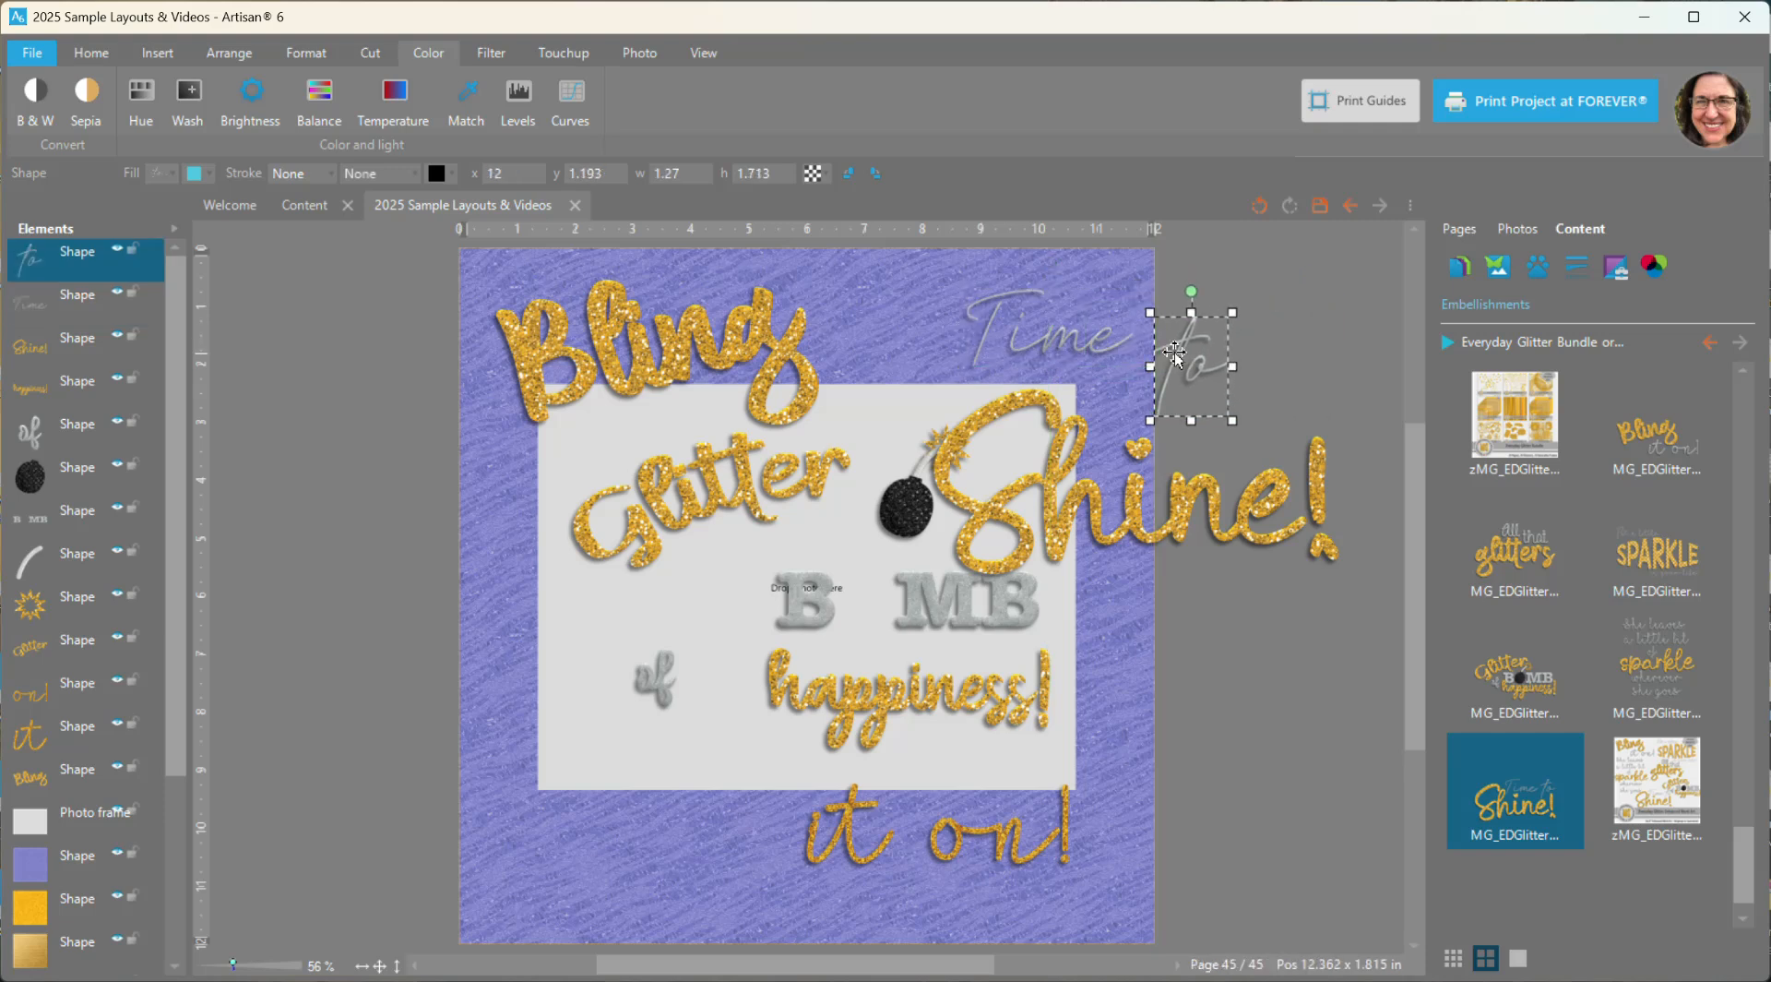